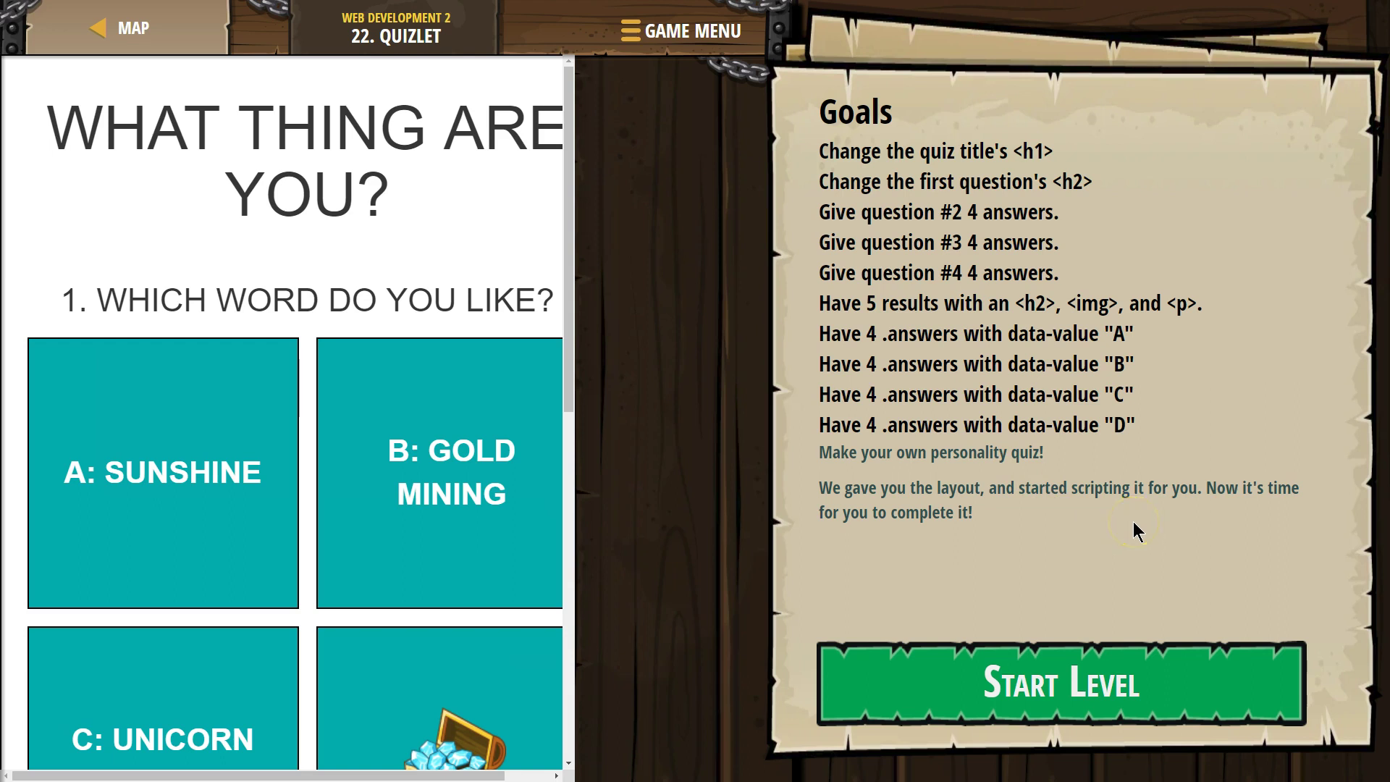
# Step: Start the Quizlet level from the Goals scroll to load its quiz code
pyautogui.click(1077, 691)
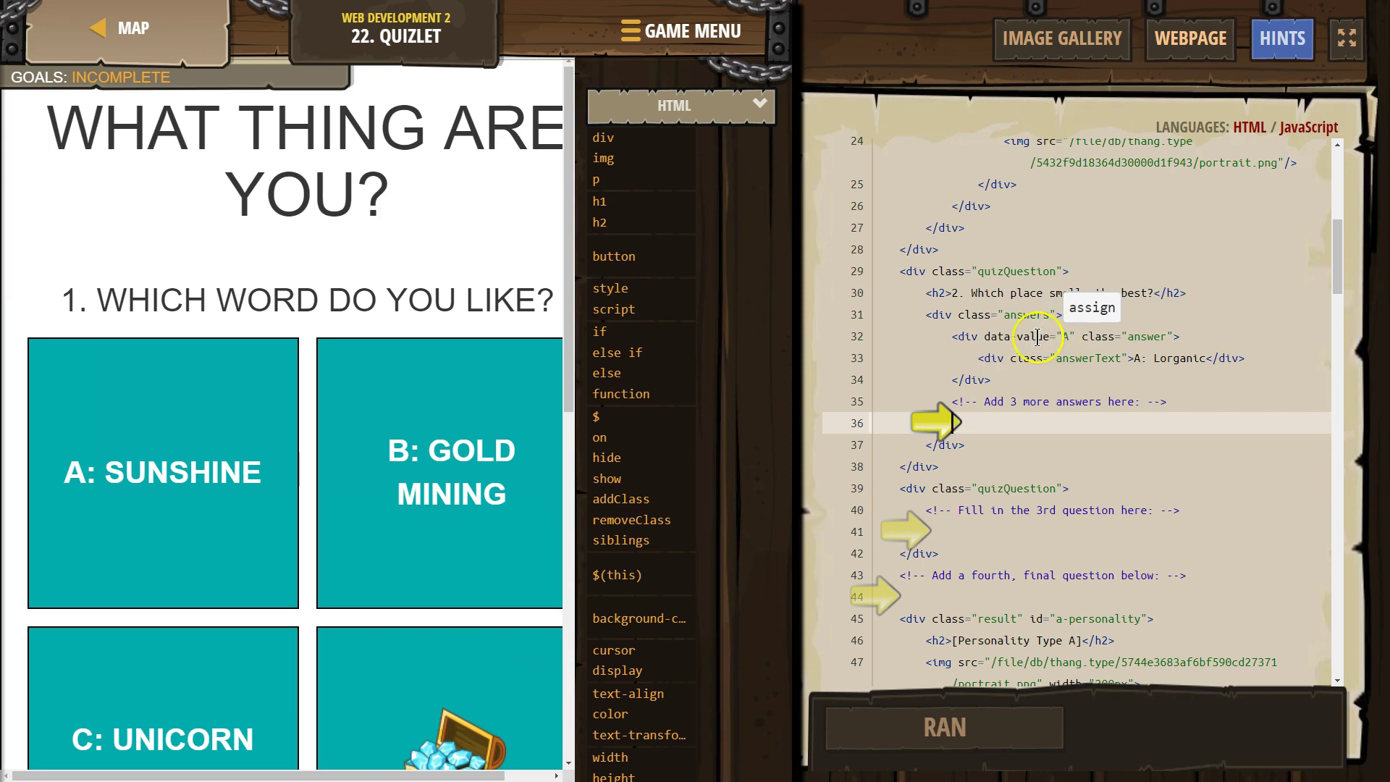
# Step: Duplicate question 2's answer A block below the 'Add 3 more answers' comment
pyautogui.click(1138, 358)
pyautogui.write('A')
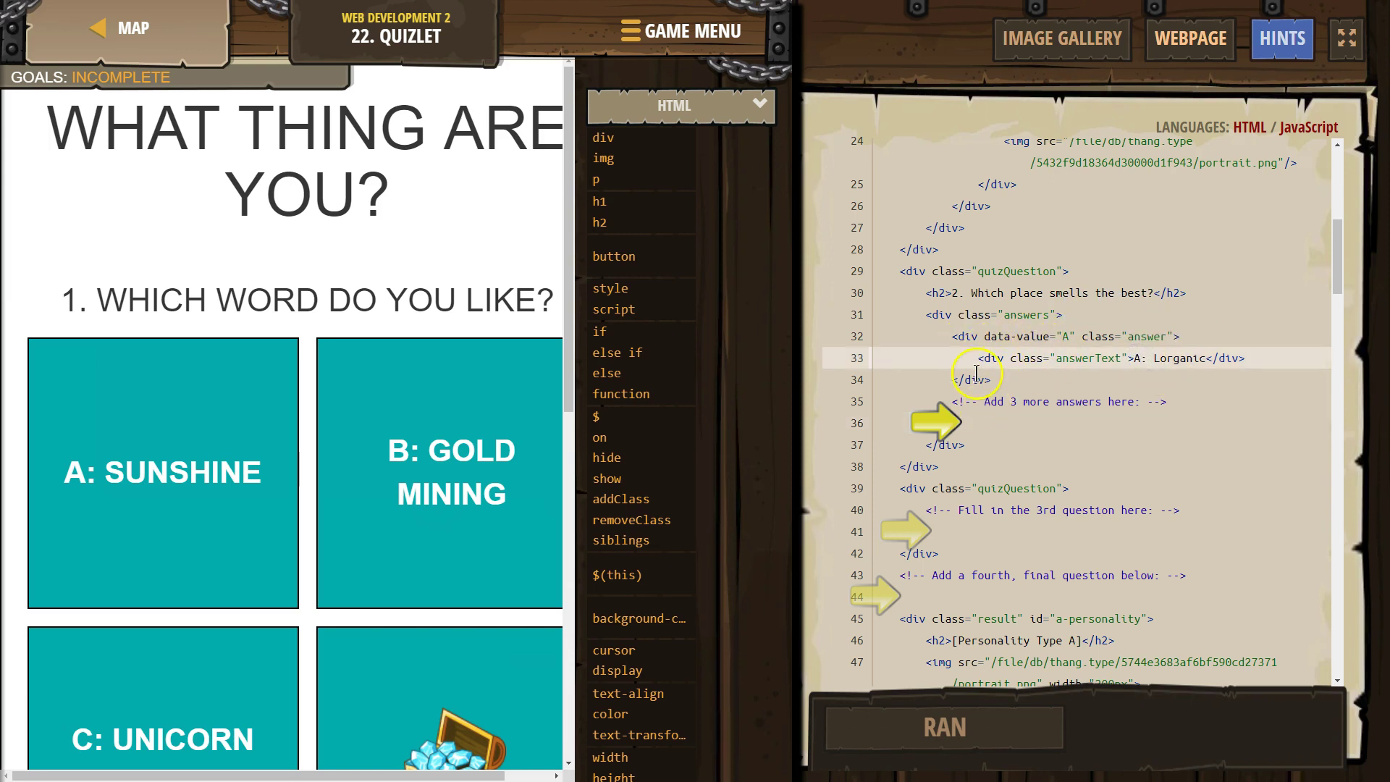
pyautogui.moveTo(995, 382); pyautogui.dragTo(953, 345)
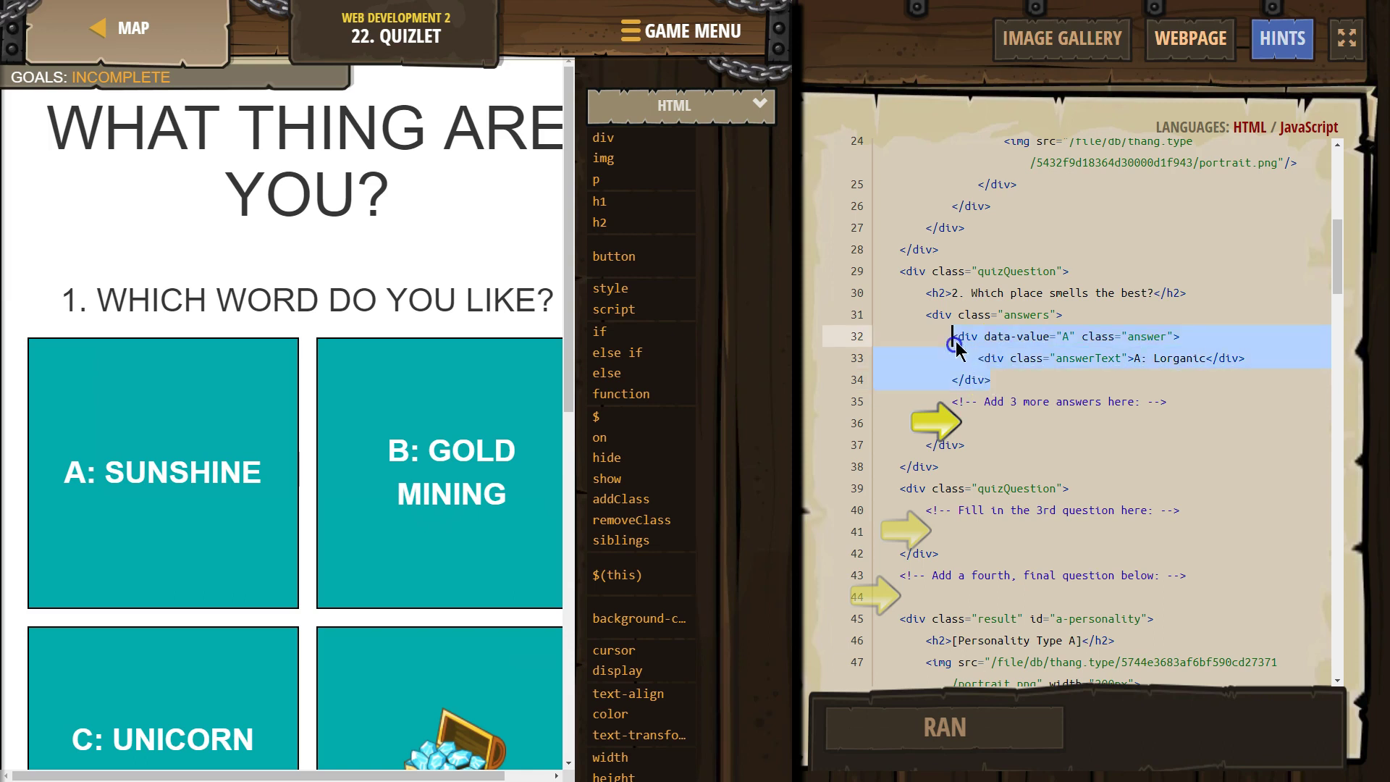
pyautogui.rightClick(956, 345)
pyautogui.click(1011, 421)
pyautogui.rightClick(982, 420)
pyautogui.click(1021, 531)
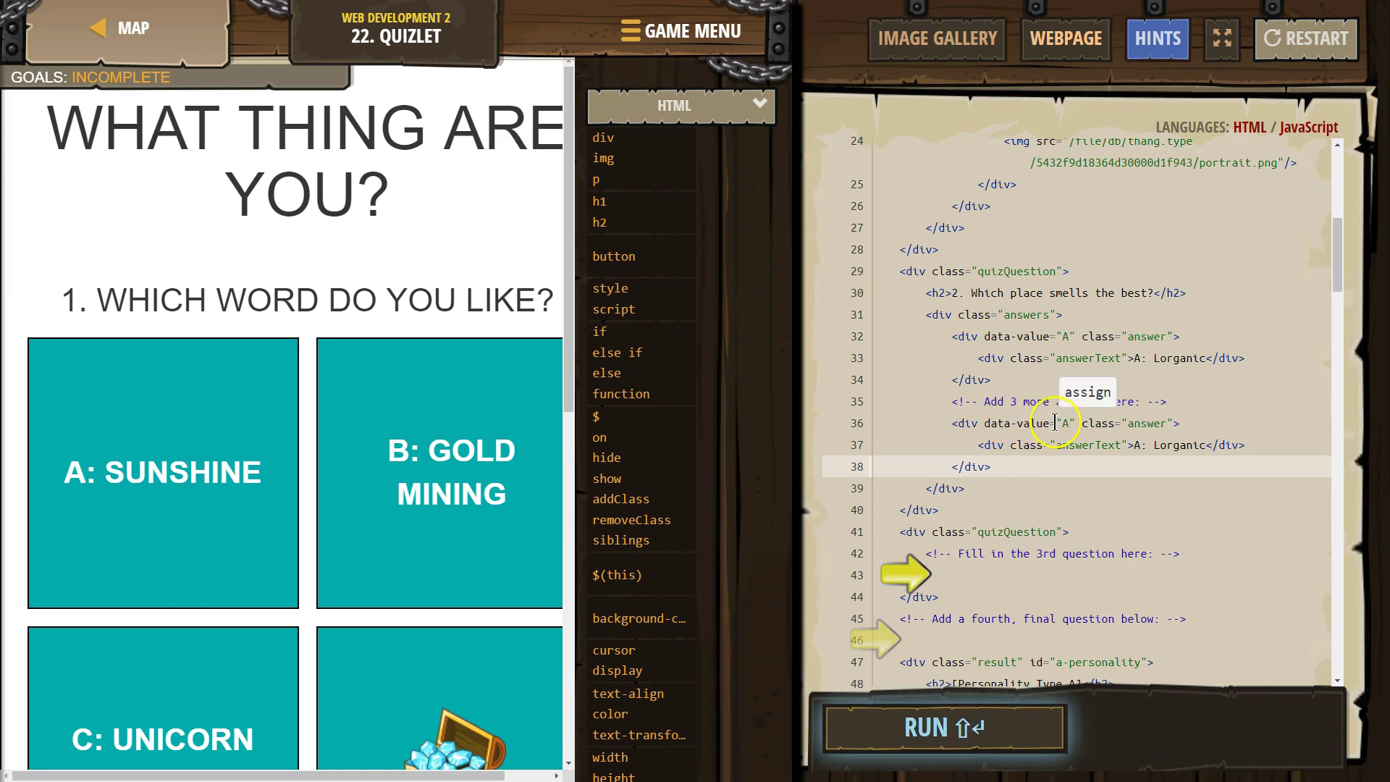
# Step: Change the copied answer to data-value B with the text 'B: Gold'
pyautogui.doubleClick(1065, 422)
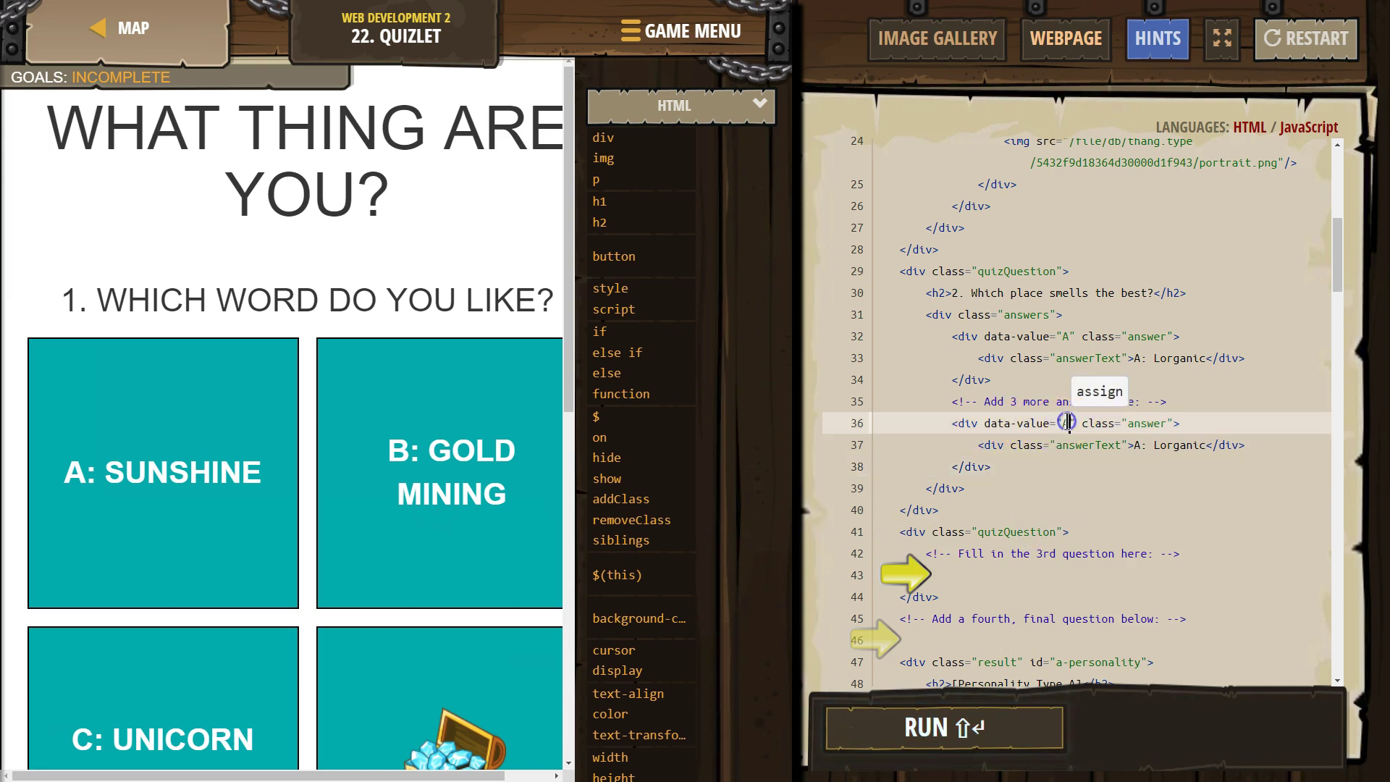
pyautogui.press('BackSpace')
pyautogui.write('B')
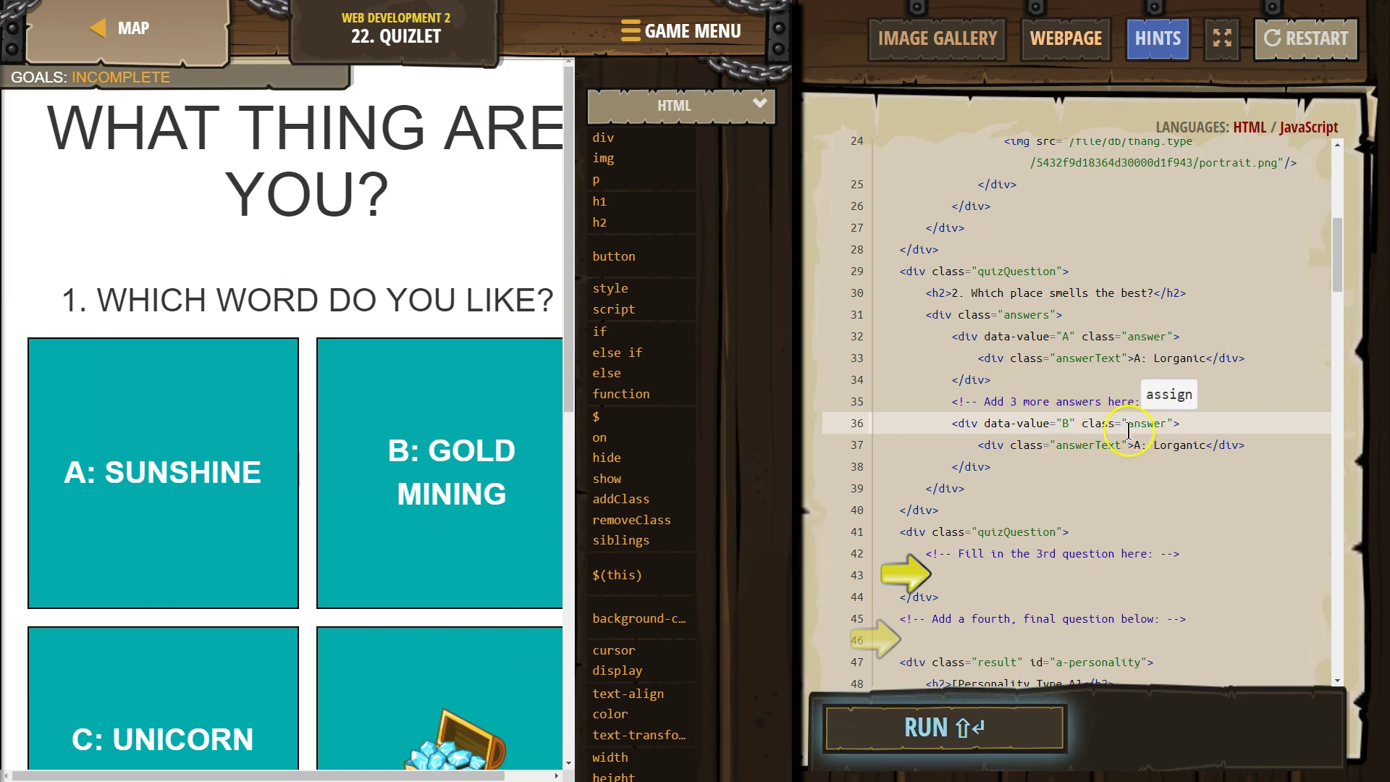
pyautogui.click(1159, 445)
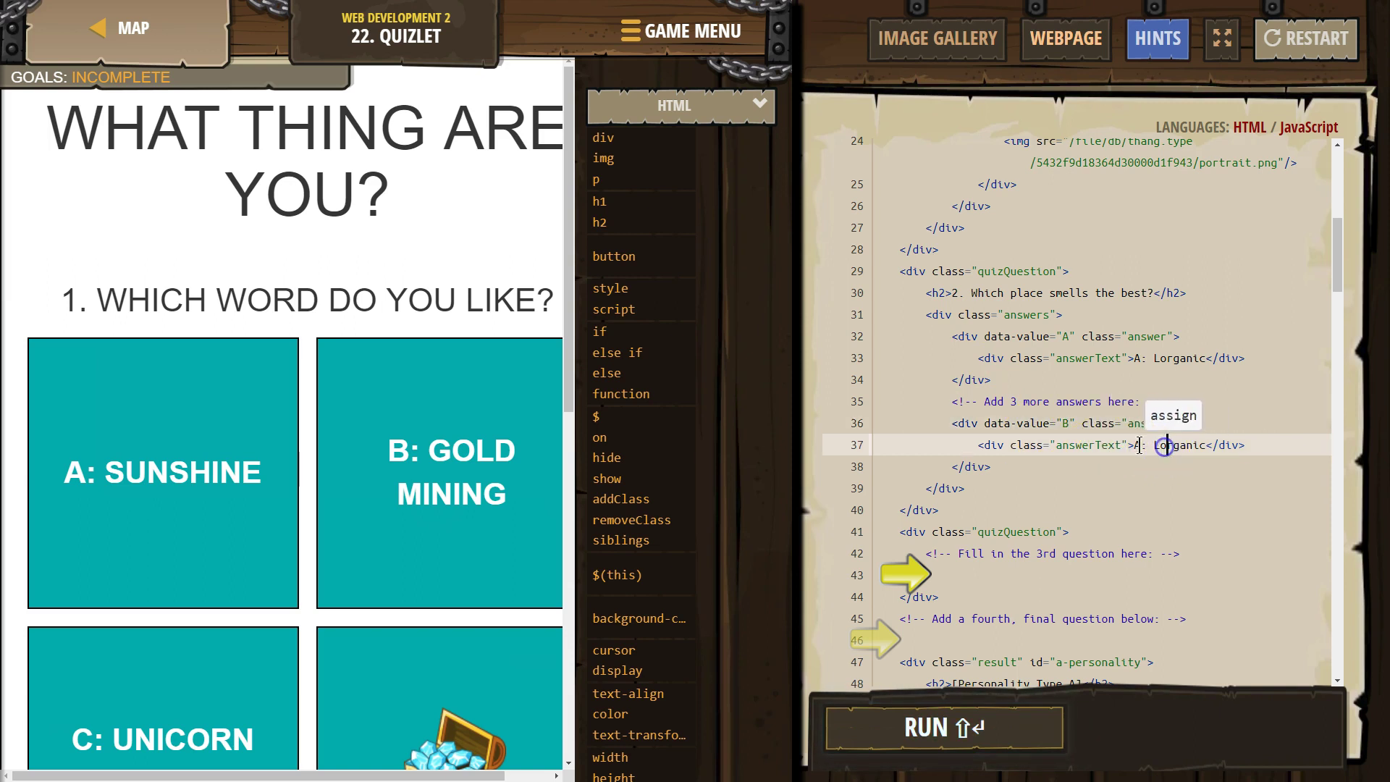
pyautogui.click(1136, 446)
pyautogui.press('BackSpace')
pyautogui.write('B')
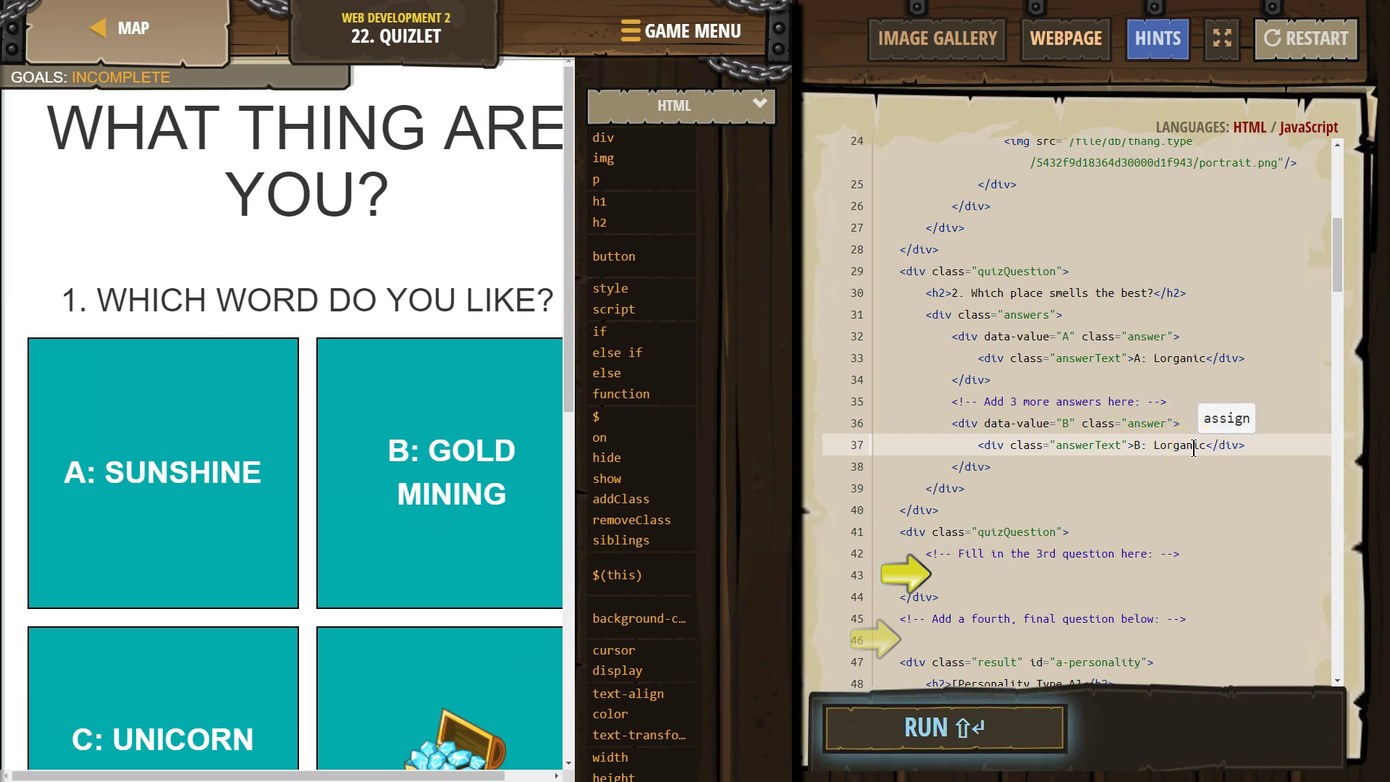
pyautogui.doubleClick(1194, 449)
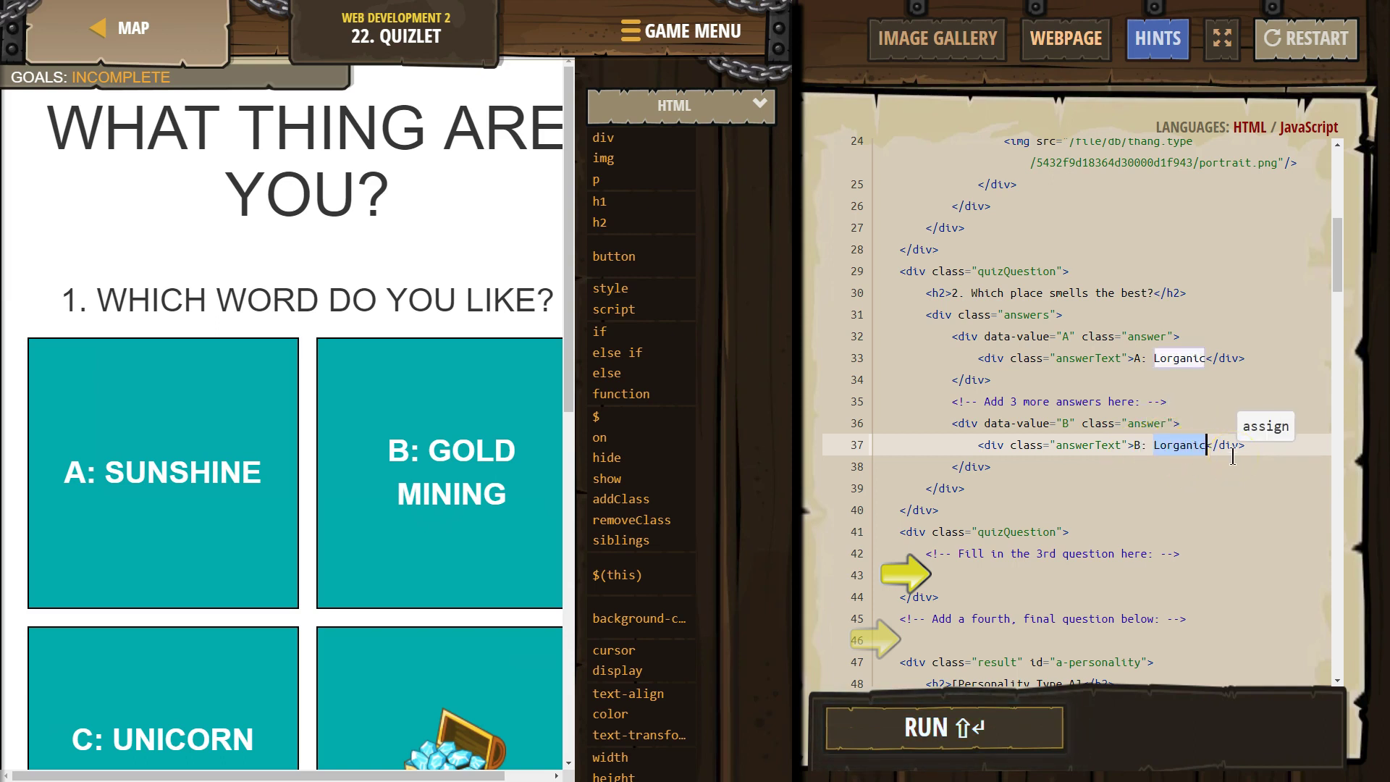
pyautogui.write('H')
pyautogui.press('BackSpace')
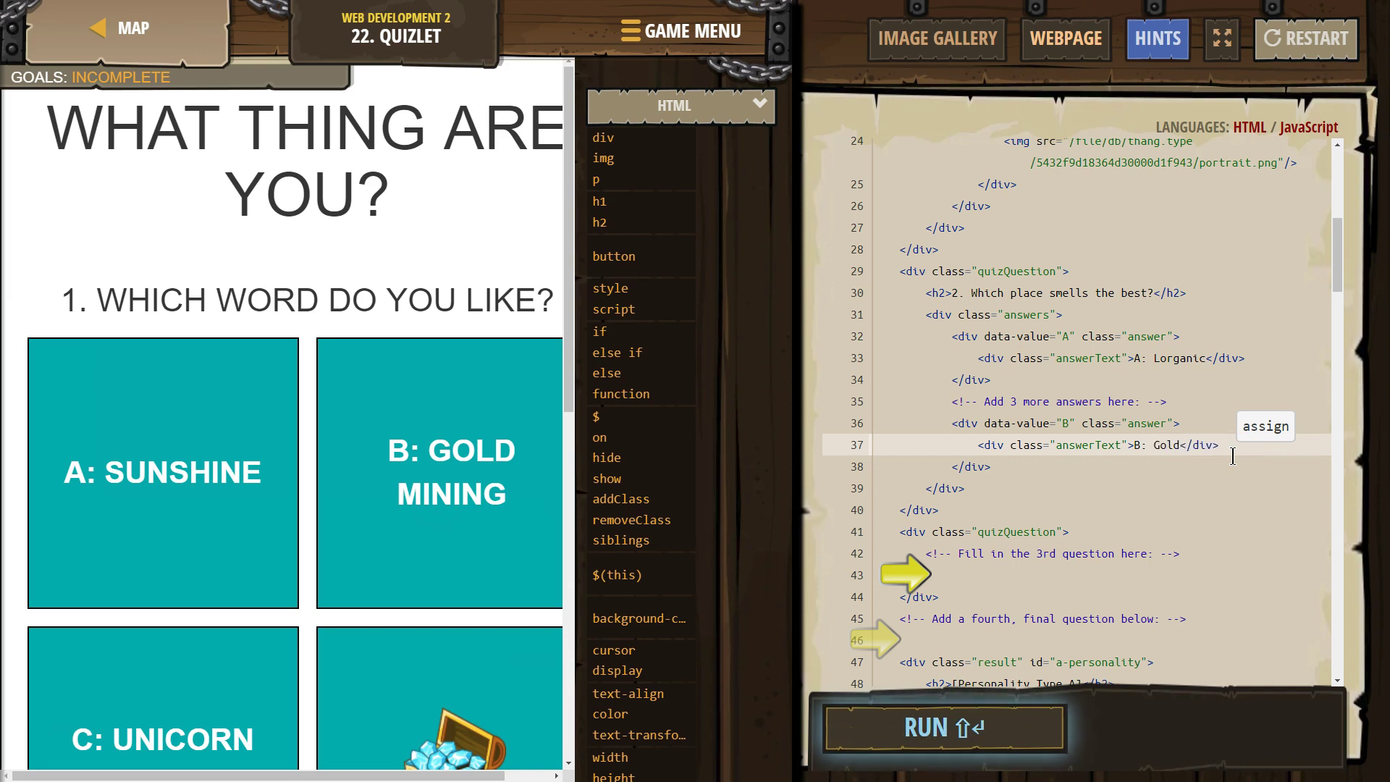
pyautogui.click(1018, 466)
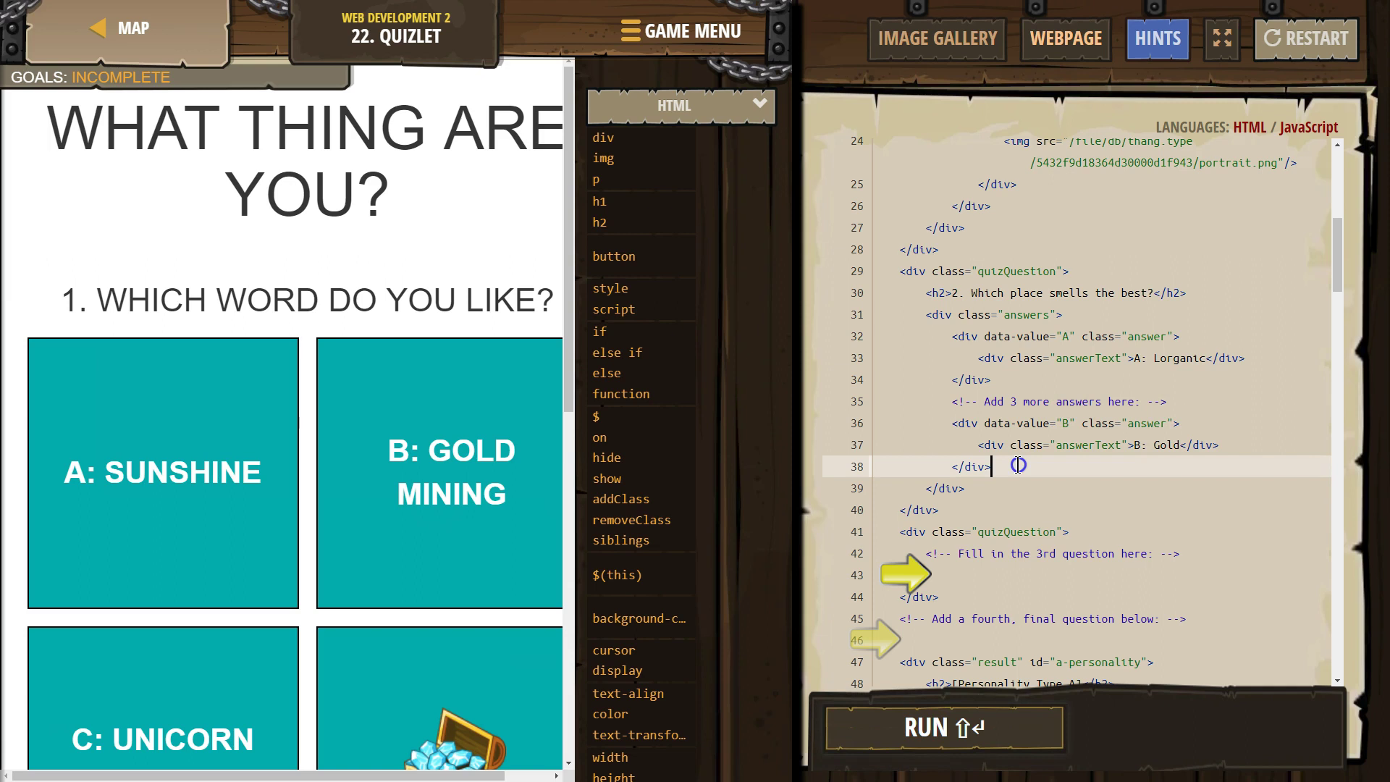
# Step: Duplicate the answer B block onto a new line below it
pyautogui.moveTo(991, 444); pyautogui.dragTo(946, 422)
pyautogui.click(993, 469)
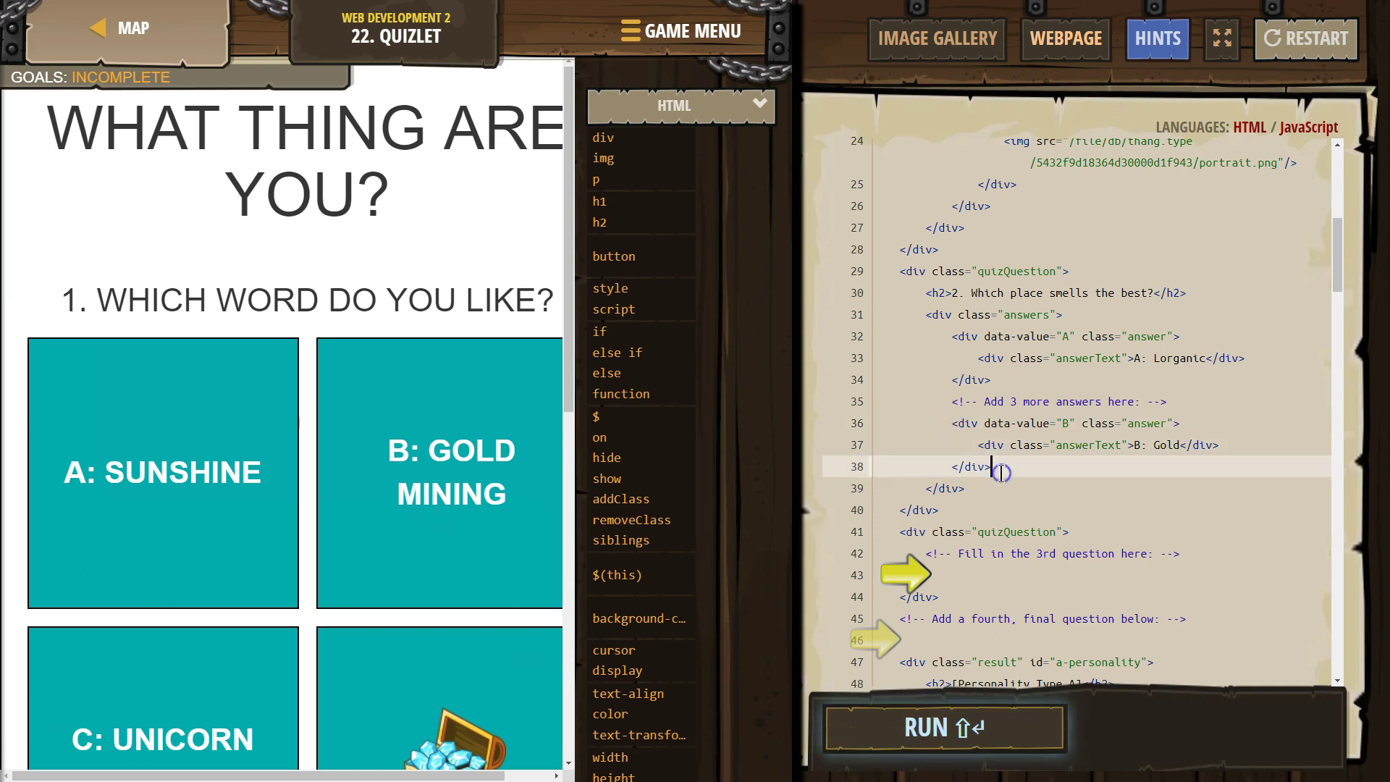
pyautogui.moveTo(993, 470); pyautogui.dragTo(954, 425)
pyautogui.rightClick(954, 428)
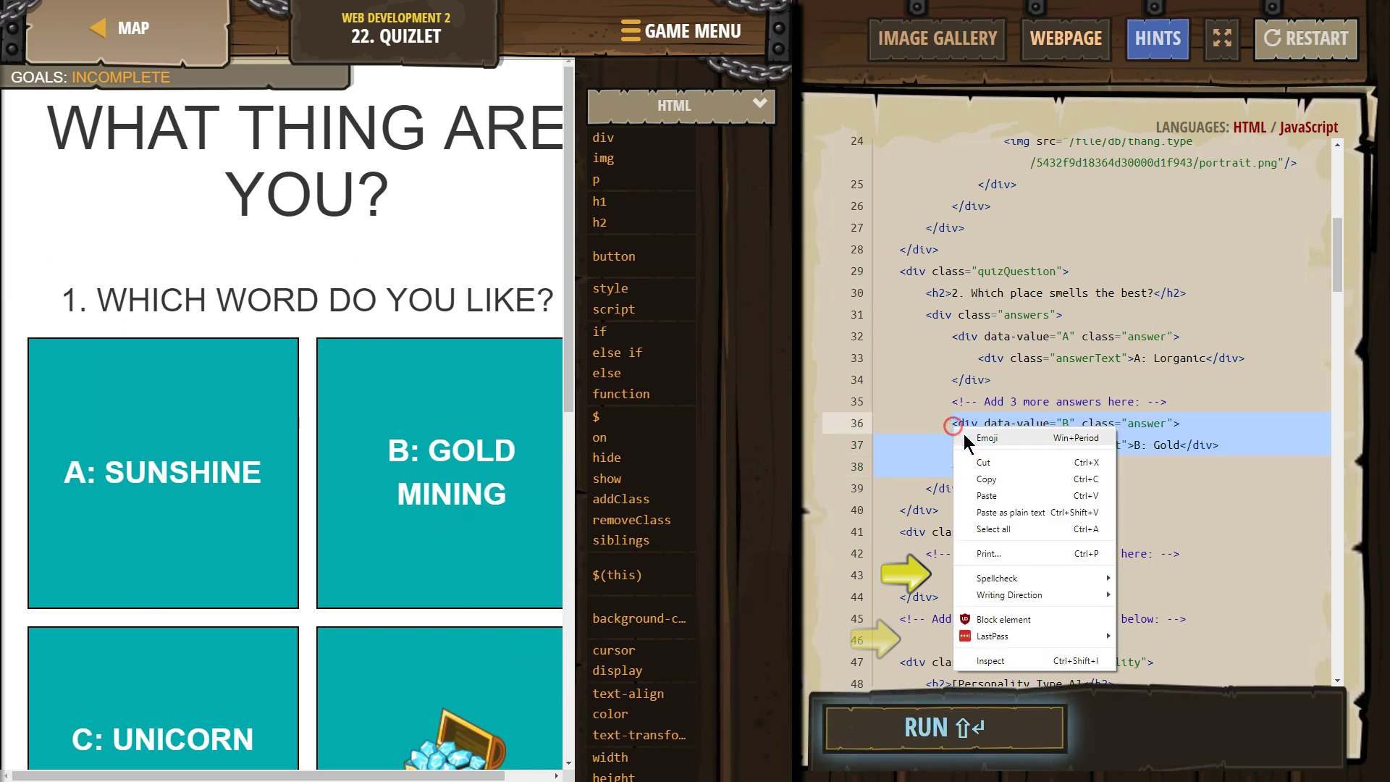
pyautogui.click(986, 471)
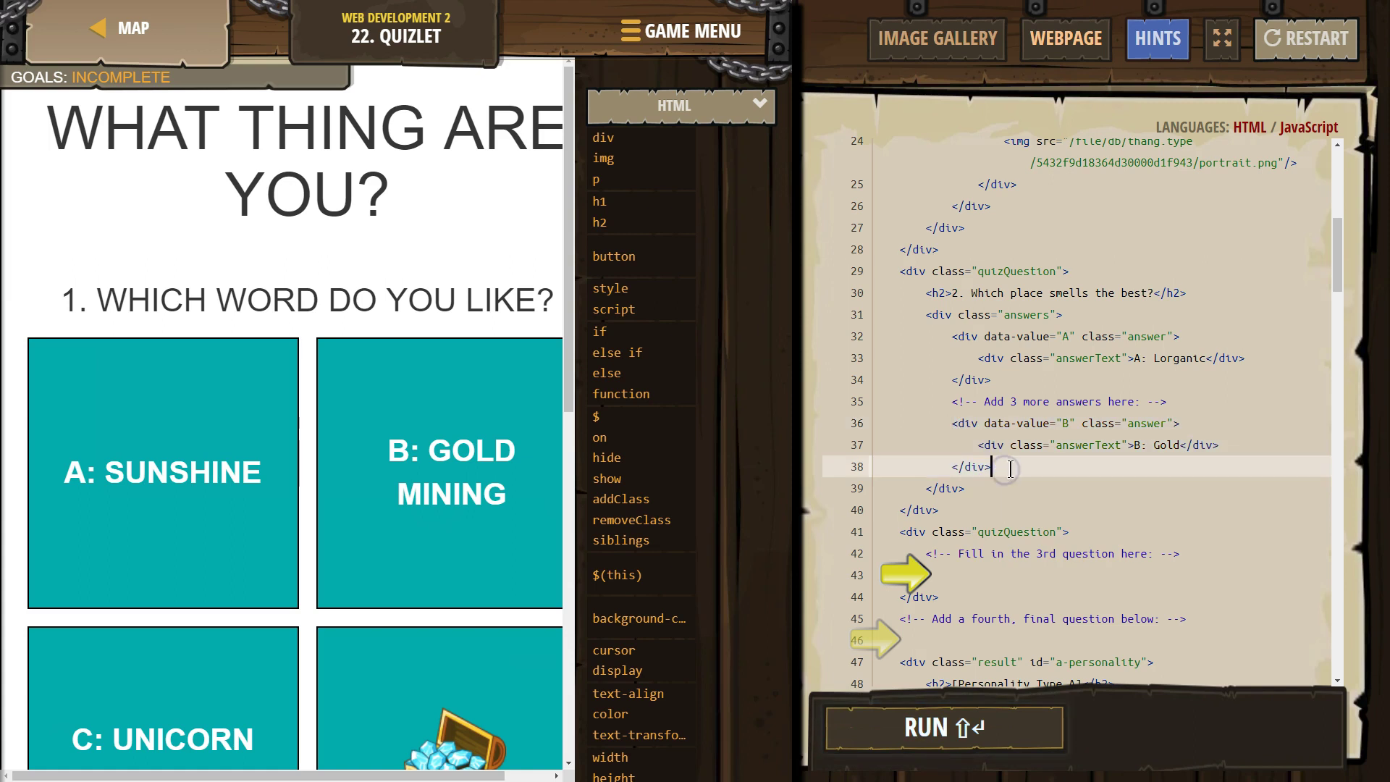
pyautogui.press('Return')
pyautogui.rightClick(1003, 487)
pyautogui.click(1037, 596)
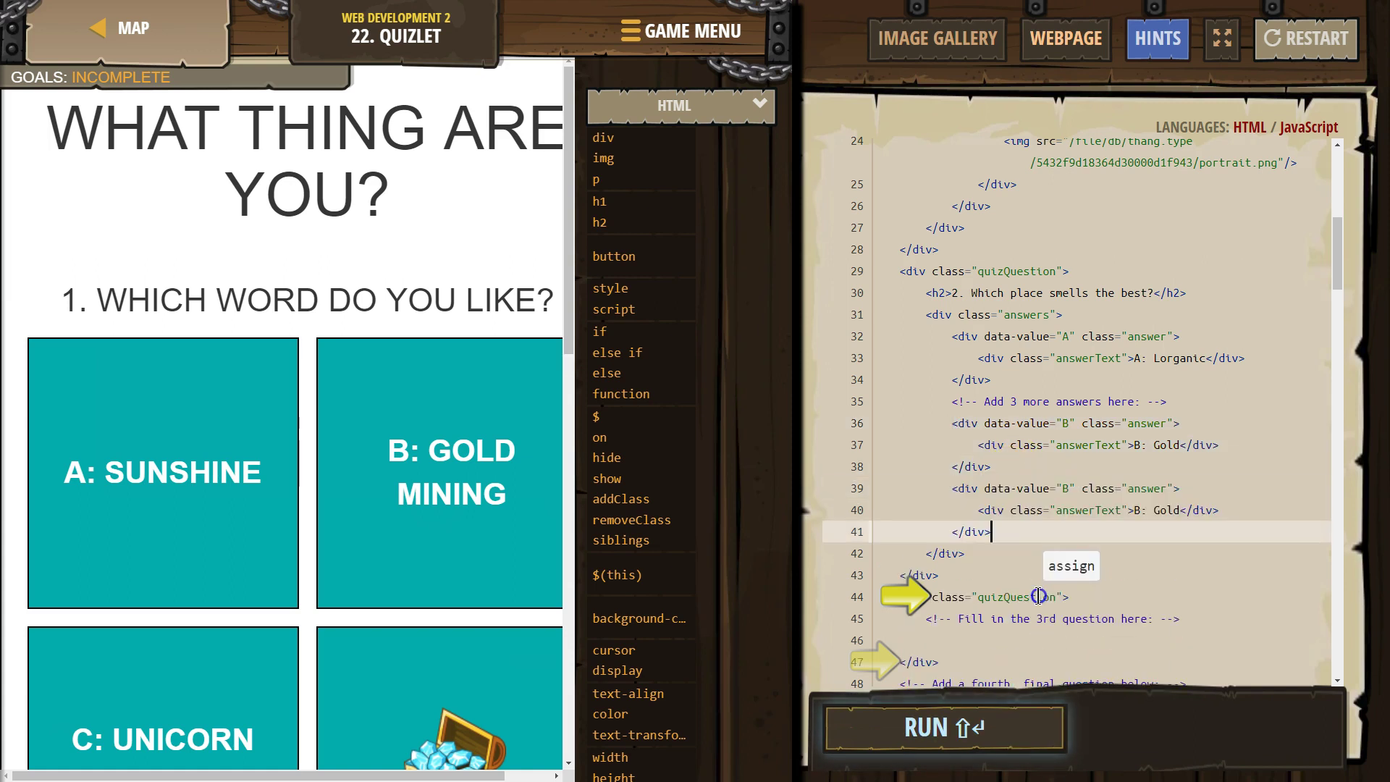
# Step: Change the third answer to data-value C with the text 'C: Sunshine'
pyautogui.click(1068, 489)
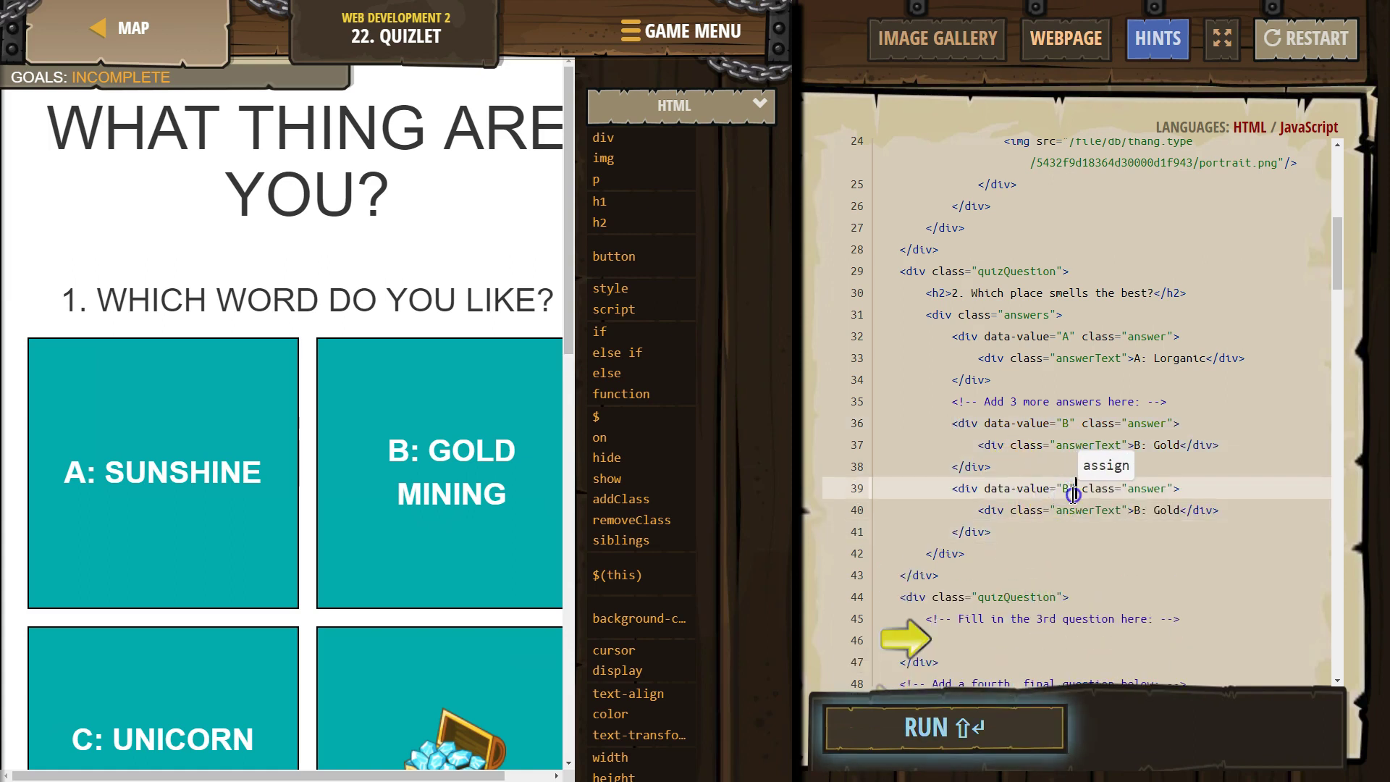
pyautogui.press('BackSpace')
pyautogui.write('C')
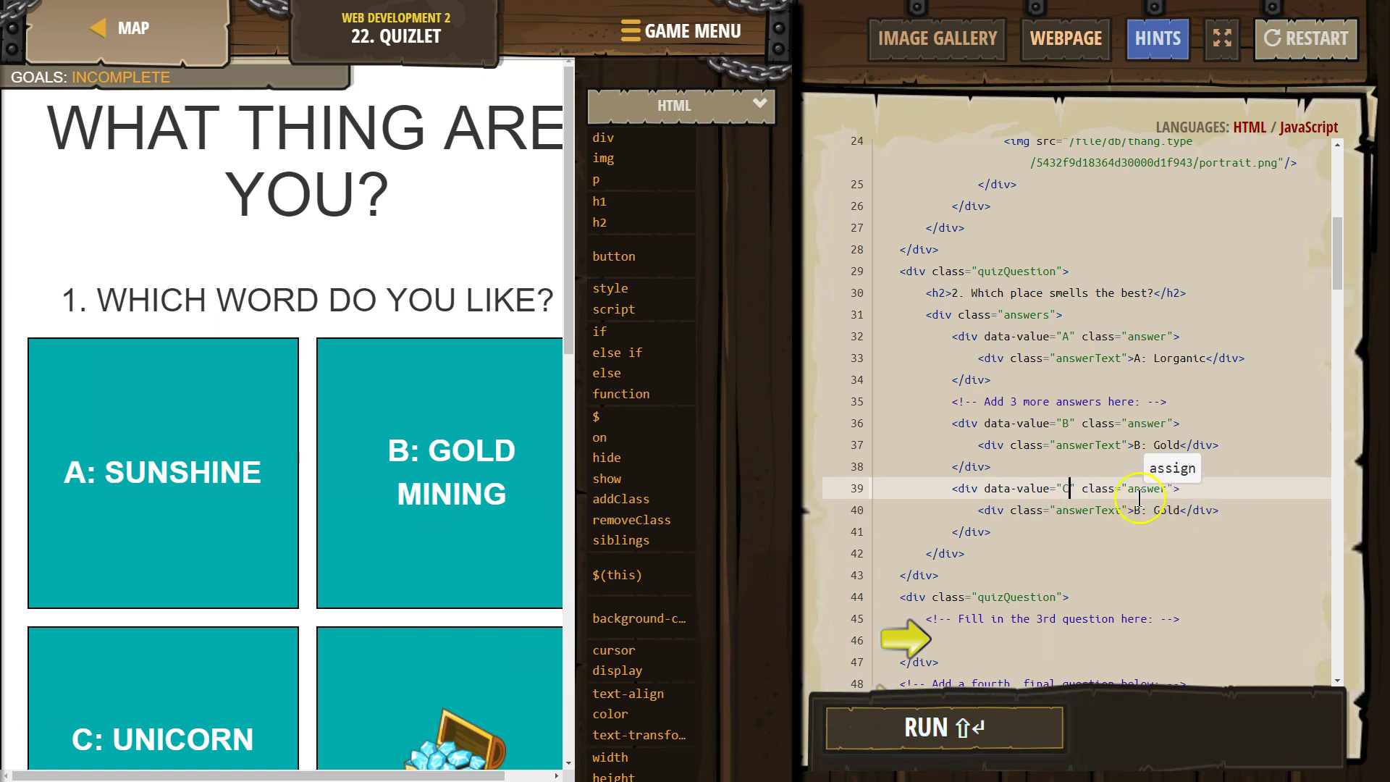
pyautogui.click(1099, 509)
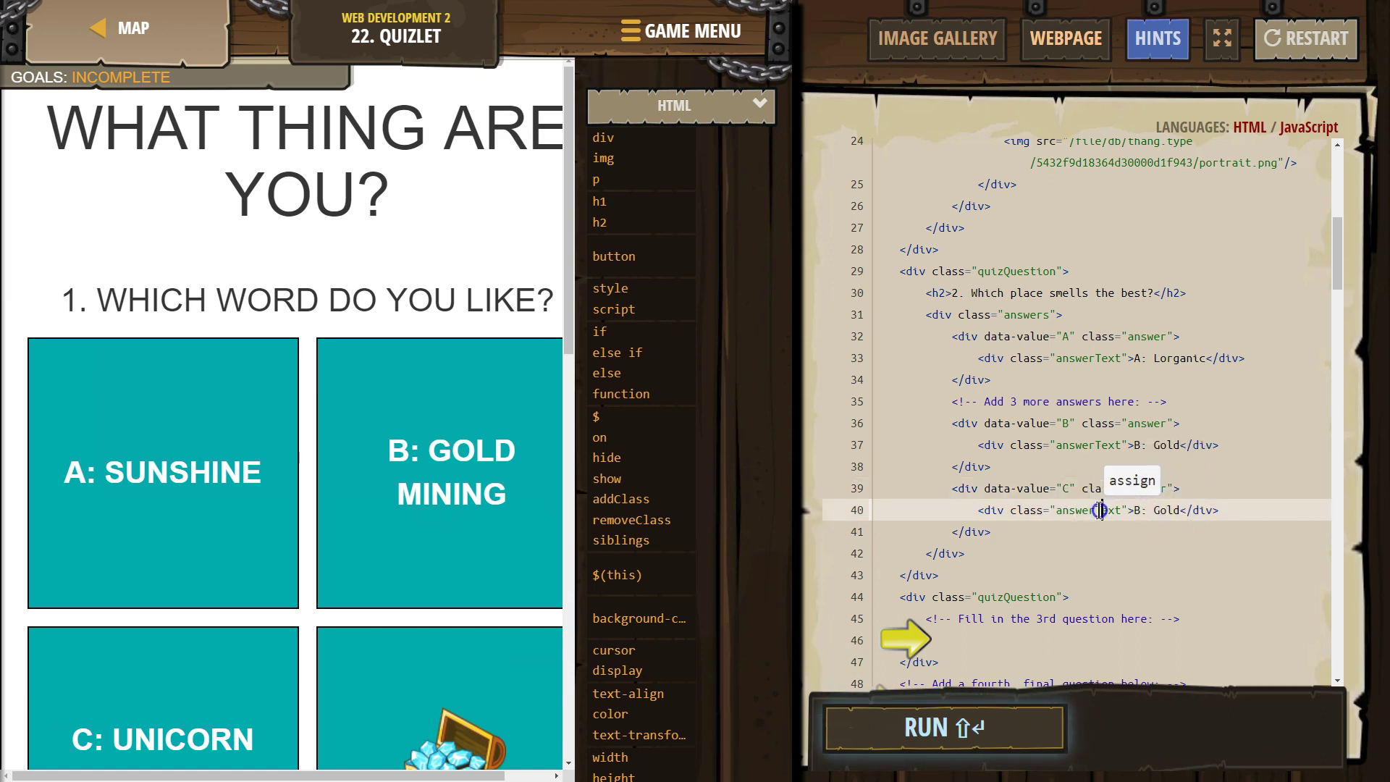
pyautogui.click(1134, 509)
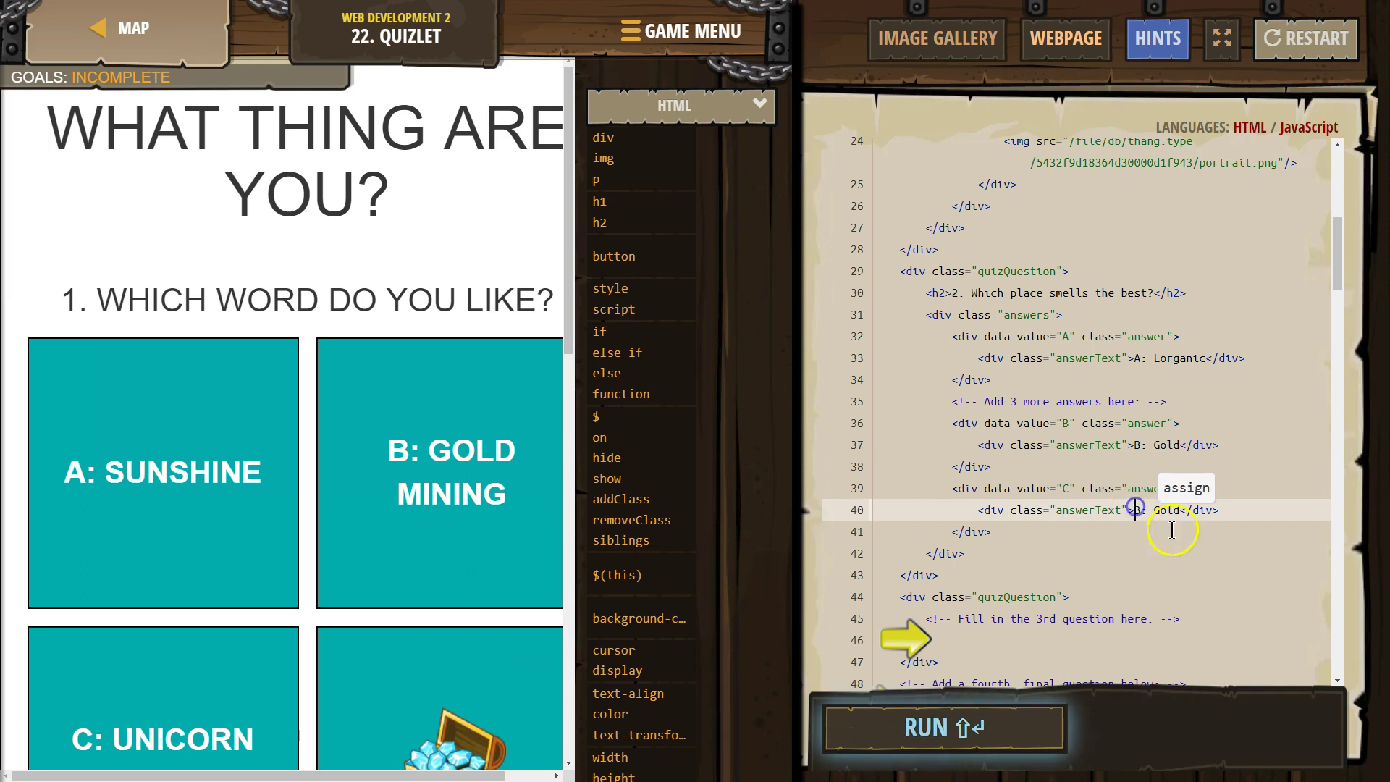
pyautogui.press('Delete')
pyautogui.write('C: S')
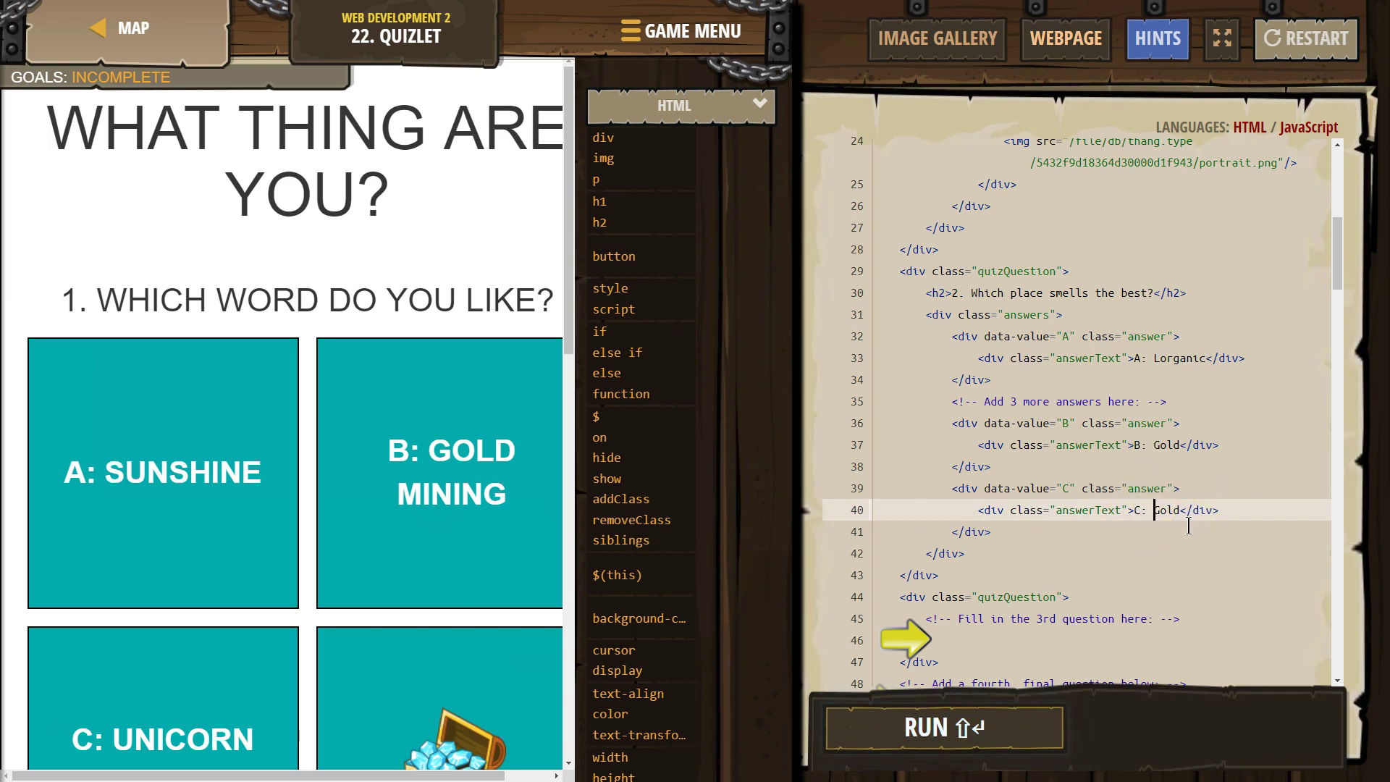
pyautogui.write('unshine')
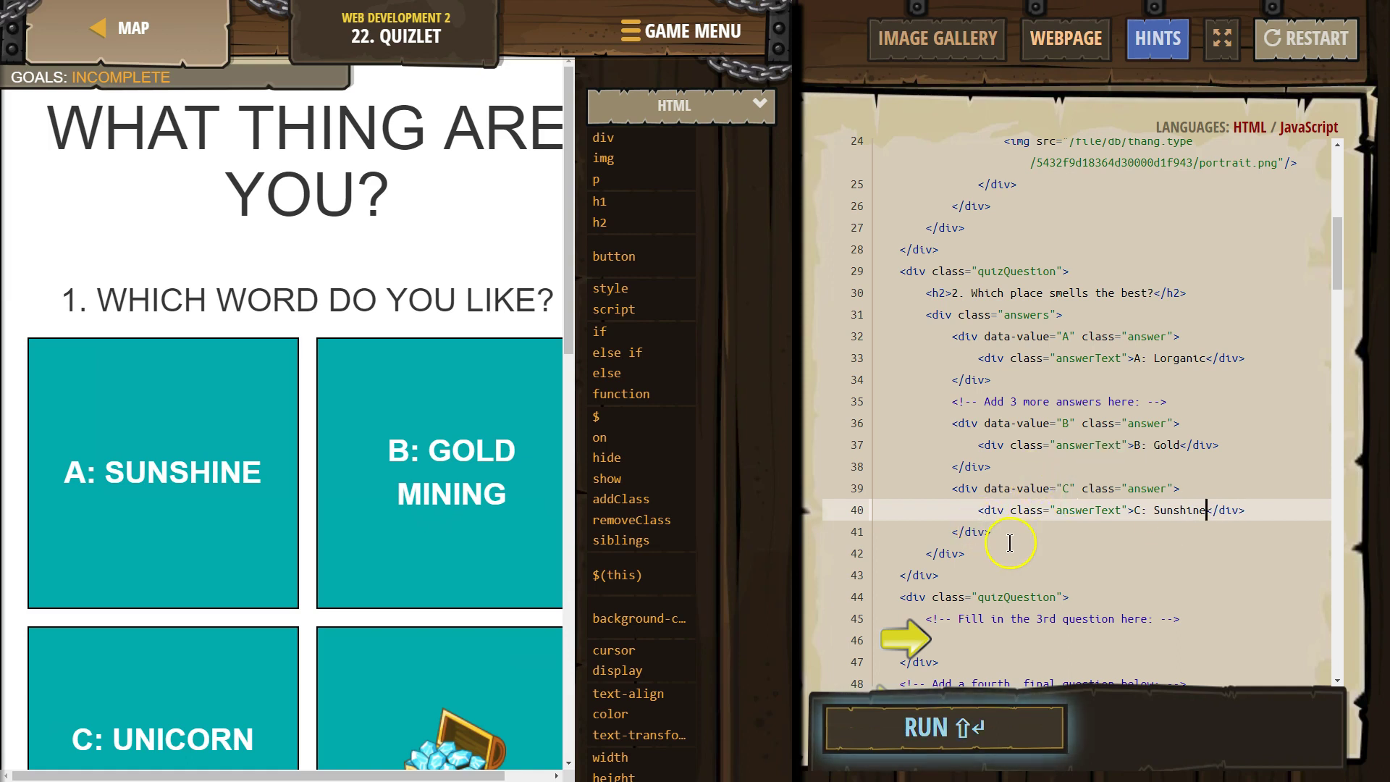
# Step: Paste a fourth answer and change it to data-value D, 'D: Coding'
pyautogui.click(1004, 531)
pyautogui.press('Return')
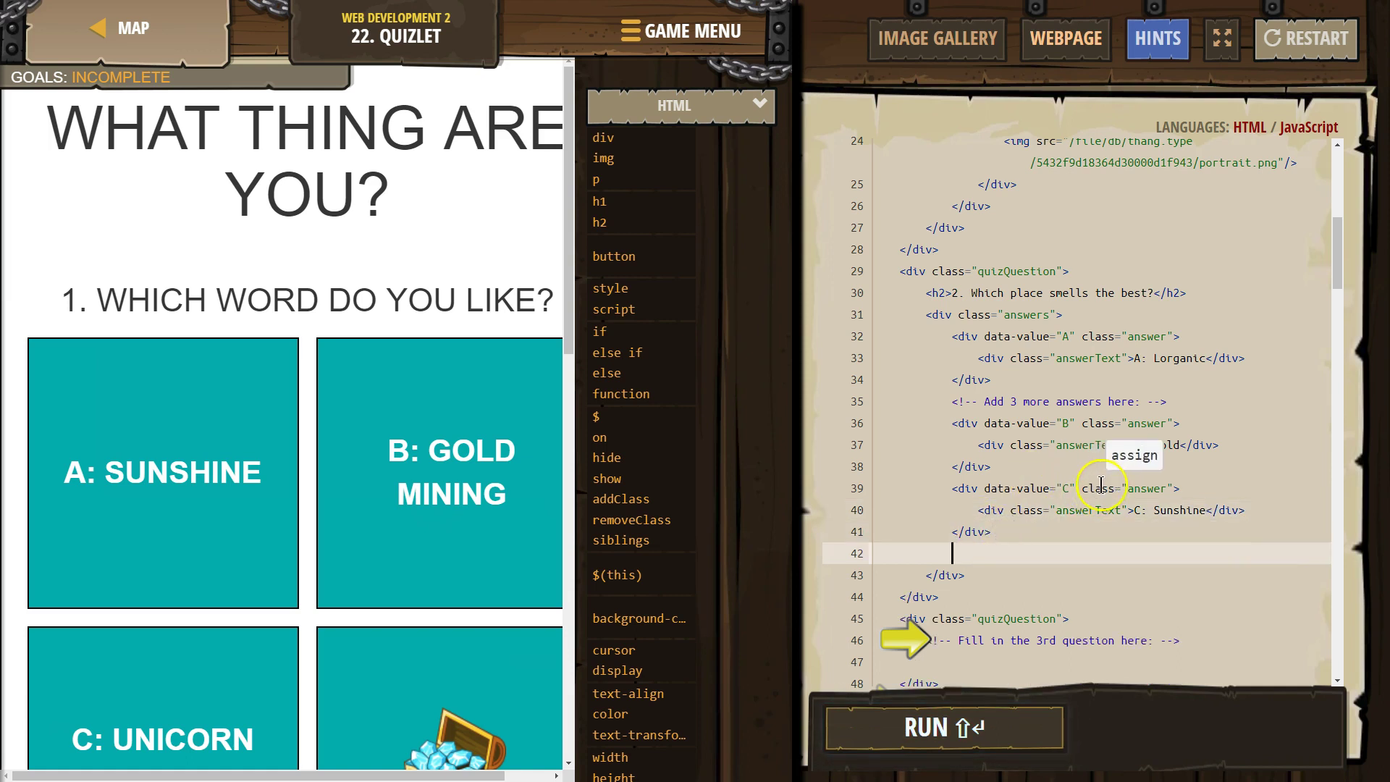
pyautogui.rightClick(972, 550)
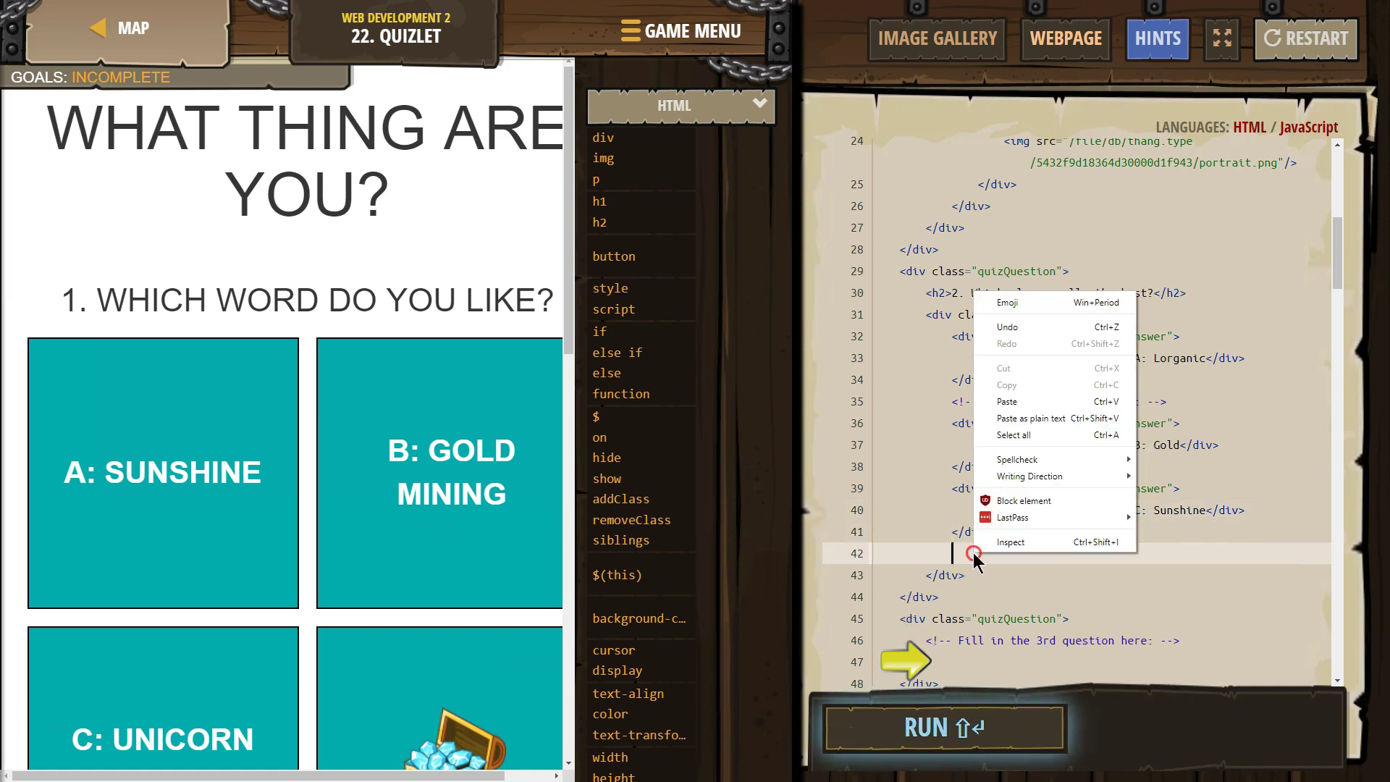
pyautogui.click(1028, 405)
pyautogui.scroll(-1, 1060, 560)
pyautogui.click(1067, 487)
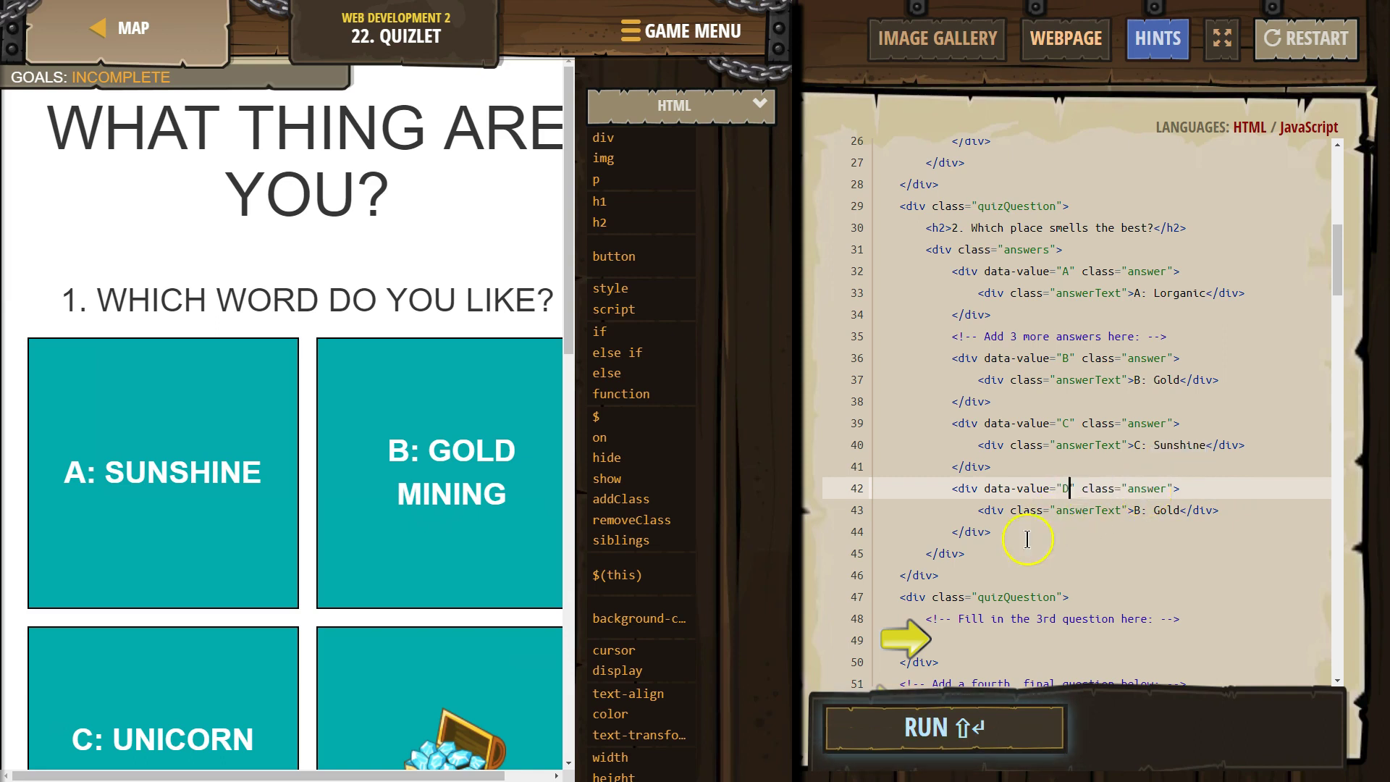
pyautogui.scroll(-3, 1005, 548)
pyautogui.scroll(-4, 994, 545)
pyautogui.scroll(-3, 991, 544)
pyautogui.scroll(-8, 989, 537)
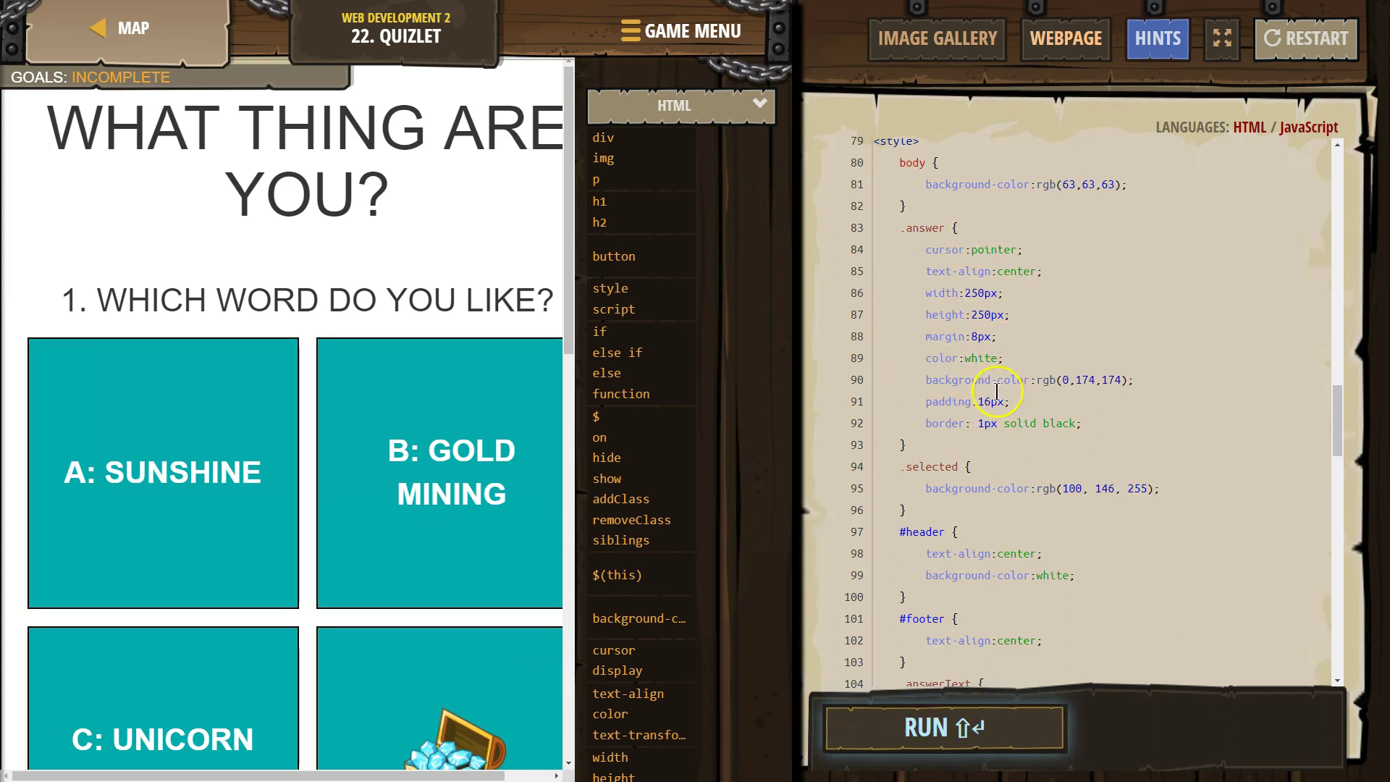
pyautogui.scroll(2, 994, 370)
pyautogui.scroll(3, 999, 396)
pyautogui.scroll(3, 999, 479)
pyautogui.scroll(2, 994, 479)
pyautogui.scroll(3, 967, 326)
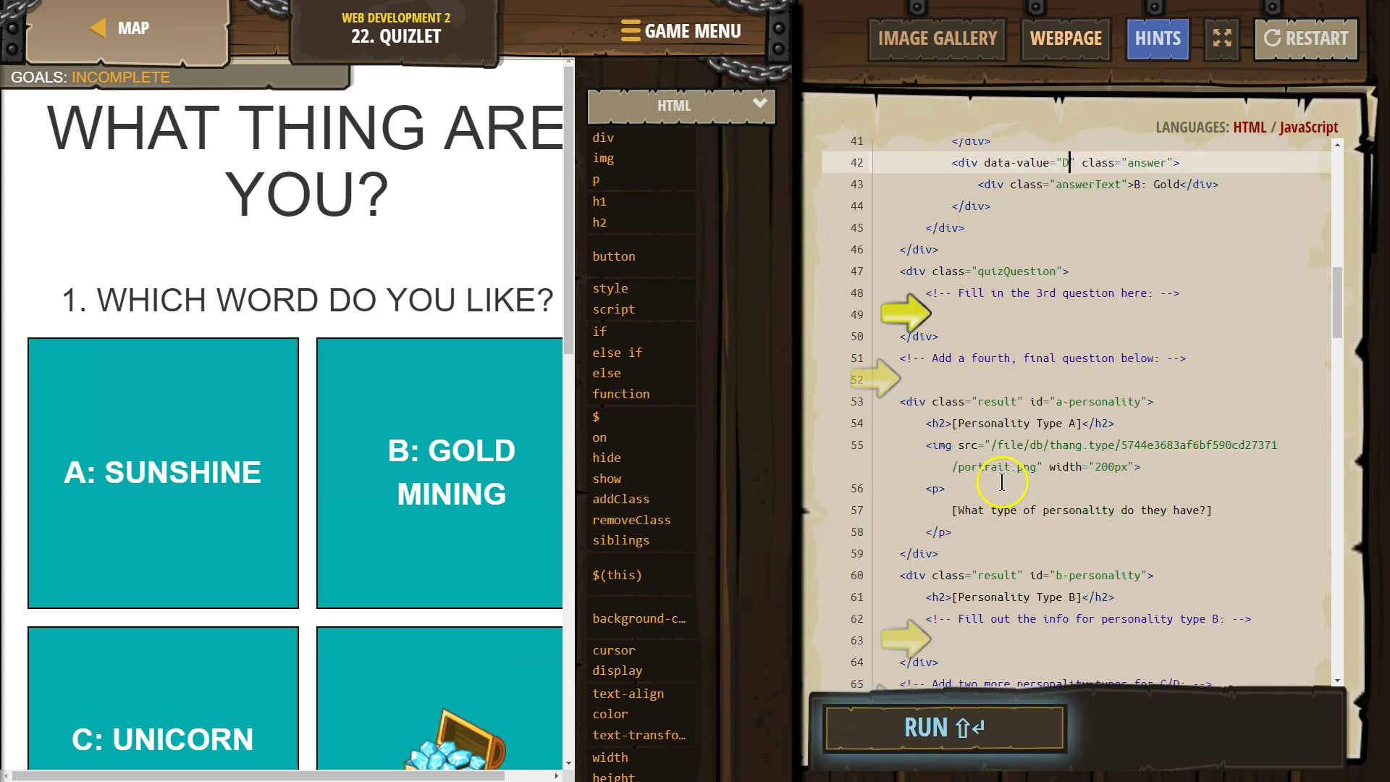
pyautogui.scroll(1, 978, 304)
pyautogui.scroll(1, 1131, 245)
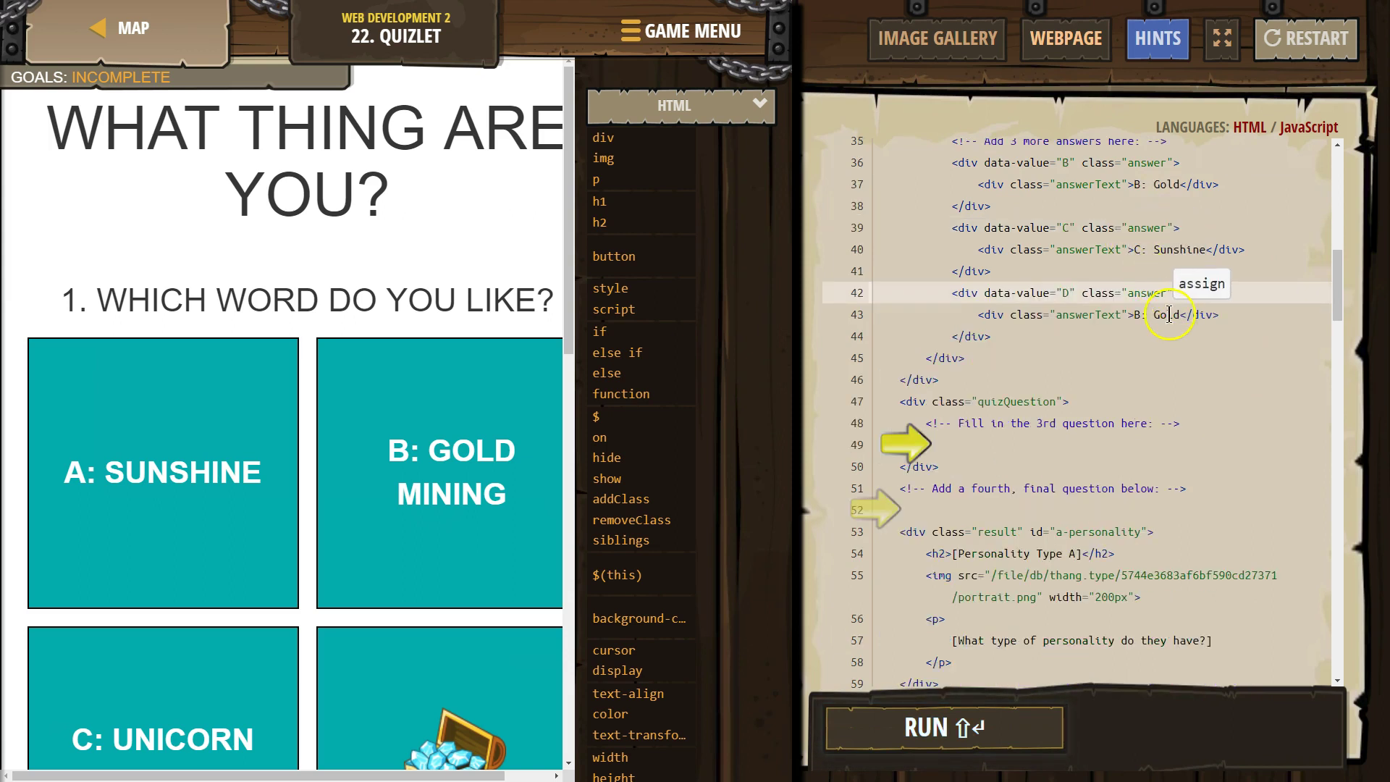
pyautogui.click(1134, 315)
pyautogui.press('Delete')
pyautogui.write('D')
pyautogui.doubleClick(1160, 315)
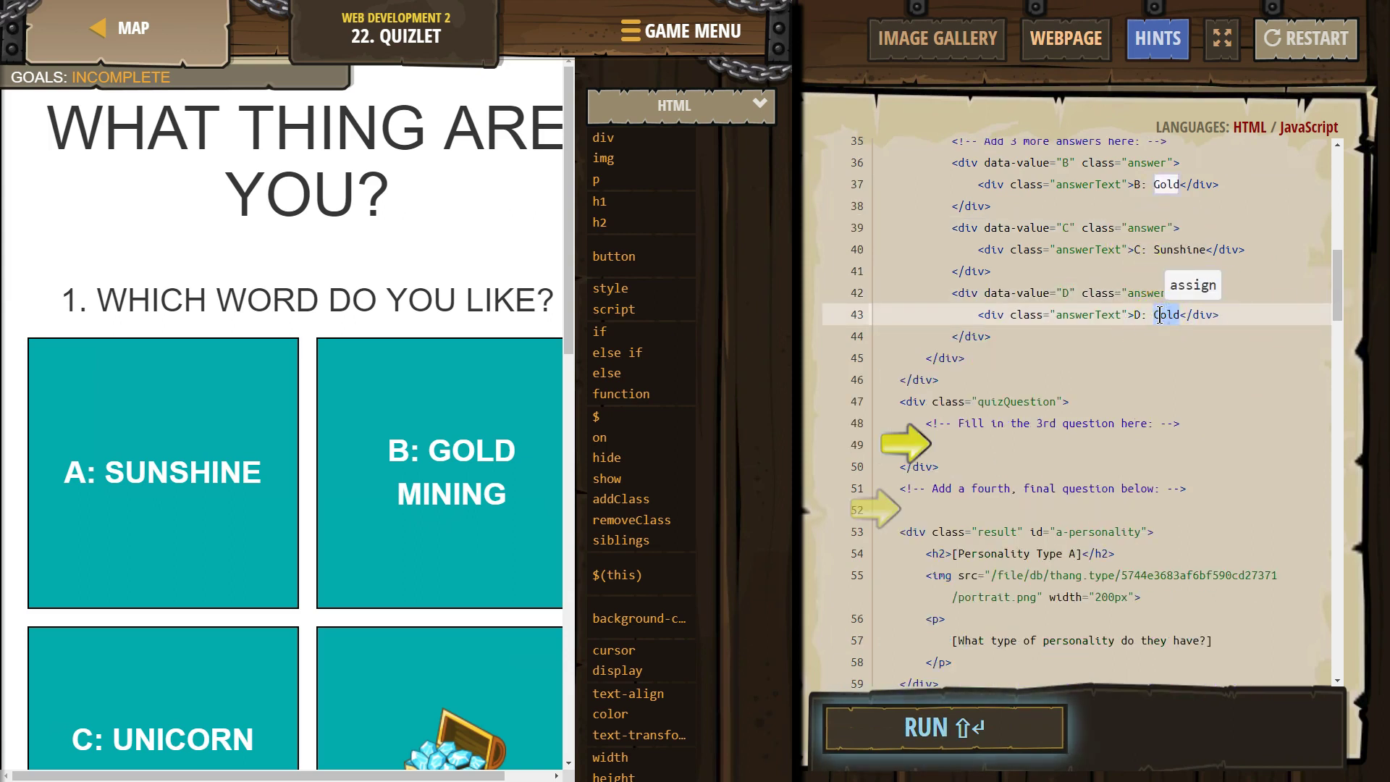
pyautogui.write('Coding')
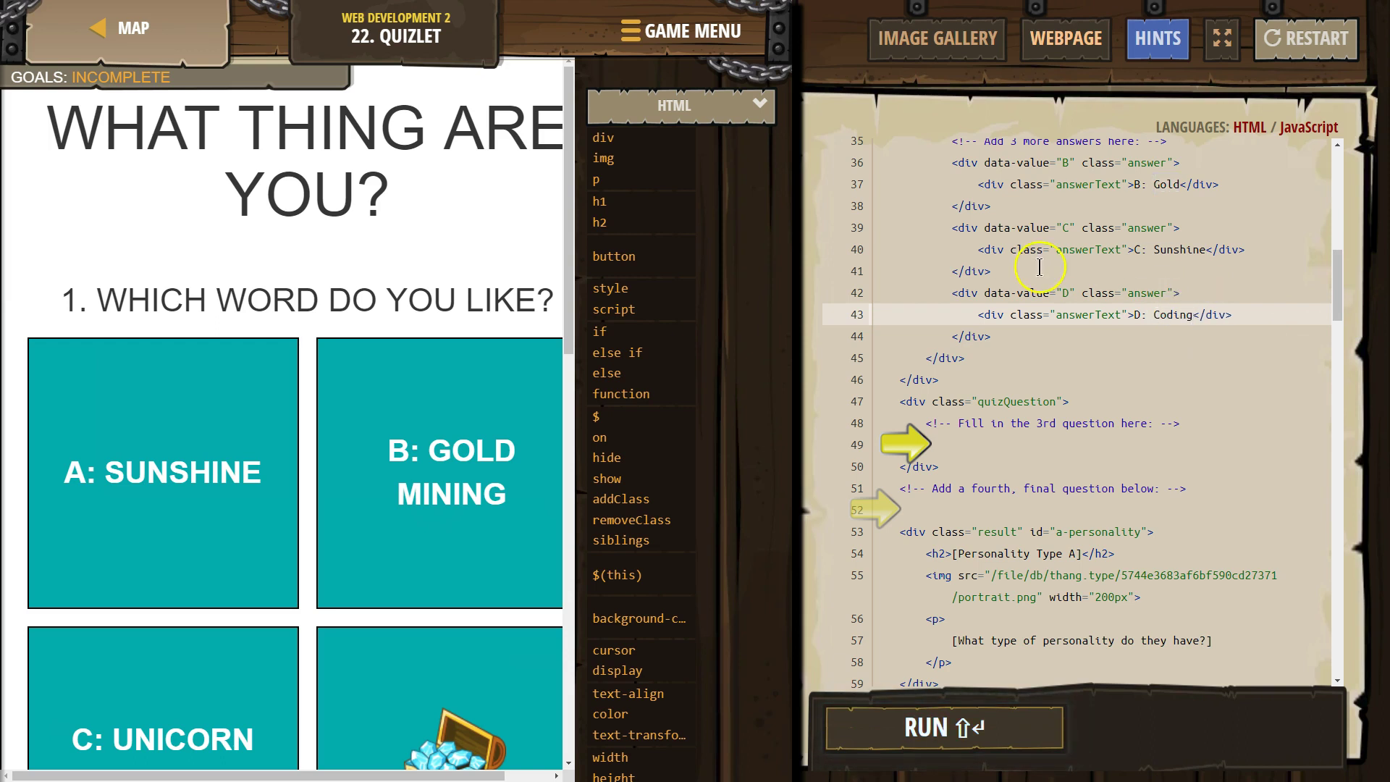
pyautogui.scroll(-3, 380, 467)
pyautogui.scroll(3, 375, 456)
pyautogui.scroll(1, 924, 385)
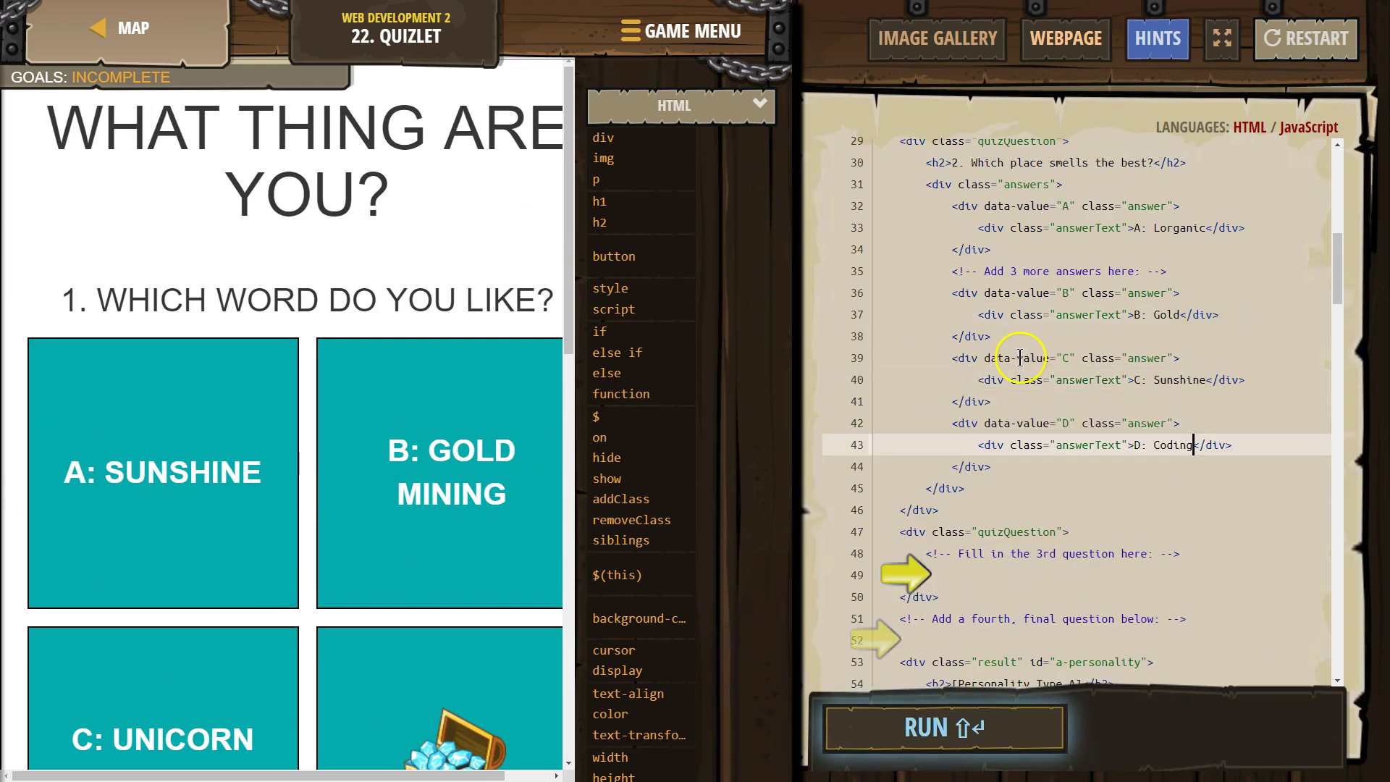
pyautogui.scroll(2, 924, 386)
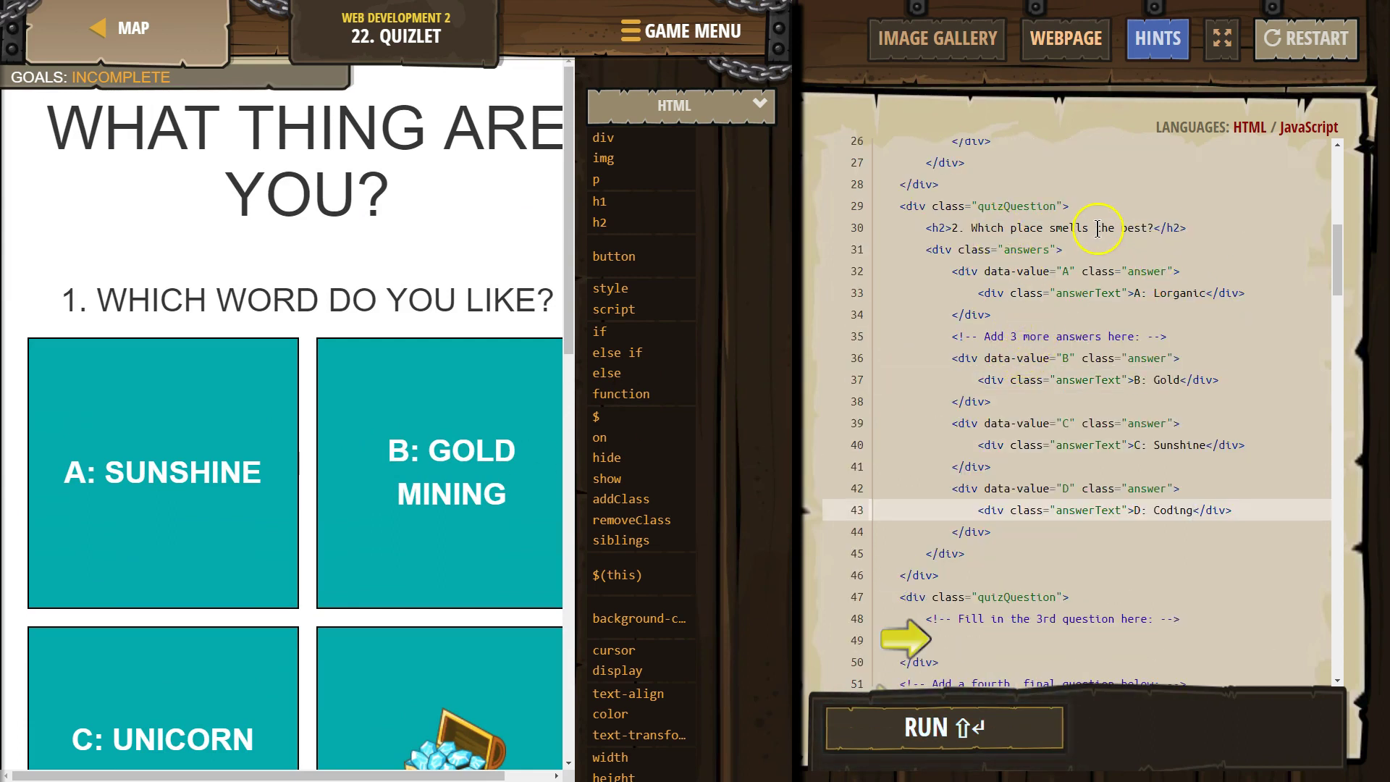
pyautogui.scroll(-4, 388, 494)
pyautogui.scroll(-2, 413, 511)
pyautogui.scroll(-1, 438, 512)
pyautogui.scroll(-1, 435, 519)
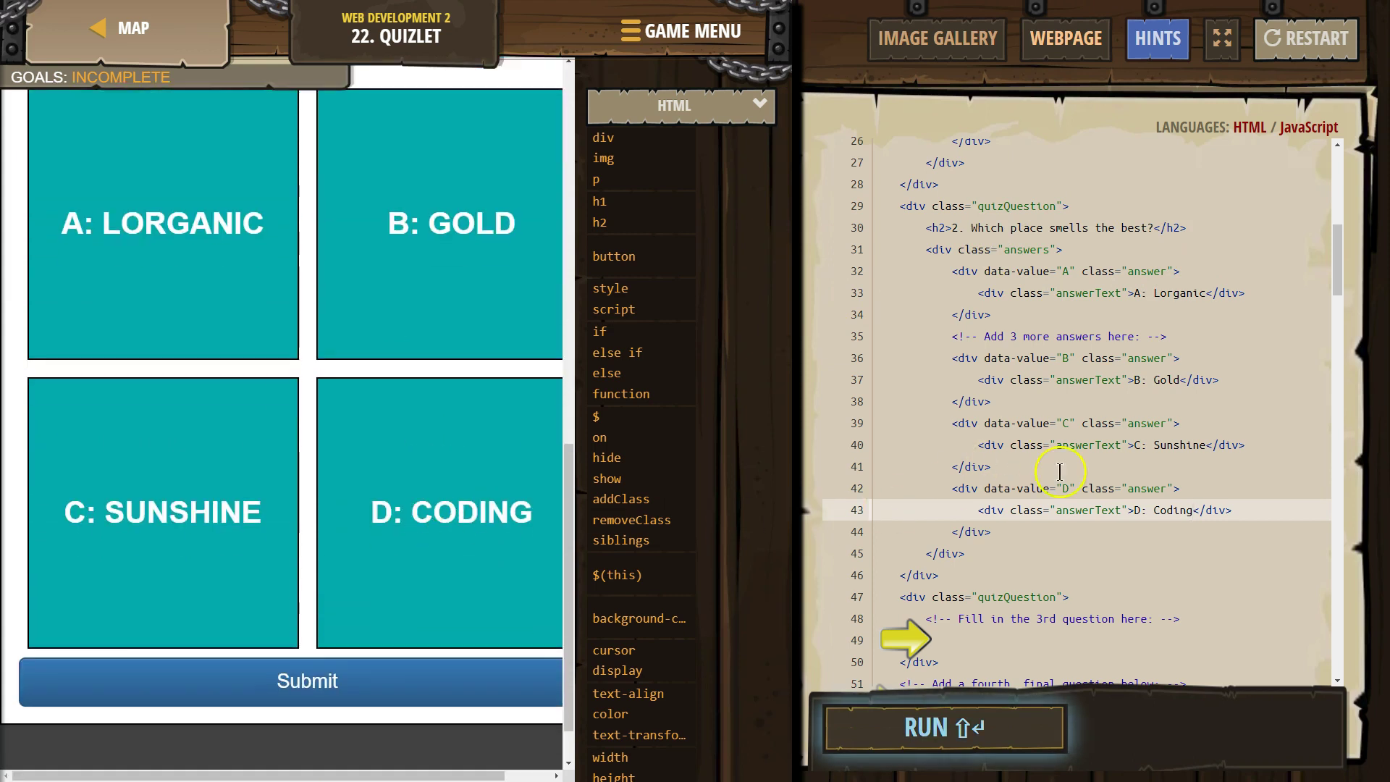
pyautogui.scroll(-1, 1118, 598)
pyautogui.scroll(-1, 1097, 570)
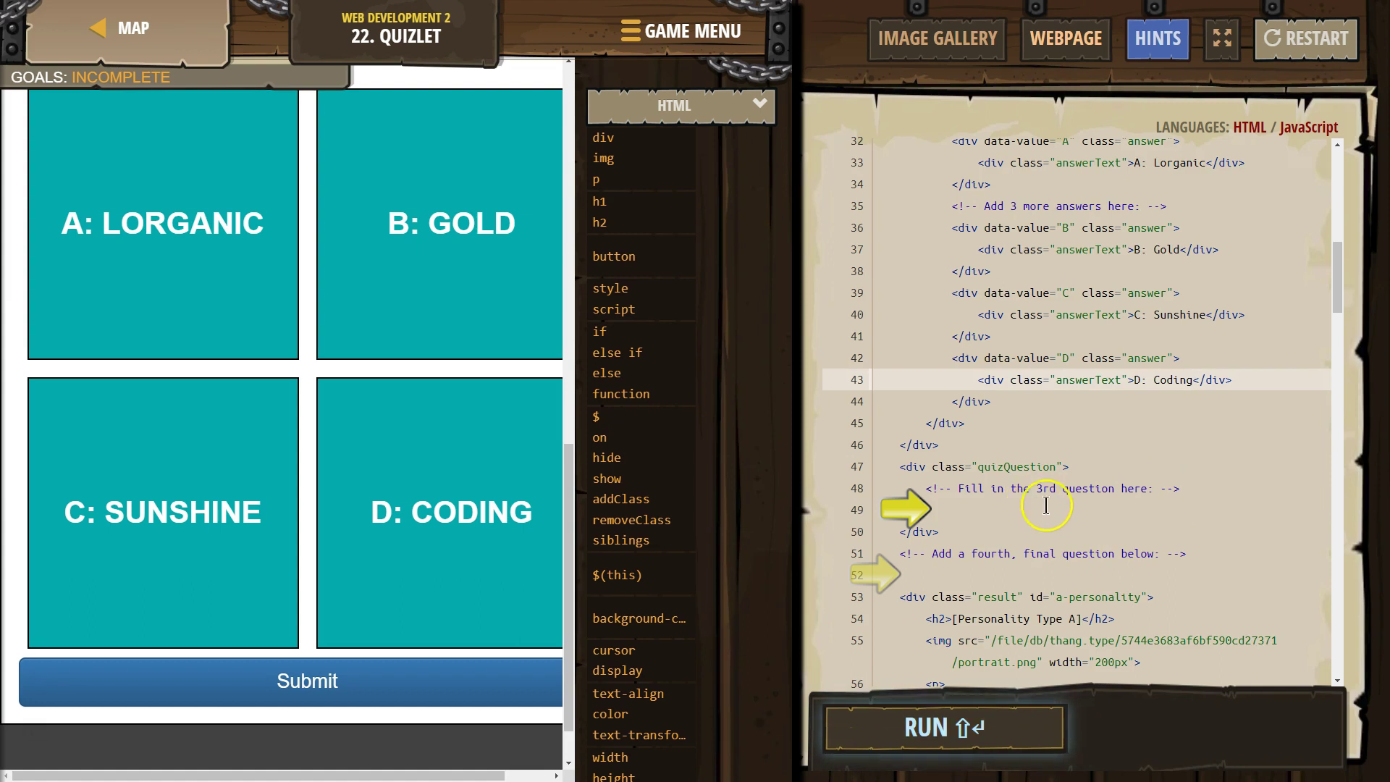
pyautogui.scroll(-1, 658, 512)
pyautogui.scroll(-1, 435, 541)
pyautogui.scroll(3, 421, 540)
pyautogui.scroll(1, 1039, 553)
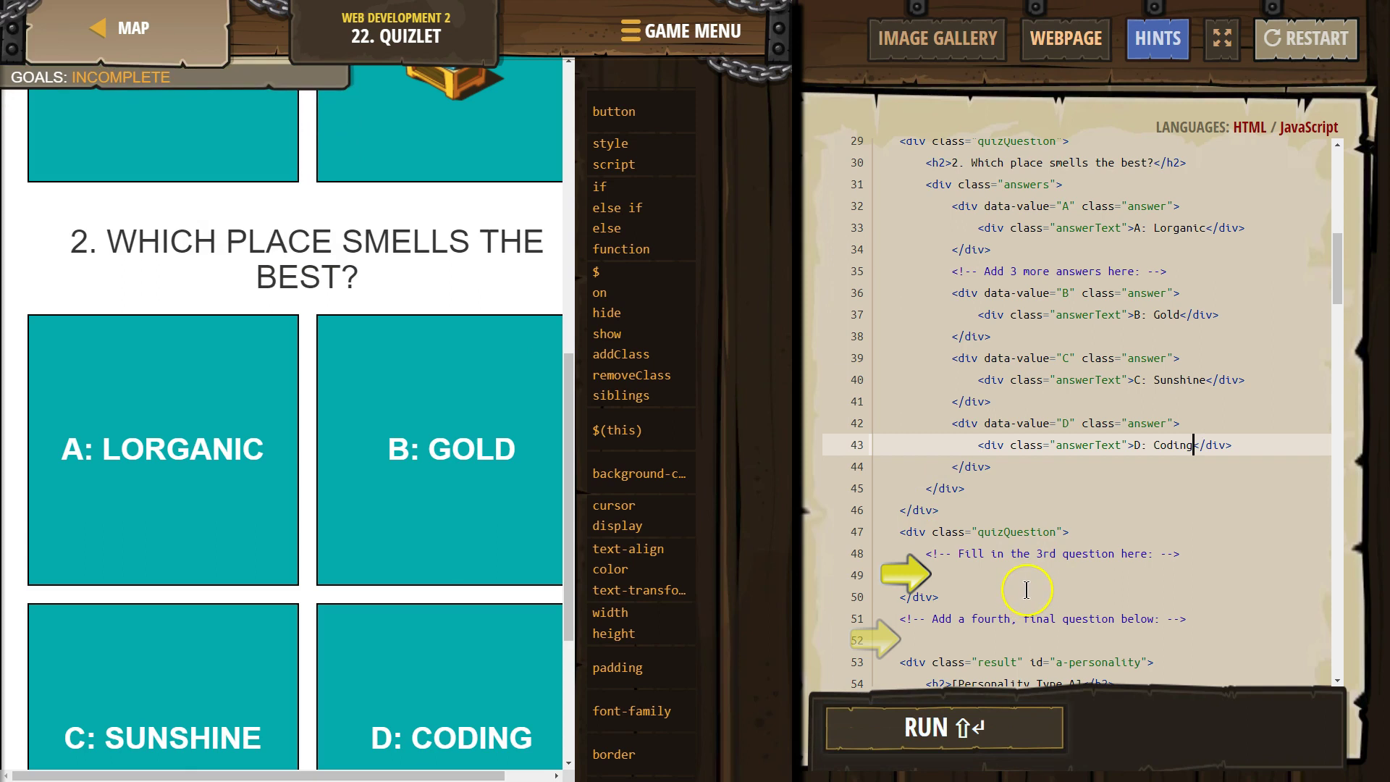
pyautogui.scroll(-1, 1043, 589)
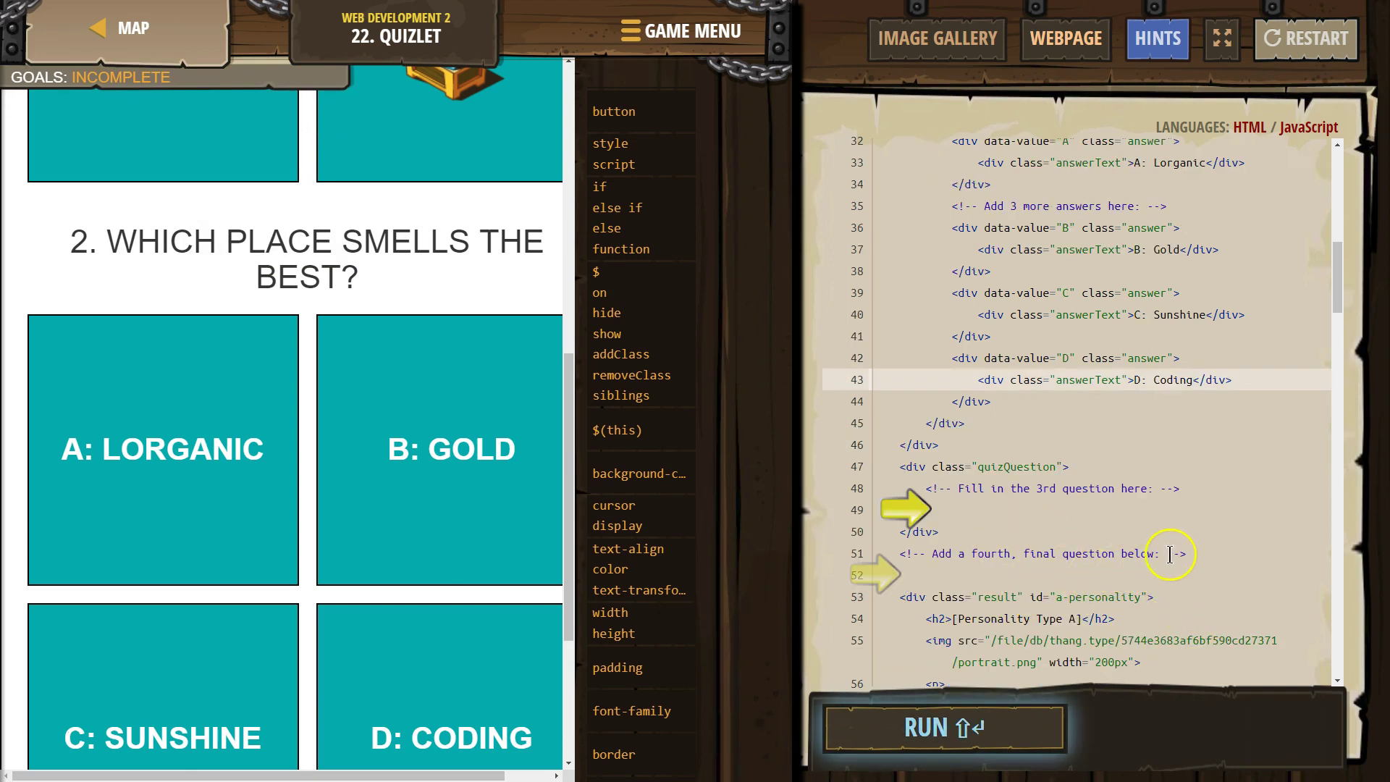
pyautogui.scroll(2, 1152, 549)
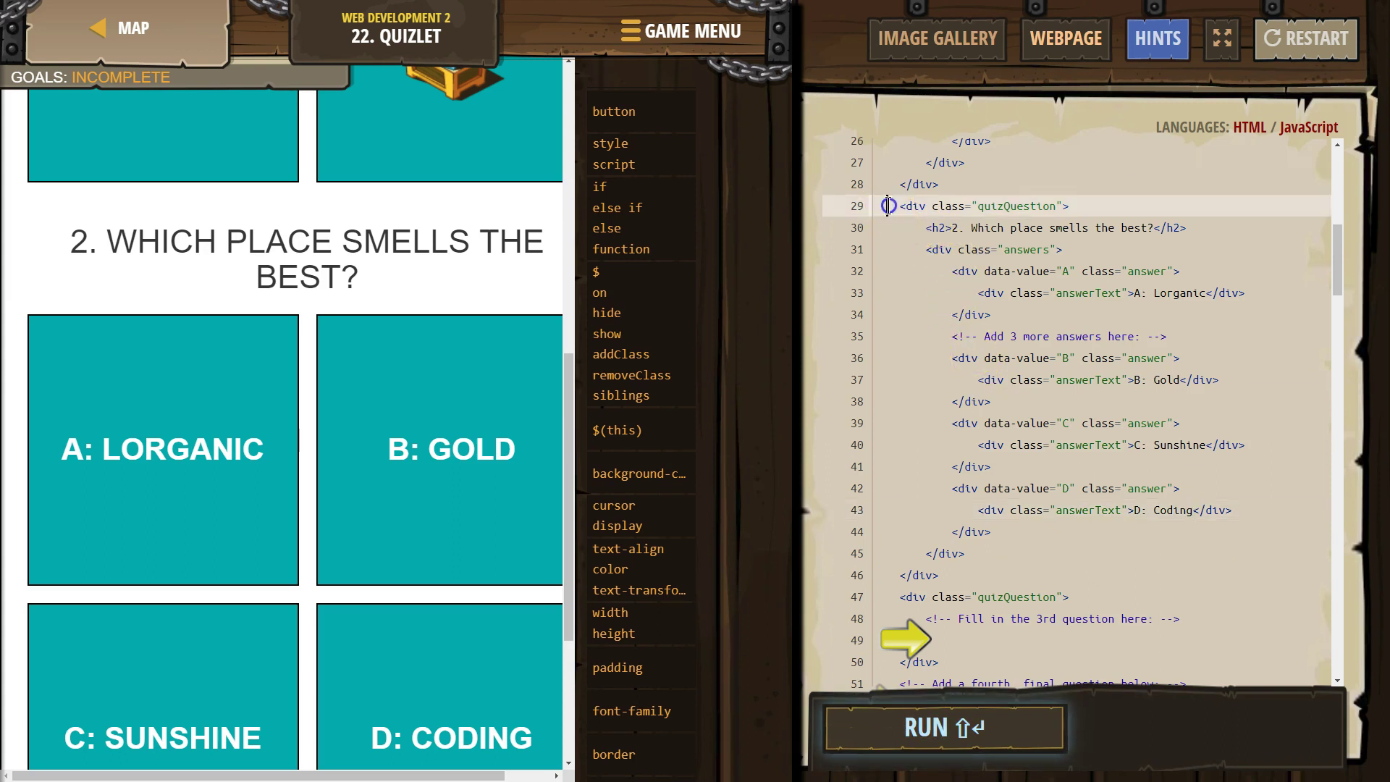
# Step: Copy question 2's full block, including its closing div, and paste it at line 49
pyautogui.moveTo(888, 206); pyautogui.dragTo(1073, 557)
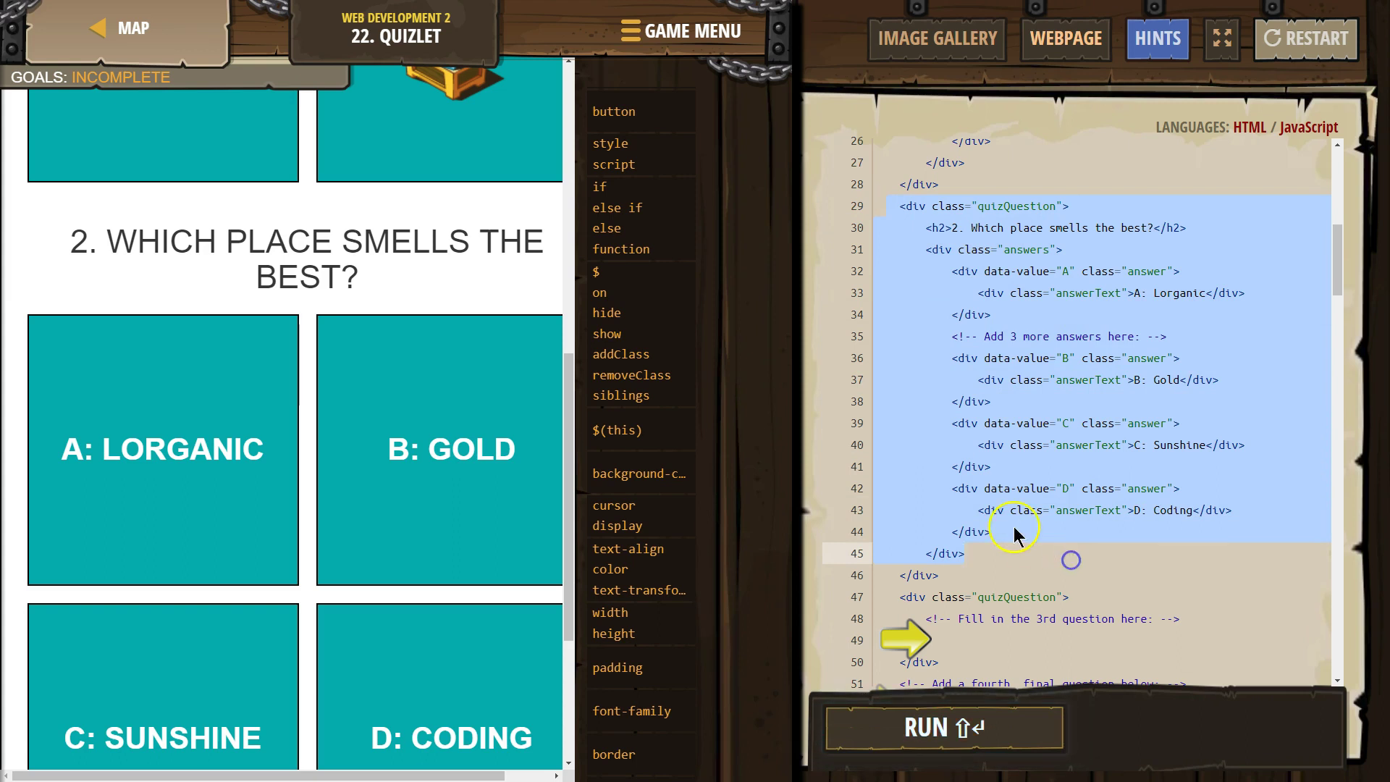
pyautogui.rightClick(957, 477)
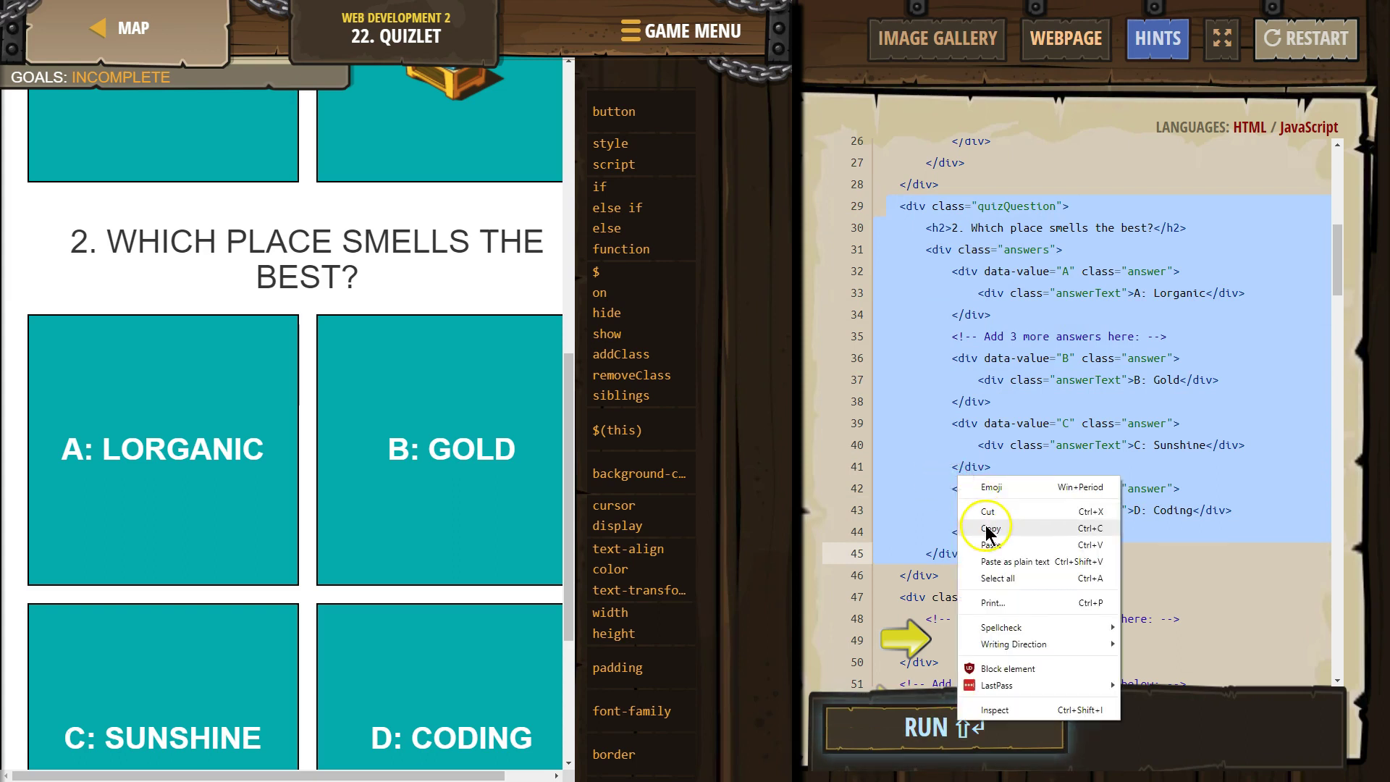
pyautogui.click(989, 530)
pyautogui.click(946, 425)
pyautogui.scroll(2, 946, 426)
pyautogui.scroll(1, 947, 424)
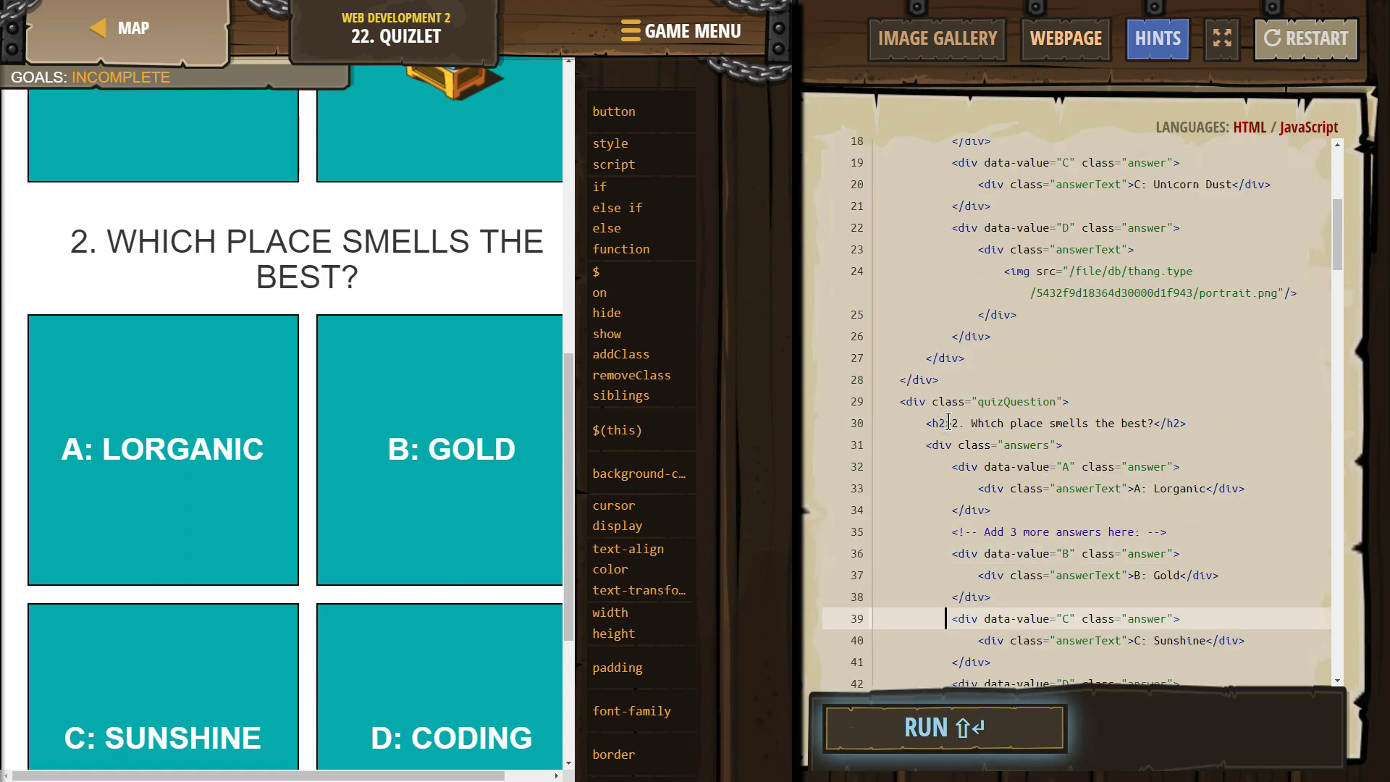
pyautogui.scroll(1, 950, 423)
pyautogui.click(925, 470)
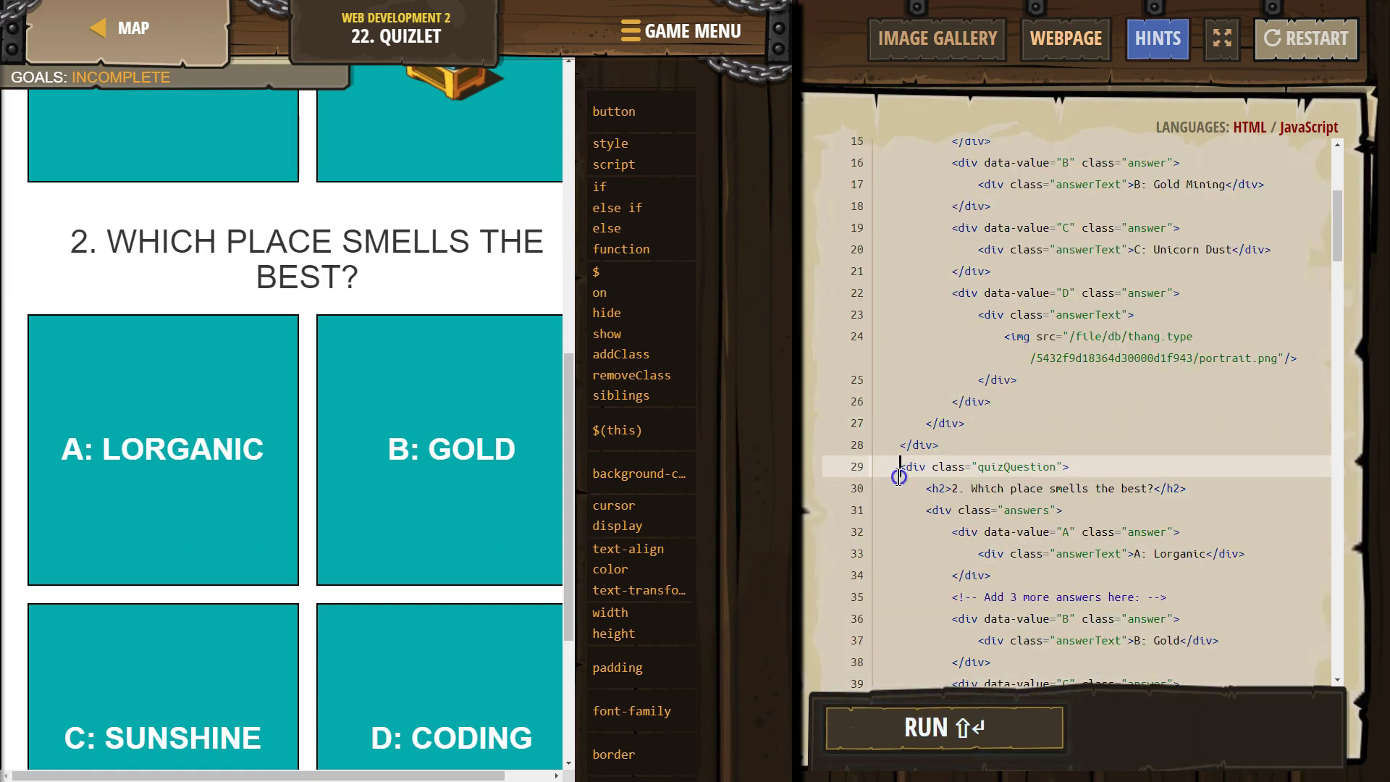
pyautogui.scroll(-3, 899, 476)
pyautogui.scroll(-2, 934, 533)
pyautogui.scroll(2, 963, 510)
pyautogui.scroll(-1, 960, 502)
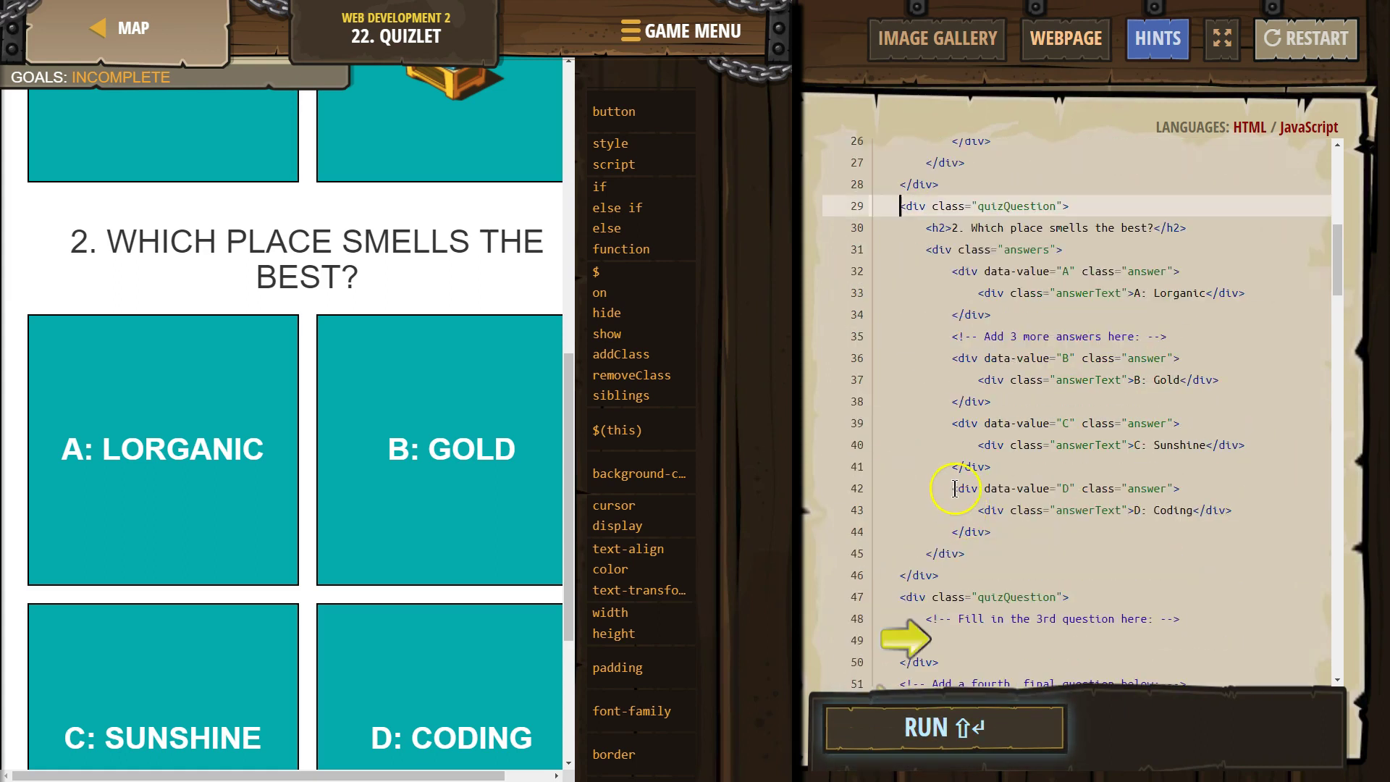
pyautogui.moveTo(893, 206); pyautogui.dragTo(1111, 576)
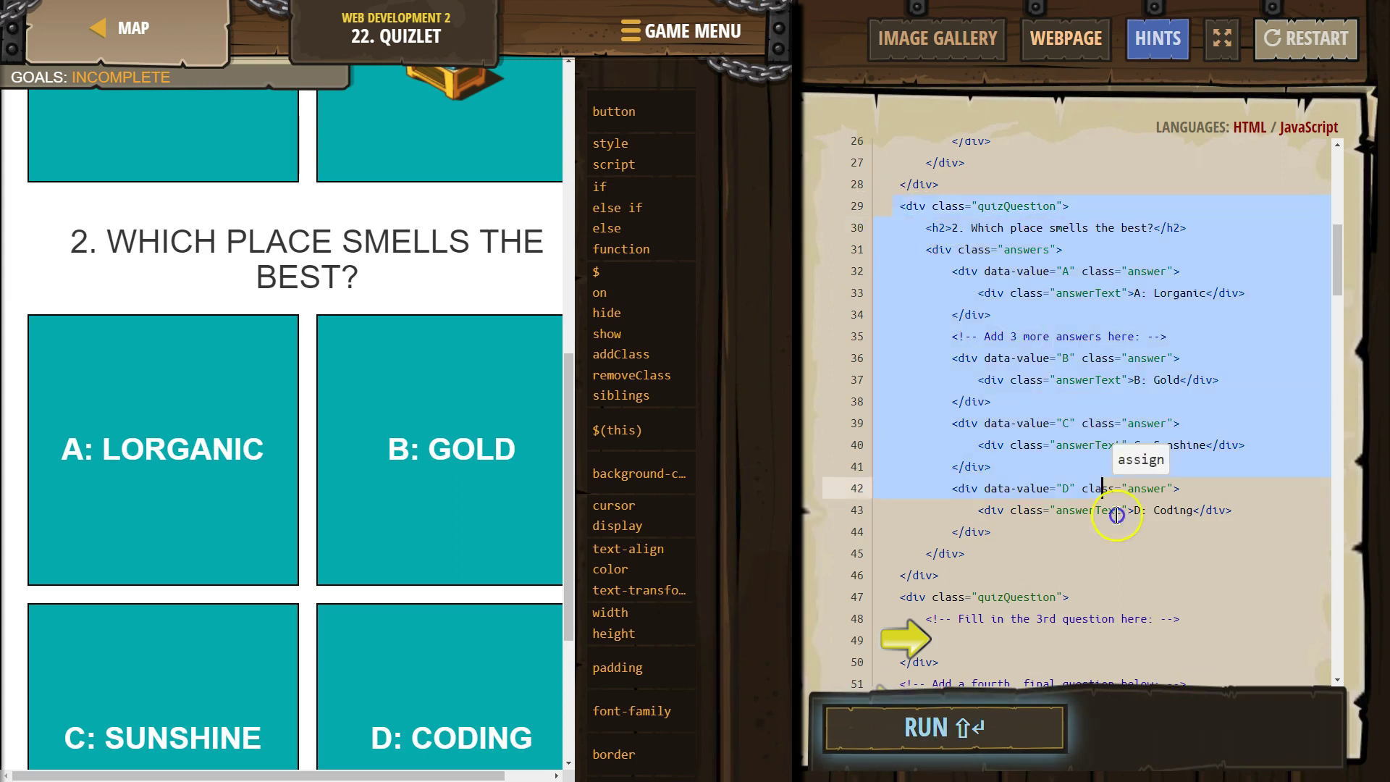
pyautogui.rightClick(1101, 470)
pyautogui.click(1131, 519)
pyautogui.scroll(-1, 980, 583)
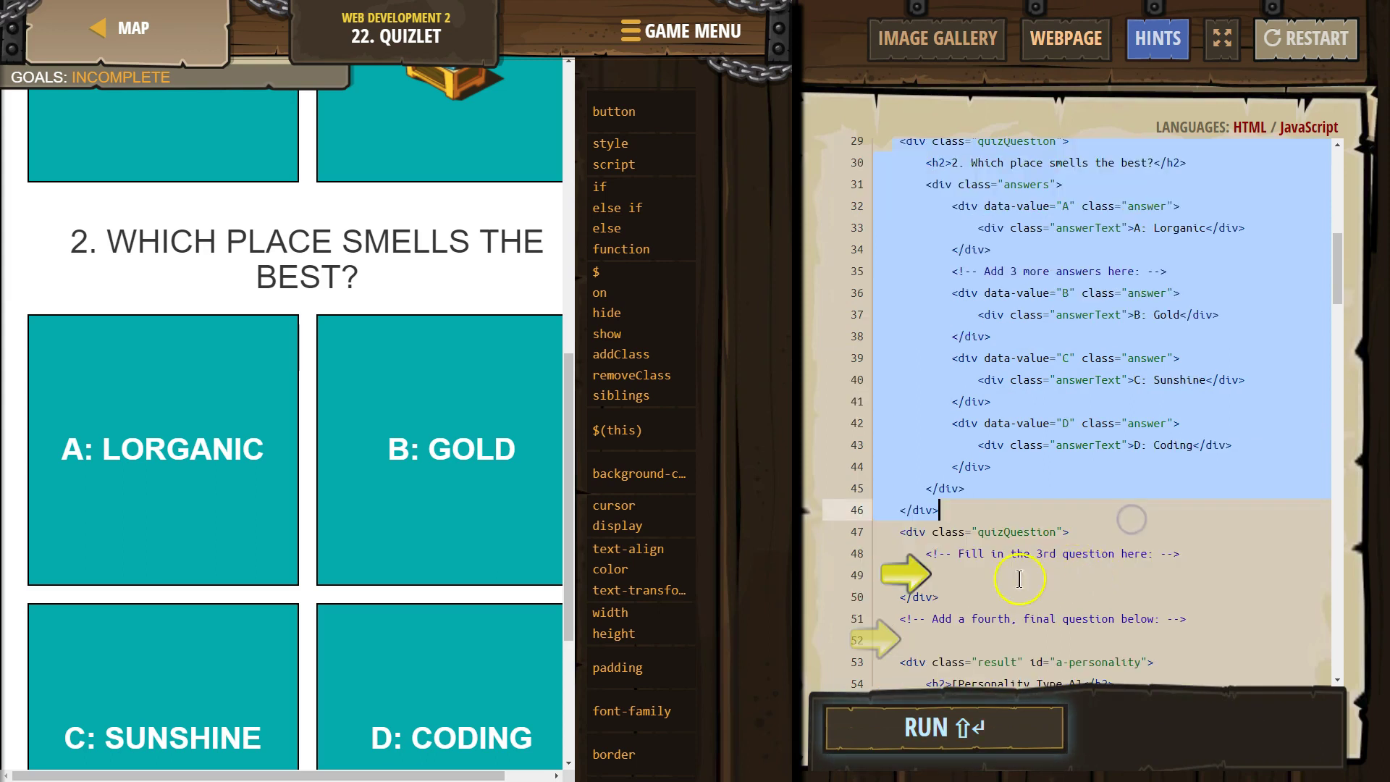
pyautogui.click(980, 582)
pyautogui.rightClick(976, 586)
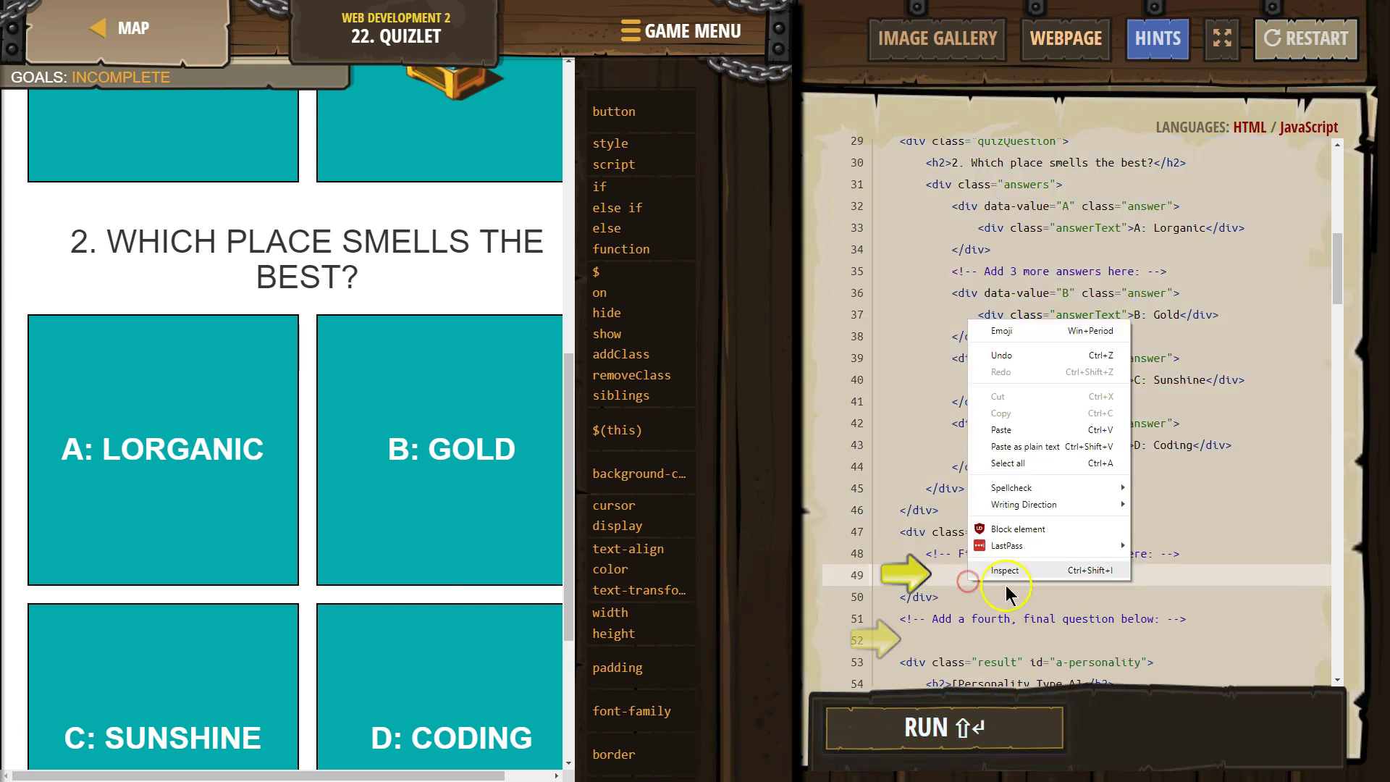
pyautogui.click(1034, 423)
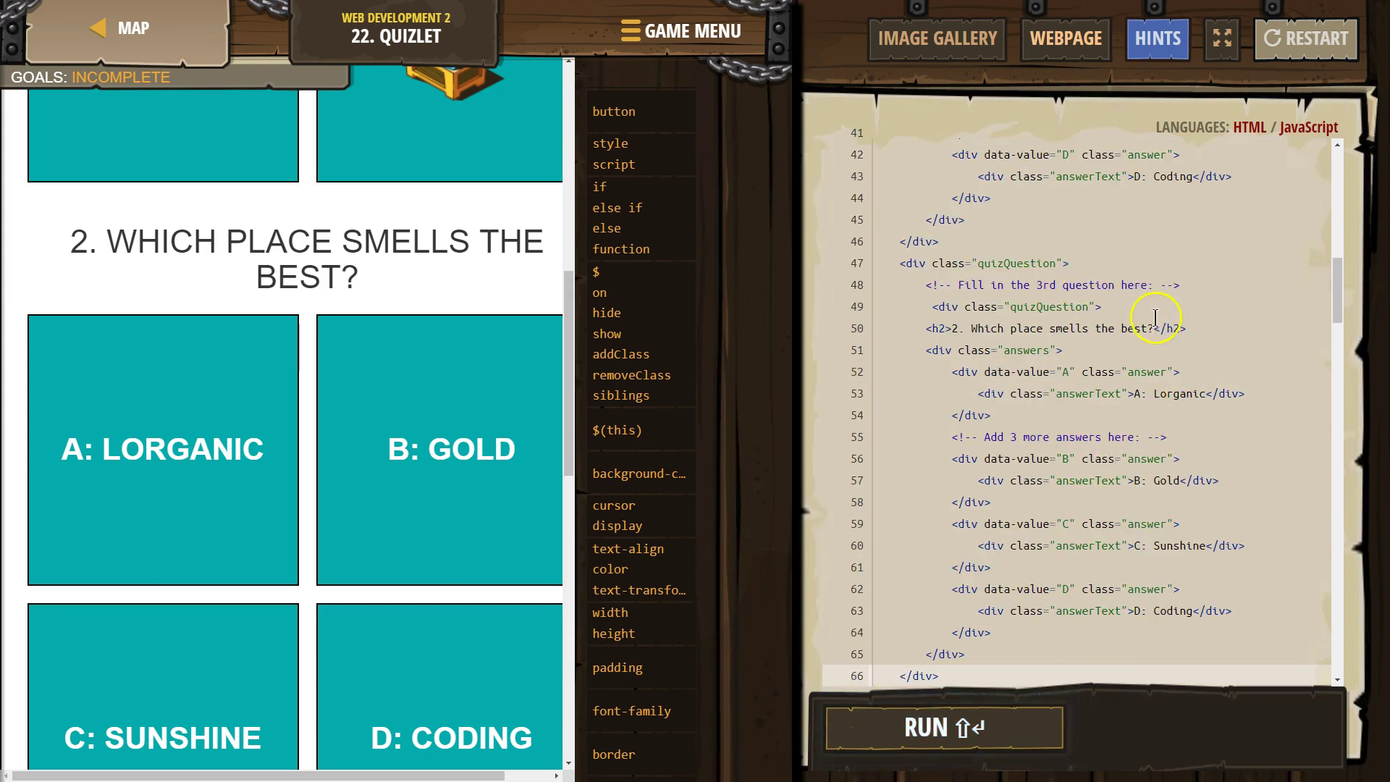
# Step: Change the copied heading to question 3, 'Which is better, hugs or unicorns?'
pyautogui.moveTo(1147, 328); pyautogui.dragTo(977, 328)
pyautogui.press('BackSpace')
pyautogui.write('<h2>2. Hug')
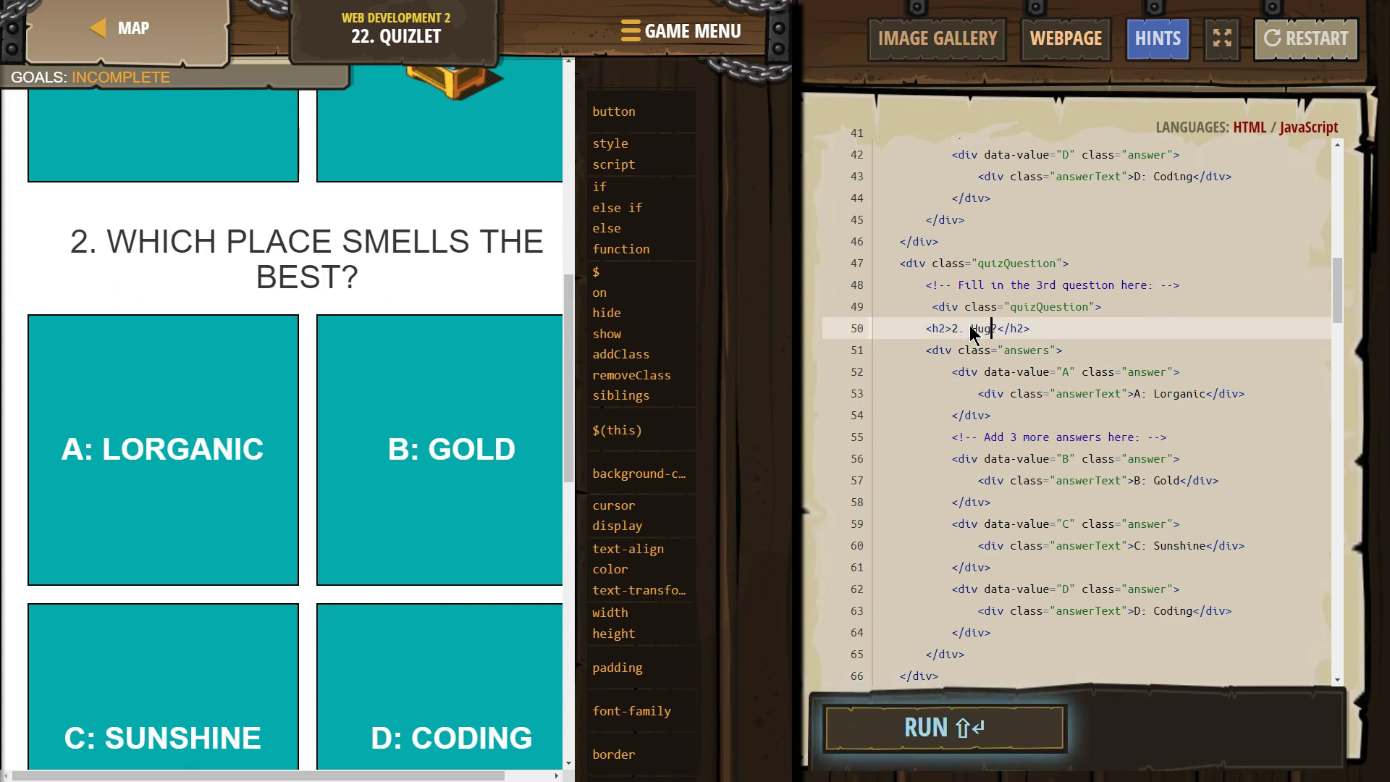
pyautogui.write('s or u')
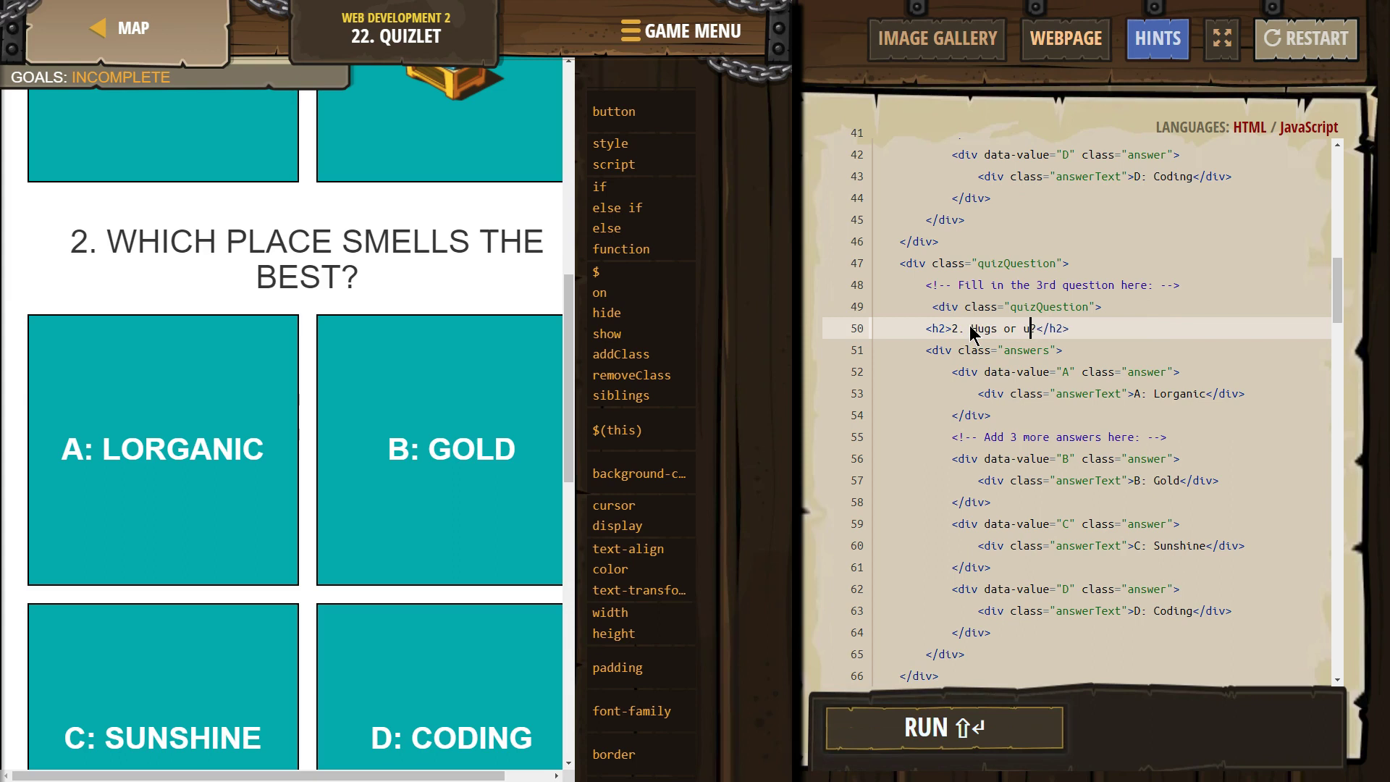
pyautogui.write('s')
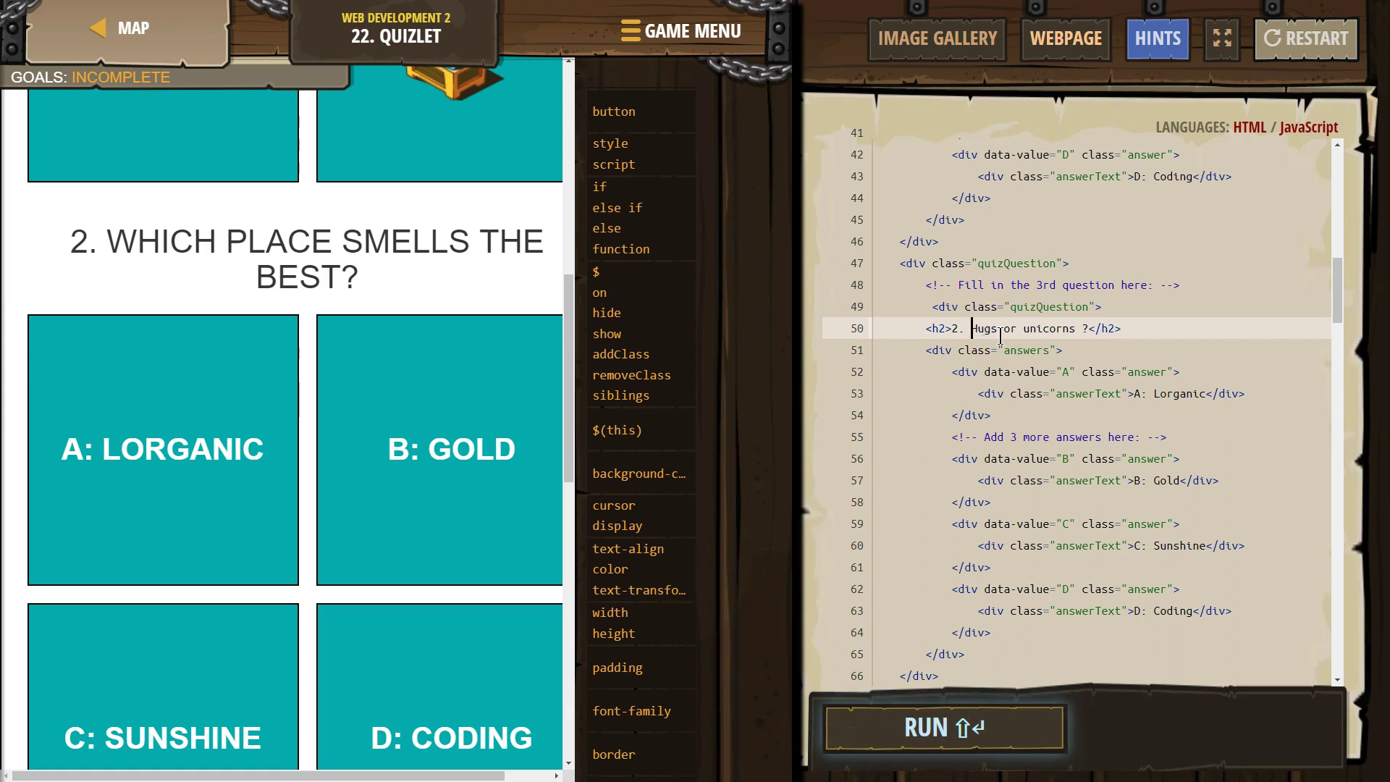
pyautogui.press('BackSpace')
pyautogui.press('BackSpace')
pyautogui.press('Delete')
pyautogui.write('3')
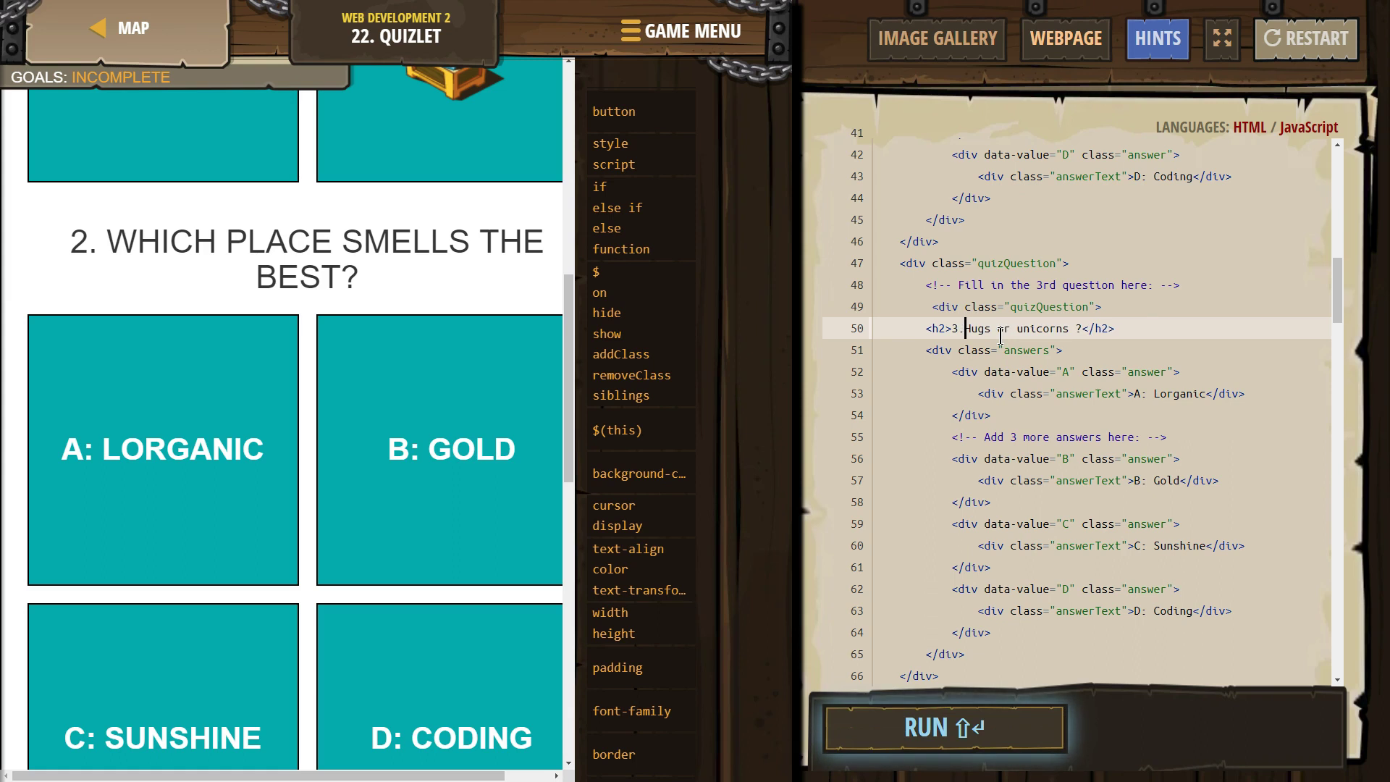
pyautogui.write('Which is better,')
pyautogui.press('Delete')
pyautogui.write('h')
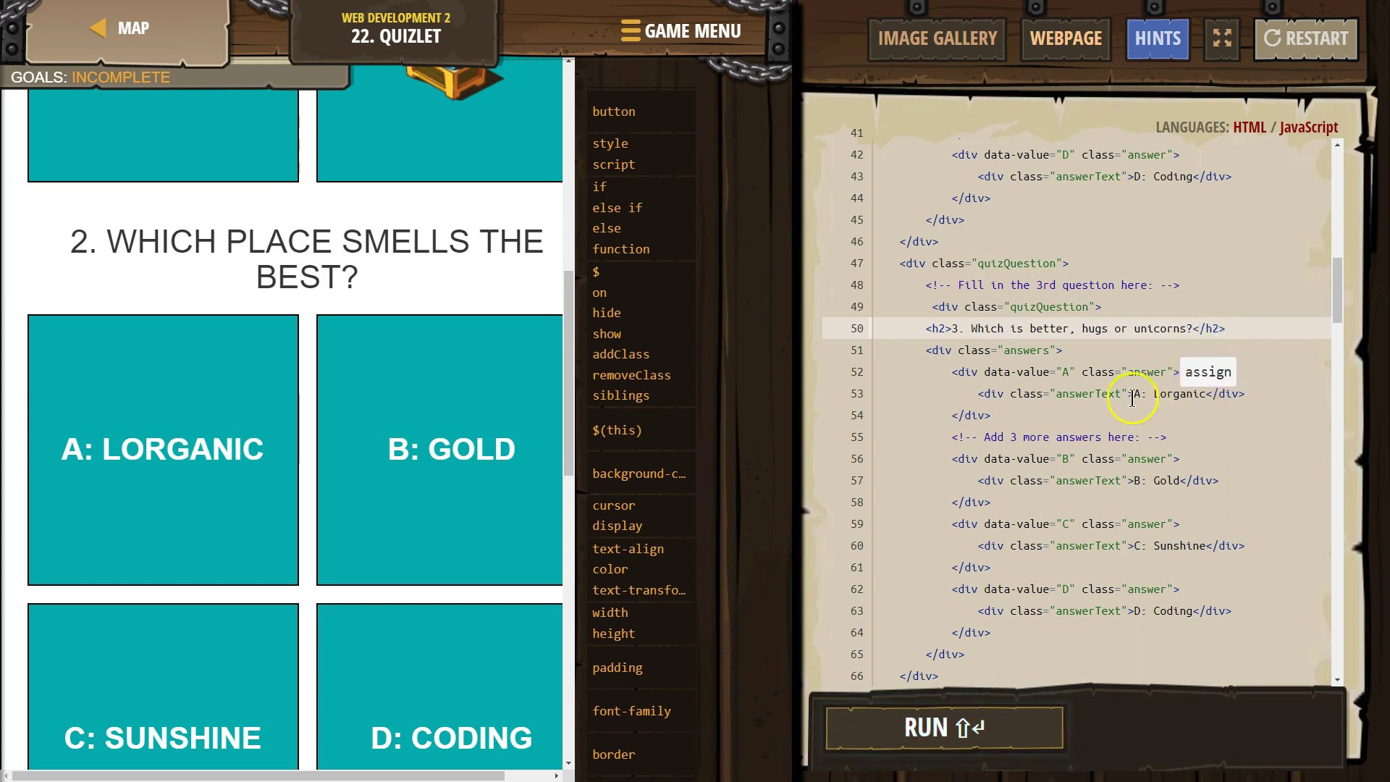
# Step: Replace question 3's answers with Hugs, Unicorns, Both and Hugging Unicorns, deleting the leftover comment
pyautogui.click(1059, 372)
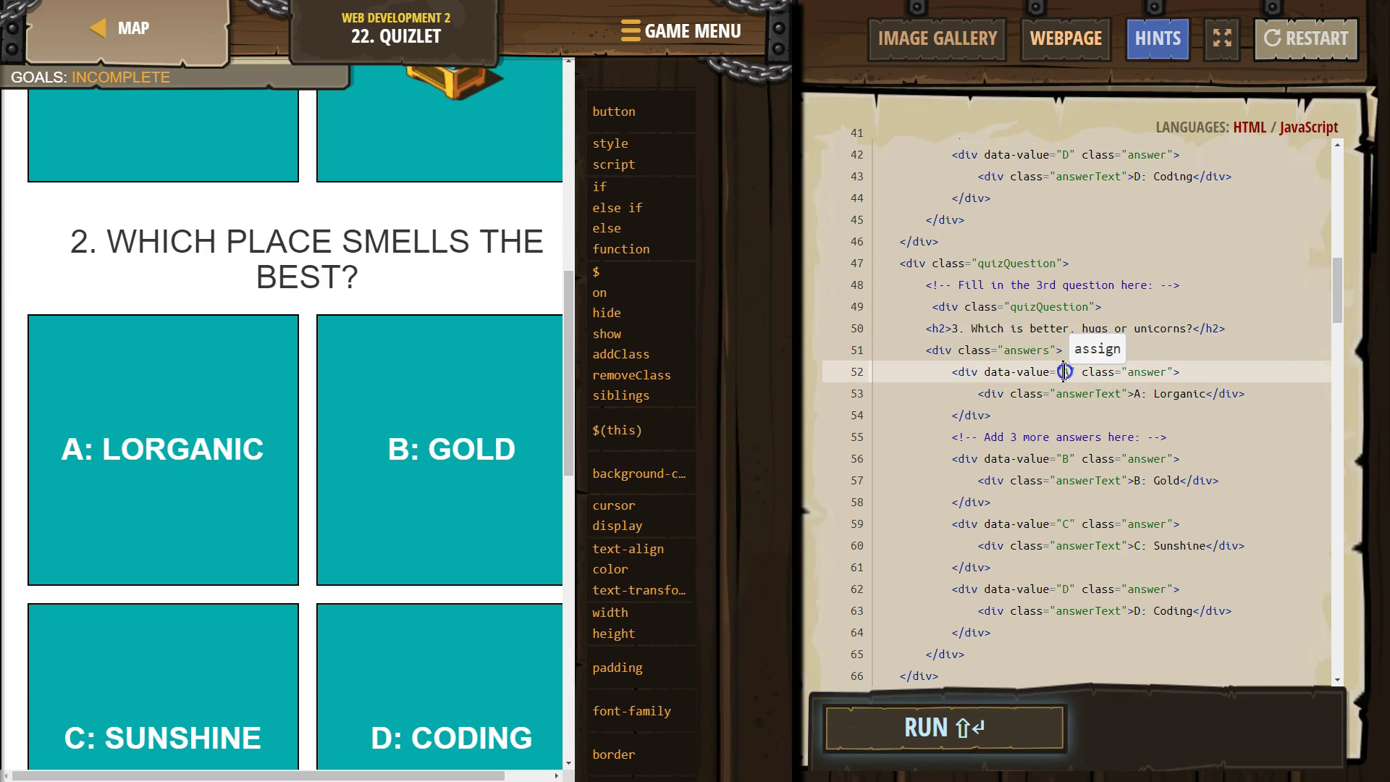
pyautogui.doubleClick(1179, 393)
pyautogui.write('Gugs')
pyautogui.click(1228, 406)
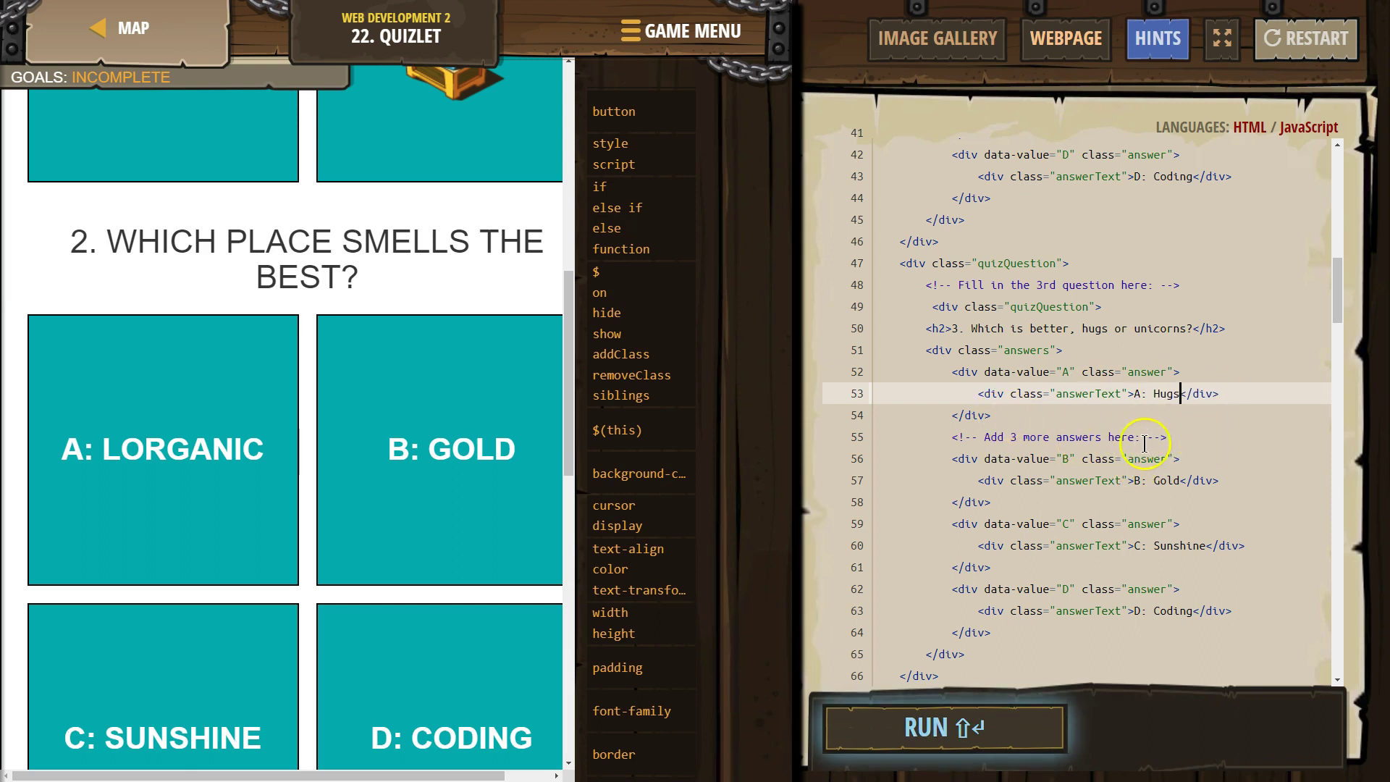
pyautogui.moveTo(1171, 436); pyautogui.dragTo(877, 430)
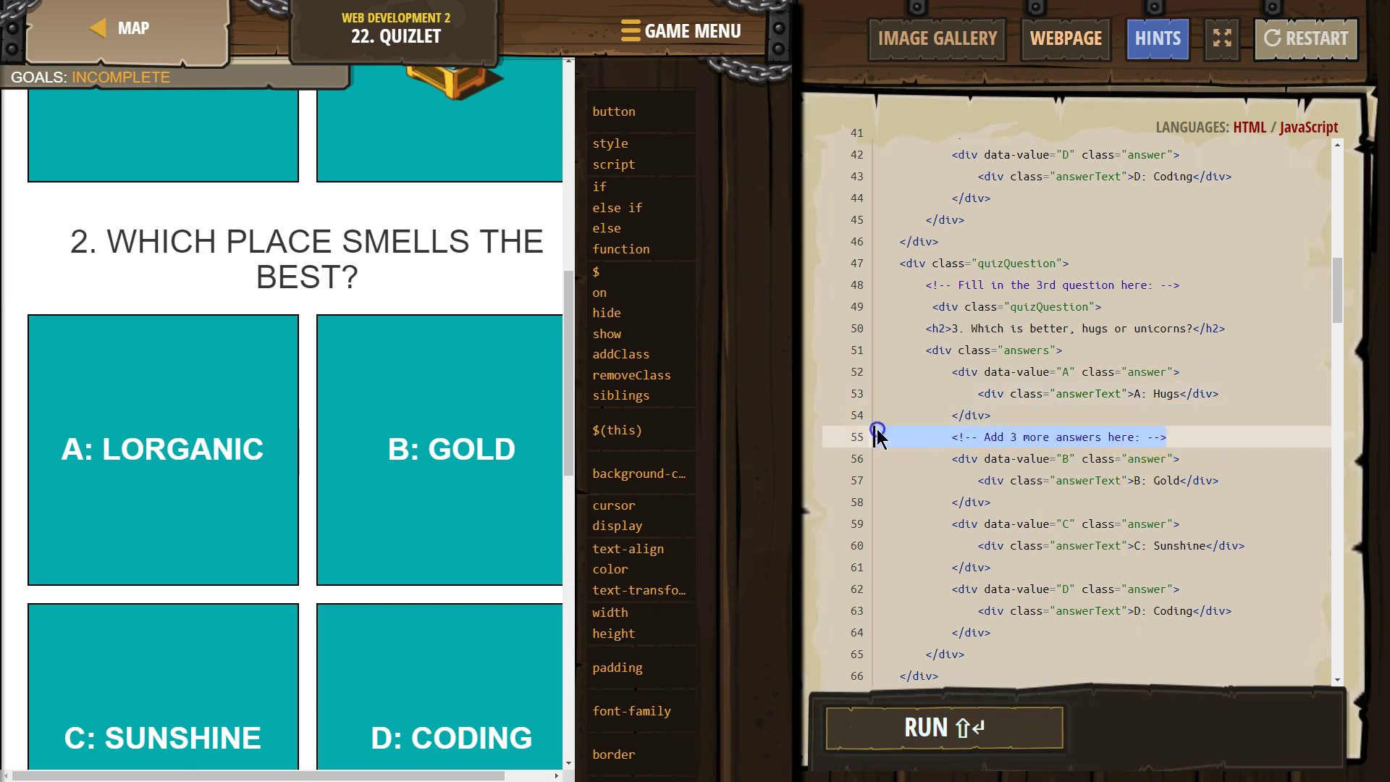
pyautogui.press('BackSpace')
pyautogui.press('BackSpace')
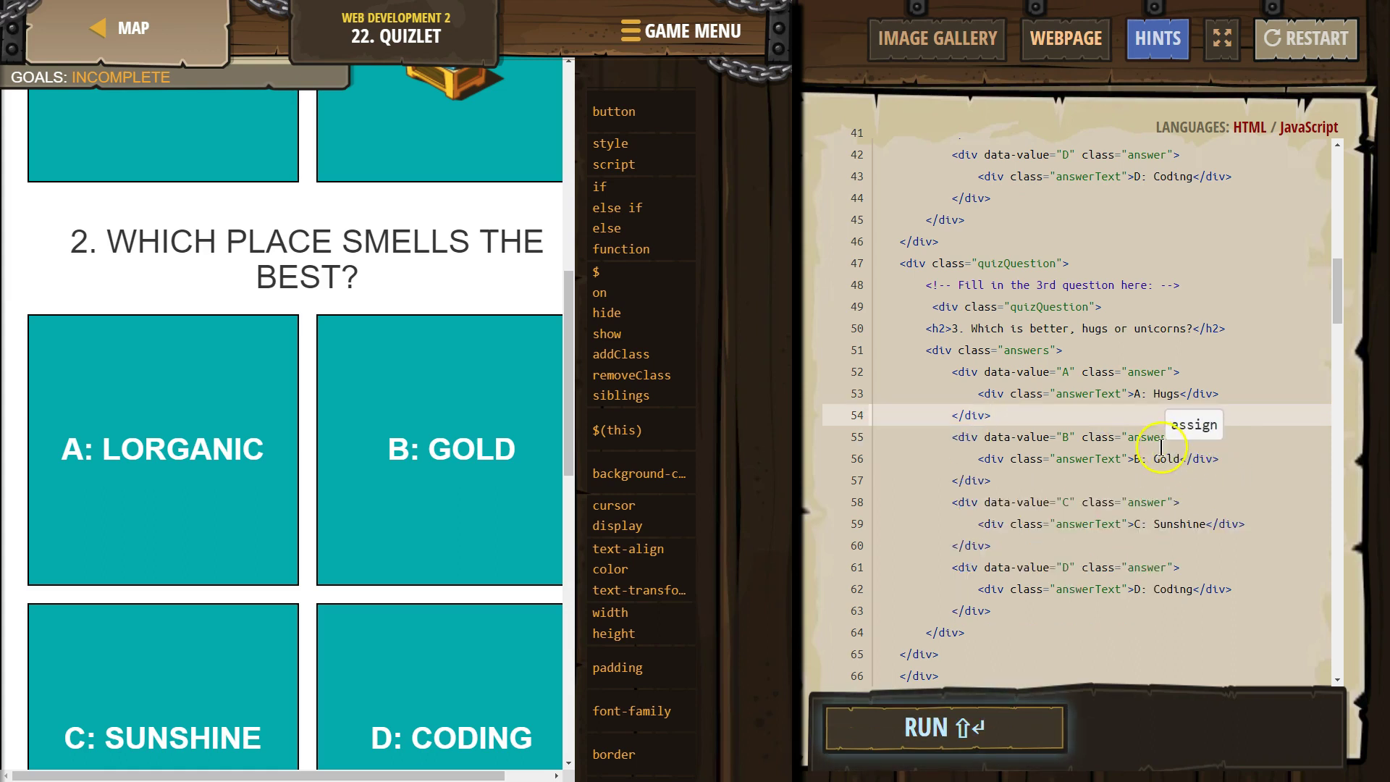
pyautogui.click(1158, 442)
pyautogui.doubleClick(1166, 459)
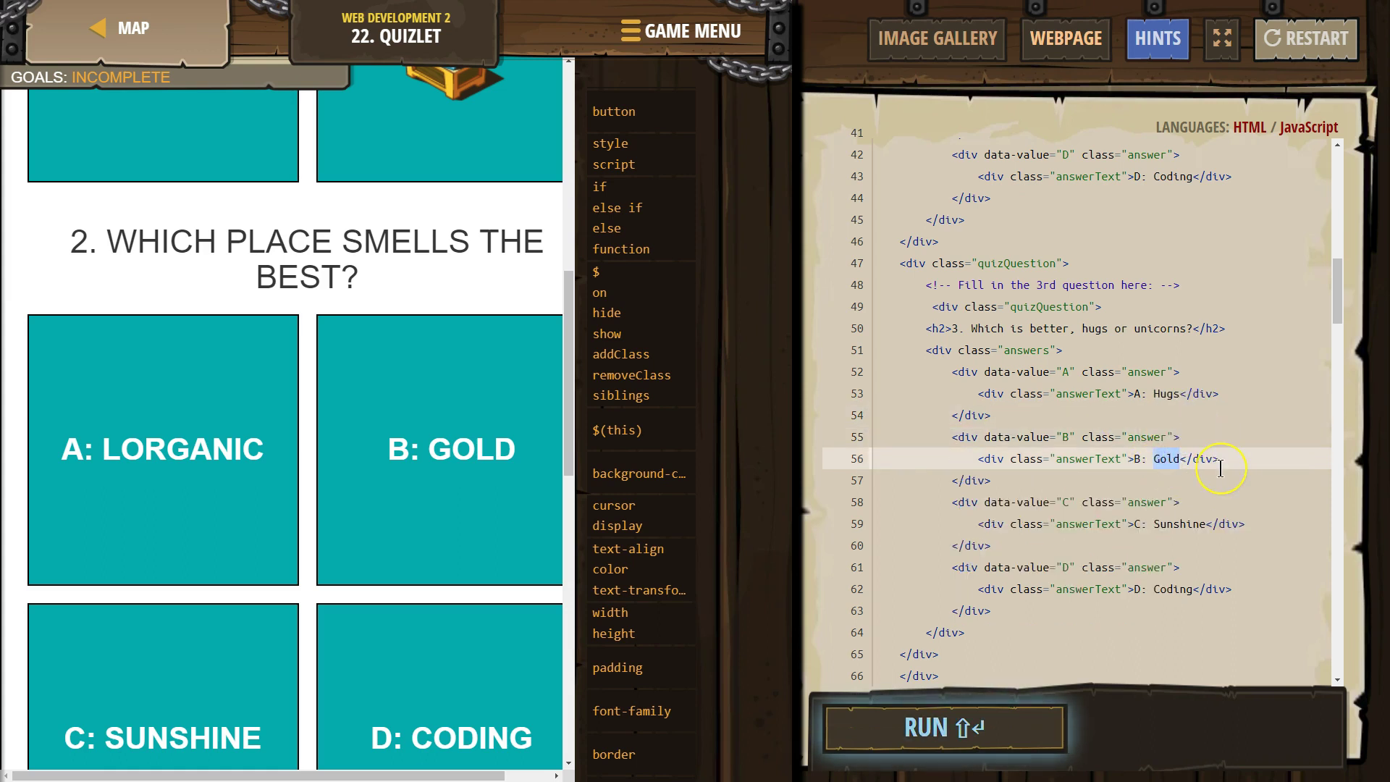
pyautogui.write('Unicorns')
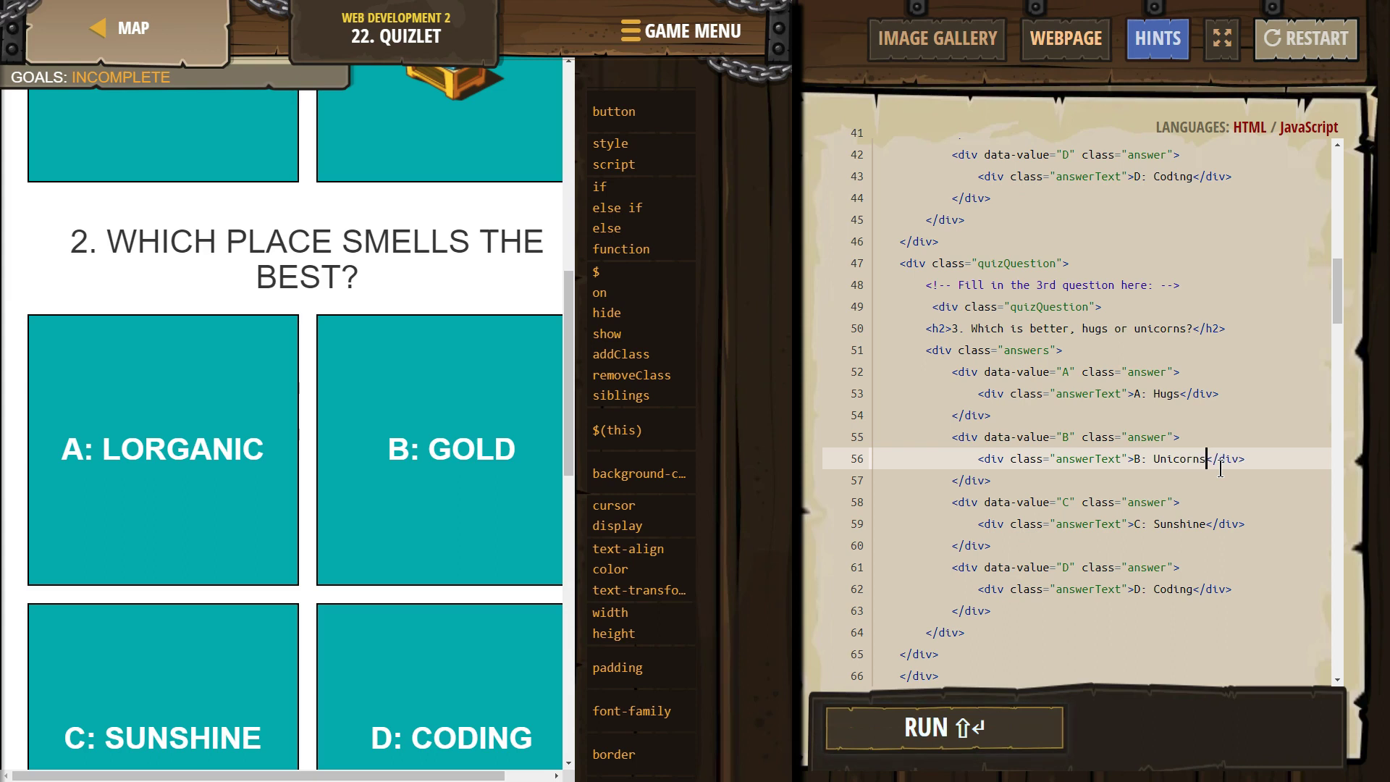
pyautogui.doubleClick(1173, 524)
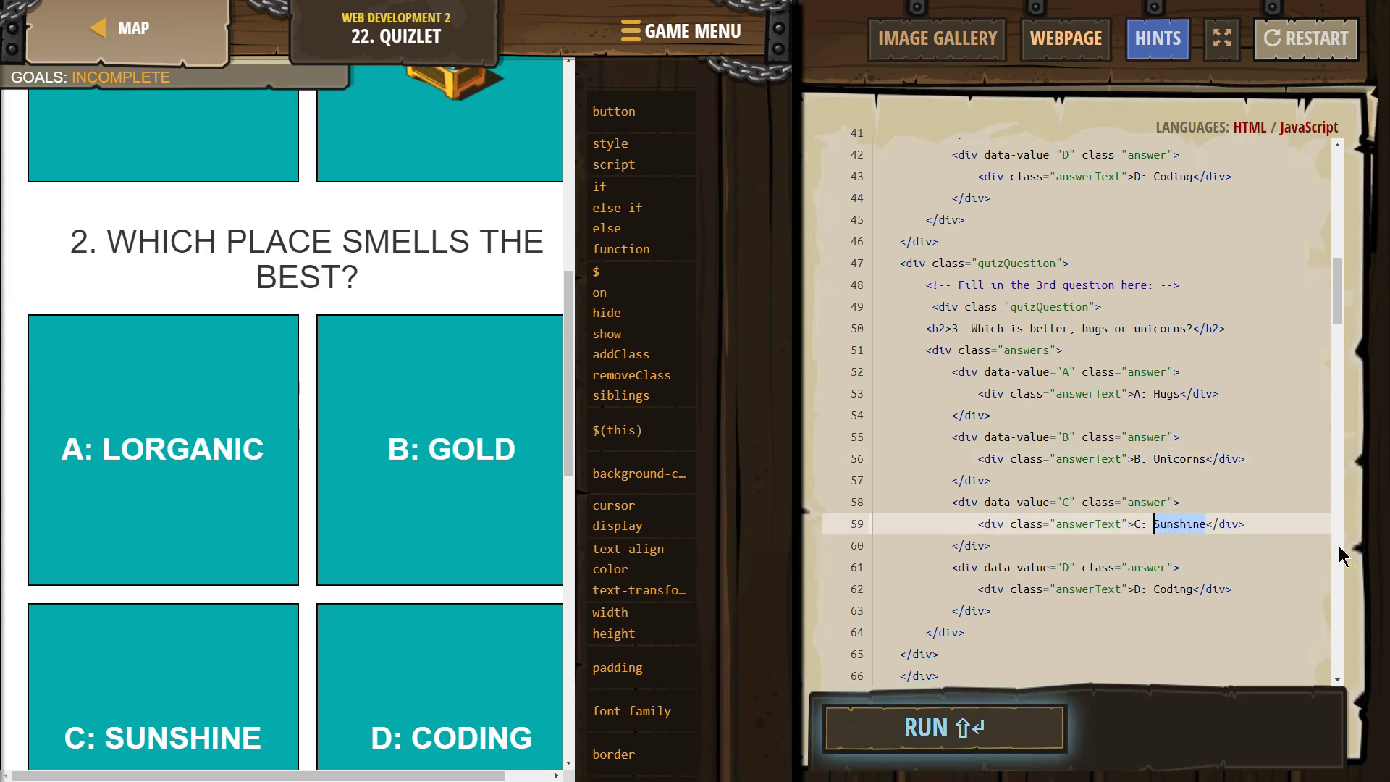
pyautogui.write('Both')
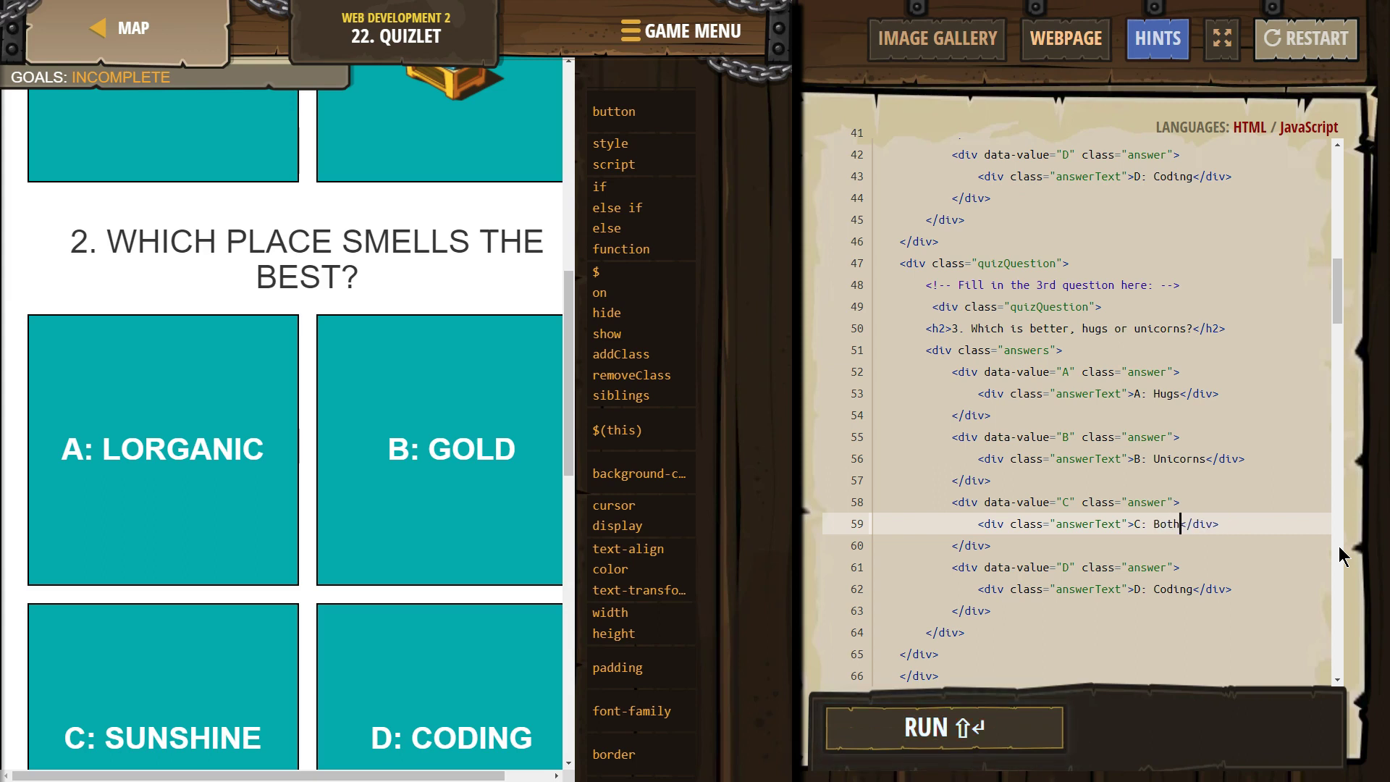
pyautogui.doubleClick(1173, 589)
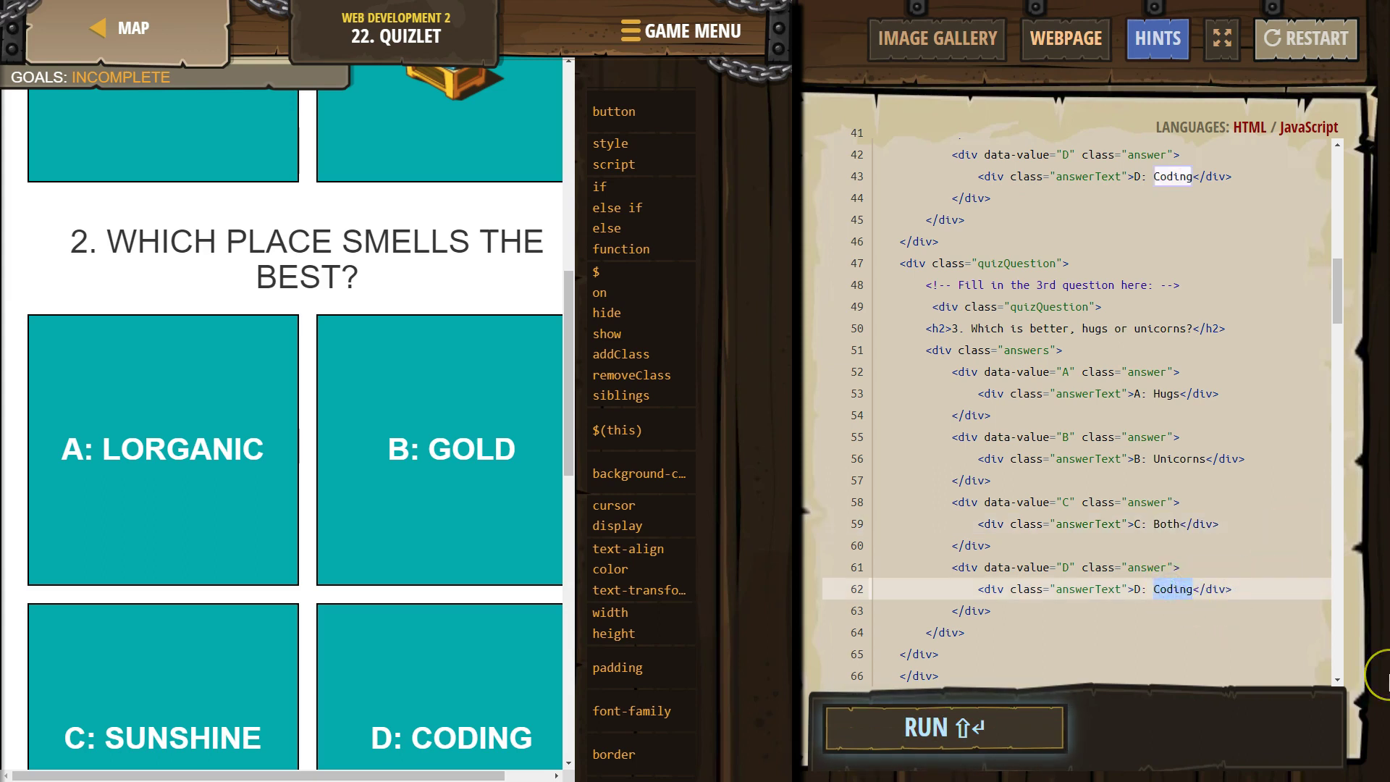
pyautogui.write('Hugg')
pyautogui.write('ing ')
pyautogui.write('Unicorns')
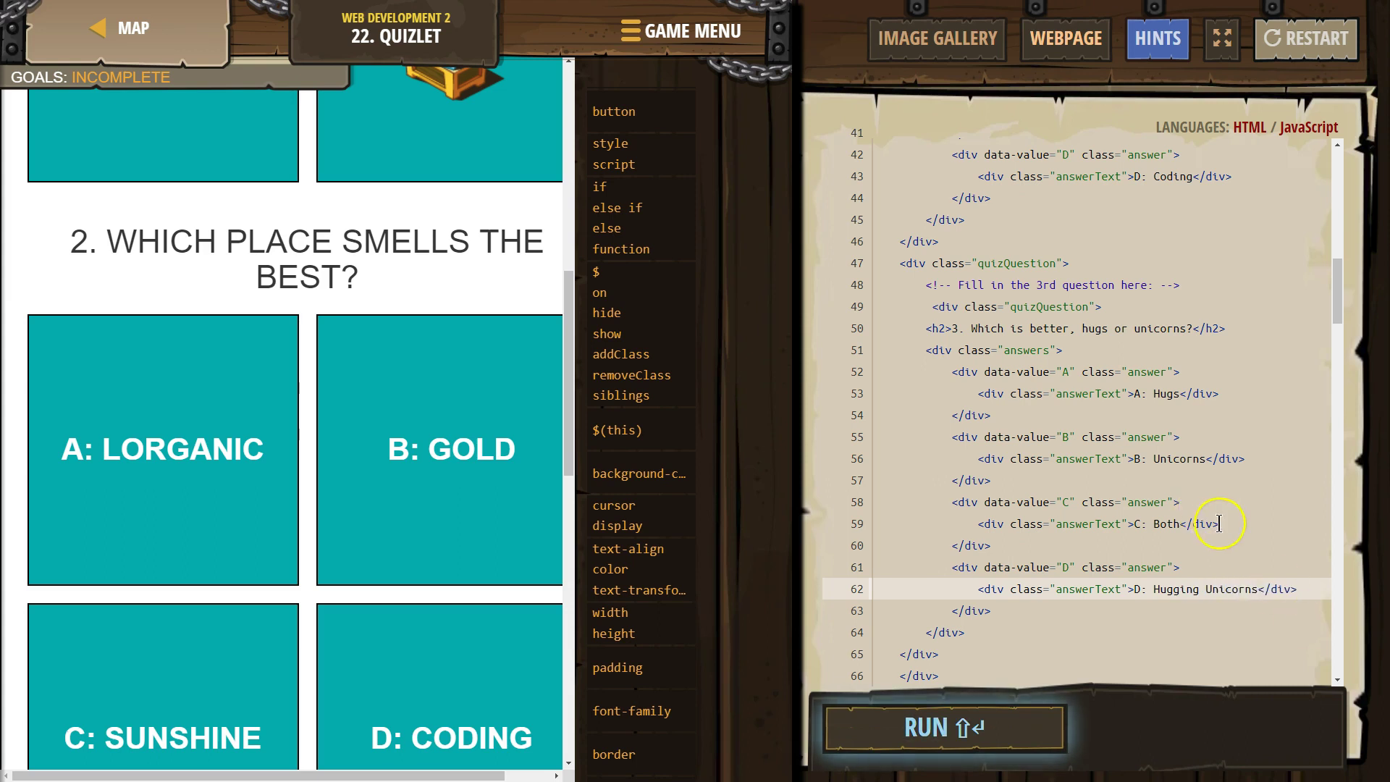
pyautogui.scroll(-2, 1217, 521)
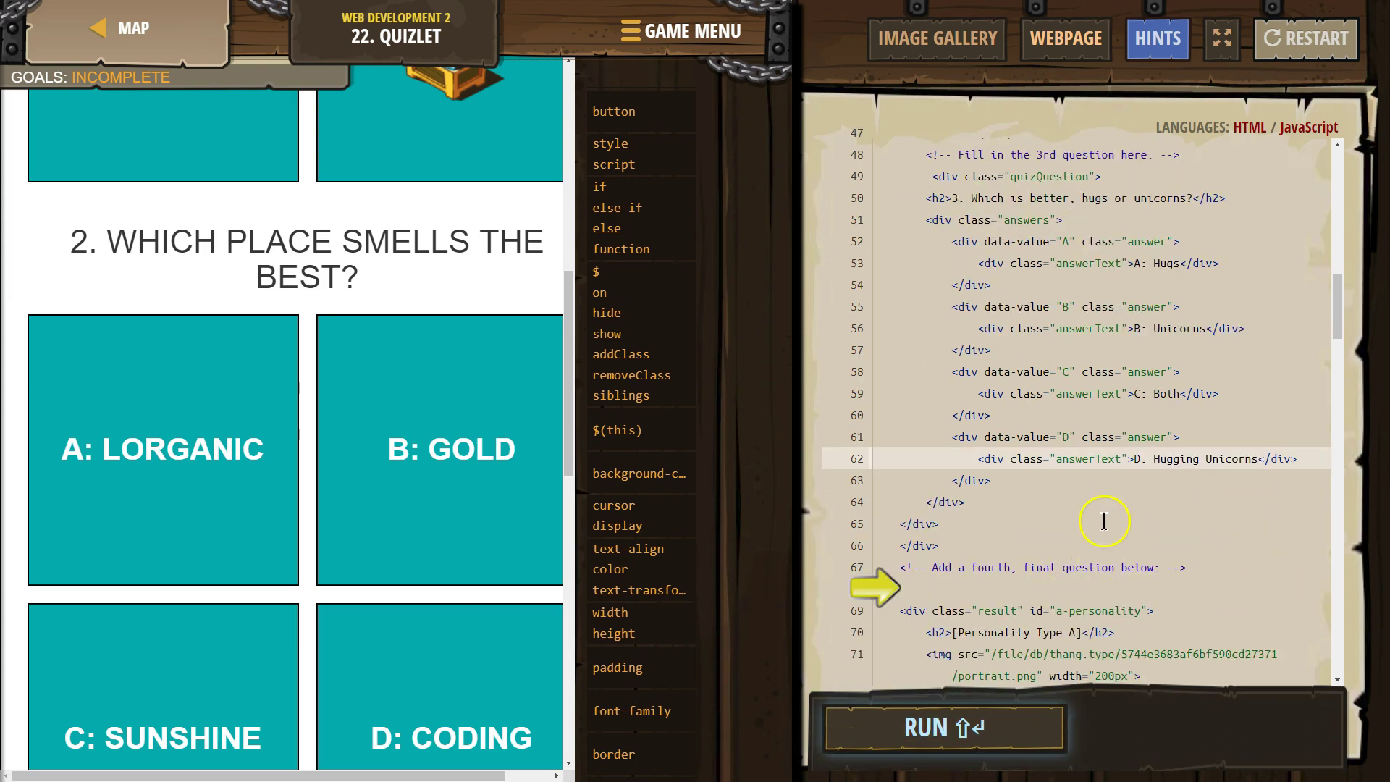
pyautogui.scroll(1, 1102, 495)
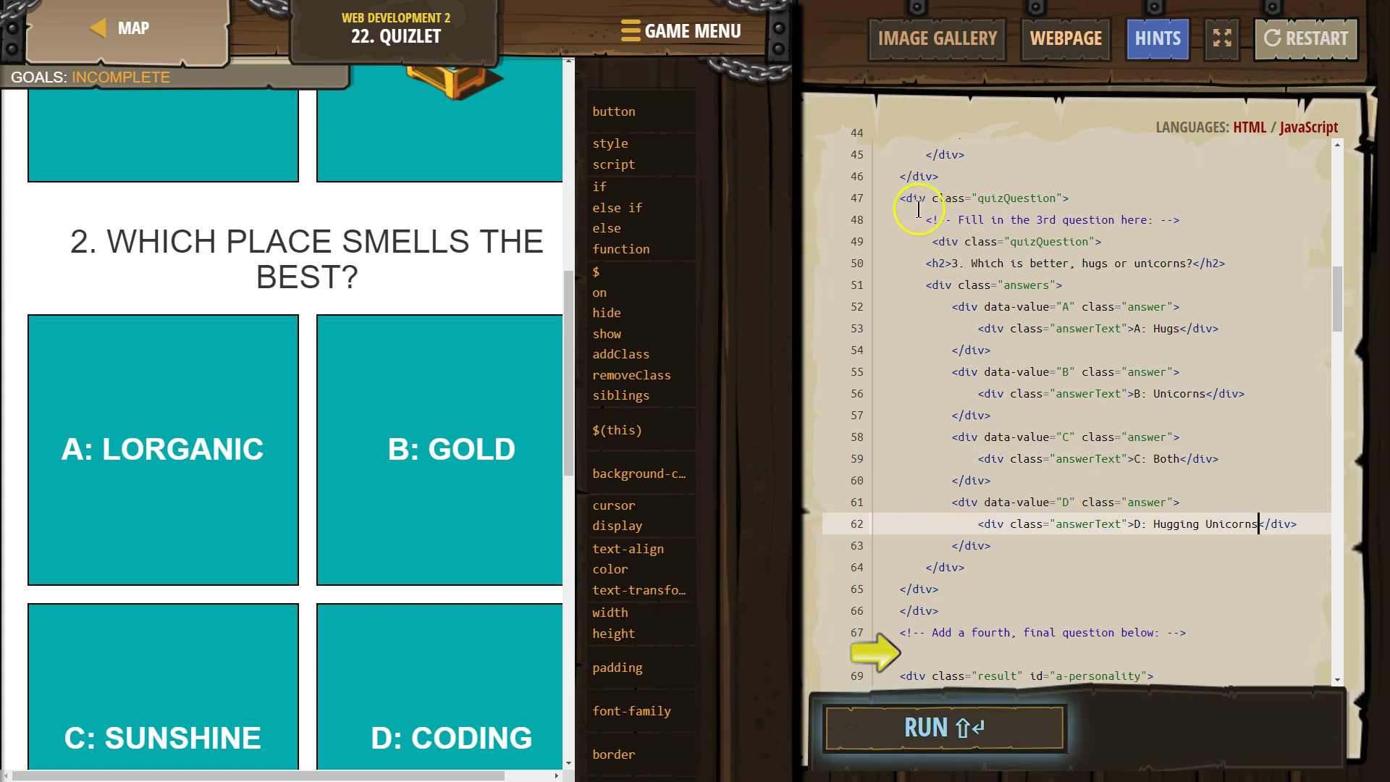
# Step: Delete the fill-in comment and fix question 3's closing </div> on line 64
pyautogui.moveTo(1184, 222); pyautogui.dragTo(908, 236)
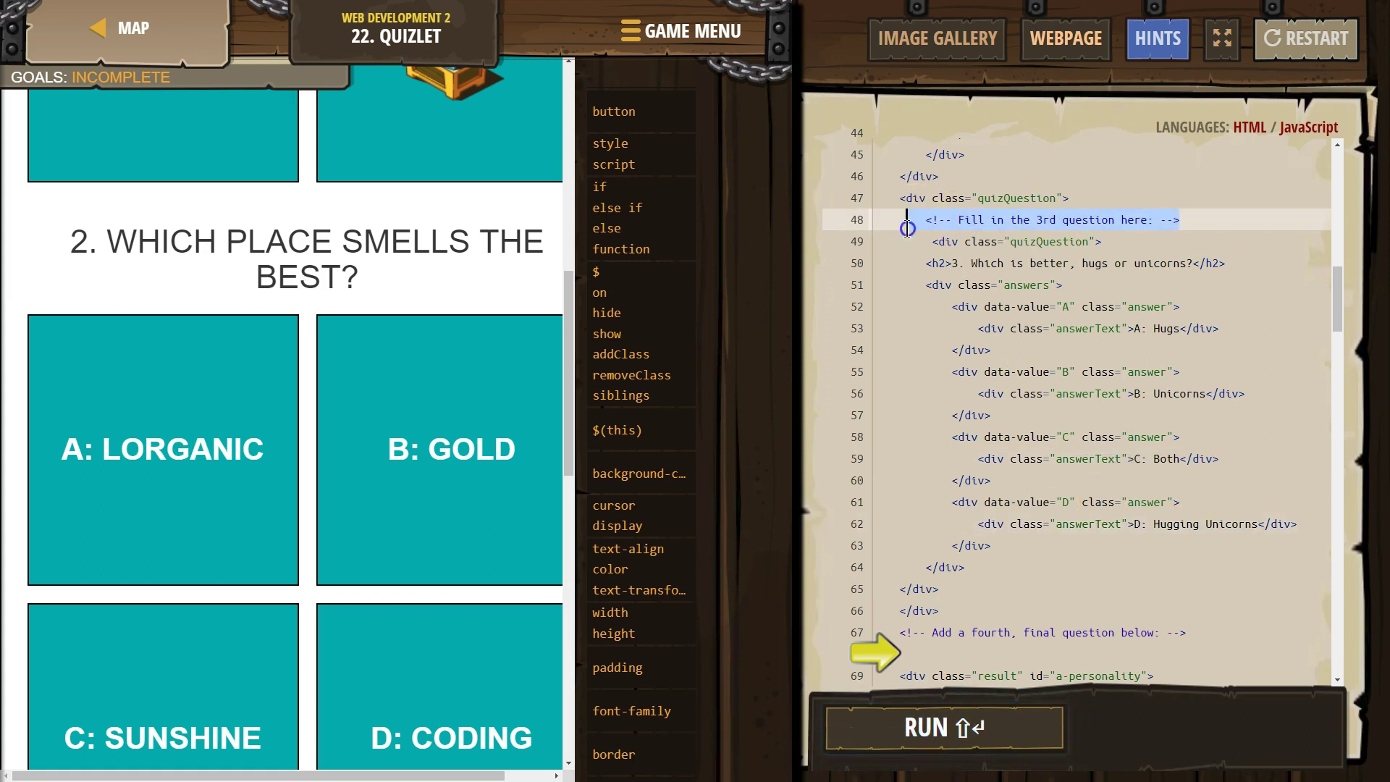
pyautogui.press('BackSpace')
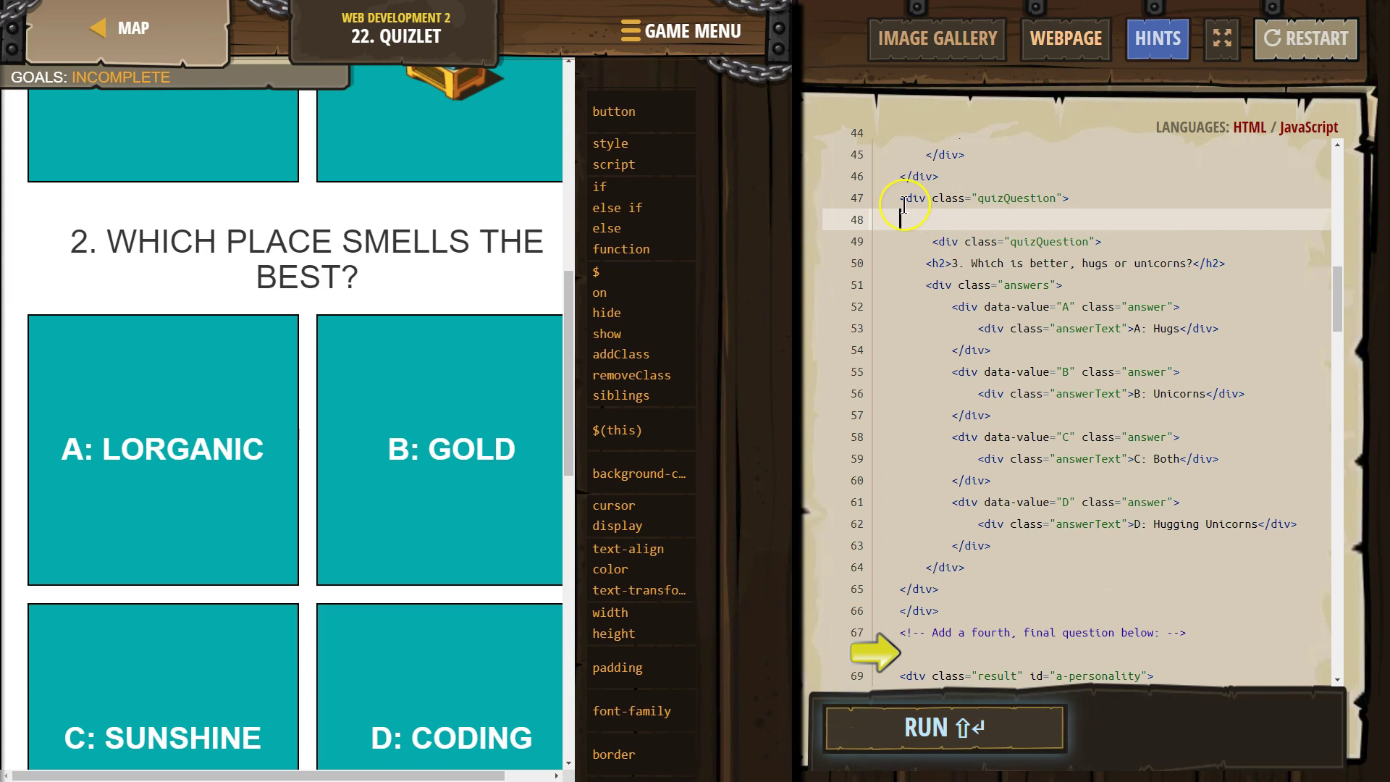
pyautogui.press('BackSpace')
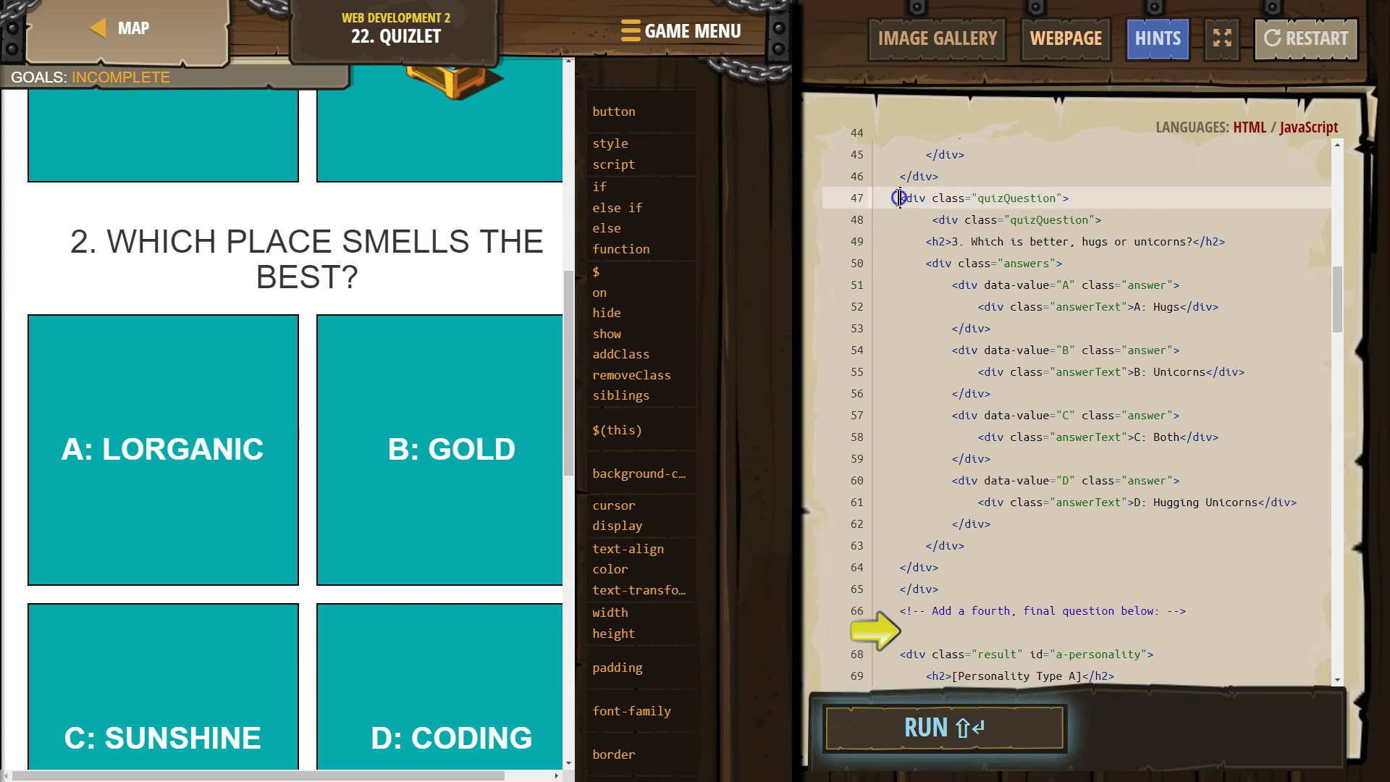
pyautogui.moveTo(897, 198)
pyautogui.mouseDown()
pyautogui.moveTo(1039, 501)
pyautogui.moveTo(981, 571)
pyautogui.mouseUp()
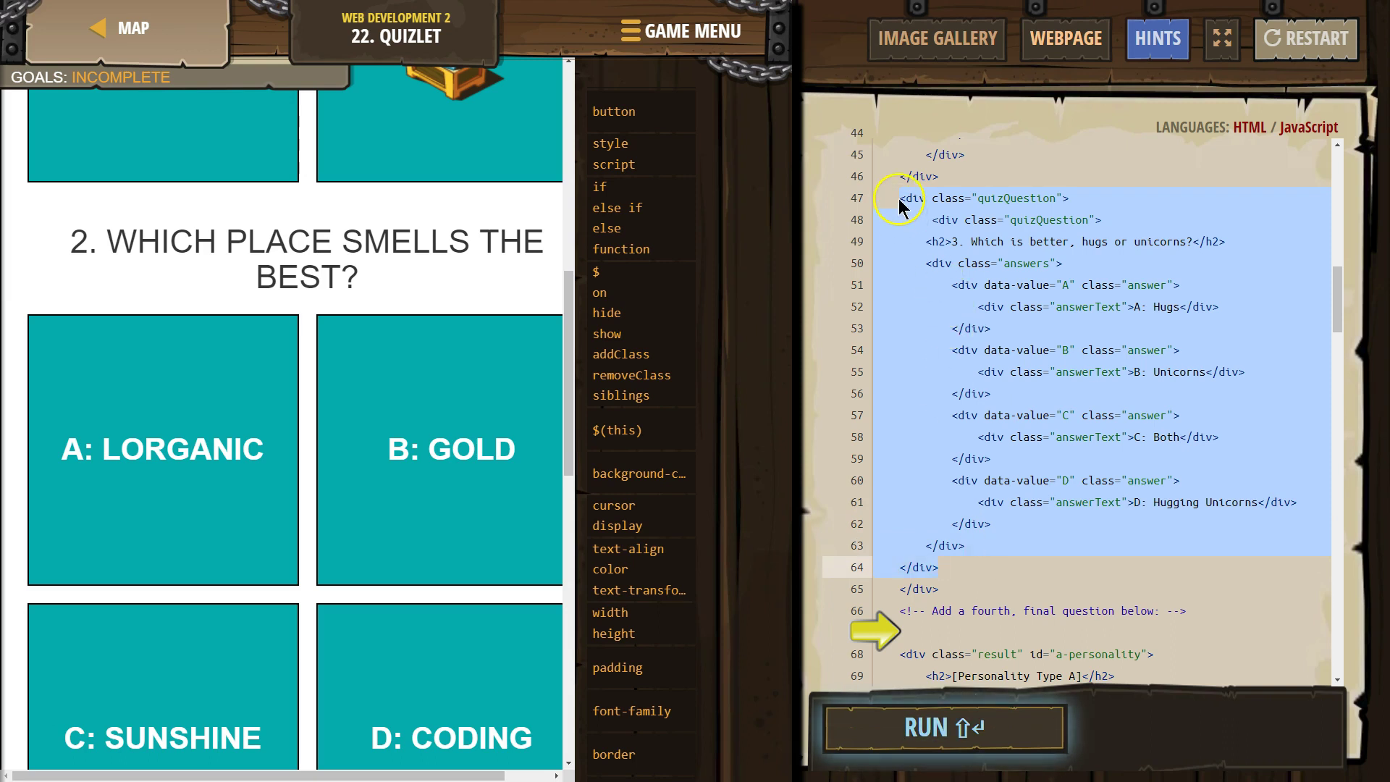
pyautogui.click(938, 569)
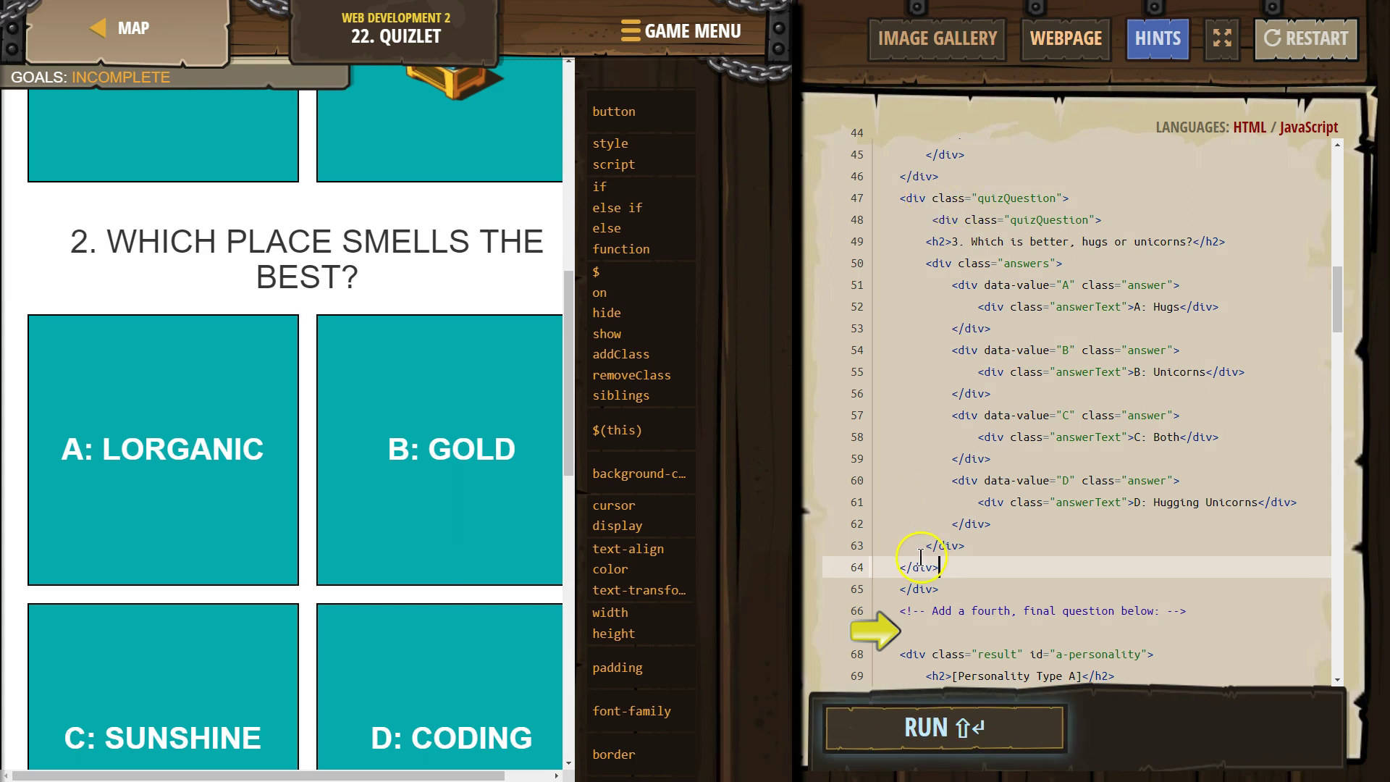
pyautogui.press('BackSpace')
pyautogui.press('BackSpace')
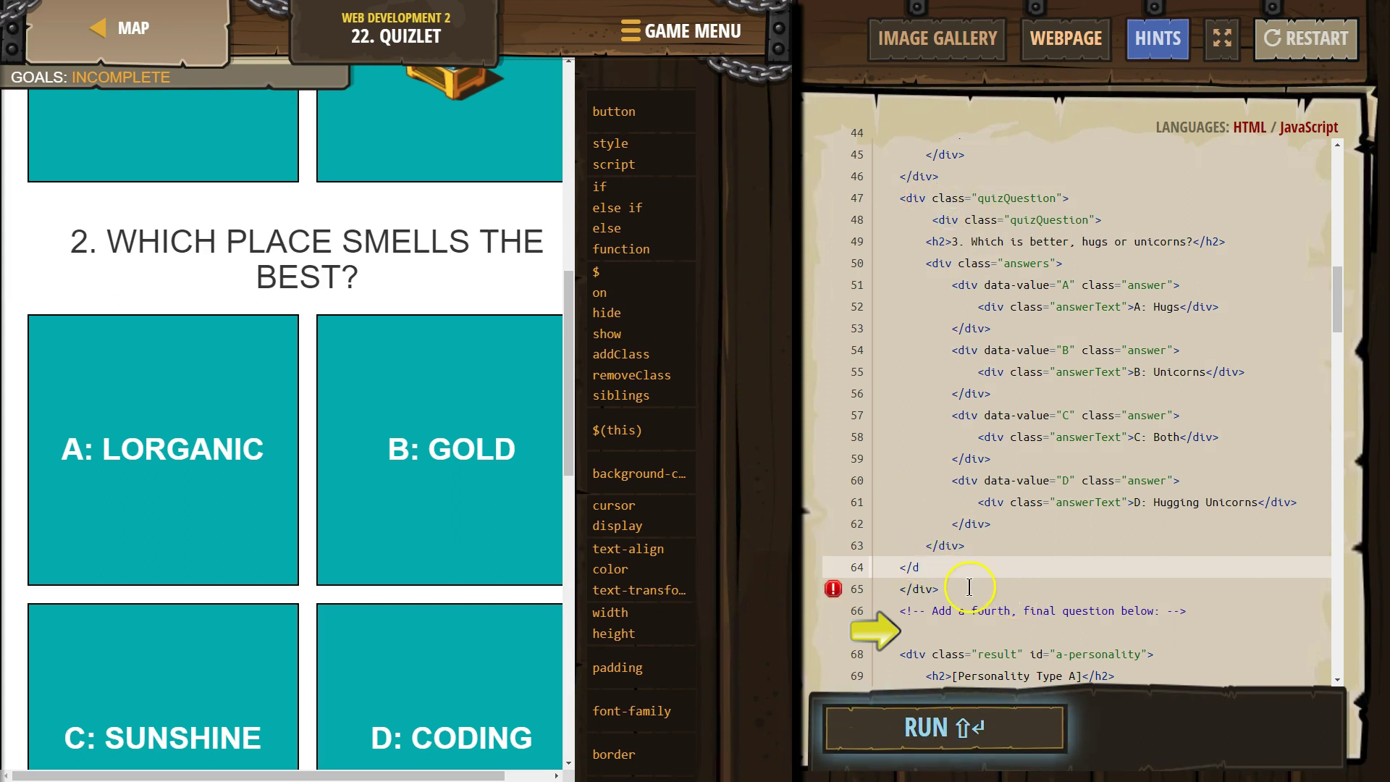
pyautogui.write('iv>')
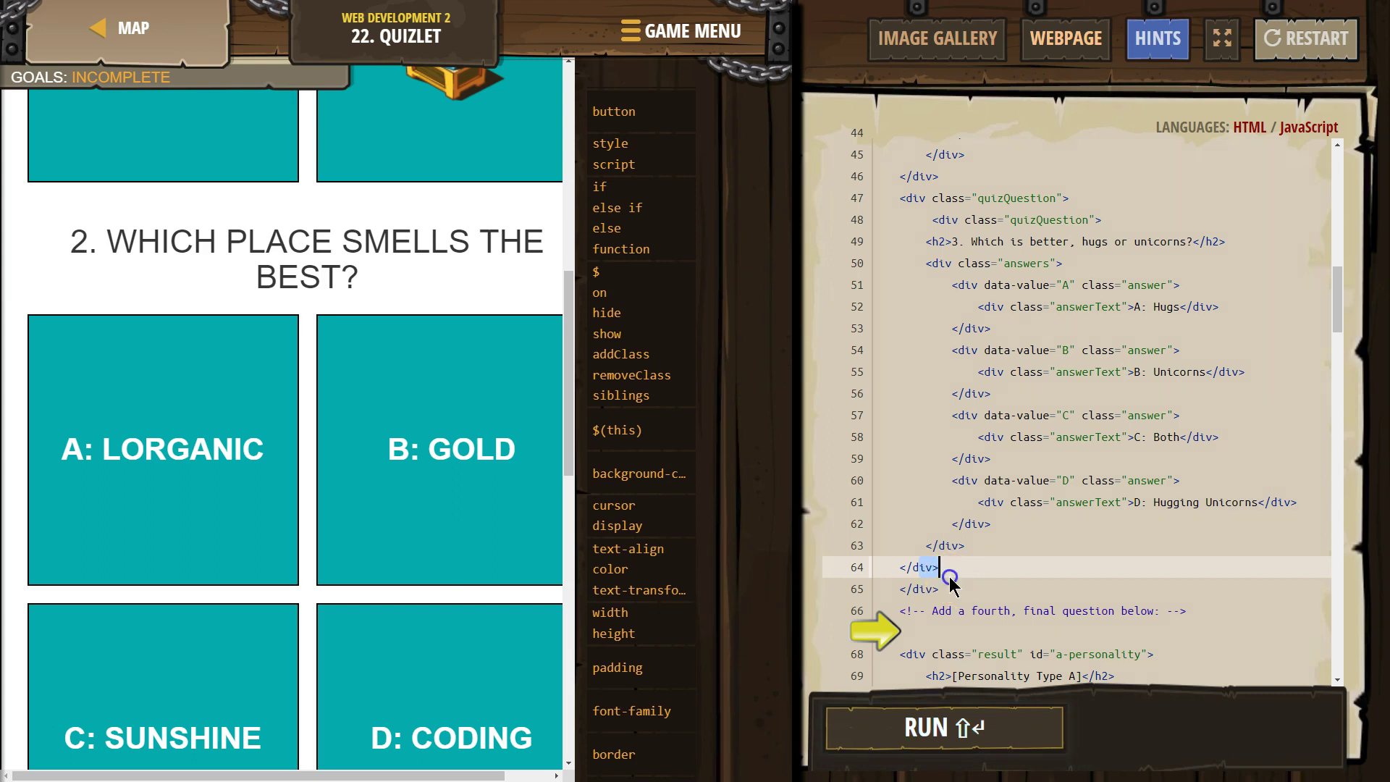
pyautogui.click(979, 547)
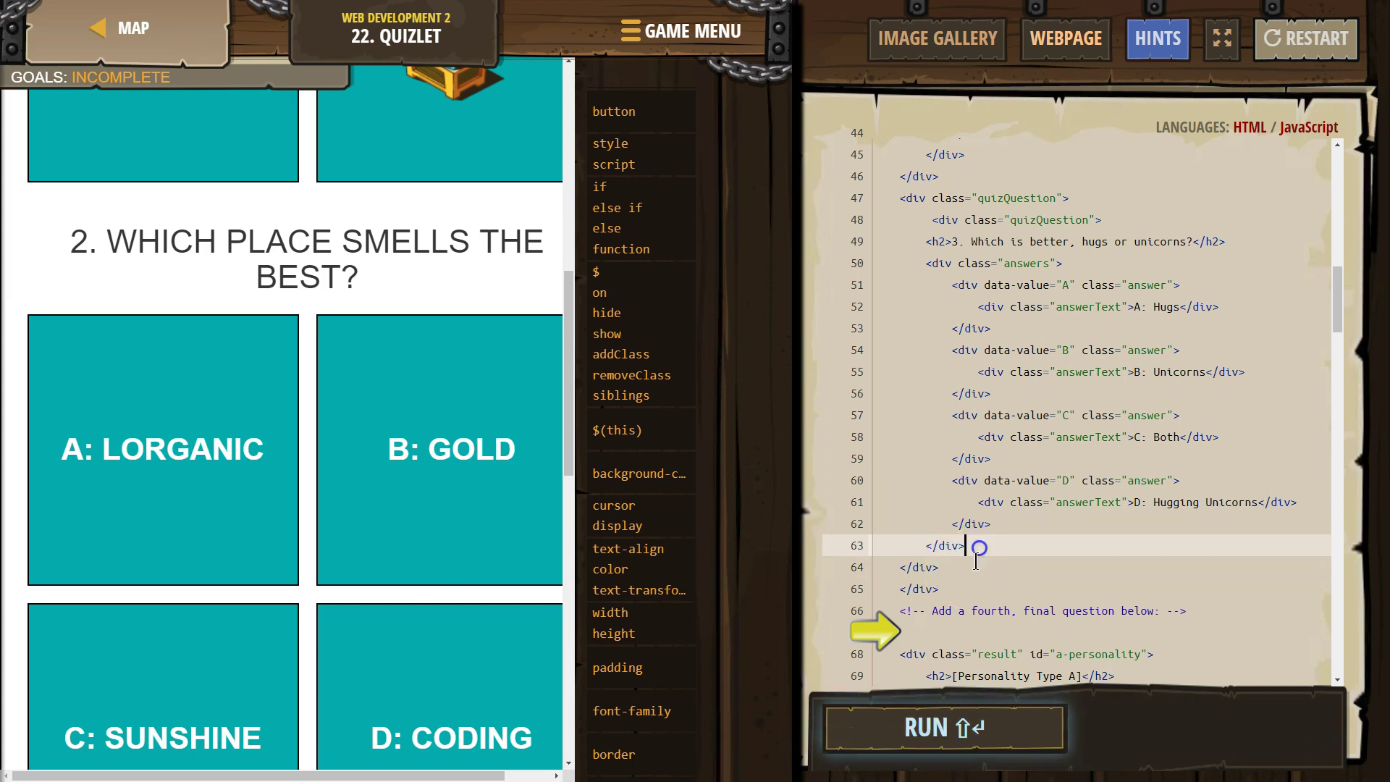
# Step: Copy question 3's lines 47–64 onto the empty line under the fourth-question comment
pyautogui.moveTo(939, 567); pyautogui.dragTo(895, 201)
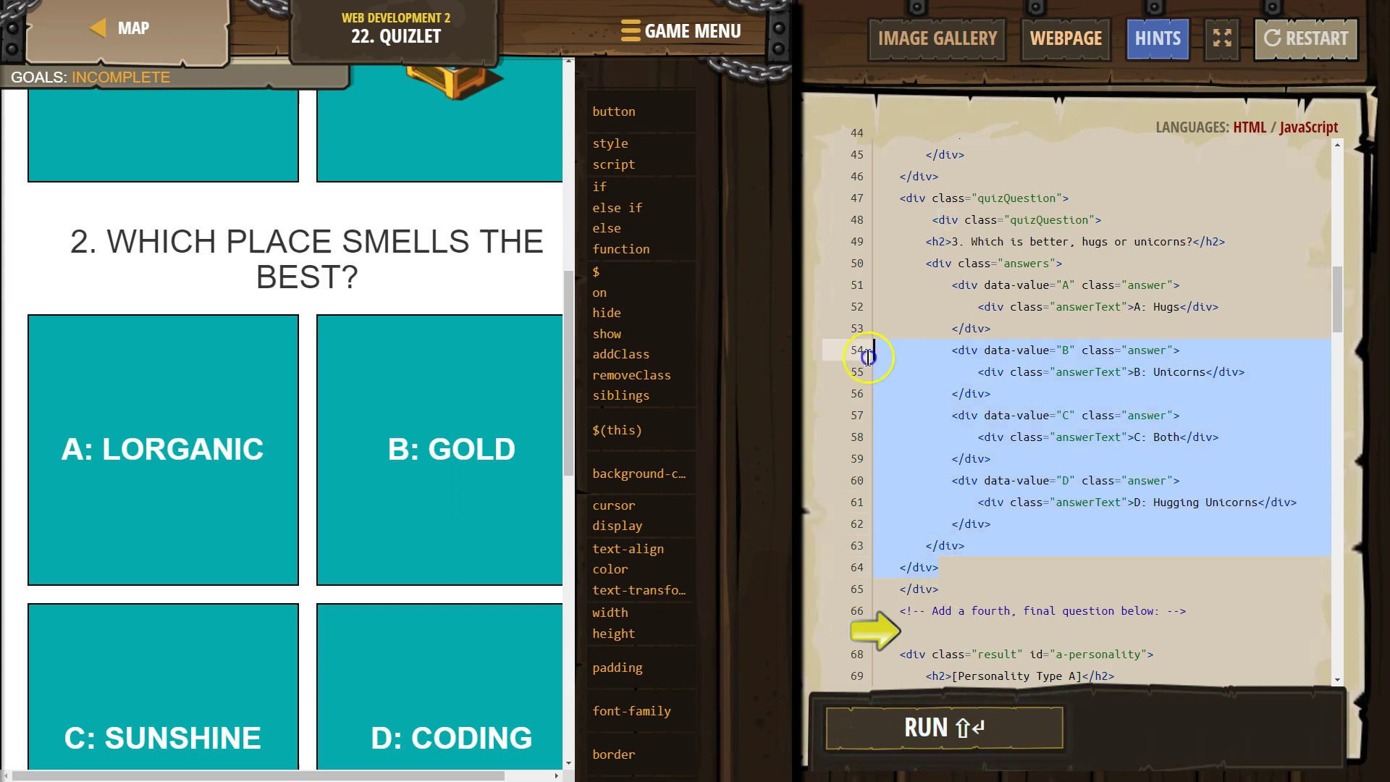
pyautogui.rightClick(912, 205)
pyautogui.click(935, 258)
pyautogui.scroll(-1, 978, 358)
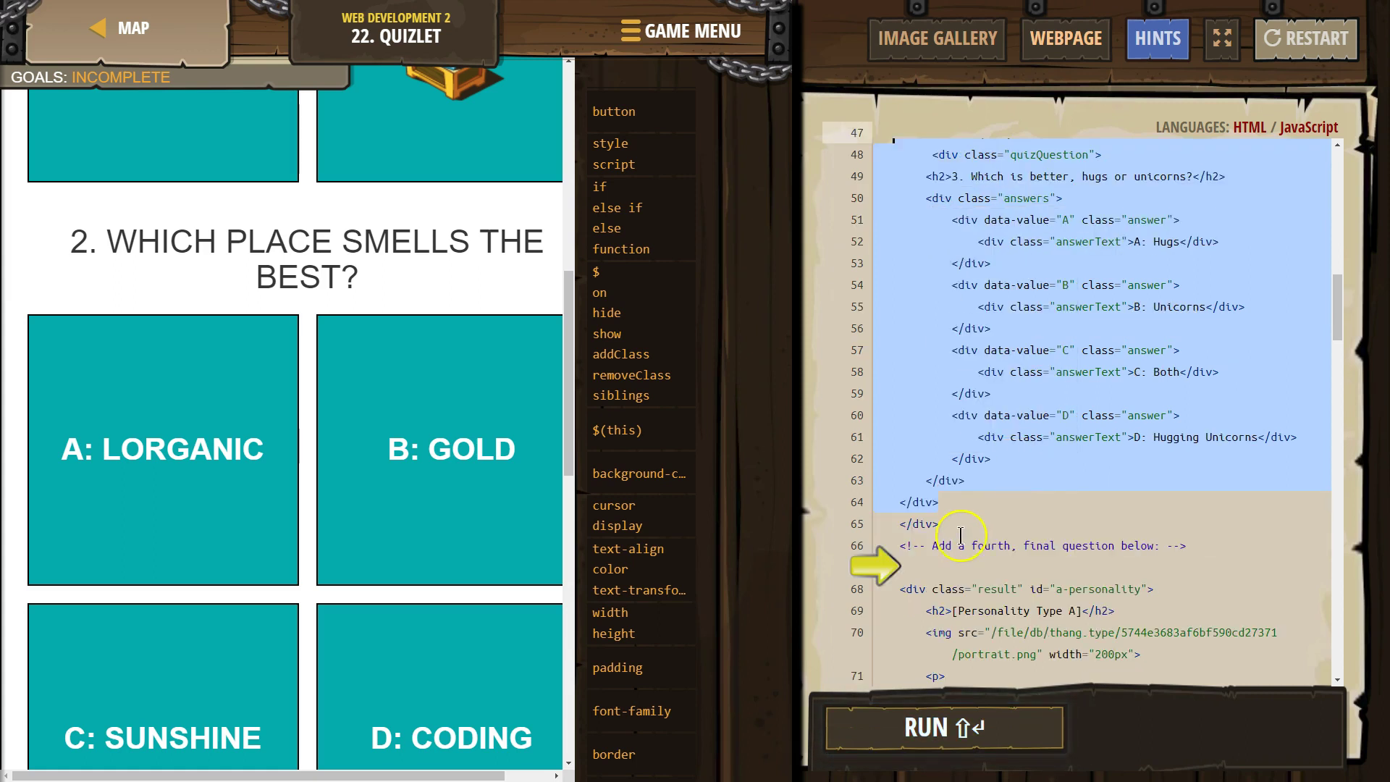
pyautogui.scroll(-2, 960, 537)
pyautogui.click(921, 438)
pyautogui.rightClick(922, 437)
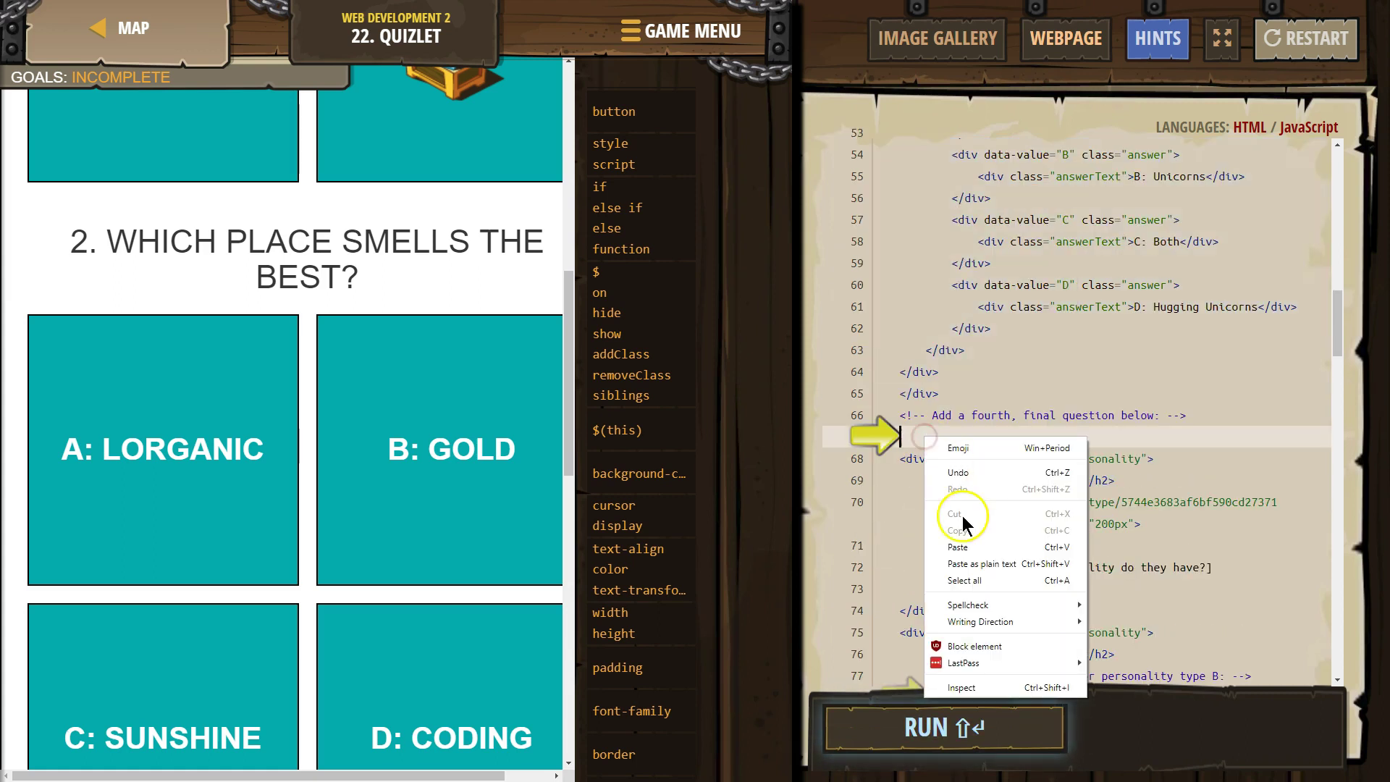
pyautogui.click(958, 545)
pyautogui.scroll(-2, 415, 439)
pyautogui.scroll(-2, 415, 439)
pyautogui.scroll(-2, 416, 432)
pyautogui.scroll(-2, 432, 419)
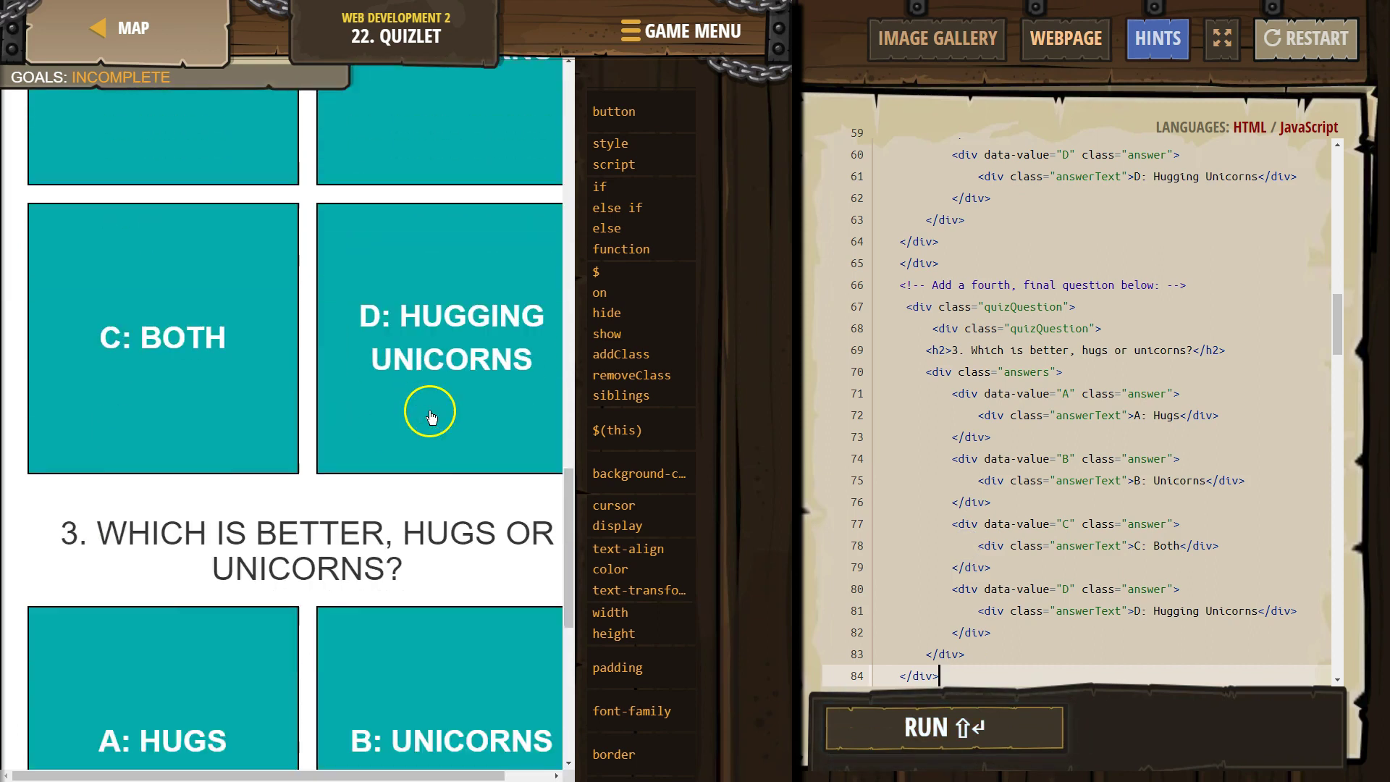
pyautogui.scroll(-1, 432, 419)
pyautogui.scroll(-1, 430, 417)
pyautogui.scroll(2, 986, 471)
pyautogui.scroll(-3, 385, 315)
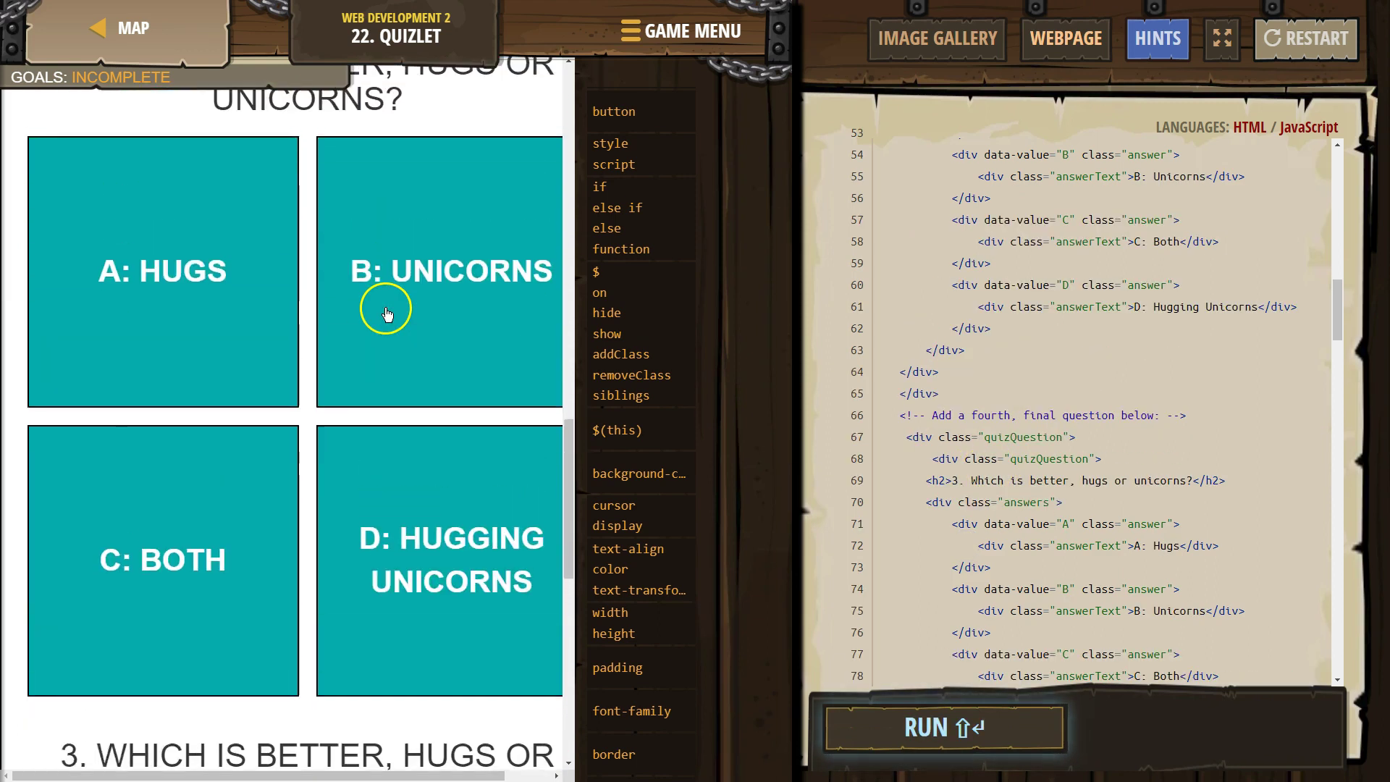
pyautogui.scroll(2, 385, 318)
pyautogui.scroll(1, 364, 336)
pyautogui.scroll(-1, 941, 544)
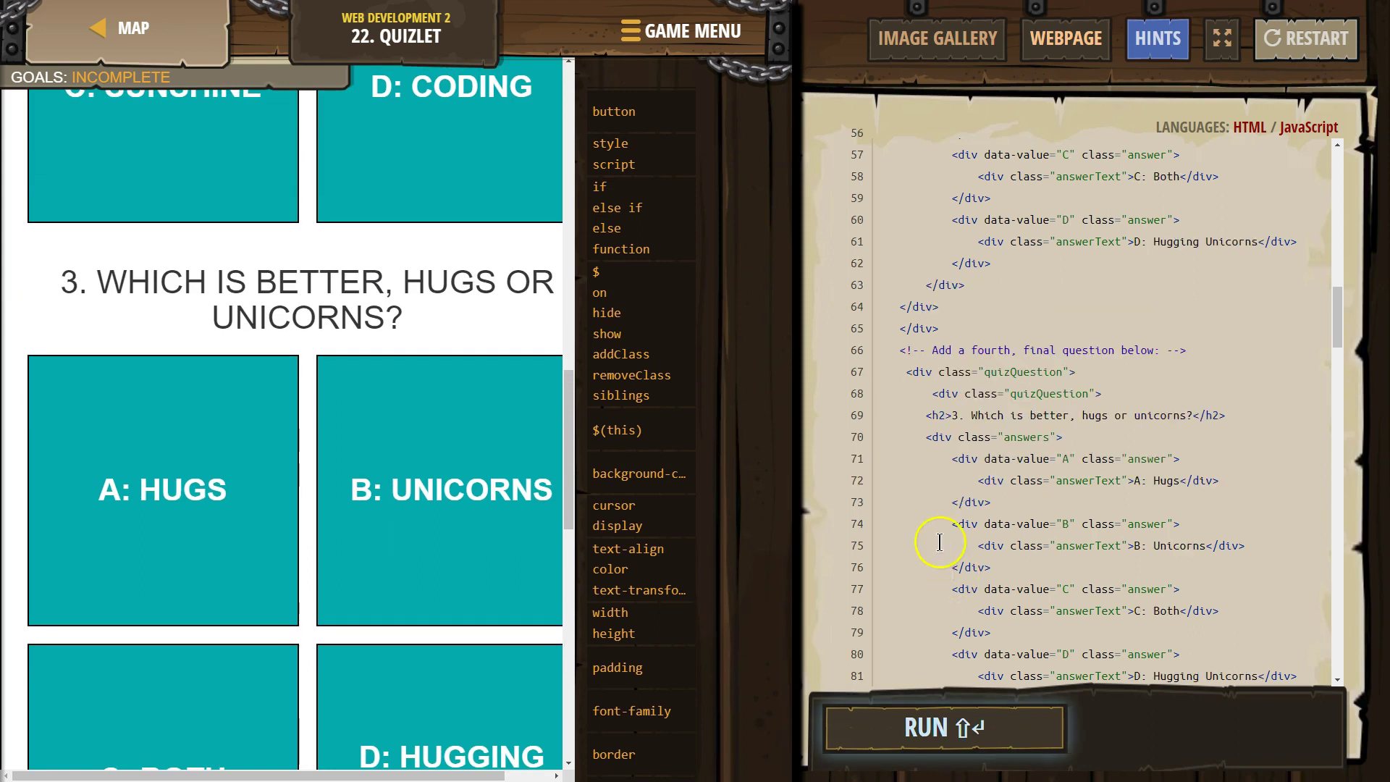
pyautogui.click(951, 417)
pyautogui.scroll(-1, 1141, 369)
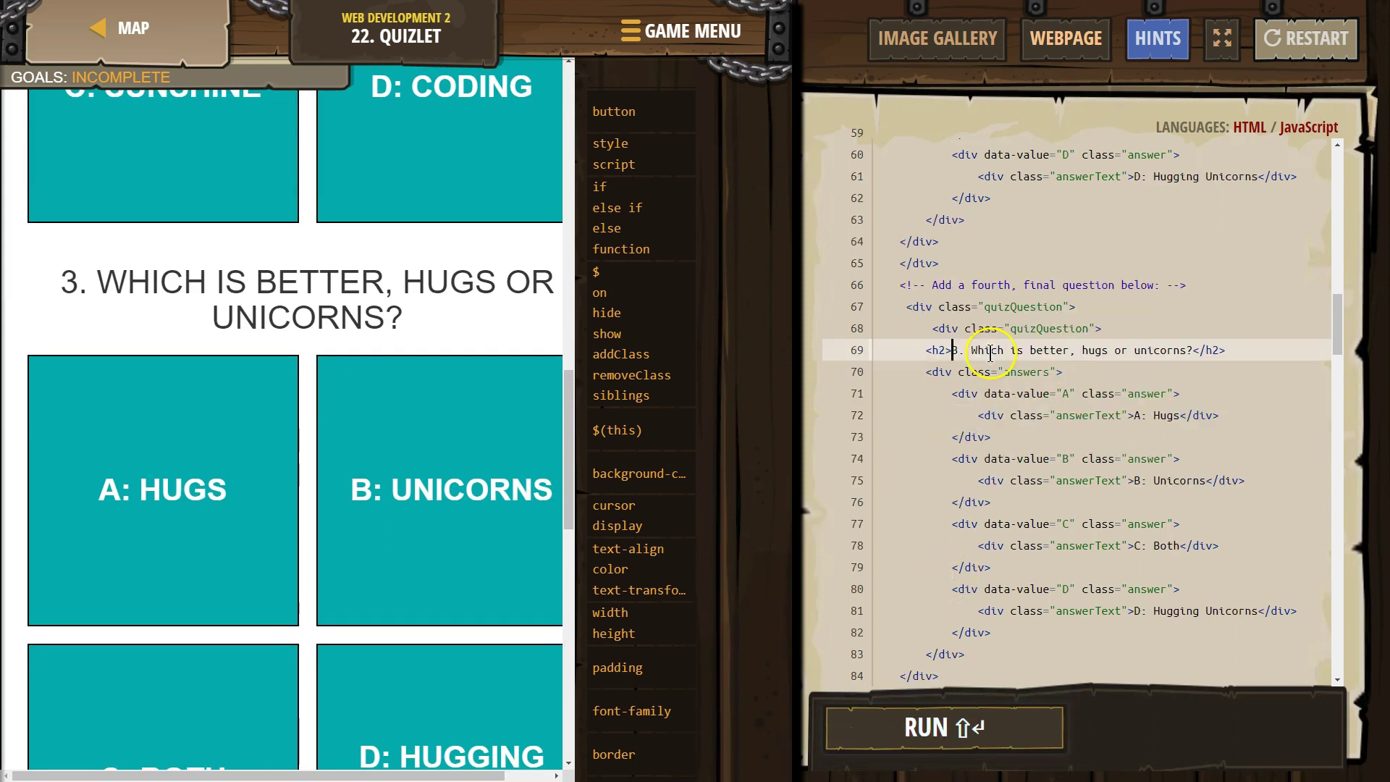
pyautogui.scroll(-1, 1141, 299)
pyautogui.scroll(-1, 1107, 304)
pyautogui.scroll(3, 1097, 309)
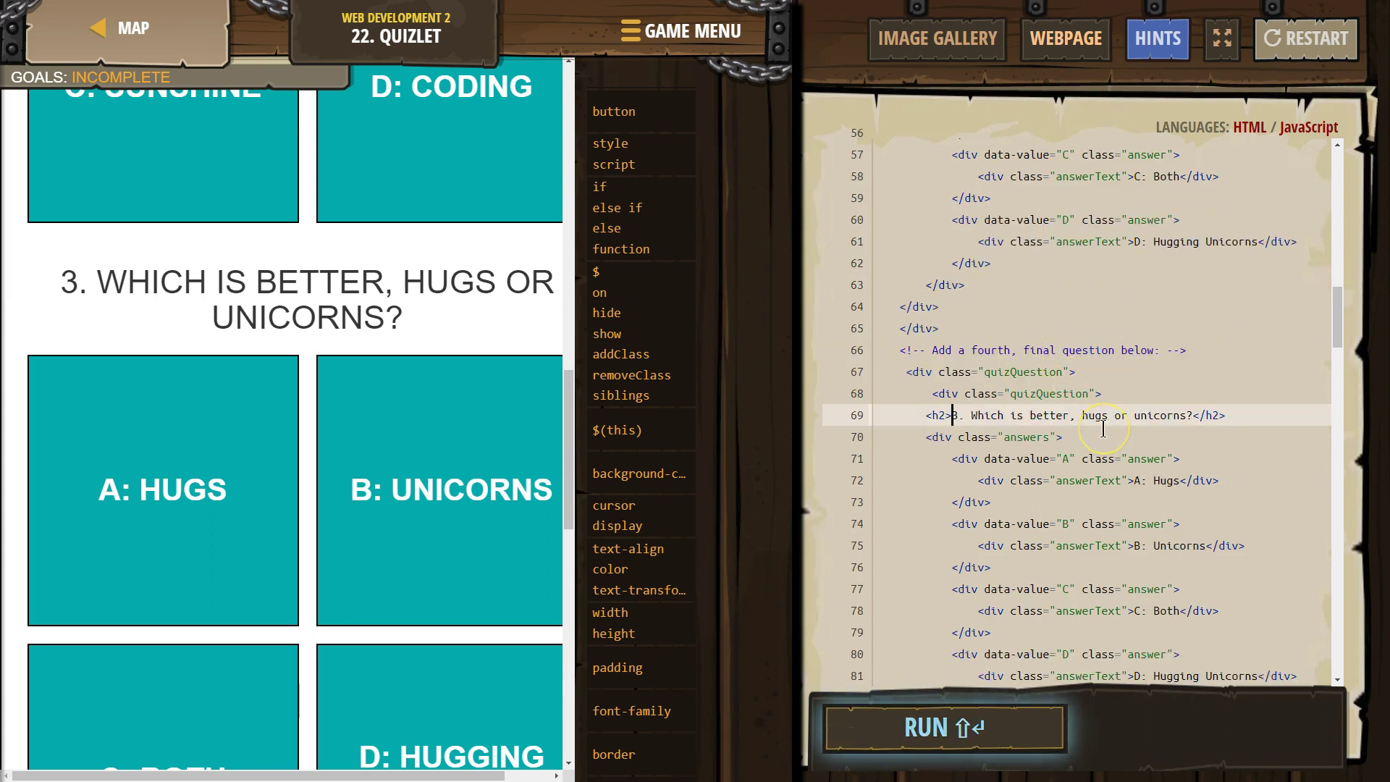
# Step: Renumber the heading to 4 and change it to ask about high fives or fist bumps
pyautogui.press('Delete')
pyautogui.write('4')
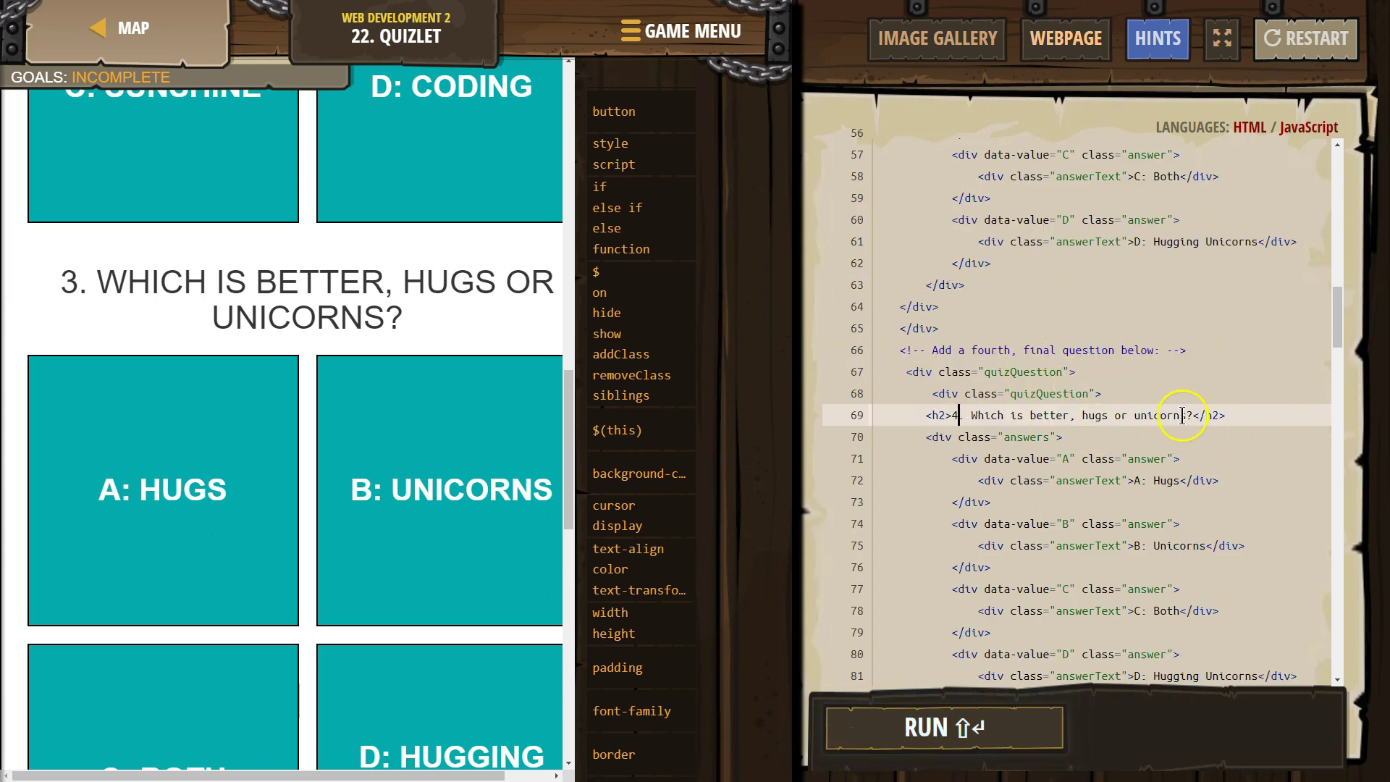
pyautogui.moveTo(1185, 415); pyautogui.dragTo(1077, 415)
pyautogui.write(', hgih')
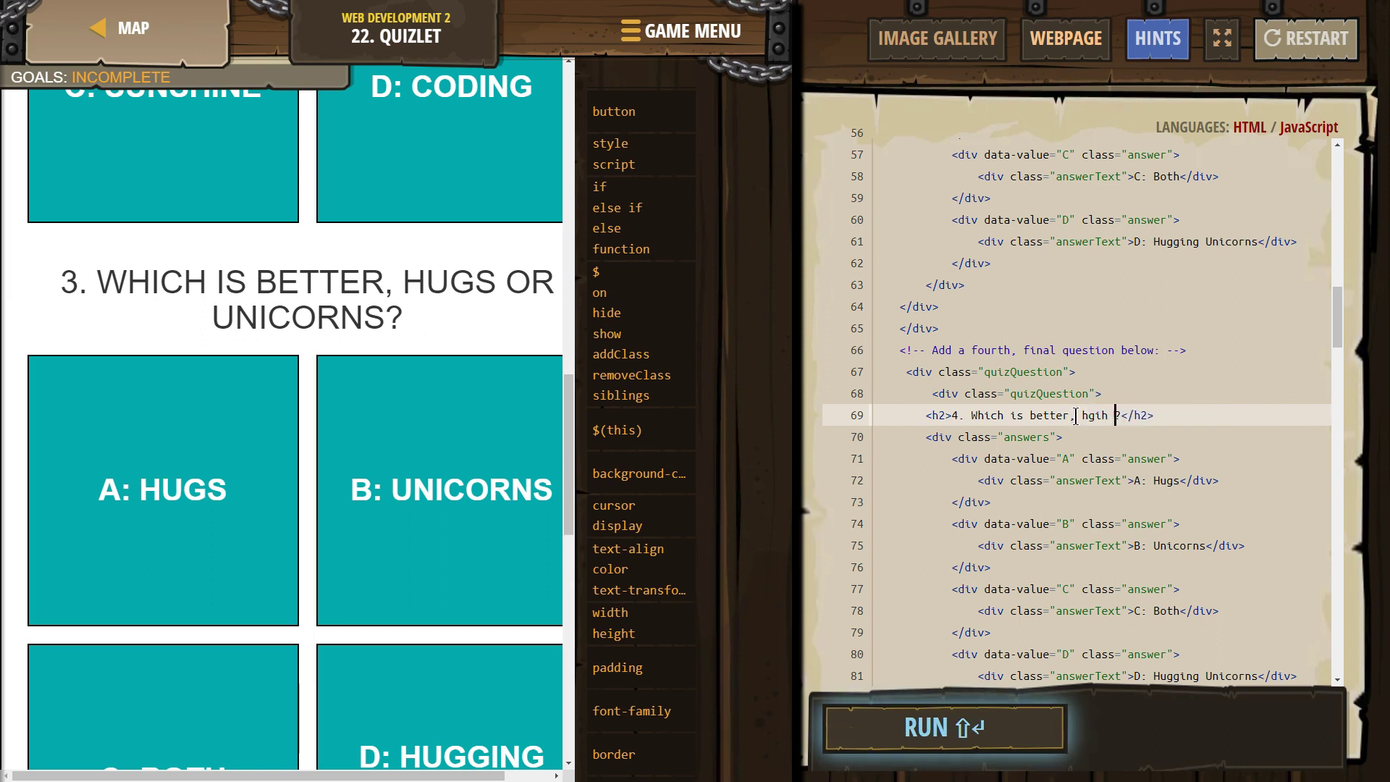
pyautogui.press('BackSpace')
pyautogui.write('i')
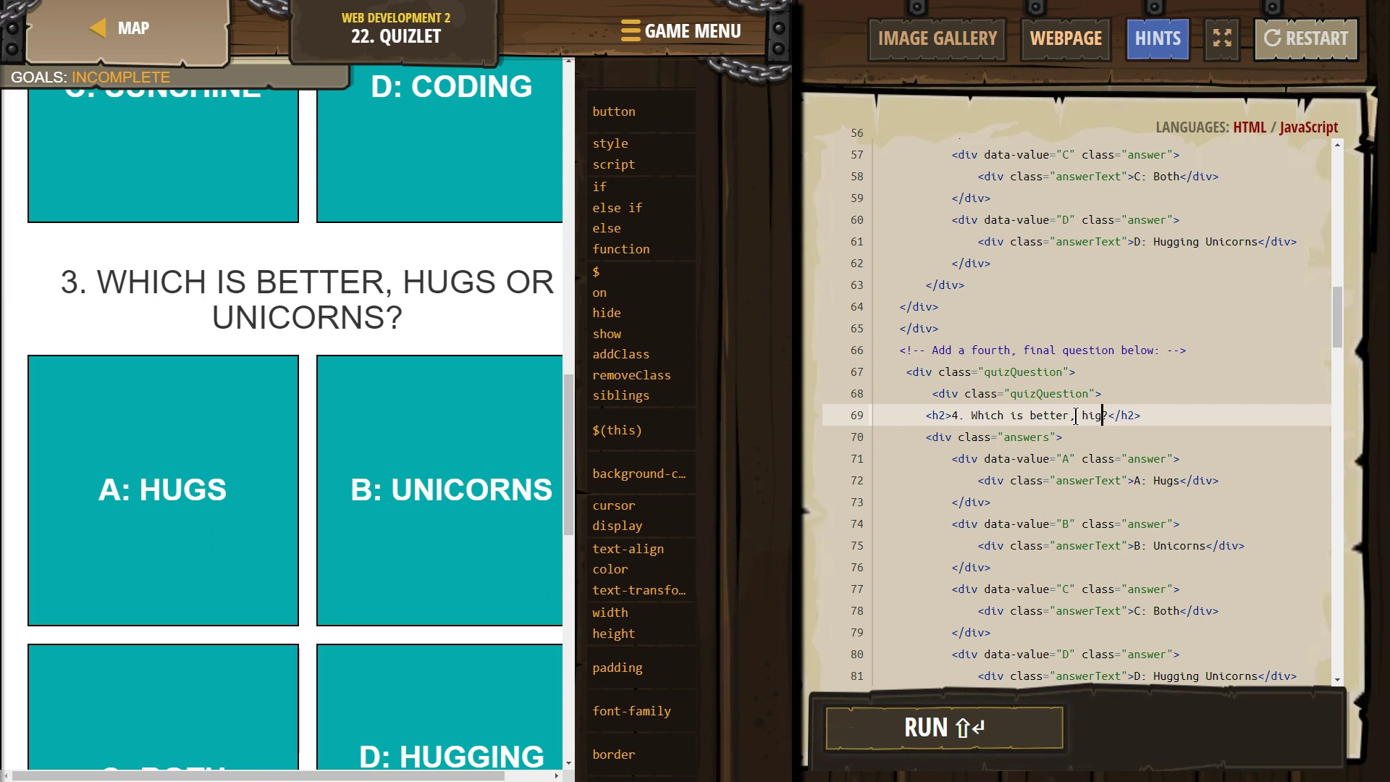
pyautogui.write('h fives or')
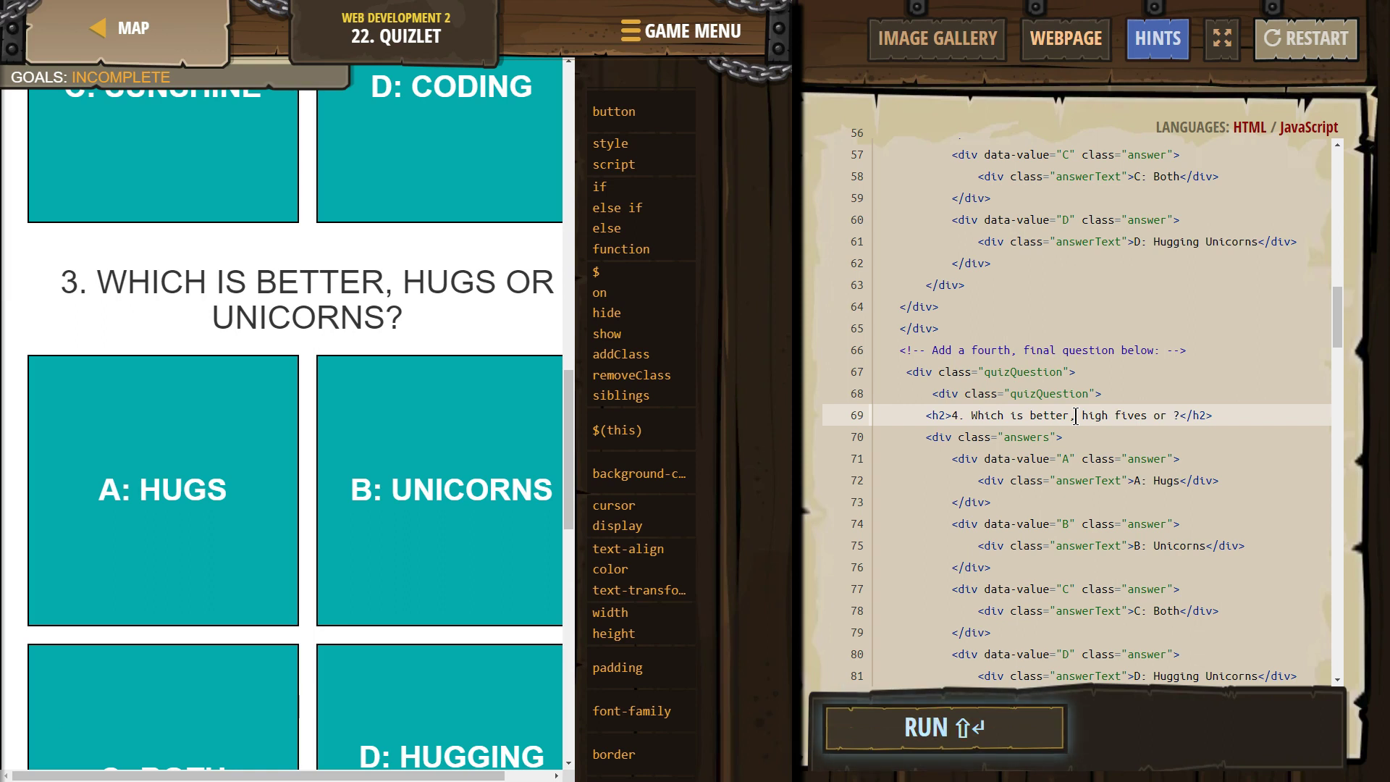
pyautogui.write('fist bumps')
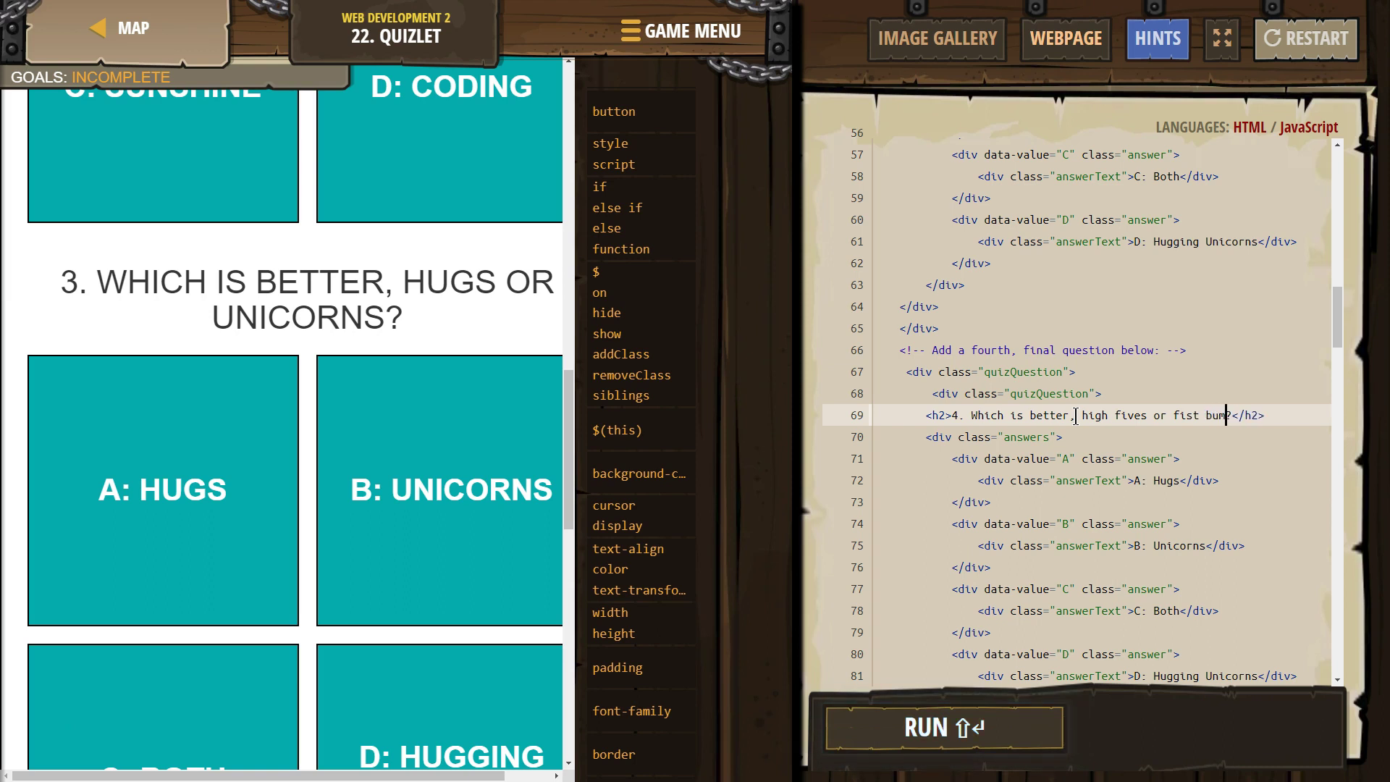
# Step: Replace question 4's answers with High fives, Fist bumps, Both and Big high fives
pyautogui.doubleClick(1164, 481)
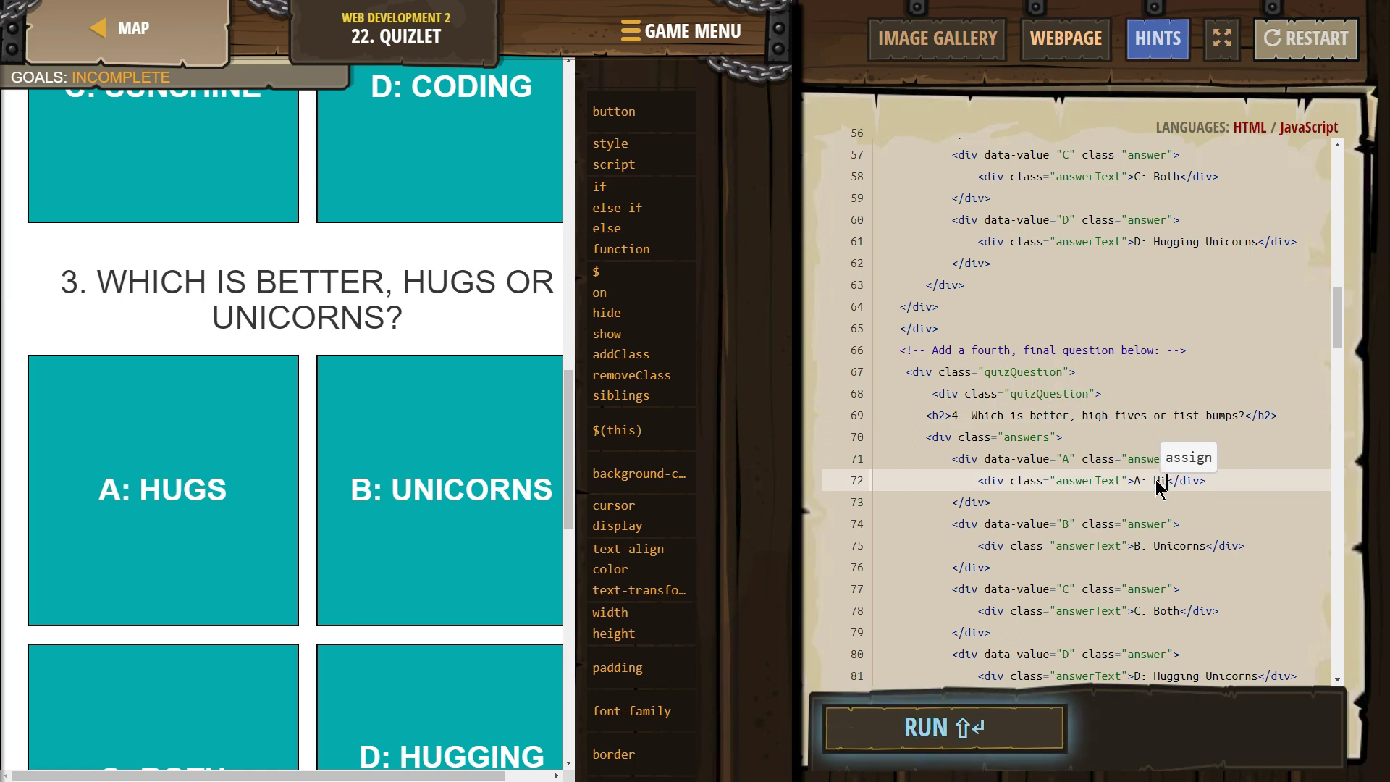
pyautogui.write('gh fives')
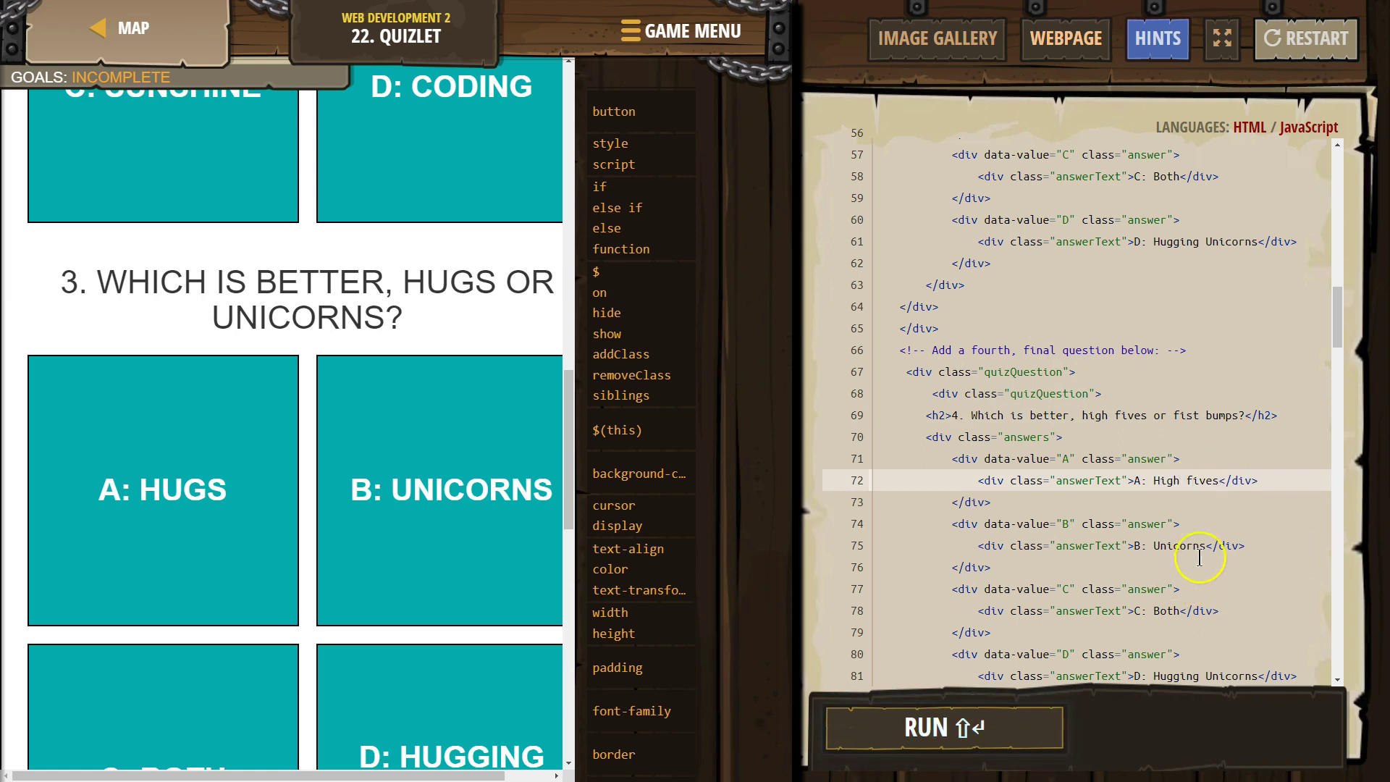
pyautogui.click(1181, 544)
pyautogui.doubleClick(1181, 544)
pyautogui.write('Fist bu')
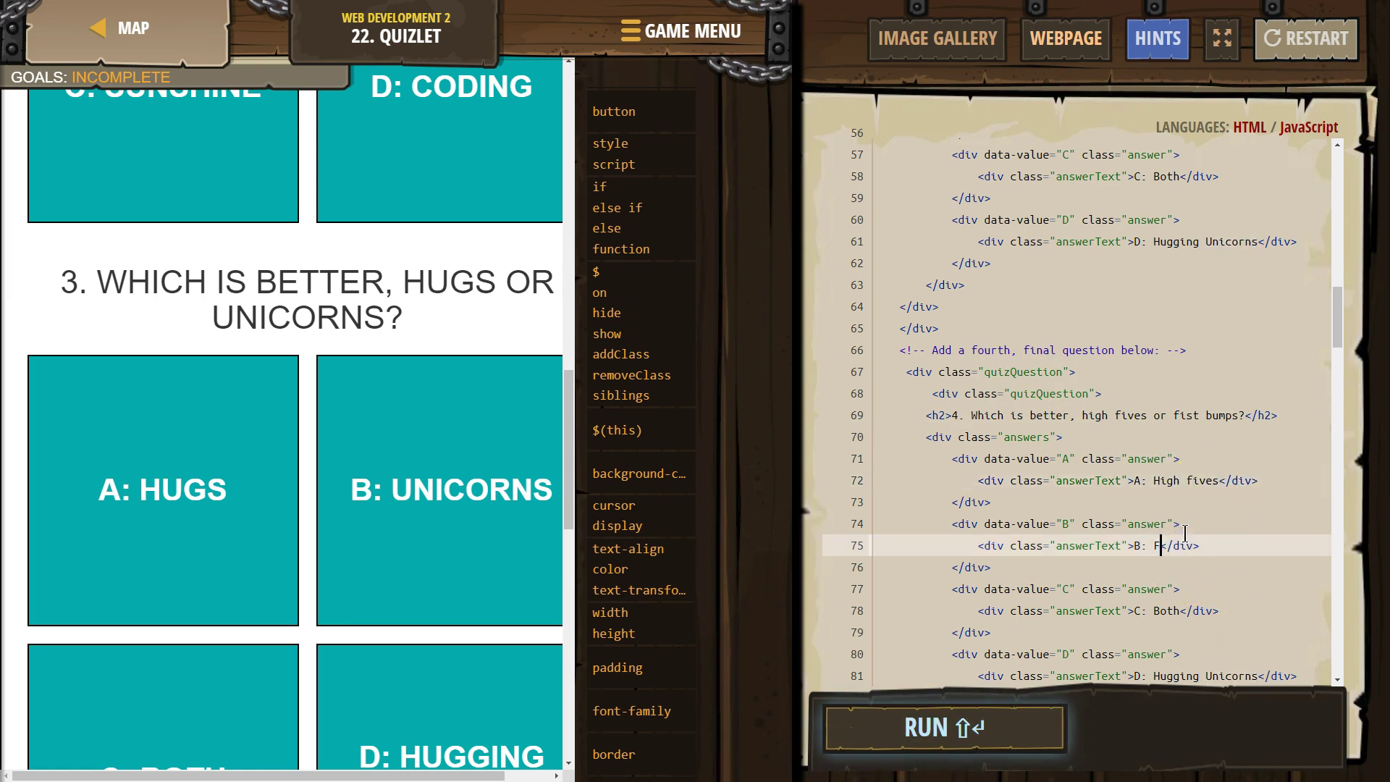
pyautogui.write('mps')
pyautogui.click(1166, 610)
pyautogui.scroll(-1, 1173, 630)
pyautogui.scroll(-1, 1189, 608)
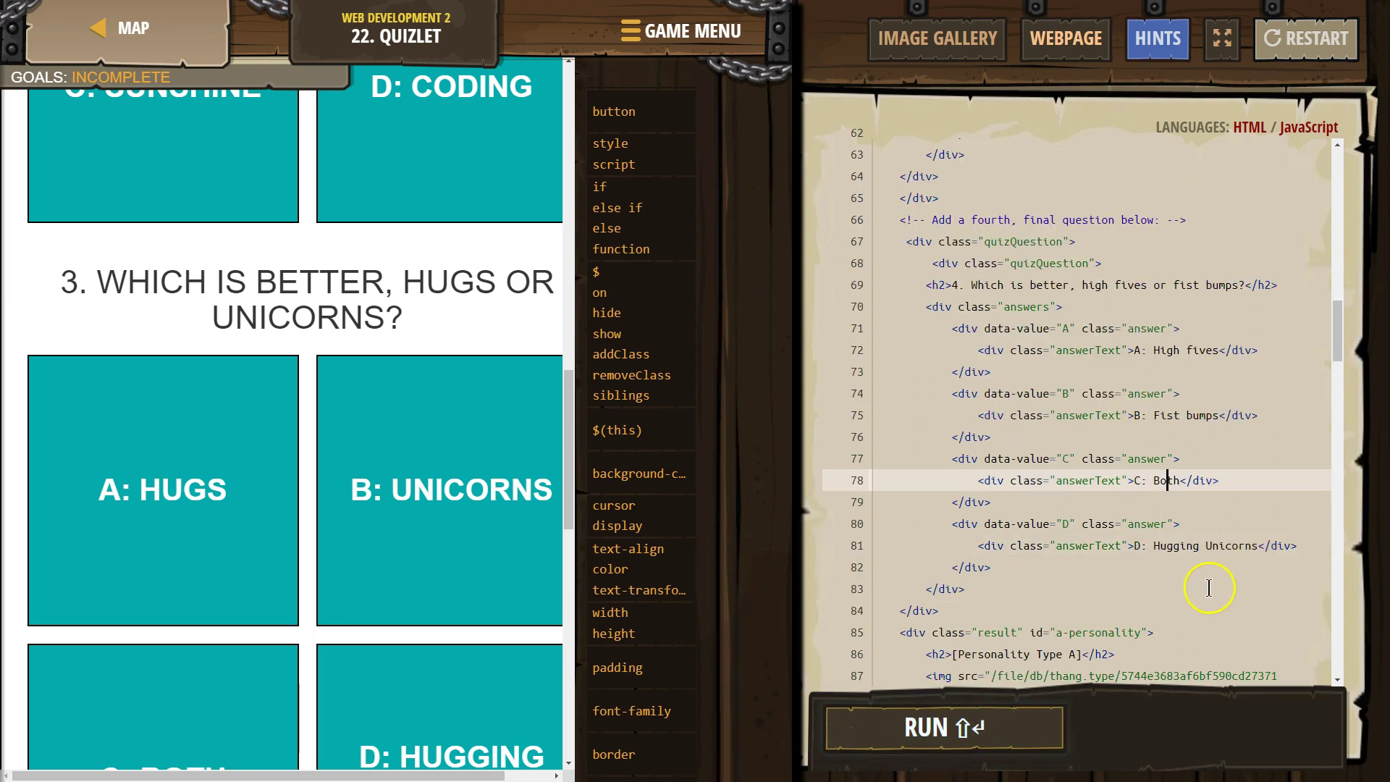
pyautogui.click(1219, 545)
pyautogui.click(1258, 547)
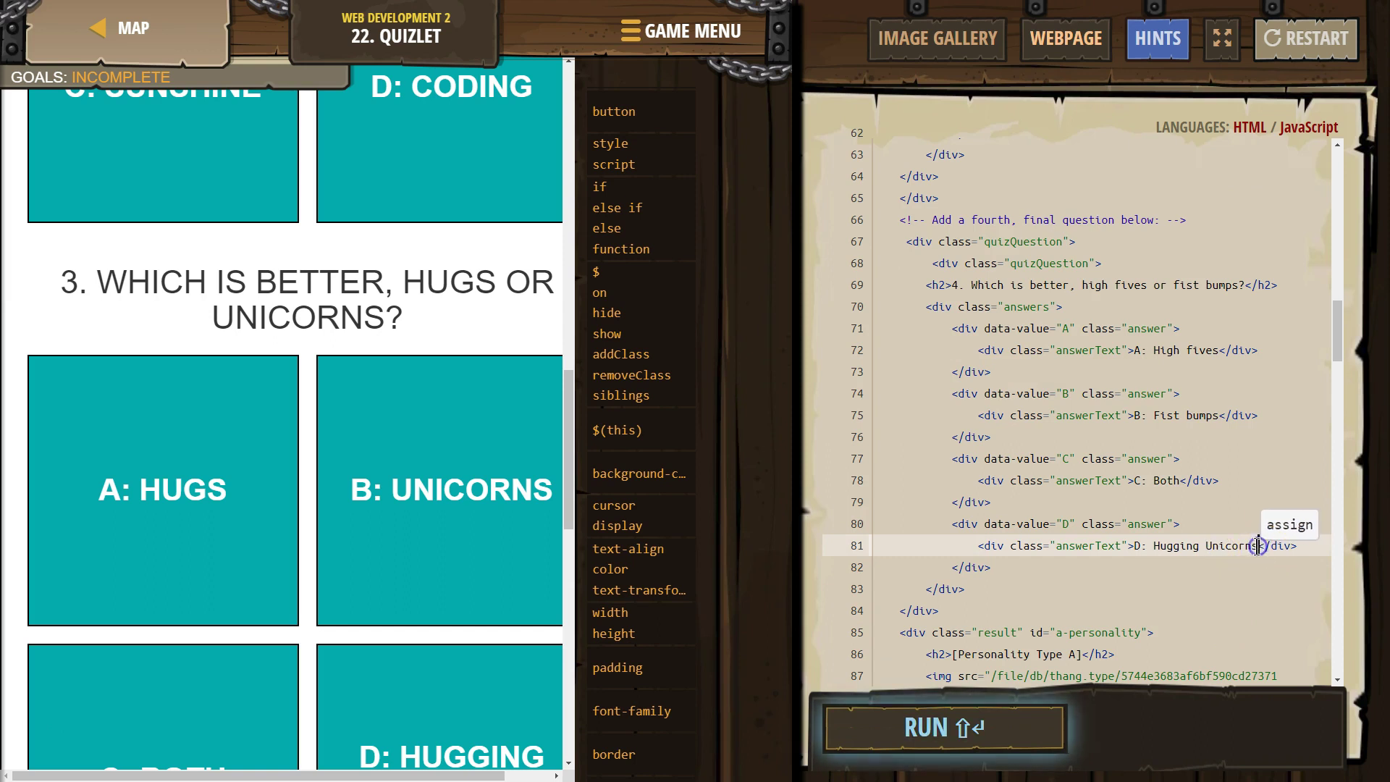
pyautogui.moveTo(1257, 545); pyautogui.dragTo(1157, 545)
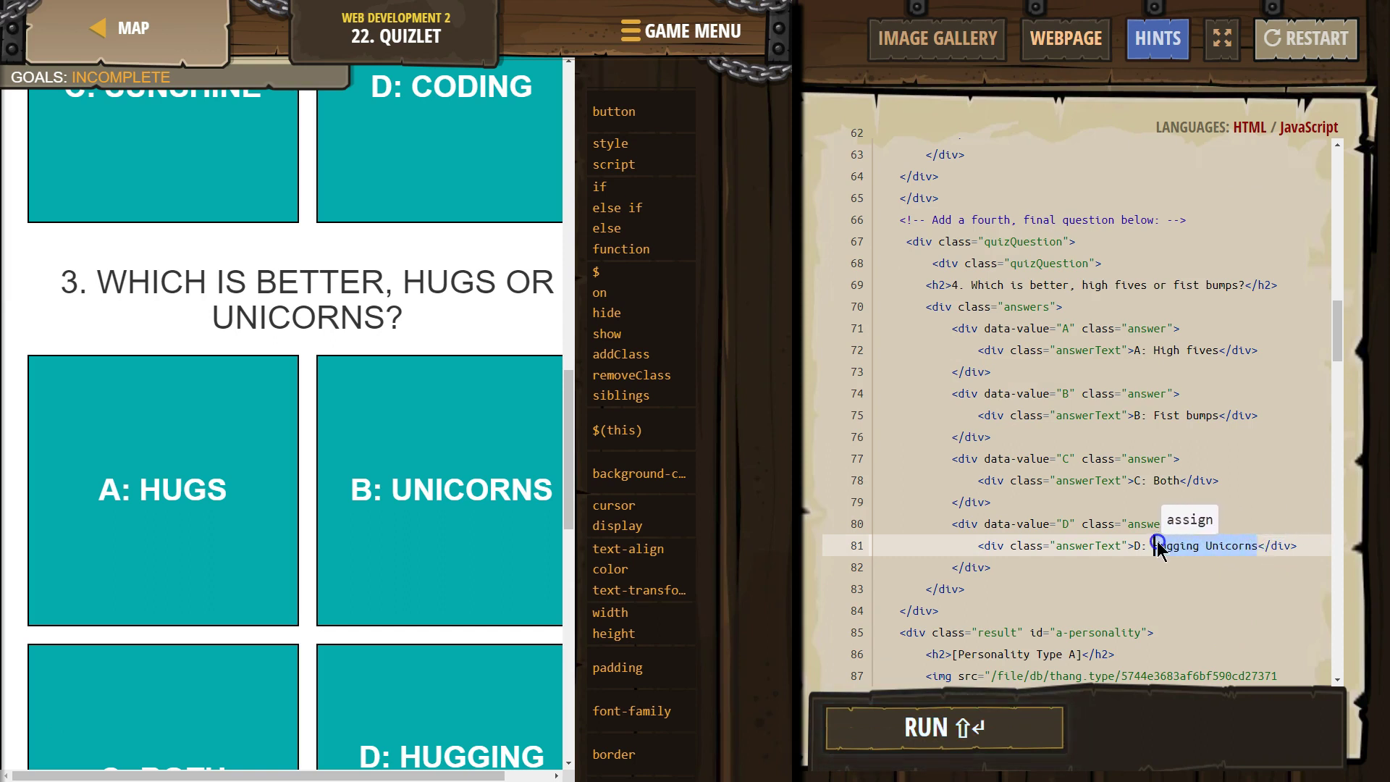
pyautogui.write('H')
pyautogui.write('H')
pyautogui.write('h')
pyautogui.write('h five')
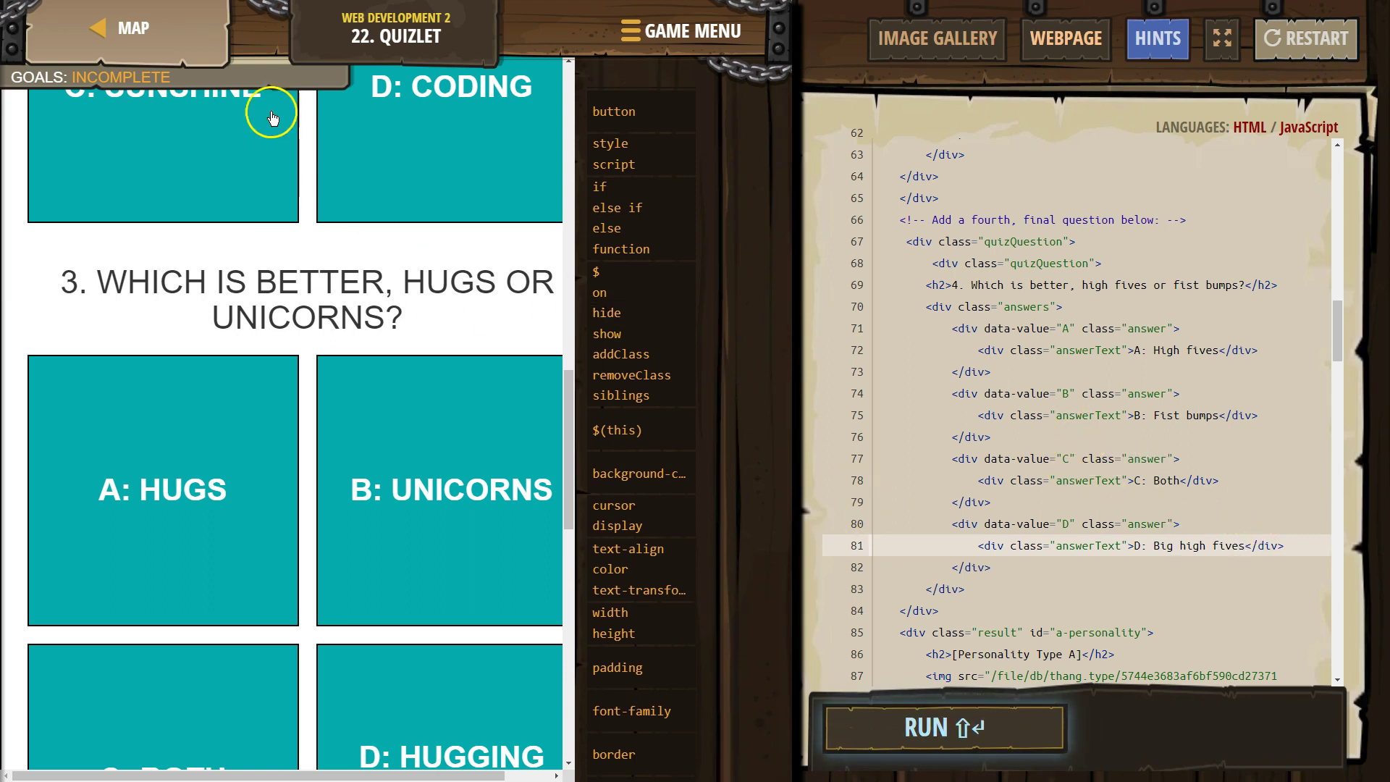
pyautogui.moveTo(90, 77)
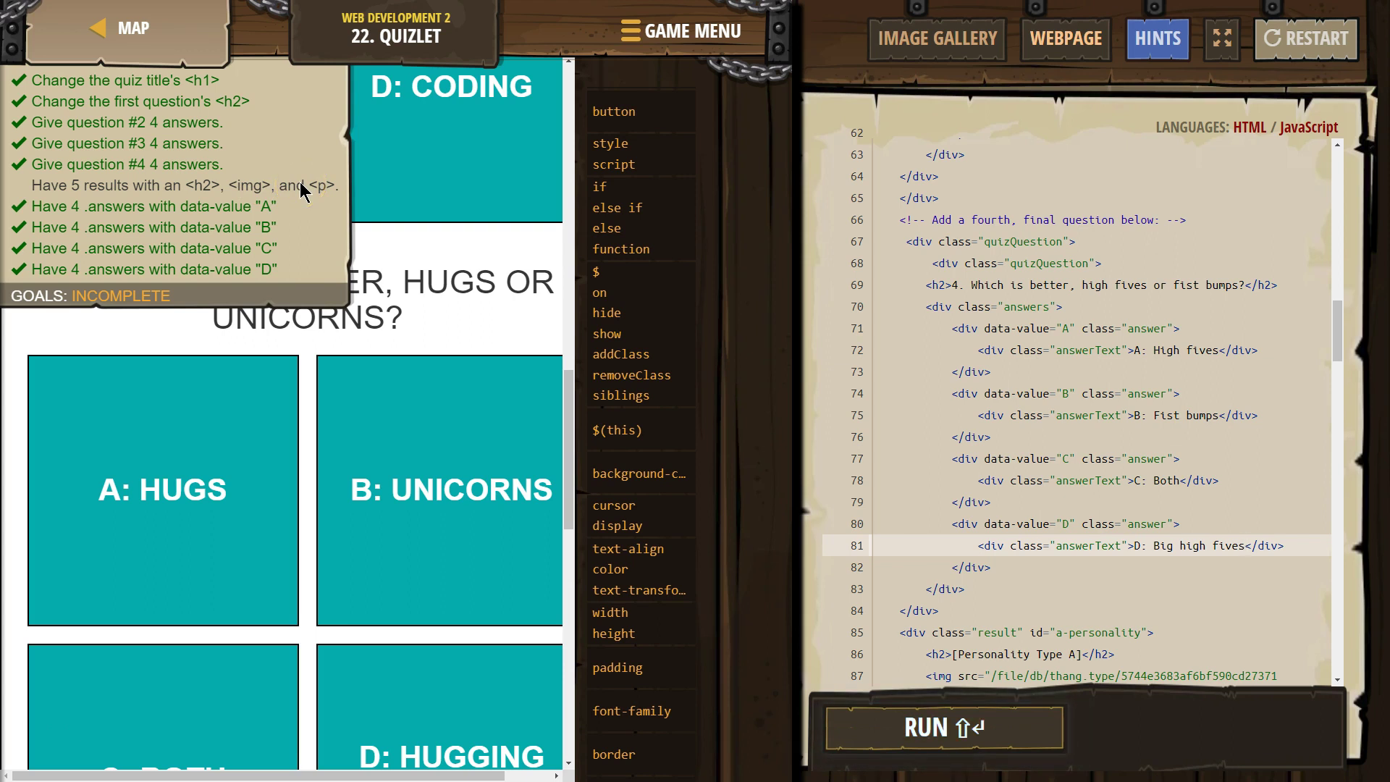
pyautogui.scroll(-2, 897, 397)
pyautogui.scroll(-3, 1007, 564)
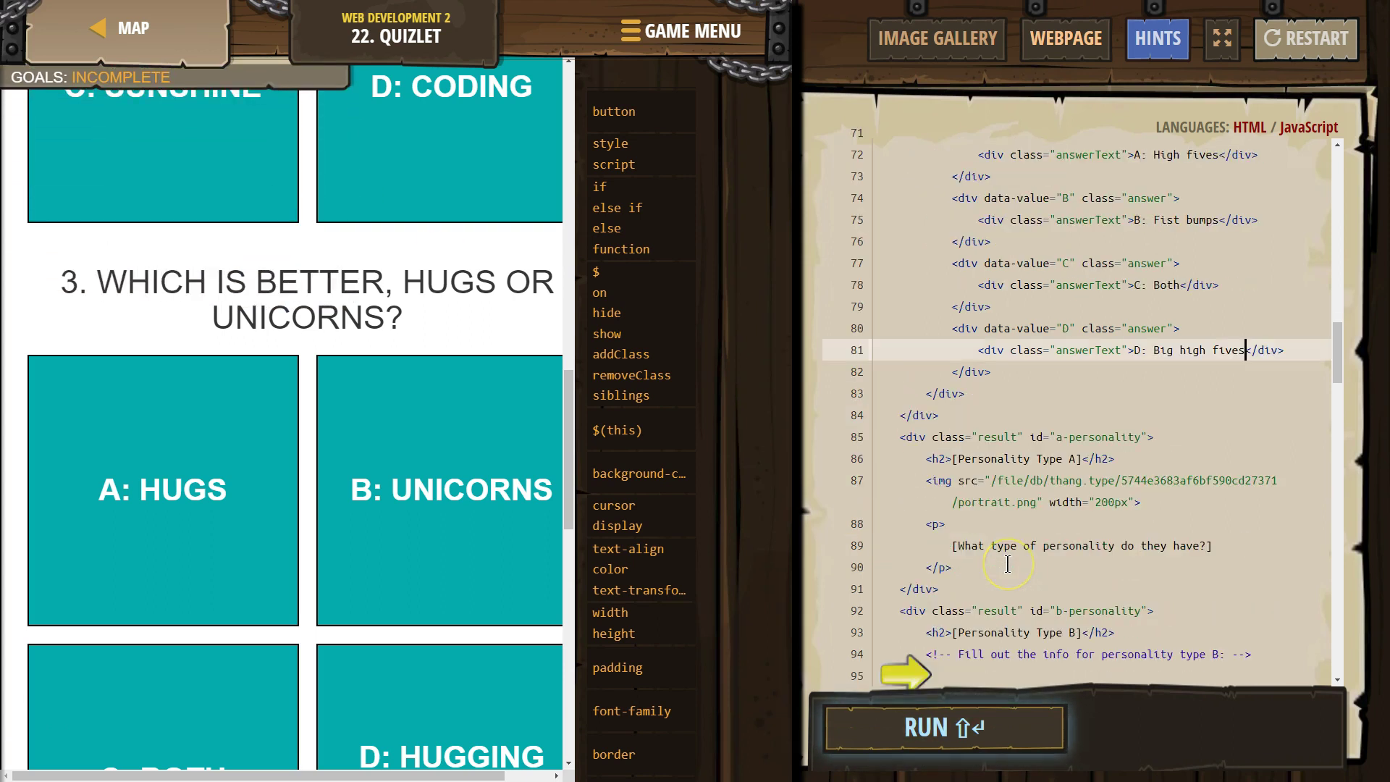
pyautogui.scroll(-3, 1007, 563)
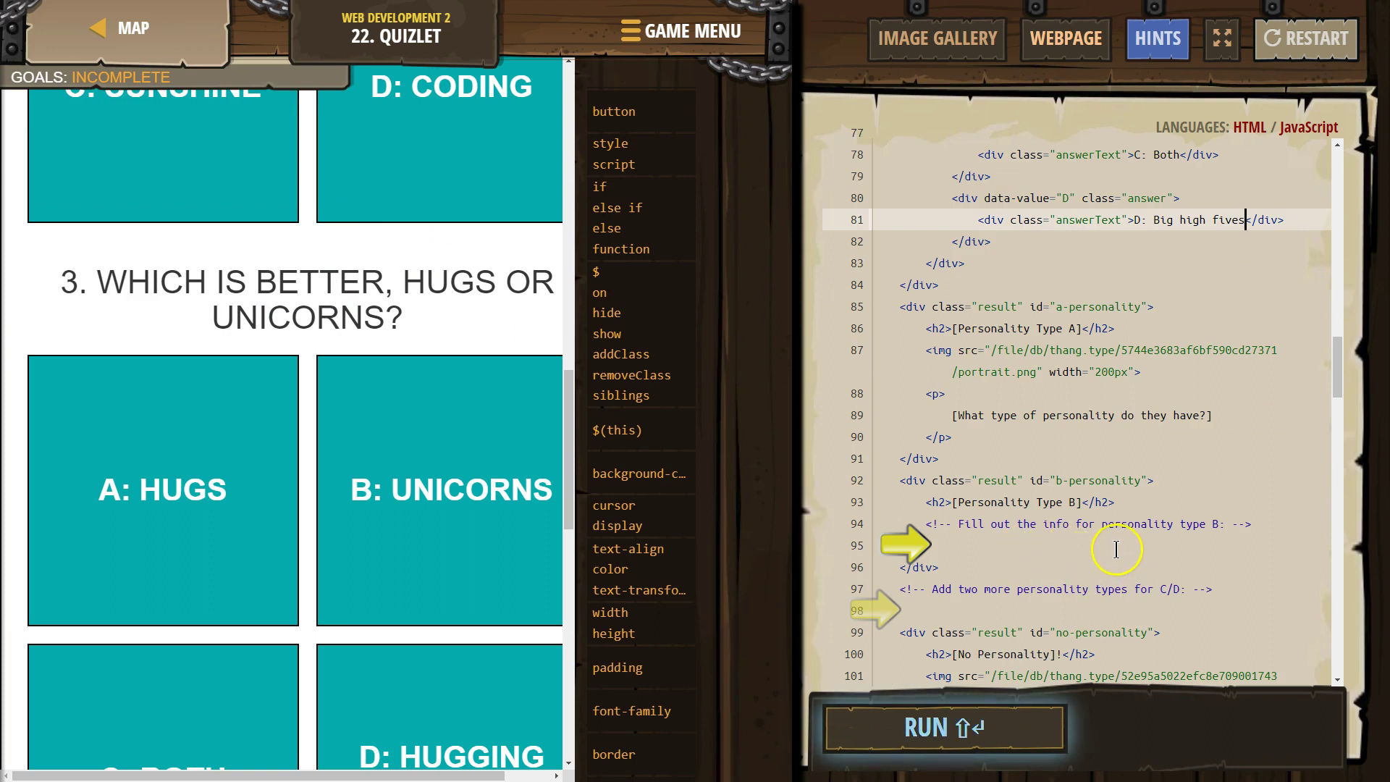
pyautogui.scroll(-2, 1116, 548)
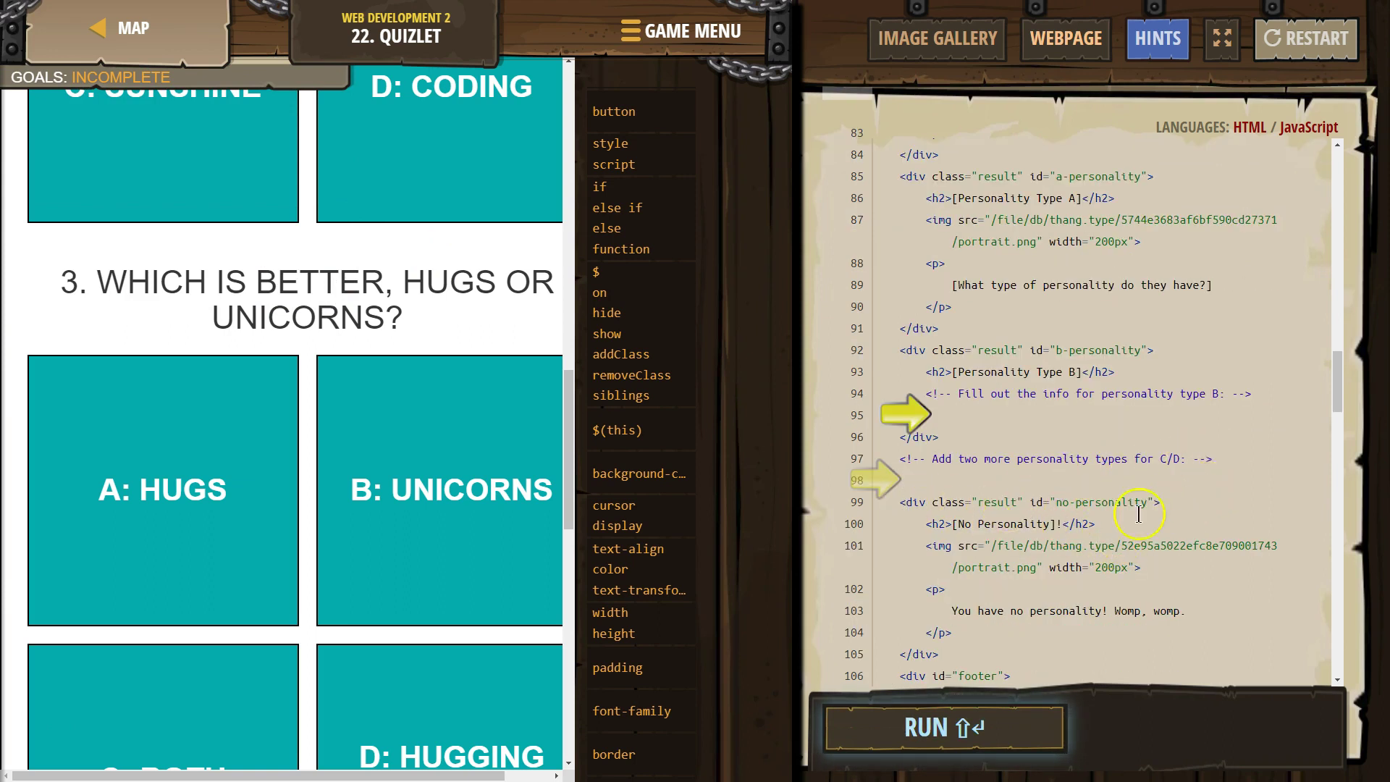
pyautogui.scroll(-2, 1117, 525)
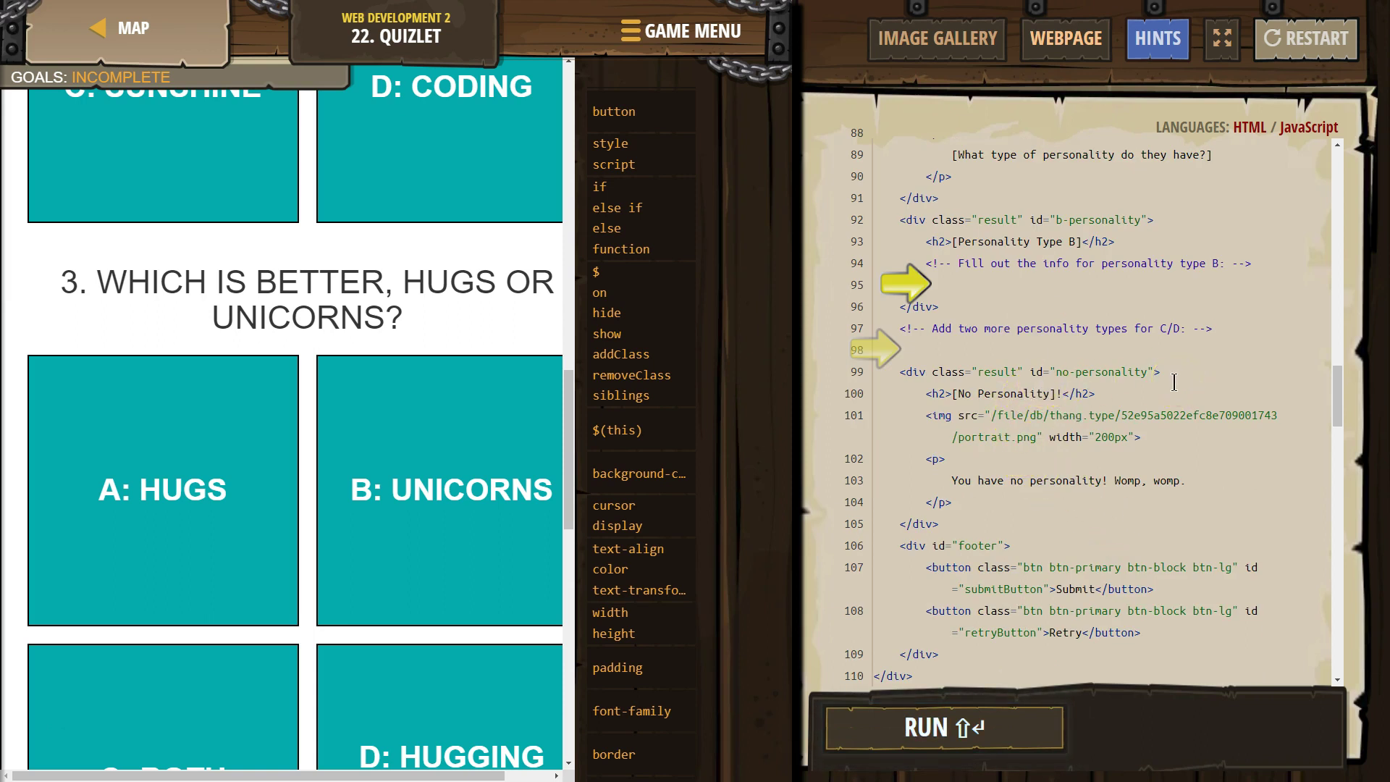
pyautogui.scroll(-2, 1171, 386)
pyautogui.scroll(1, 1162, 389)
pyautogui.scroll(1, 1086, 397)
pyautogui.click(1028, 373)
pyautogui.click(889, 374)
pyautogui.moveTo(888, 373); pyautogui.dragTo(937, 524)
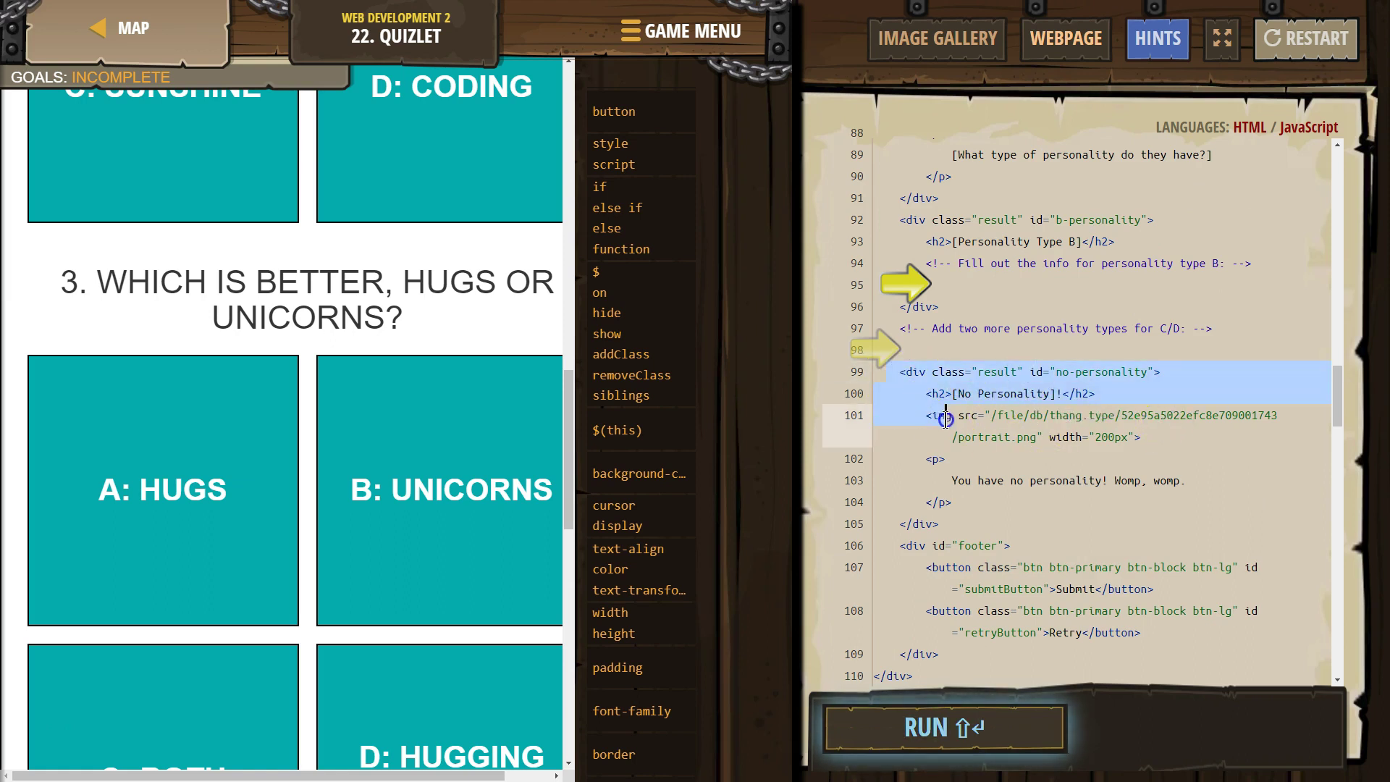
pyautogui.rightClick(931, 503)
pyautogui.click(963, 567)
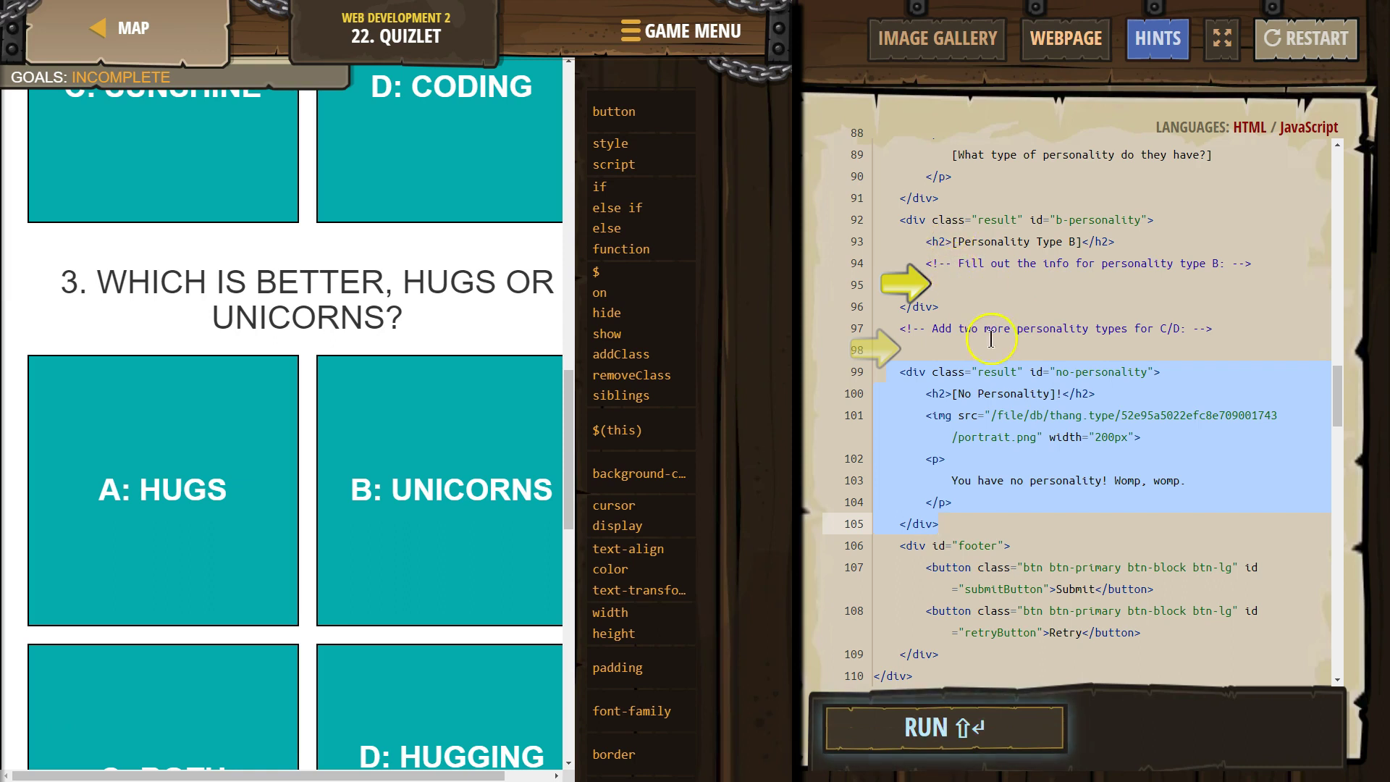
pyautogui.scroll(1, 955, 305)
pyautogui.click(961, 346)
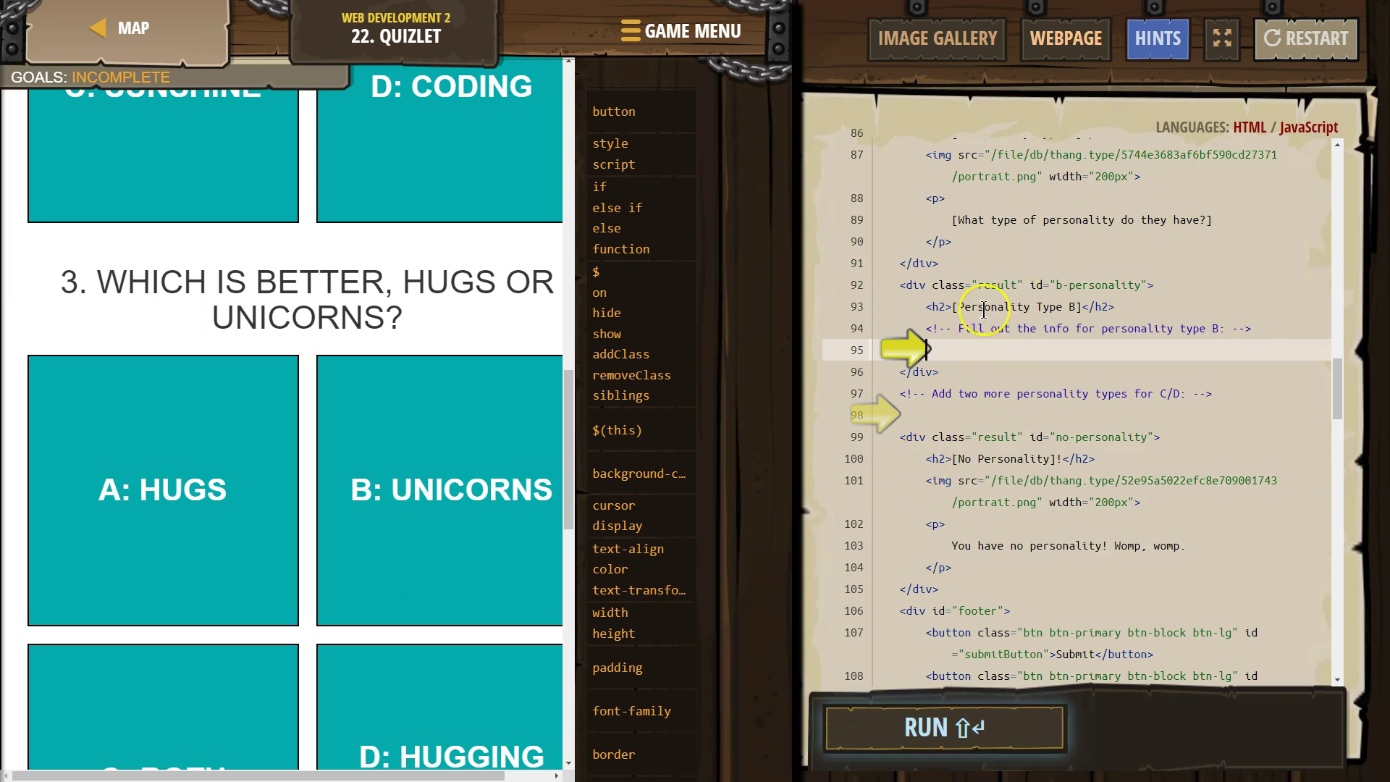
# Step: Replace '[Personality Type B]' in the line-93 heading with 'Unicorn'
pyautogui.click(1081, 309)
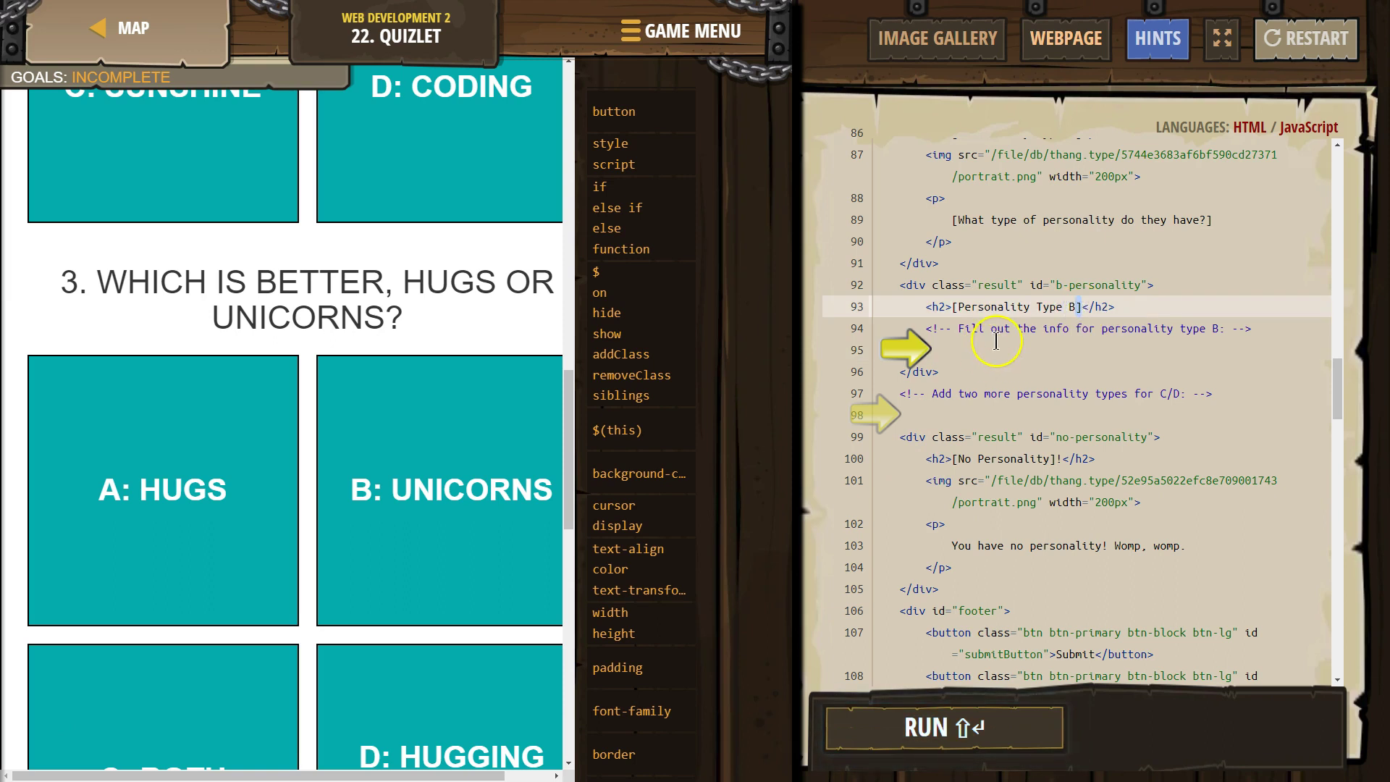
pyautogui.moveTo(1083, 308); pyautogui.dragTo(956, 308)
pyautogui.write('Unic')
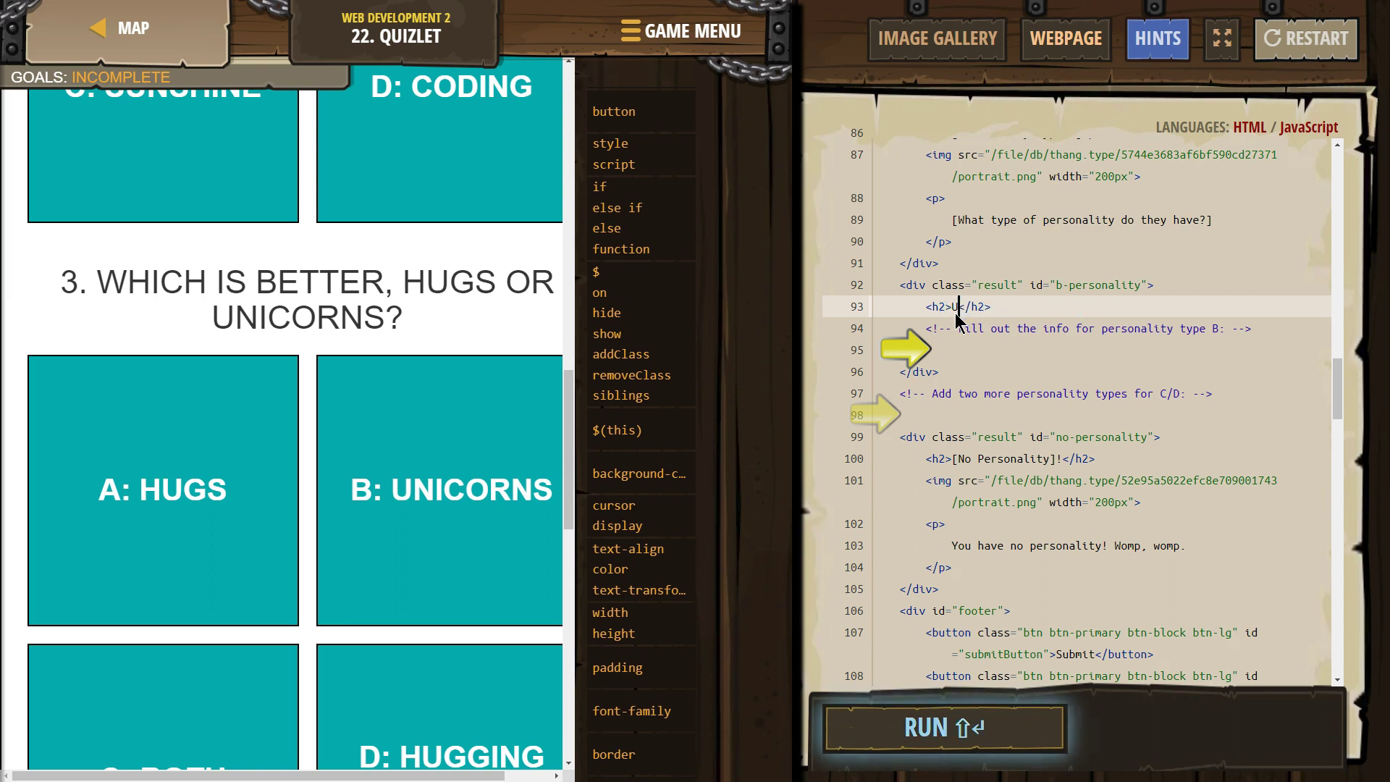
pyautogui.write('orn')
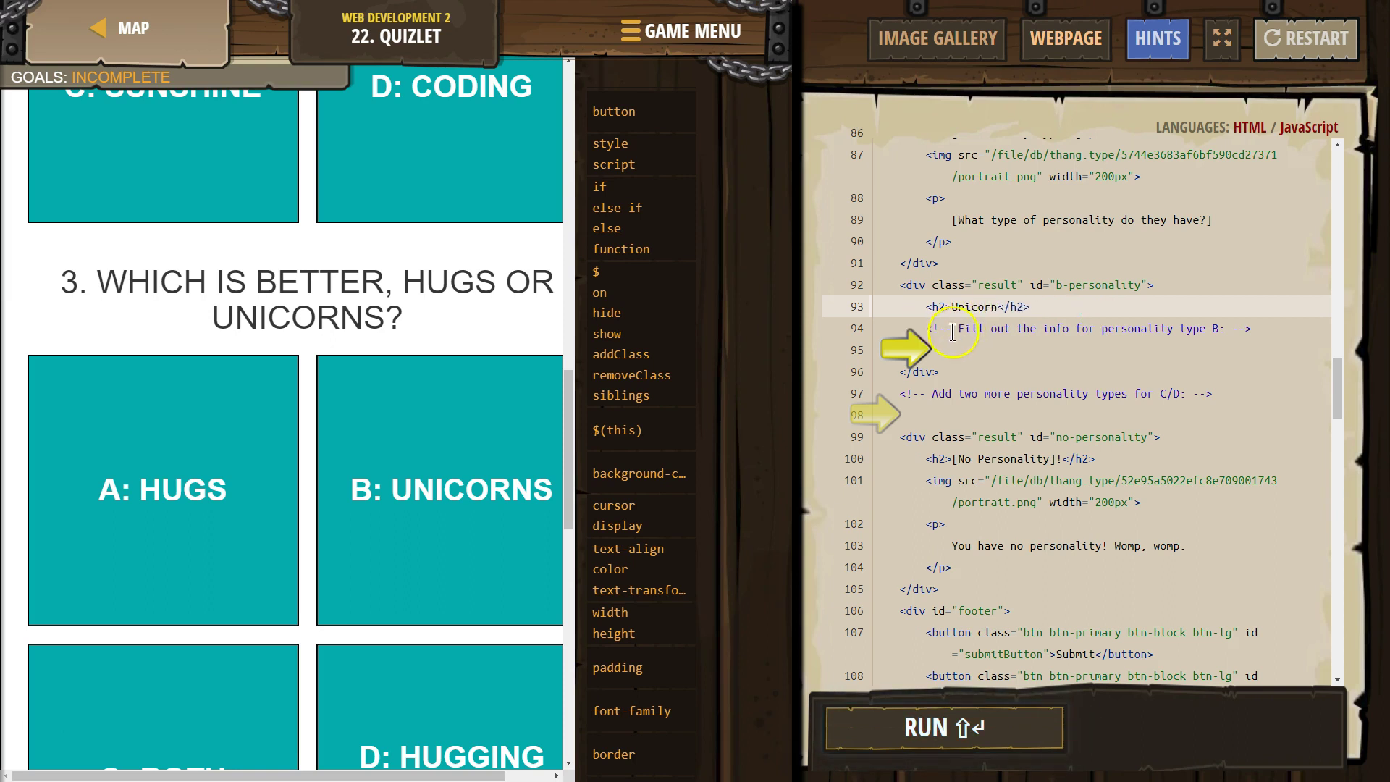
pyautogui.click(931, 459)
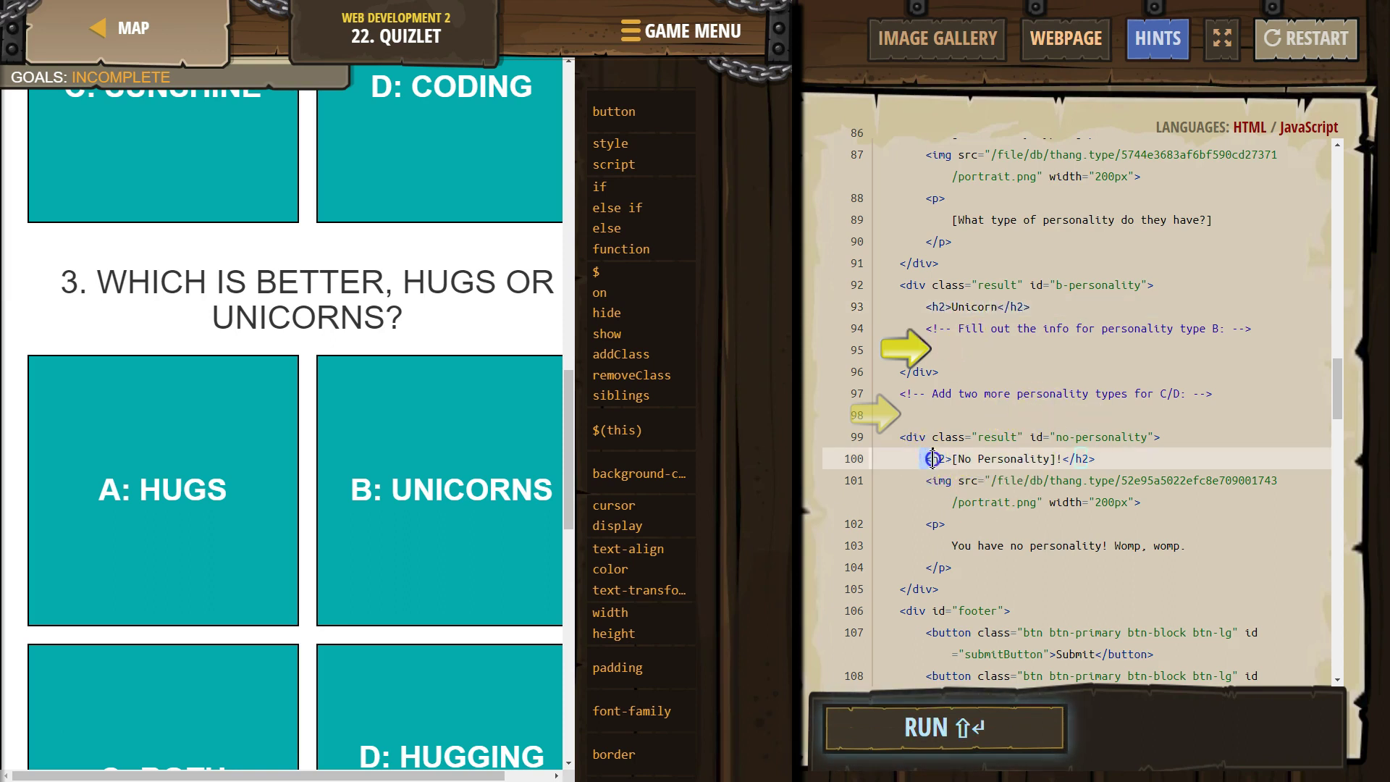
pyautogui.click(933, 485)
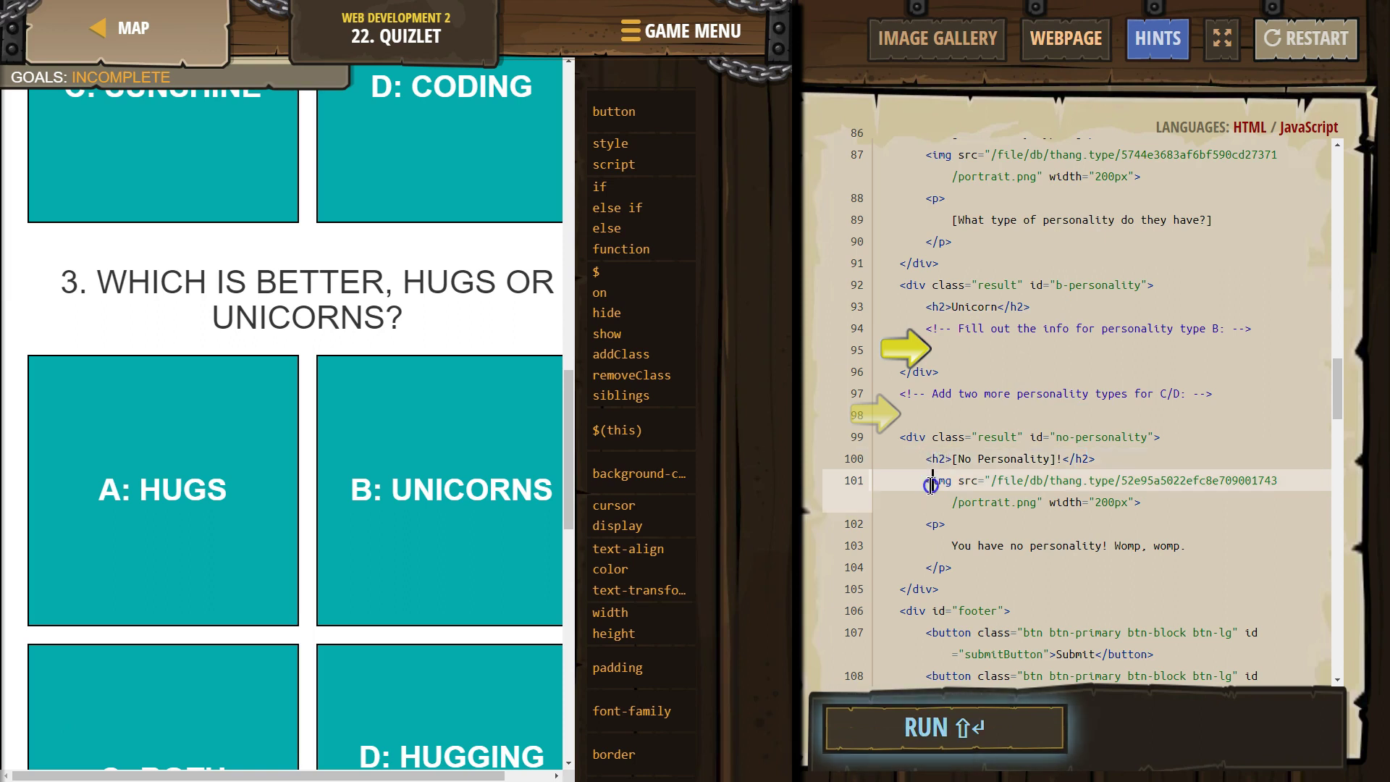
pyautogui.click(979, 353)
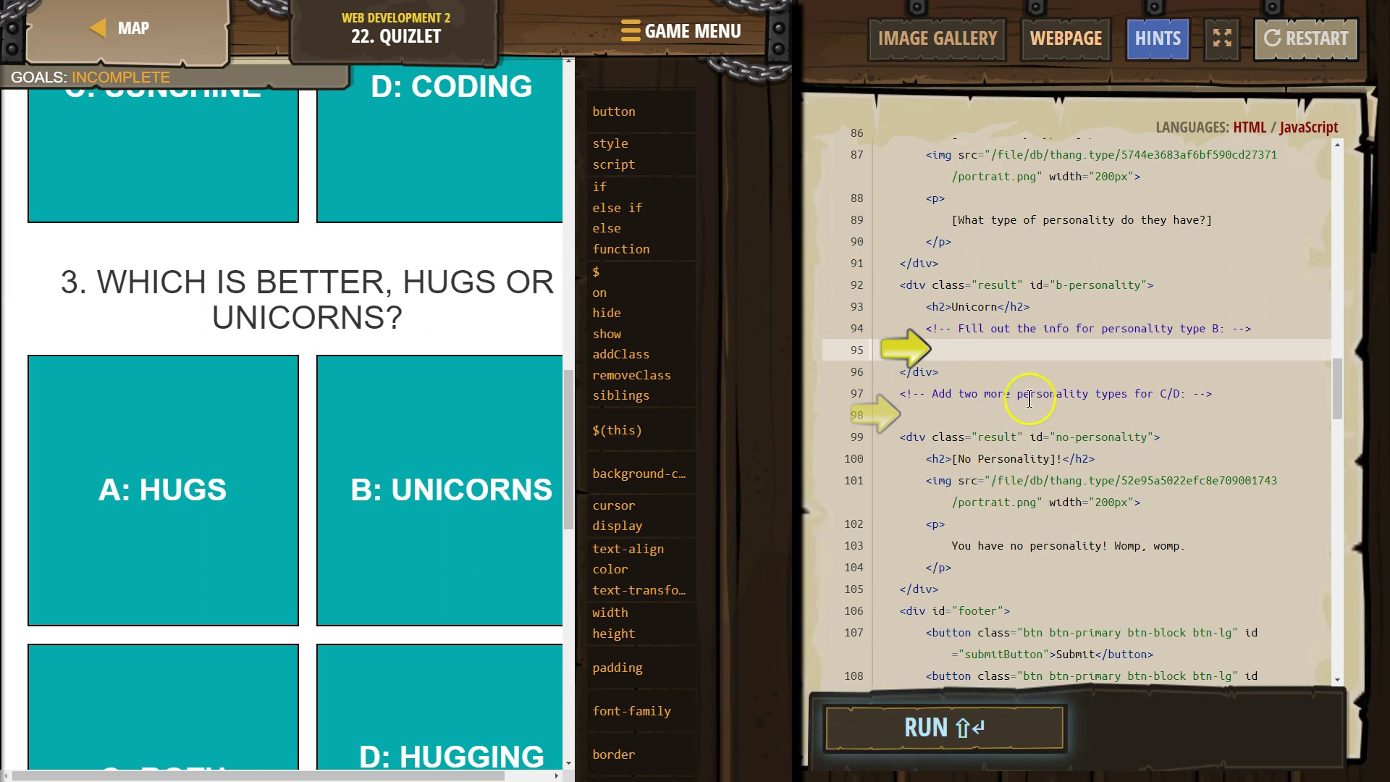
# Step: Copy the treasure chest image's <img> tag from the Image Gallery
pyautogui.click(950, 40)
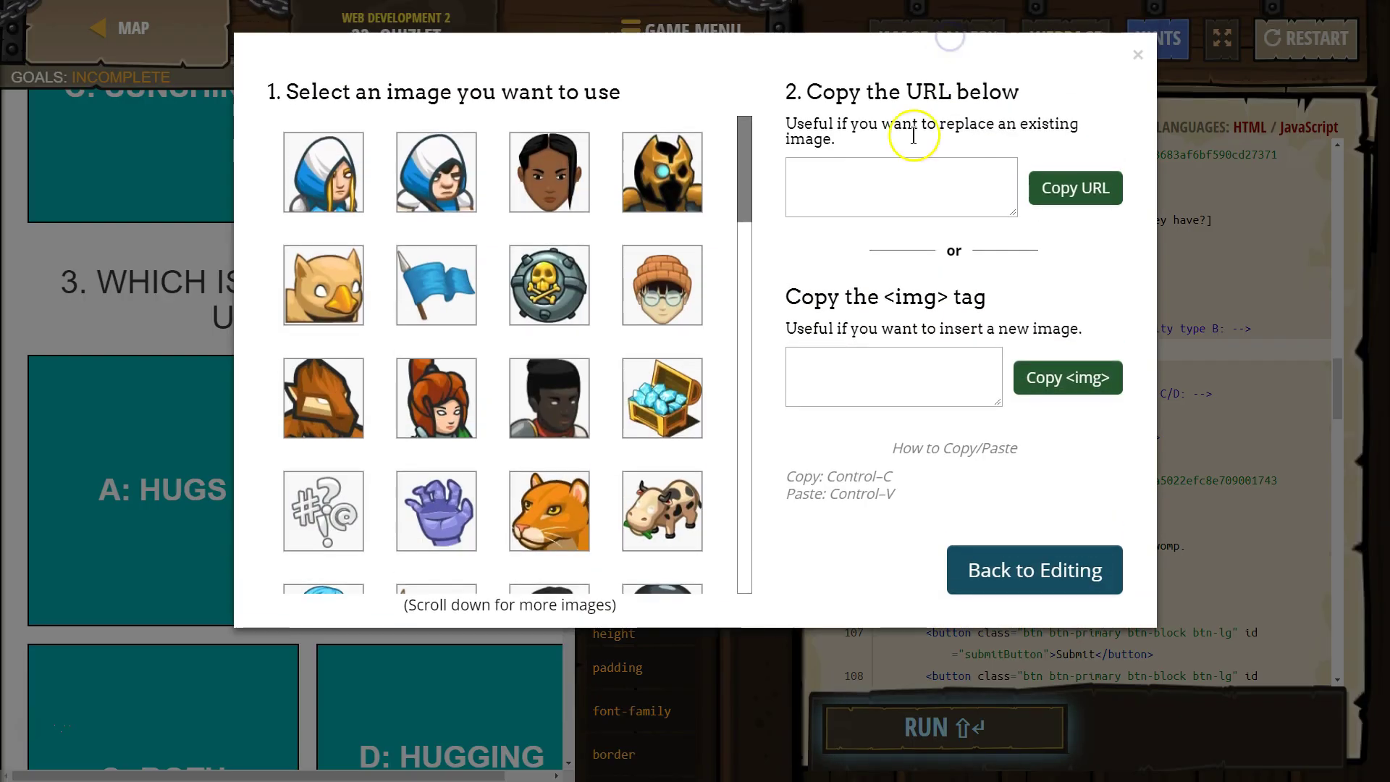
pyautogui.scroll(-1, 649, 320)
pyautogui.scroll(-2, 650, 319)
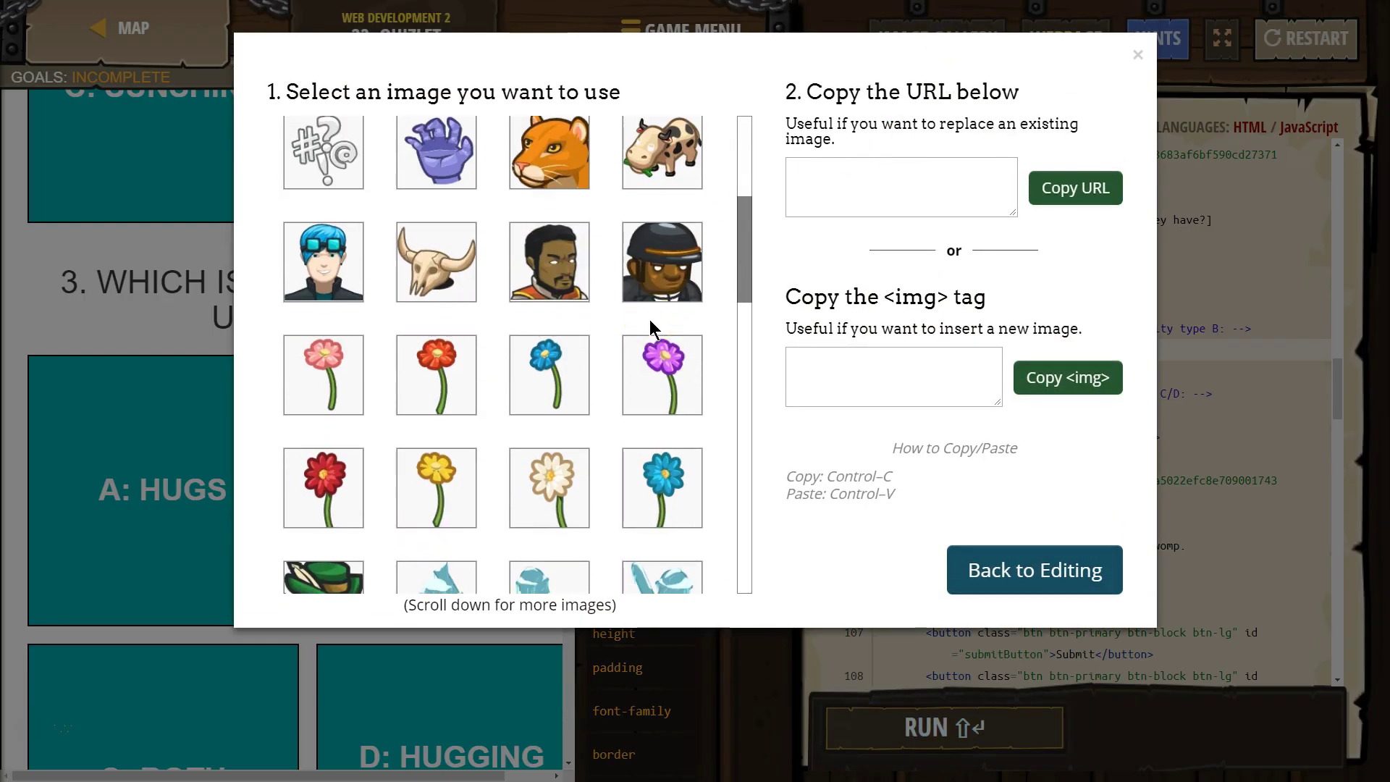
pyautogui.scroll(-1, 650, 321)
pyautogui.scroll(-1, 649, 320)
pyautogui.scroll(-1, 649, 319)
pyautogui.scroll(-1, 650, 319)
pyautogui.scroll(-1, 650, 319)
pyautogui.scroll(-1, 649, 319)
pyautogui.scroll(-3, 649, 318)
pyautogui.scroll(-3, 650, 319)
pyautogui.scroll(5, 639, 321)
pyautogui.scroll(4, 576, 331)
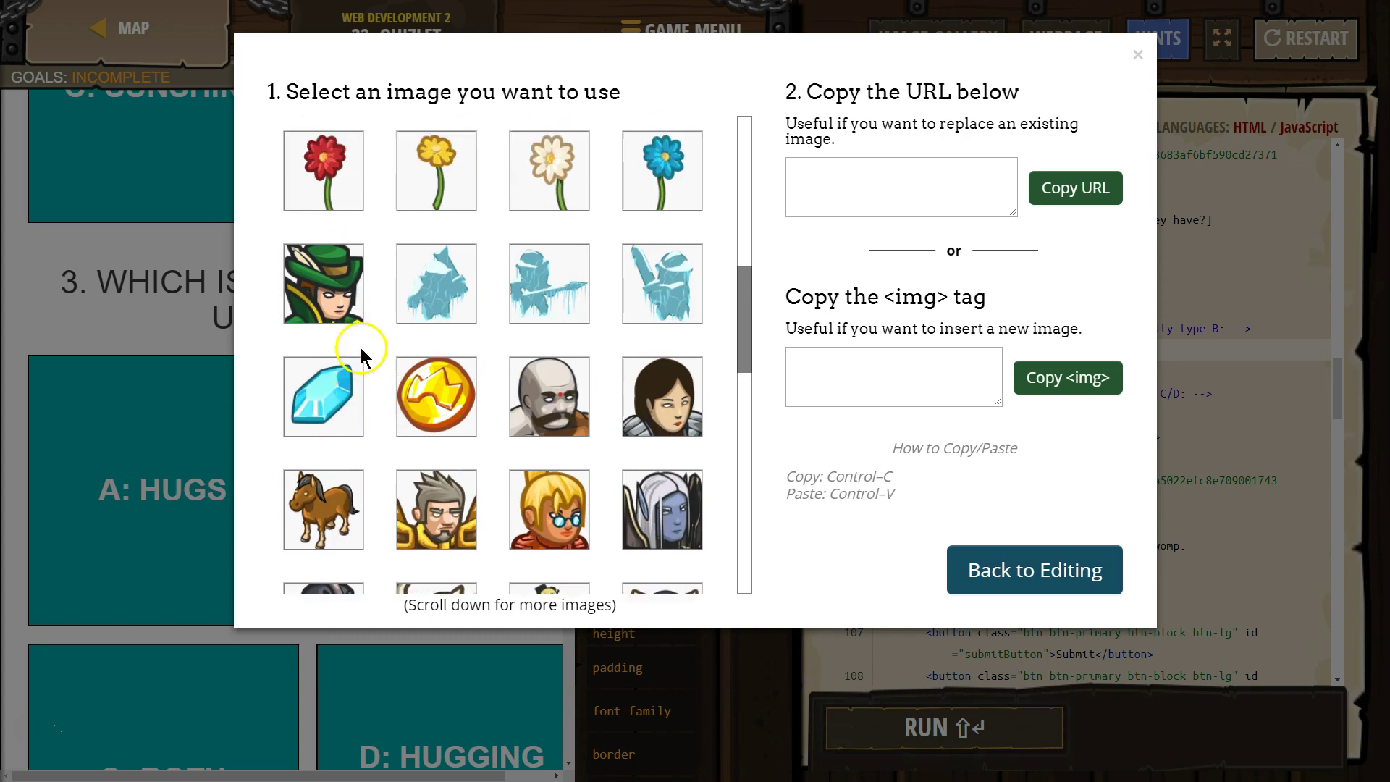
pyautogui.scroll(2, 362, 348)
pyautogui.scroll(2, 351, 372)
pyautogui.scroll(2, 365, 396)
pyautogui.scroll(1, 375, 407)
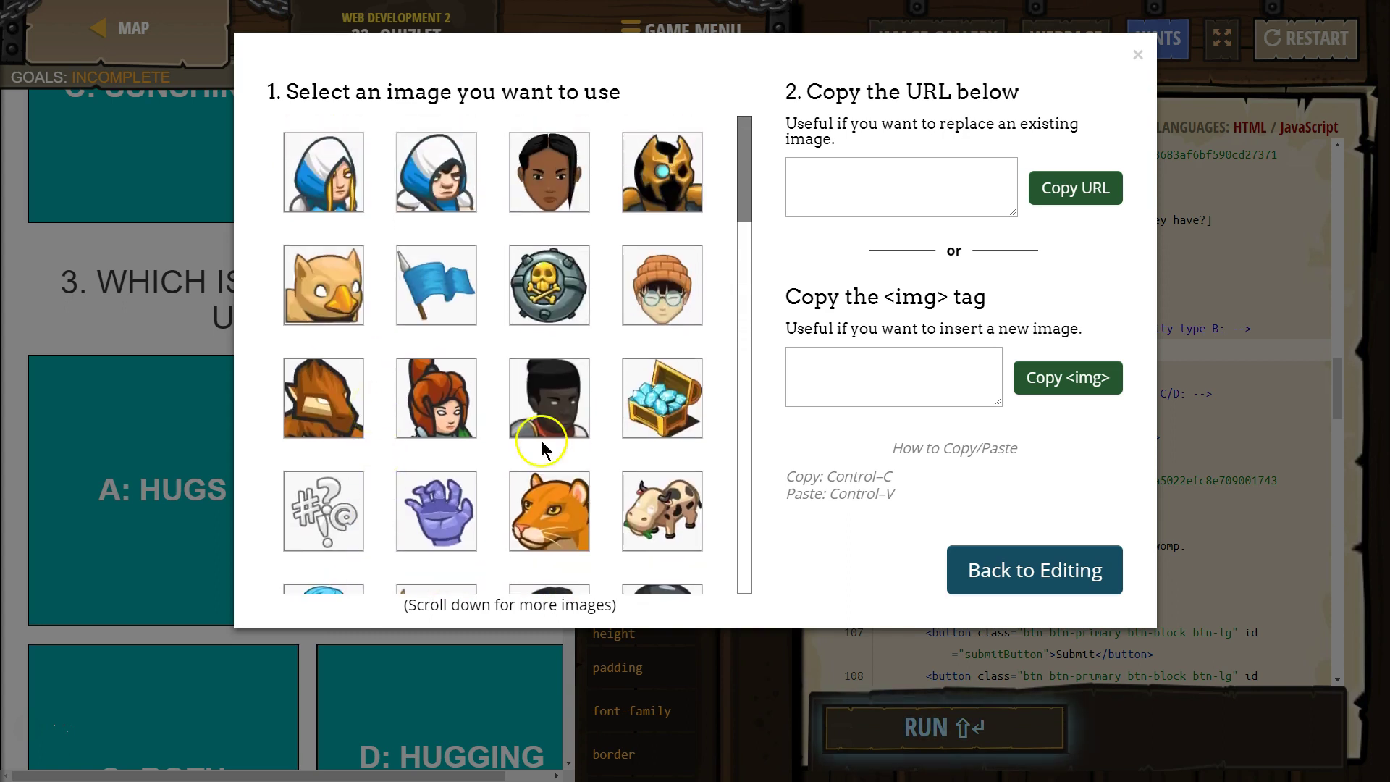
pyautogui.click(690, 409)
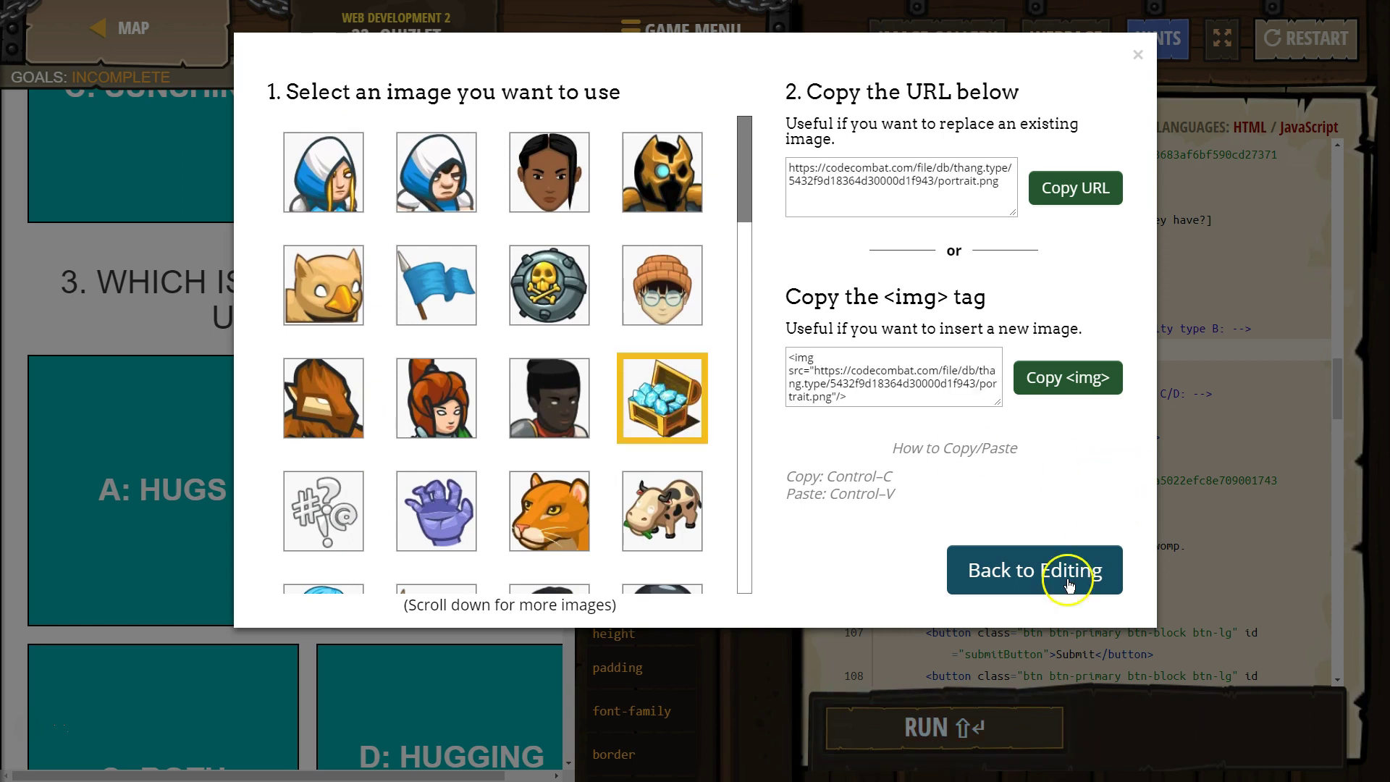
pyautogui.click(1082, 378)
pyautogui.click(1046, 576)
# Step: Paste the treasure chest img tag onto line 95 under the Unicorn heading
pyautogui.rightClick(966, 356)
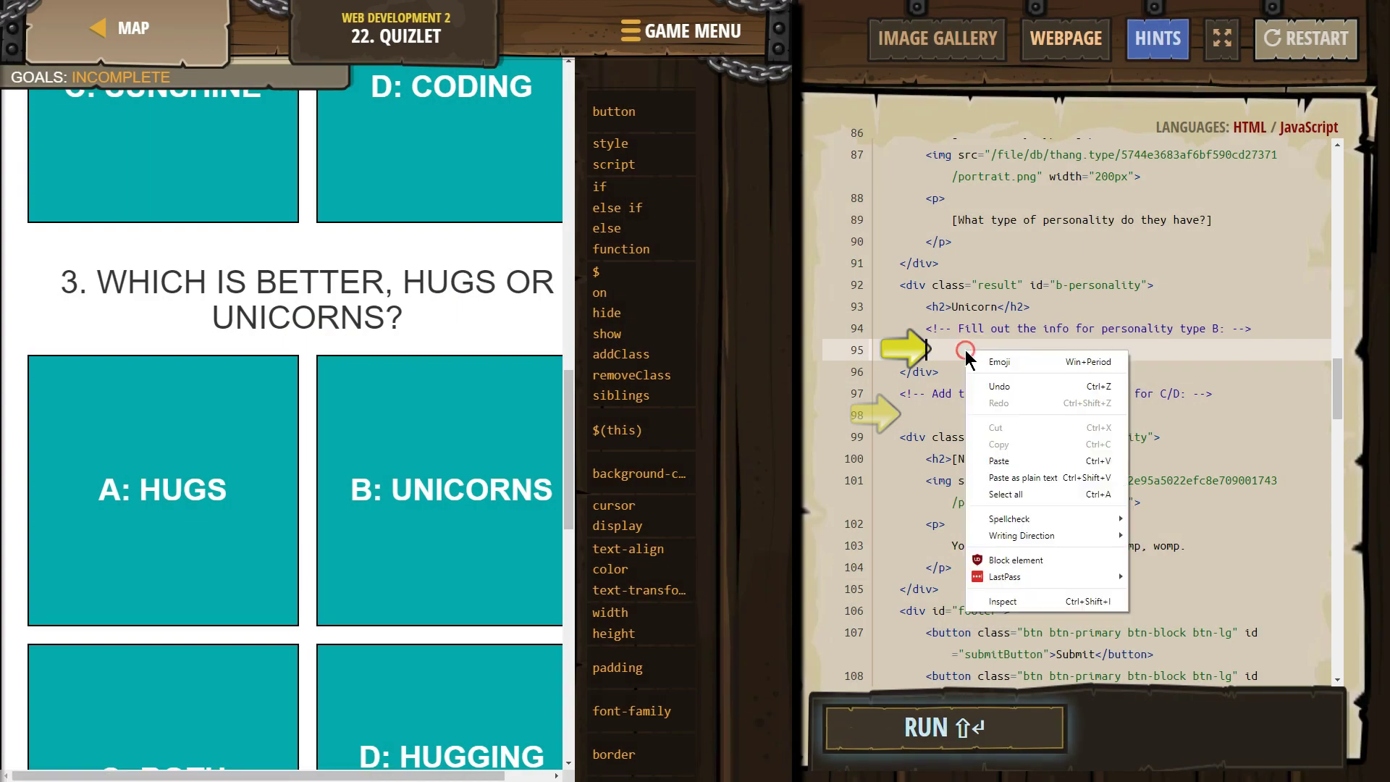
pyautogui.click(999, 460)
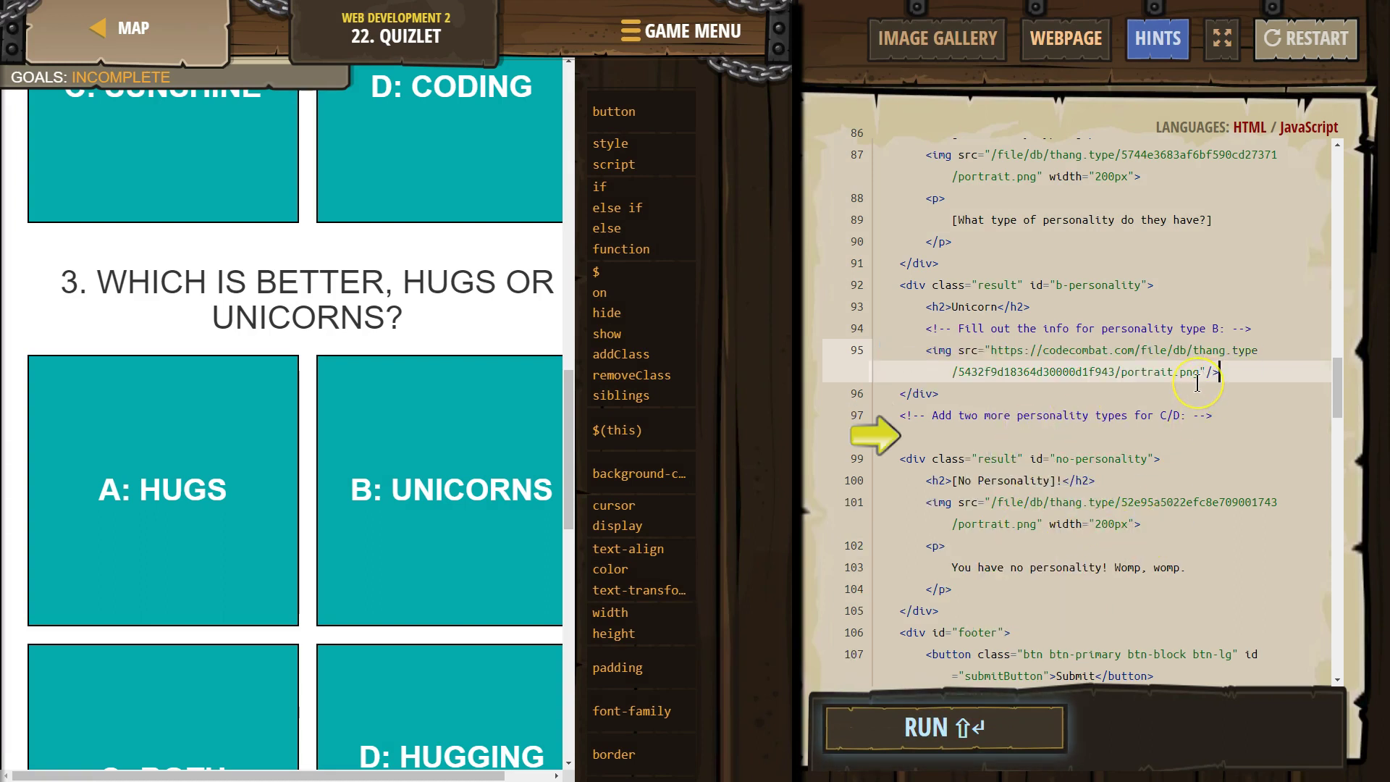
pyautogui.write('dth="200')
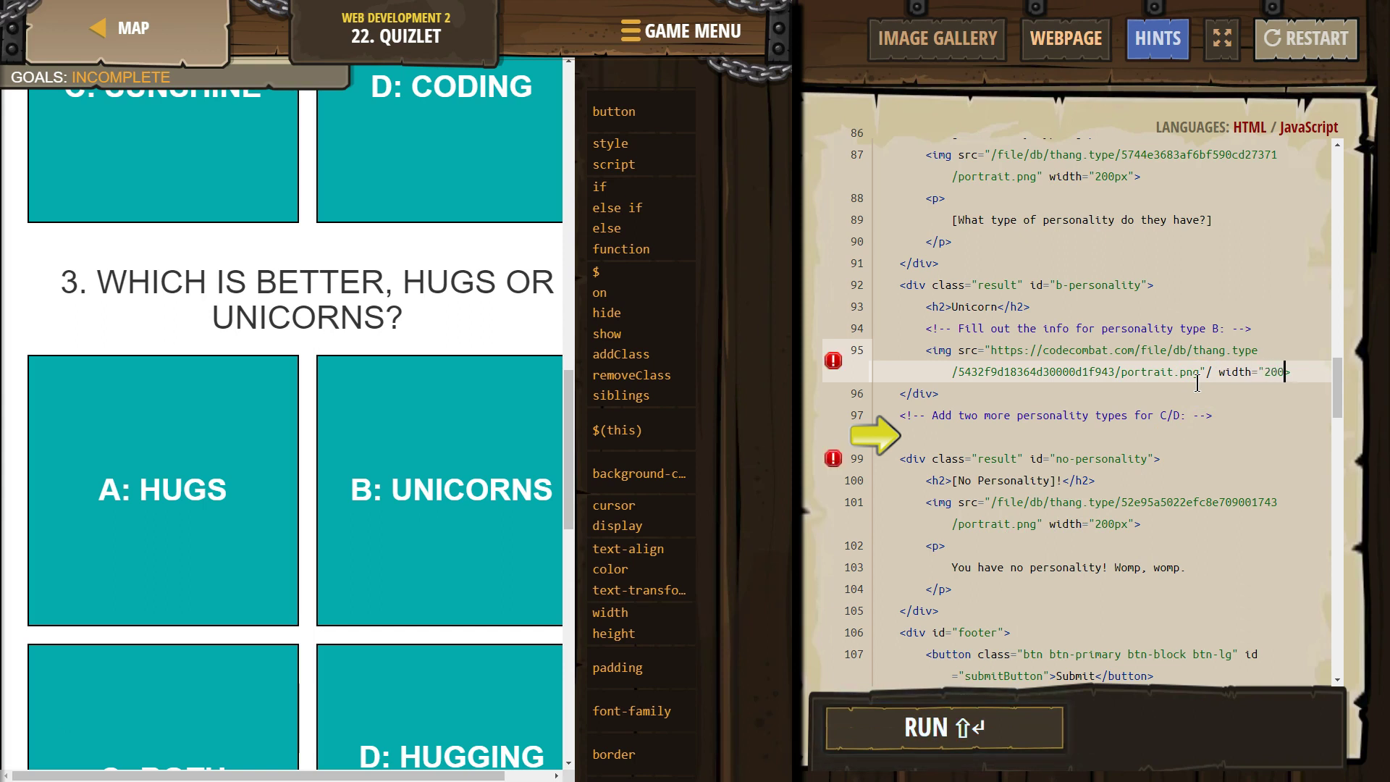
pyautogui.write('px"')
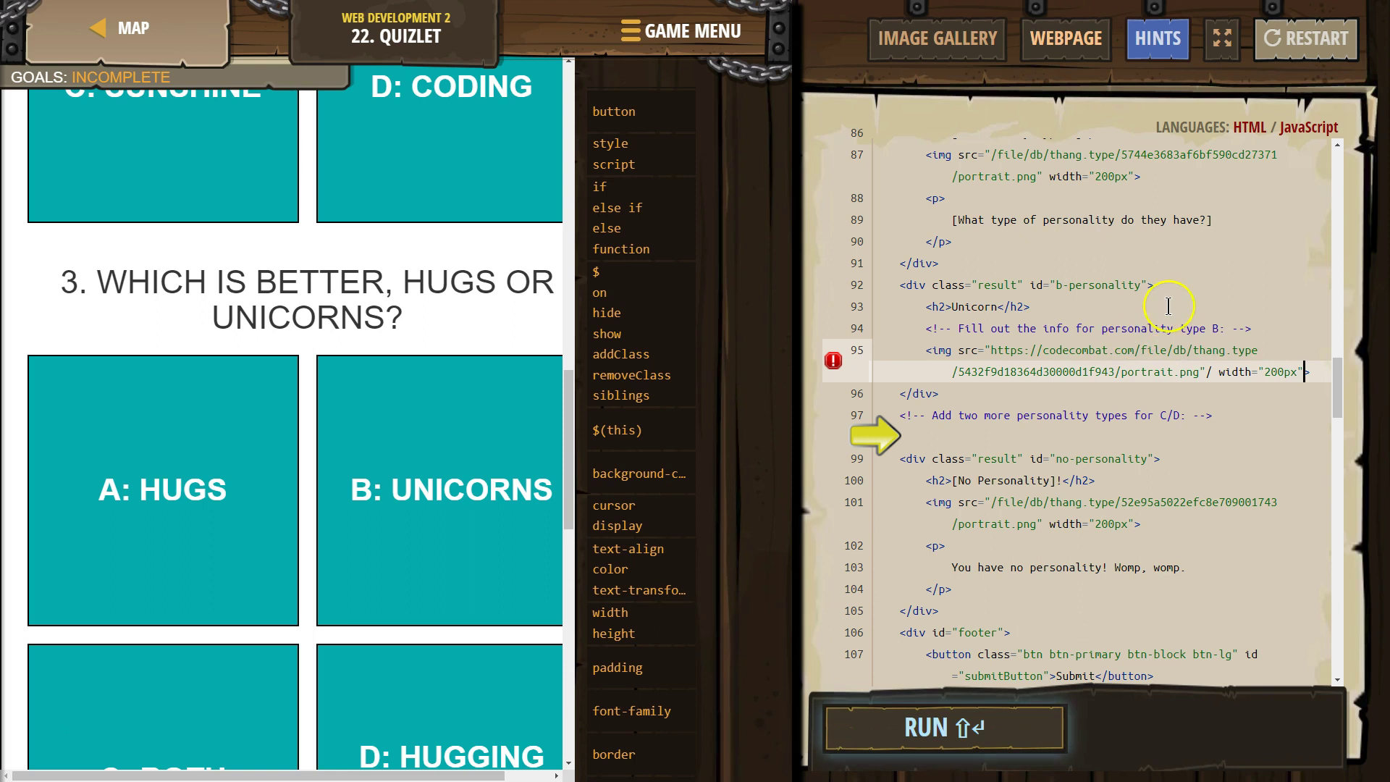
pyautogui.write('>')
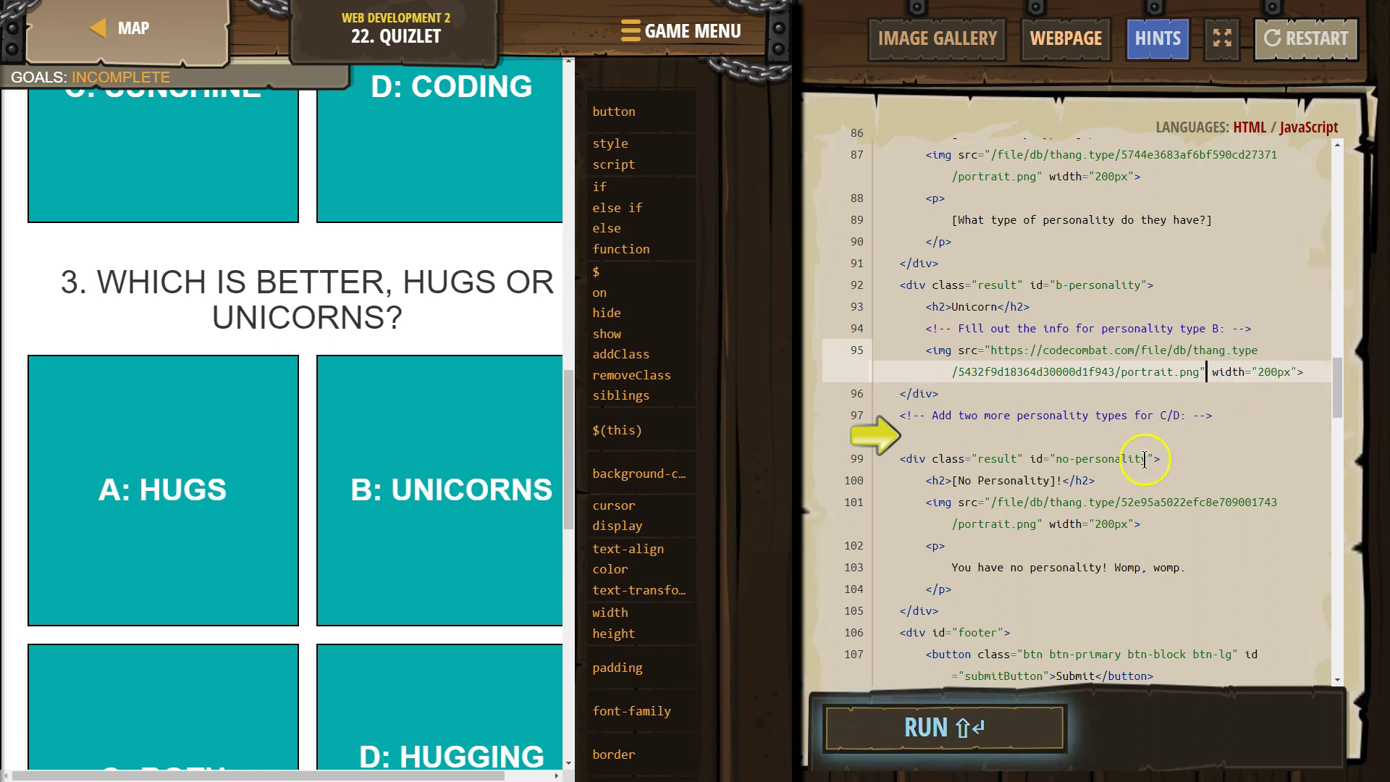
pyautogui.scroll(-1, 379, 504)
pyautogui.scroll(-2, 457, 481)
pyautogui.scroll(-5, 338, 513)
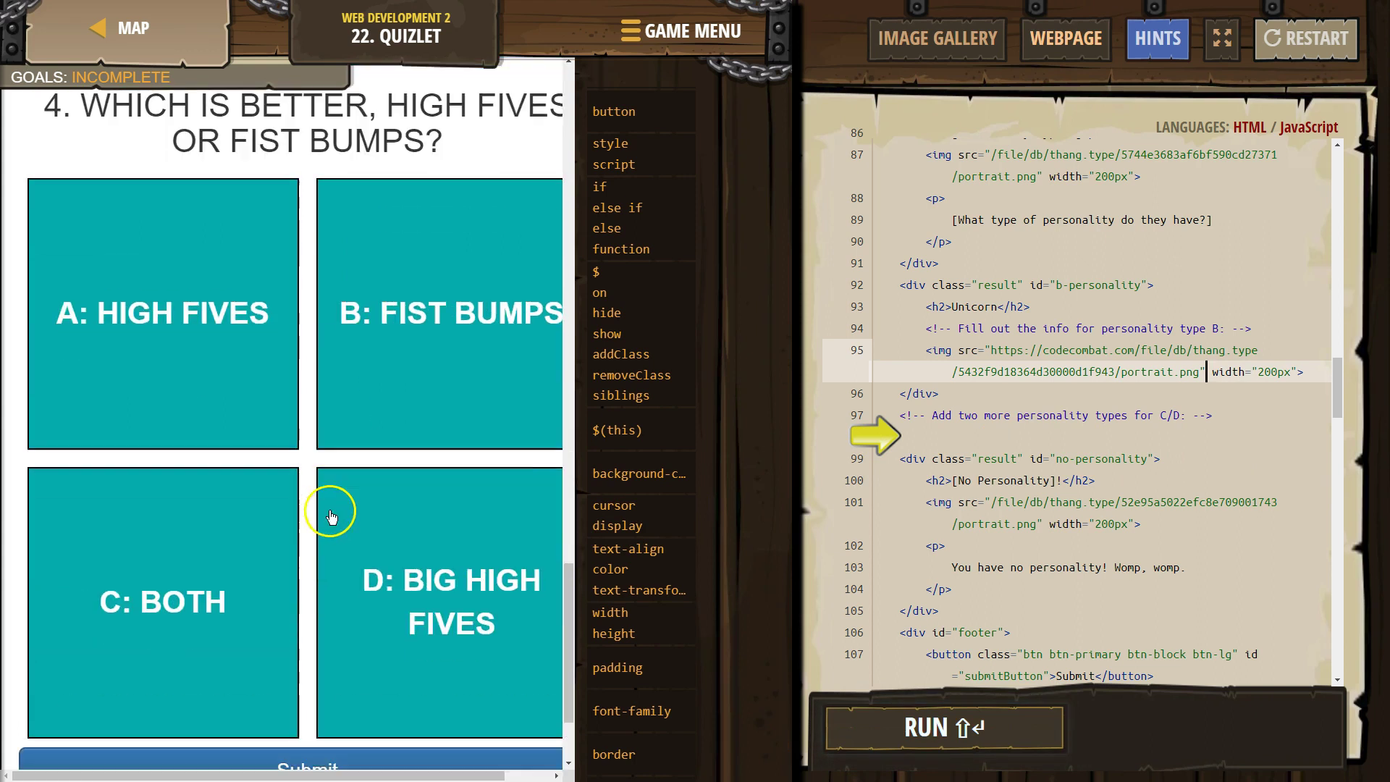
pyautogui.scroll(-2, 338, 512)
pyautogui.scroll(-1, 435, 514)
pyautogui.scroll(1, 977, 483)
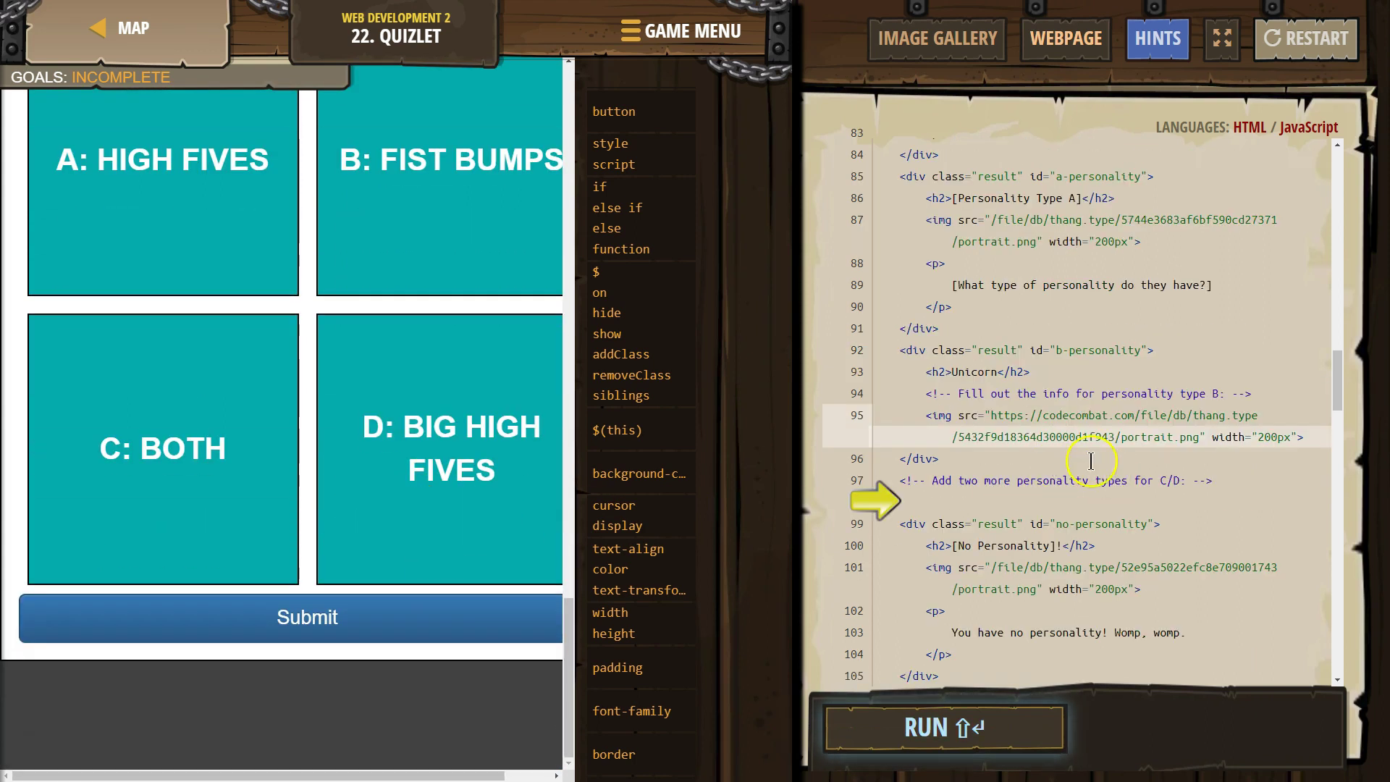
pyautogui.scroll(-1, 1099, 459)
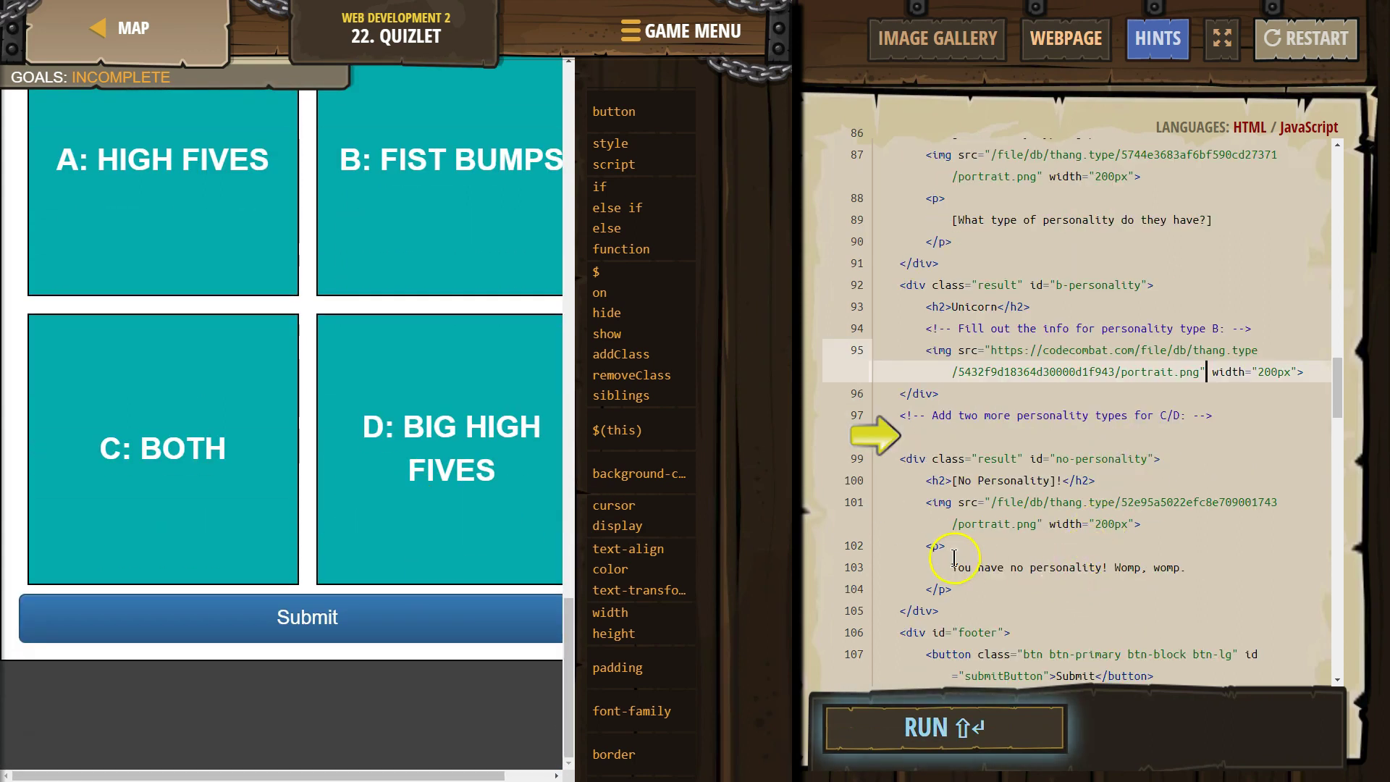
# Step: Add a closed paragraph 'Unicorns rock!!' on a new line below the Unicorn img tag
pyautogui.click(954, 589)
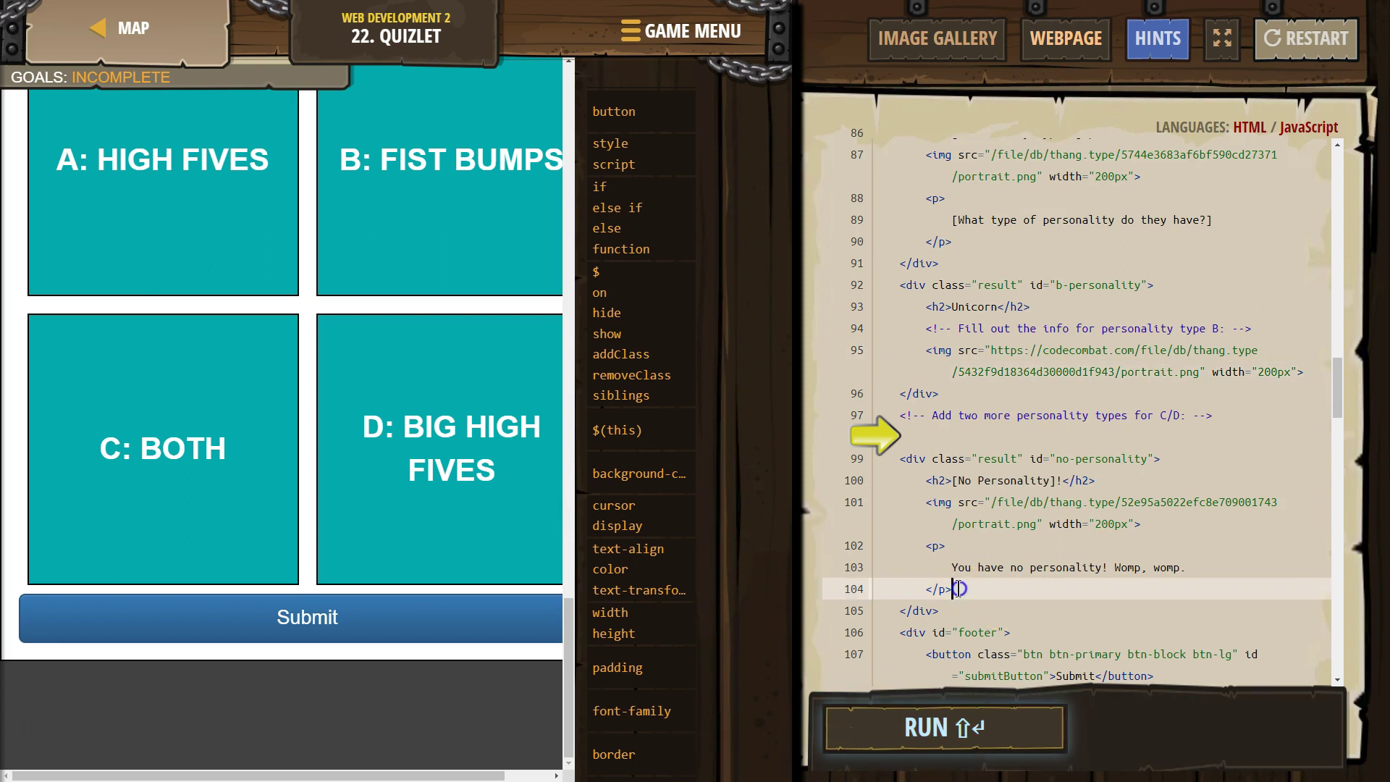
pyautogui.click(1303, 372)
pyautogui.press('Return')
pyautogui.write('<p>')
pyautogui.press('Return')
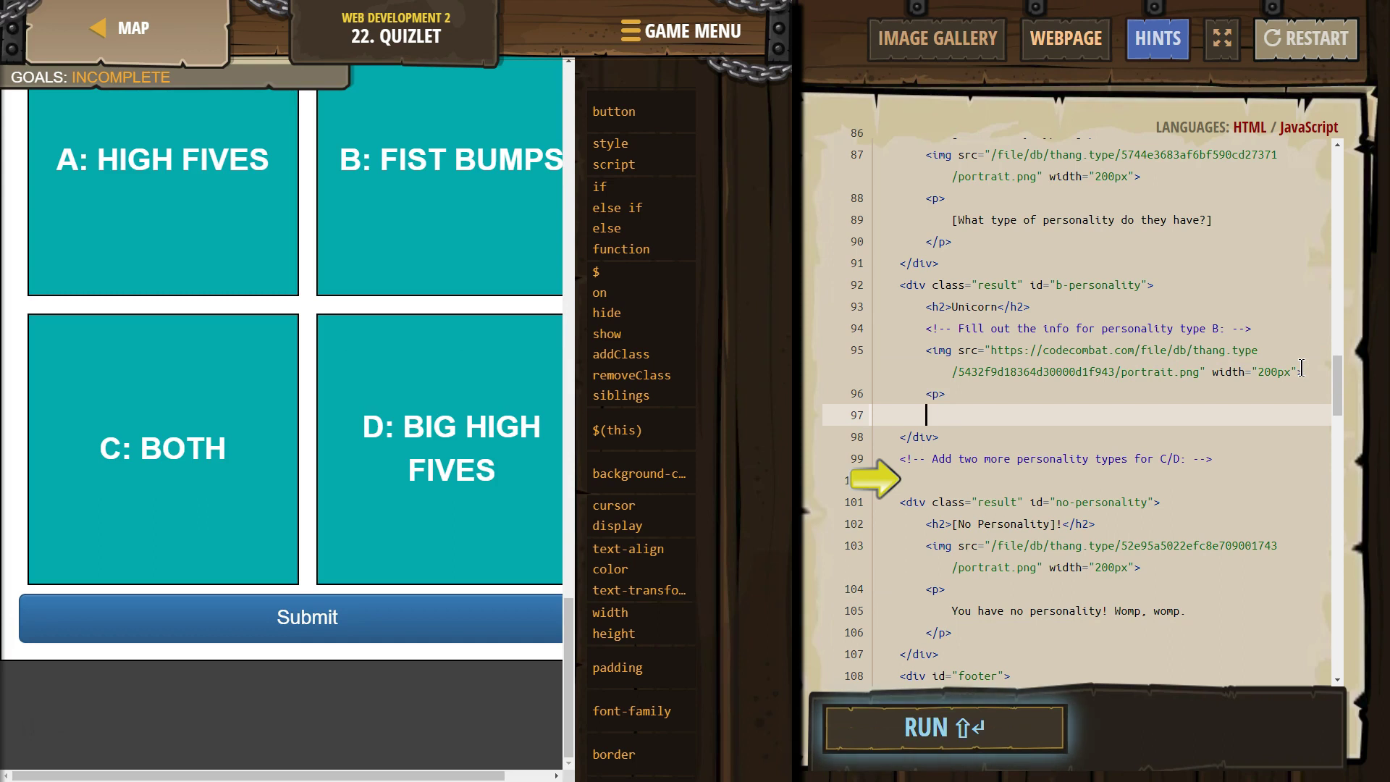
pyautogui.write('Unicorns')
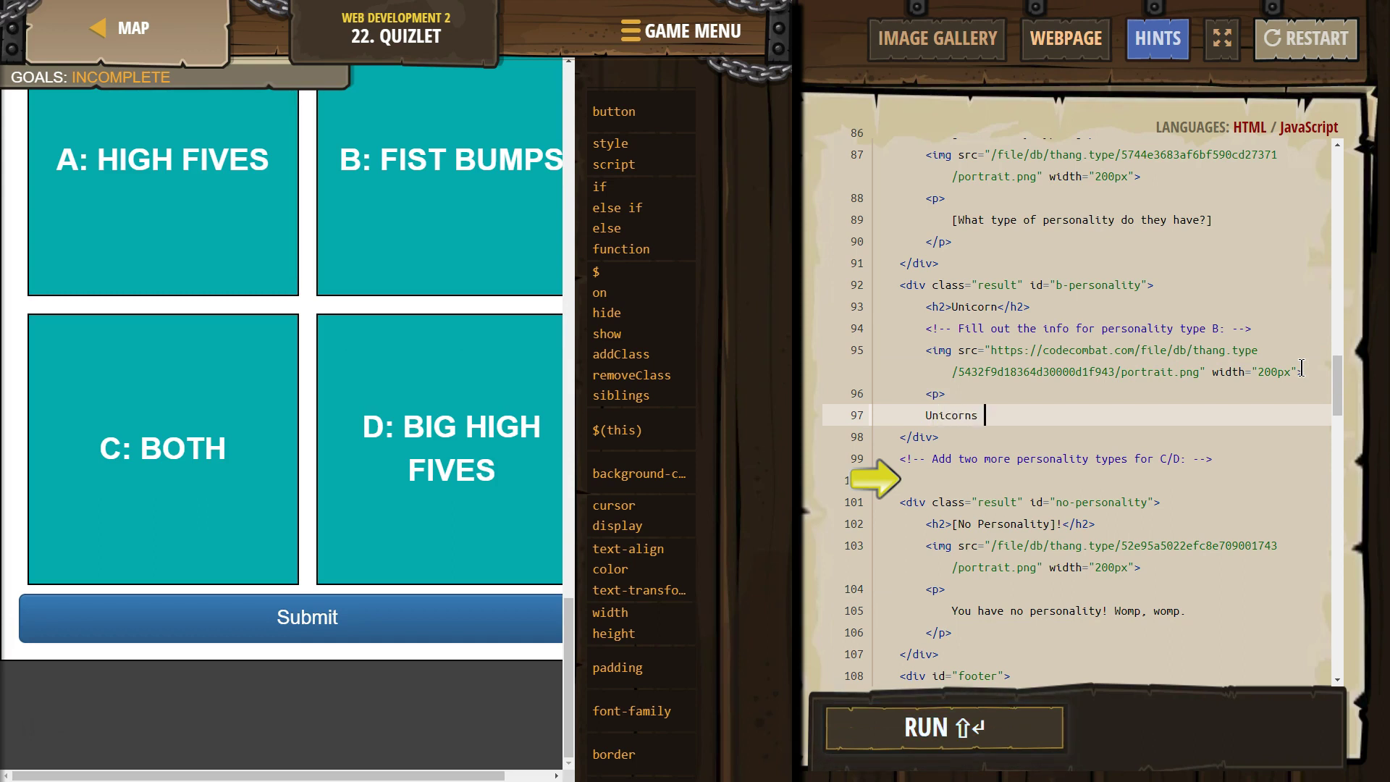
pyautogui.write('!!')
pyautogui.press('Return')
pyautogui.write('/p>')
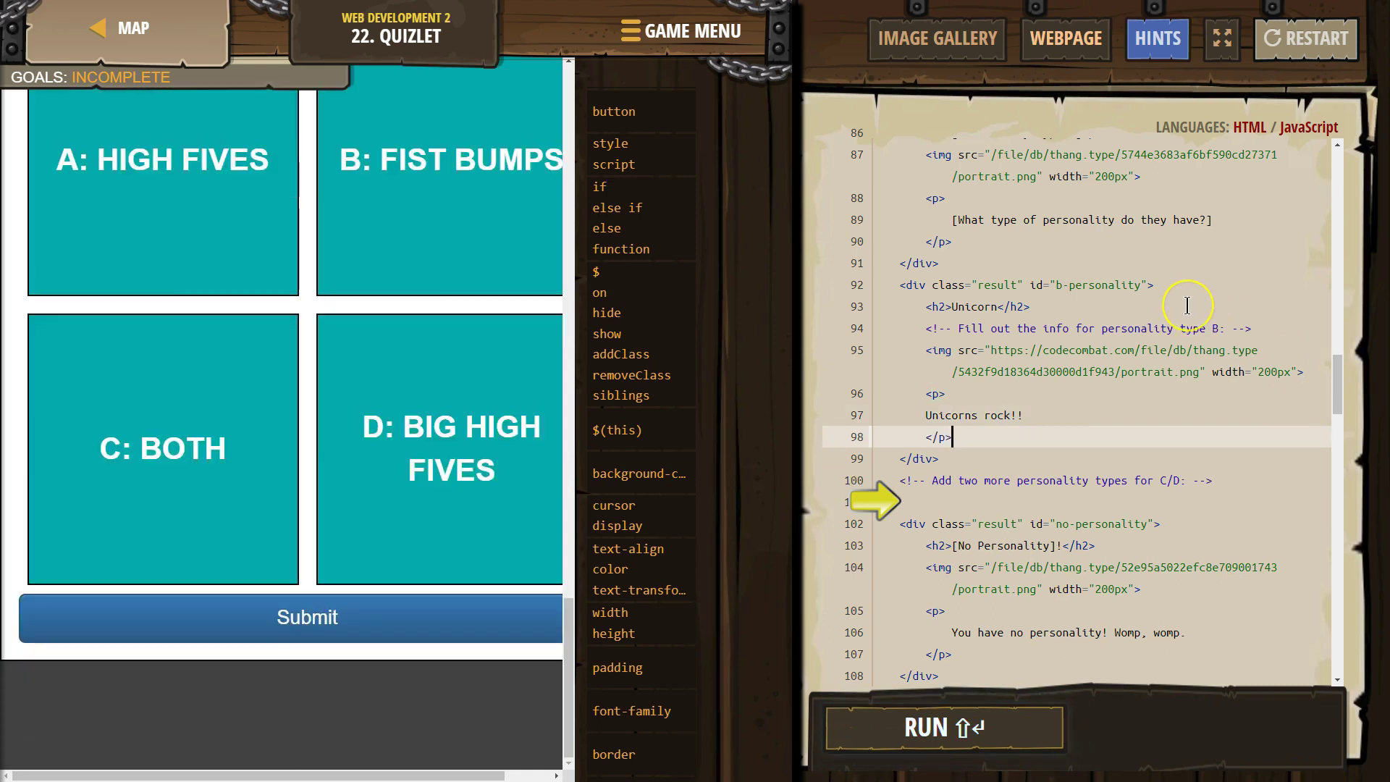
pyautogui.press('Up')
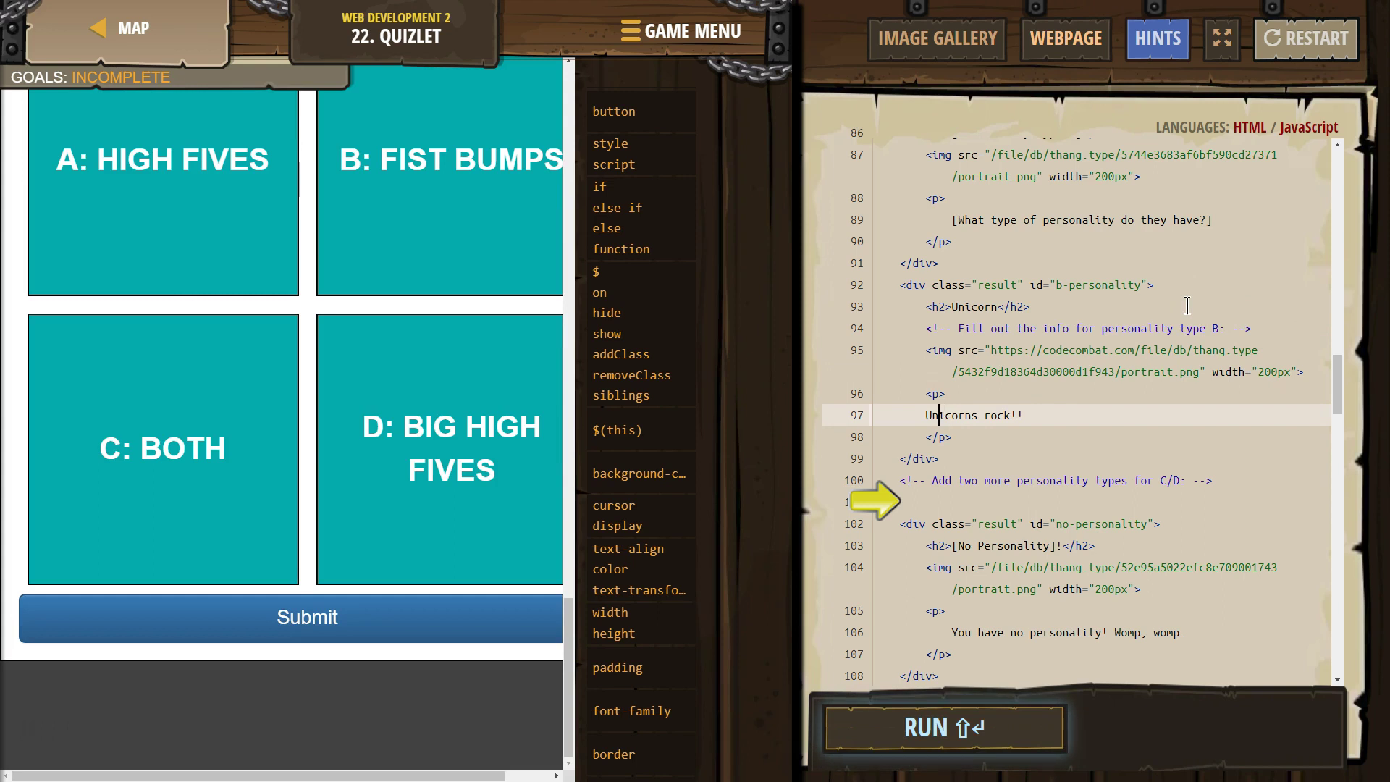
pyautogui.scroll(-3, 1076, 375)
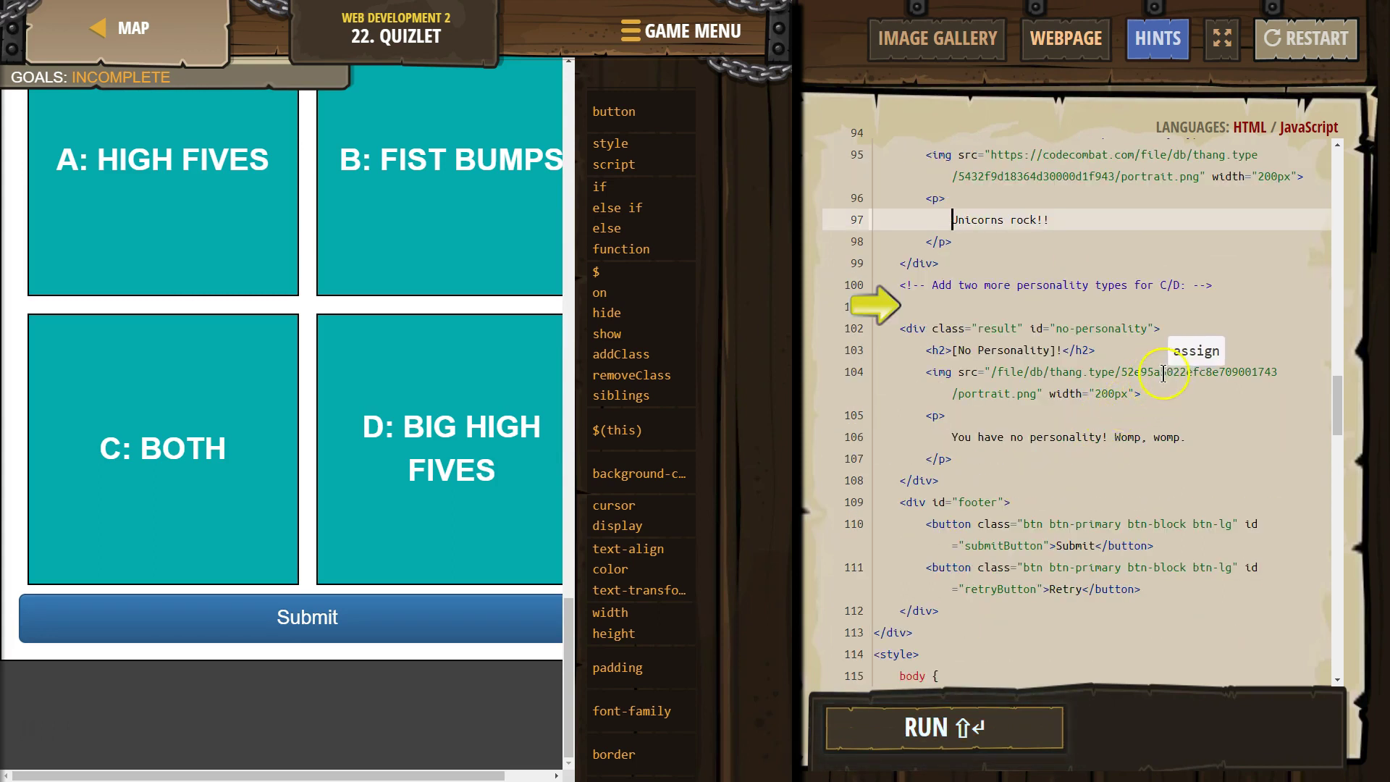
pyautogui.click(959, 262)
pyautogui.scroll(1, 1007, 326)
pyautogui.scroll(1, 1072, 378)
pyautogui.scroll(1, 1137, 476)
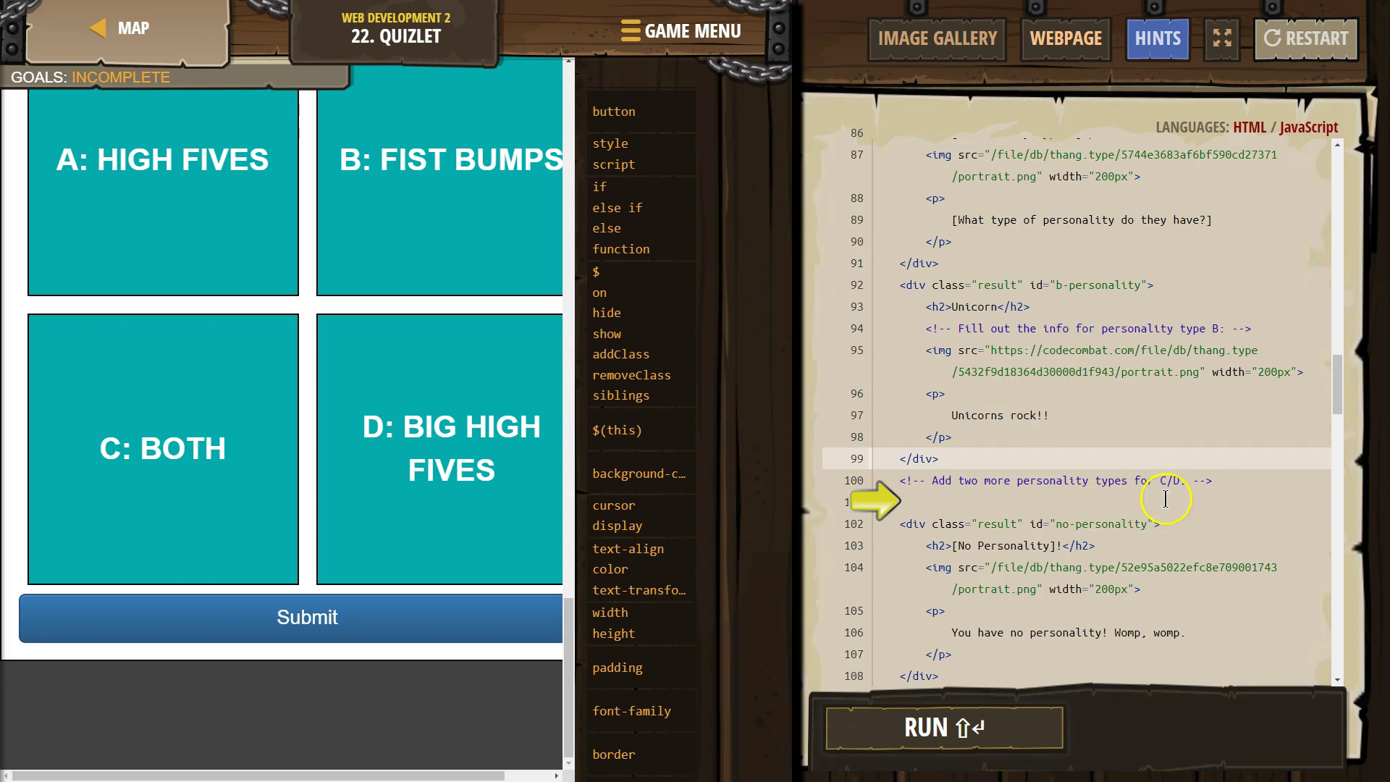
# Step: Paste a copy of the Unicorn block under the C/D comment, renaming it c-personality and Star
pyautogui.moveTo(948, 464); pyautogui.dragTo(902, 288)
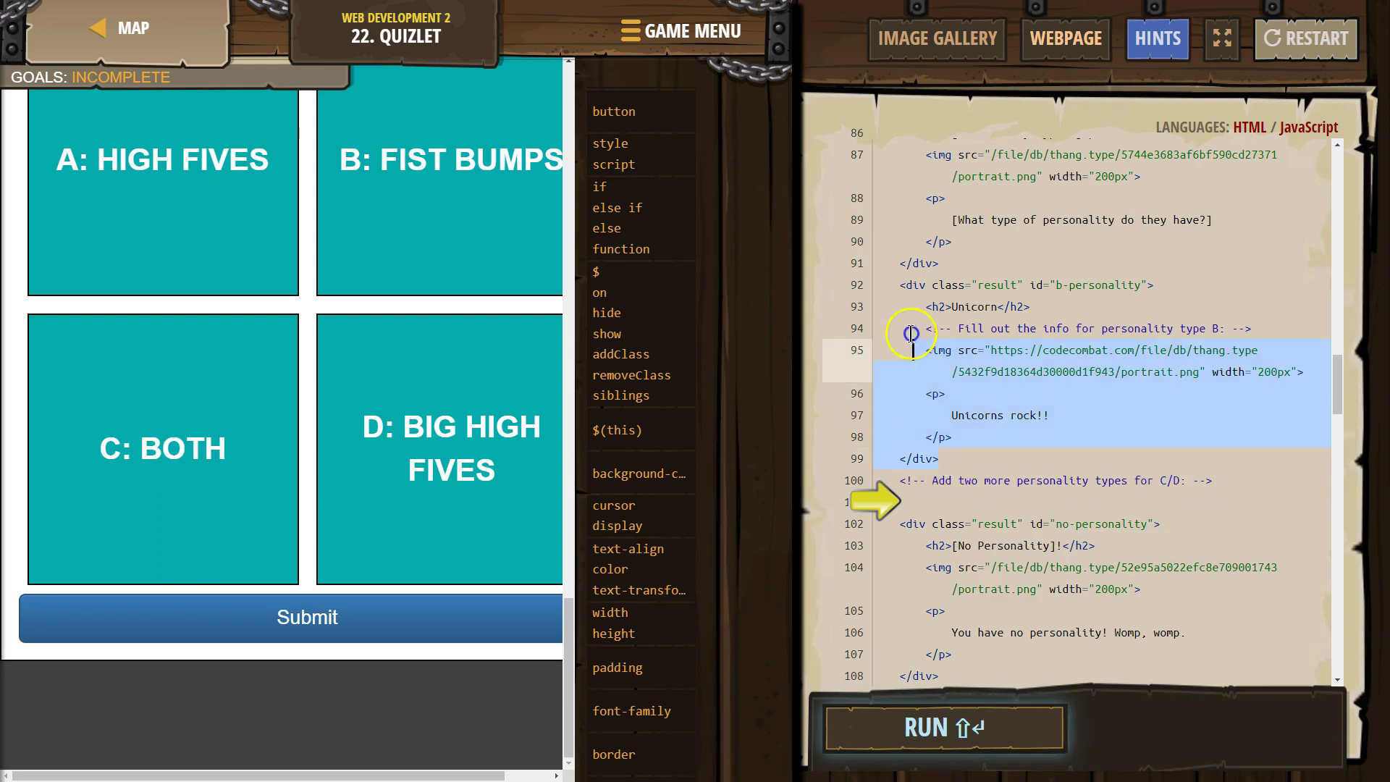
pyautogui.rightClick(944, 320)
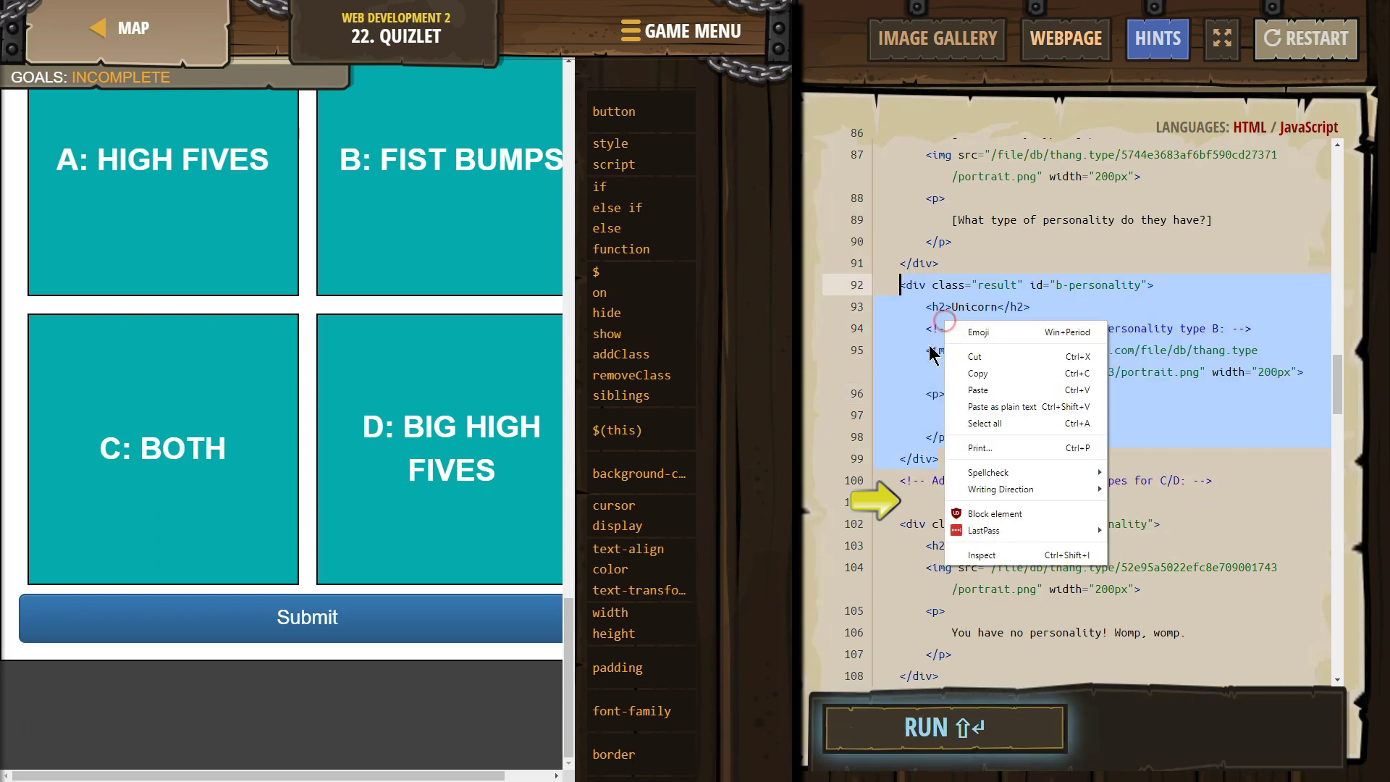
pyautogui.click(971, 373)
pyautogui.click(949, 510)
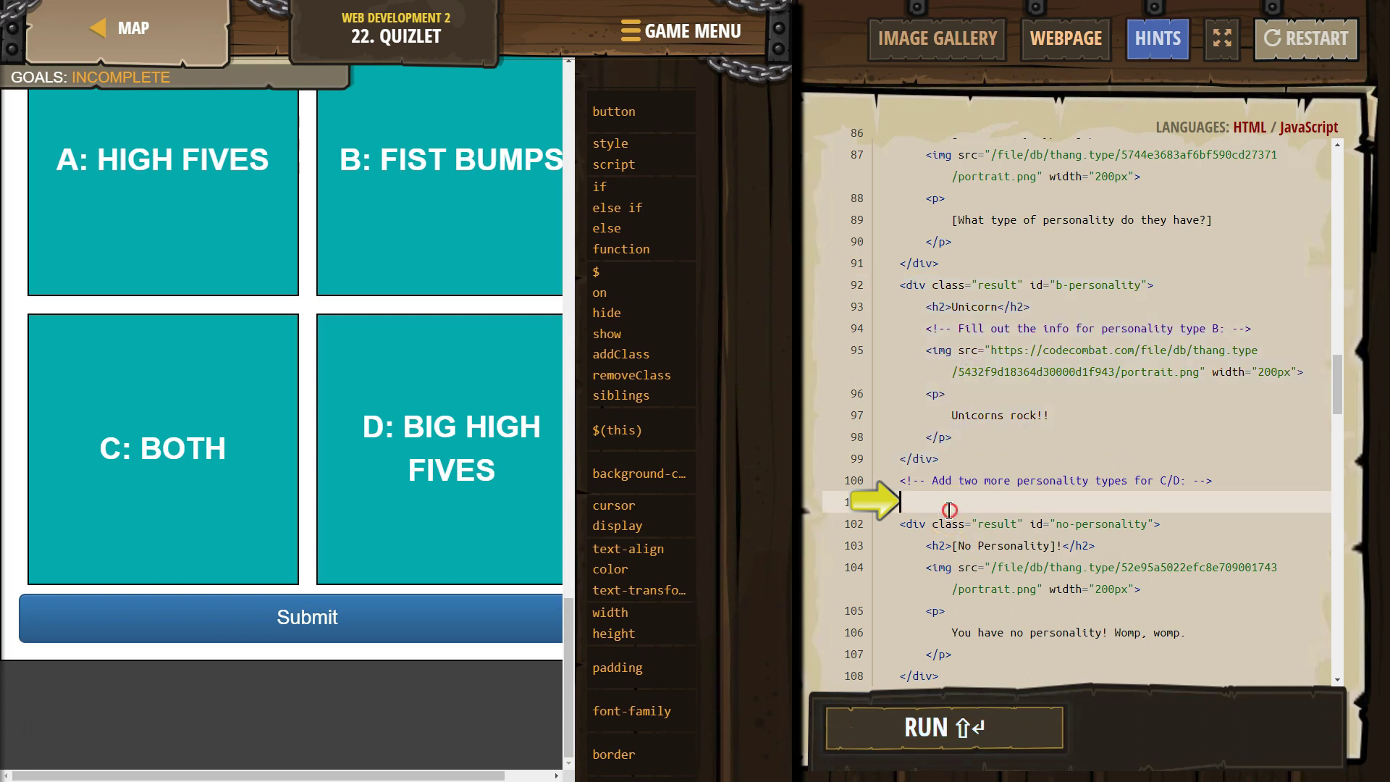
pyautogui.rightClick(949, 510)
pyautogui.click(1010, 358)
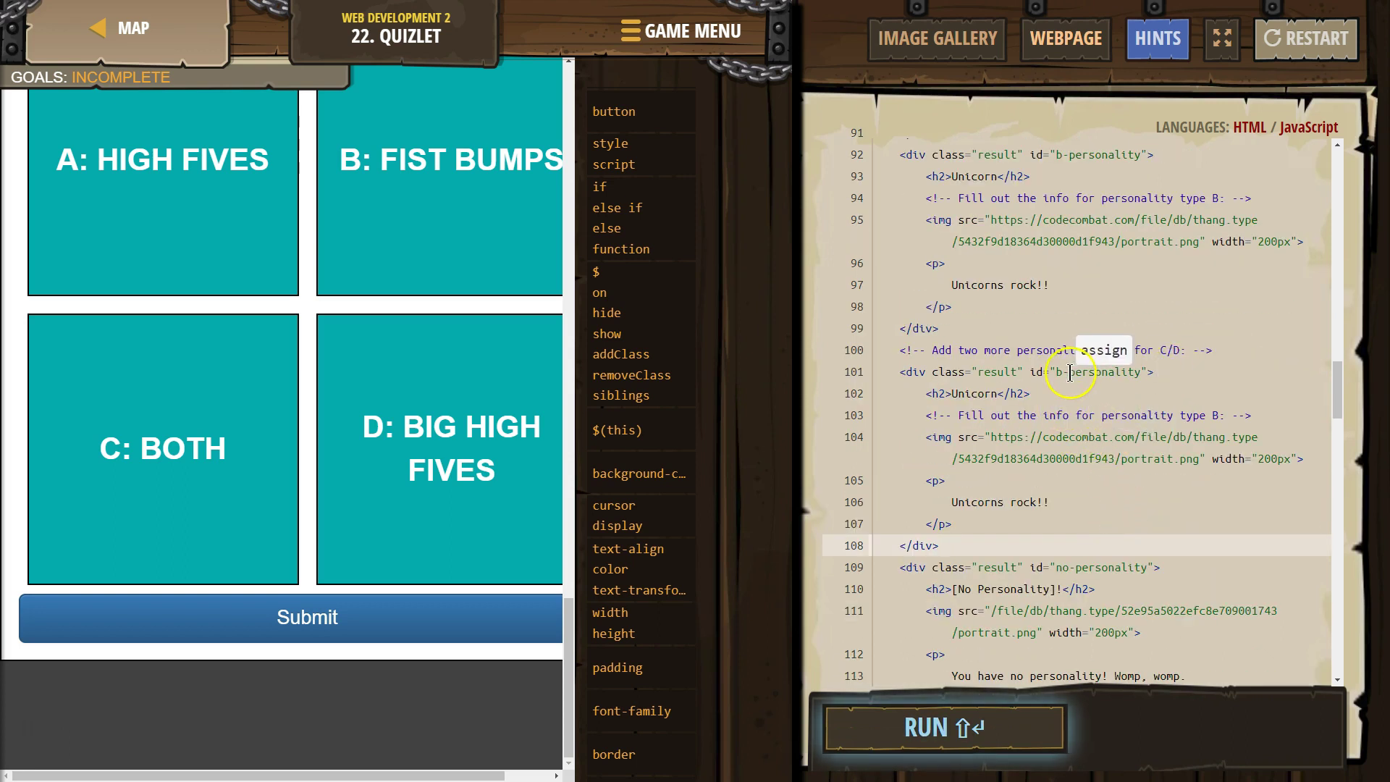
pyautogui.click(1062, 372)
pyautogui.scroll(2, 1146, 429)
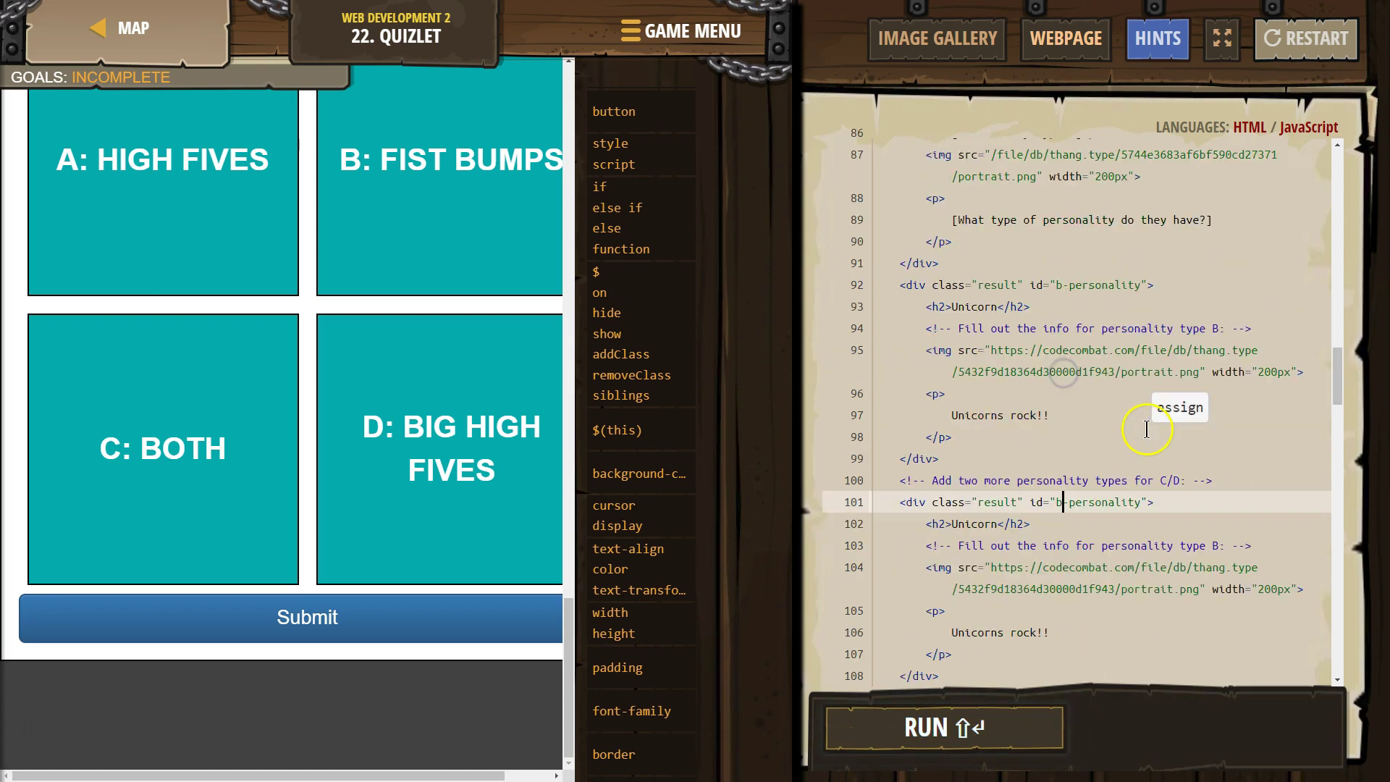
pyautogui.scroll(2, 1146, 423)
pyautogui.scroll(-1, 1143, 408)
pyautogui.scroll(-1, 1140, 398)
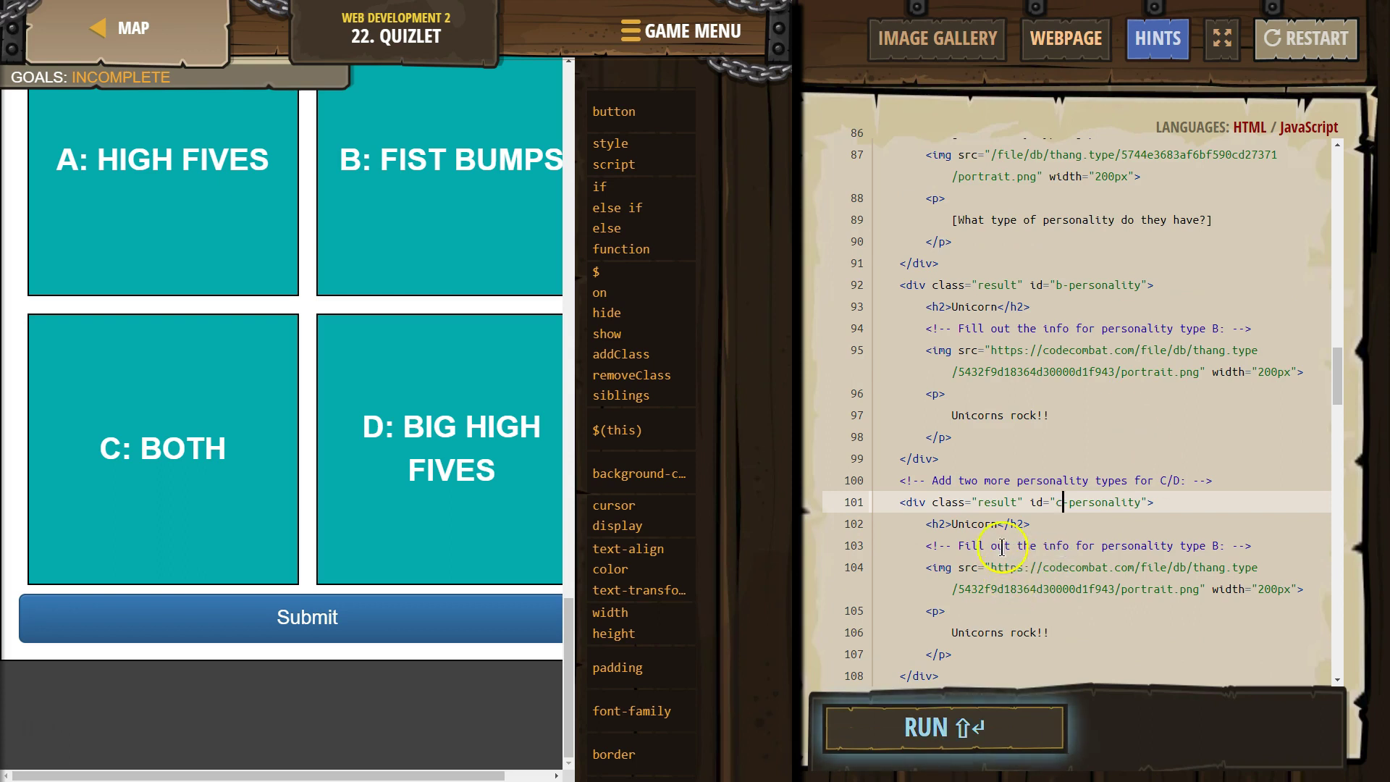
pyautogui.doubleClick(975, 524)
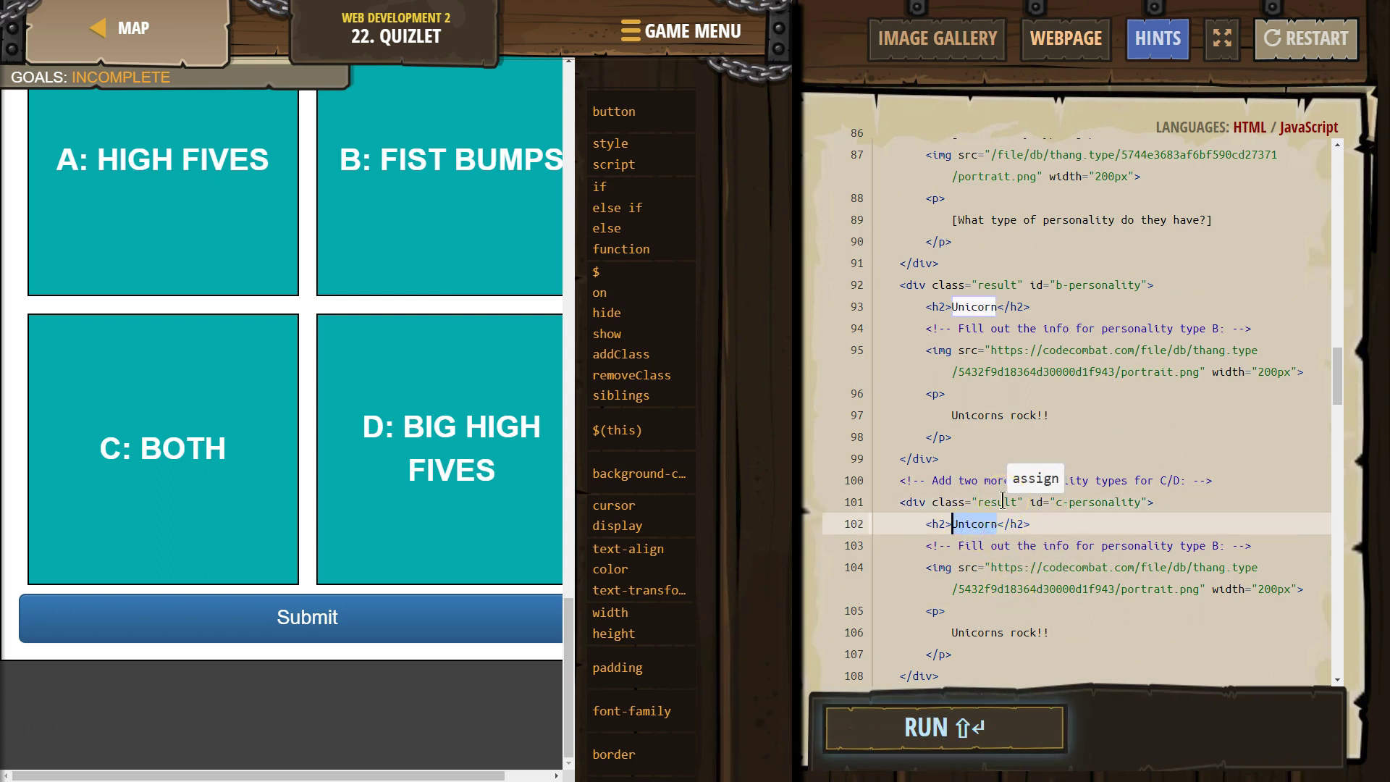
pyautogui.write('Sta')
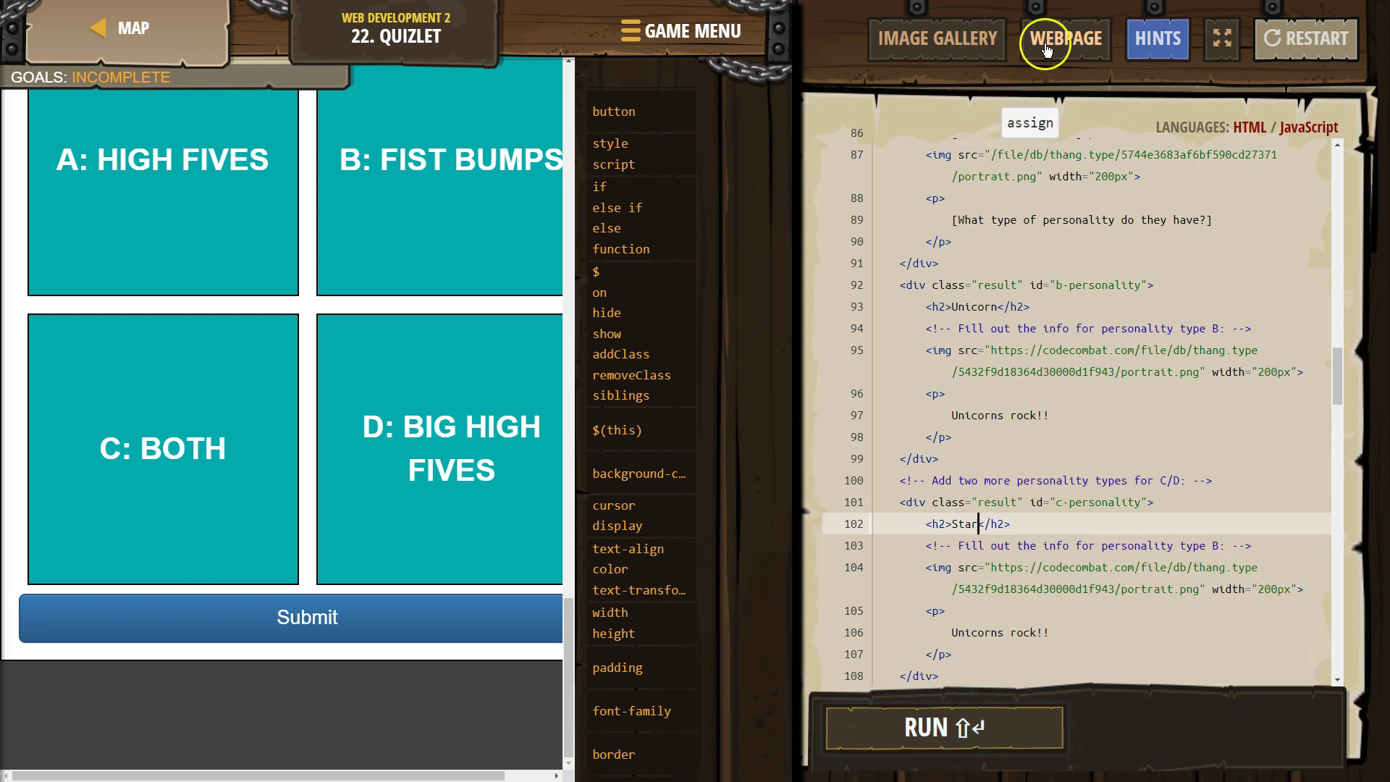
# Step: Copy the blonde hero portrait's img tag from the Image Gallery
pyautogui.click(993, 44)
pyautogui.scroll(-3, 497, 476)
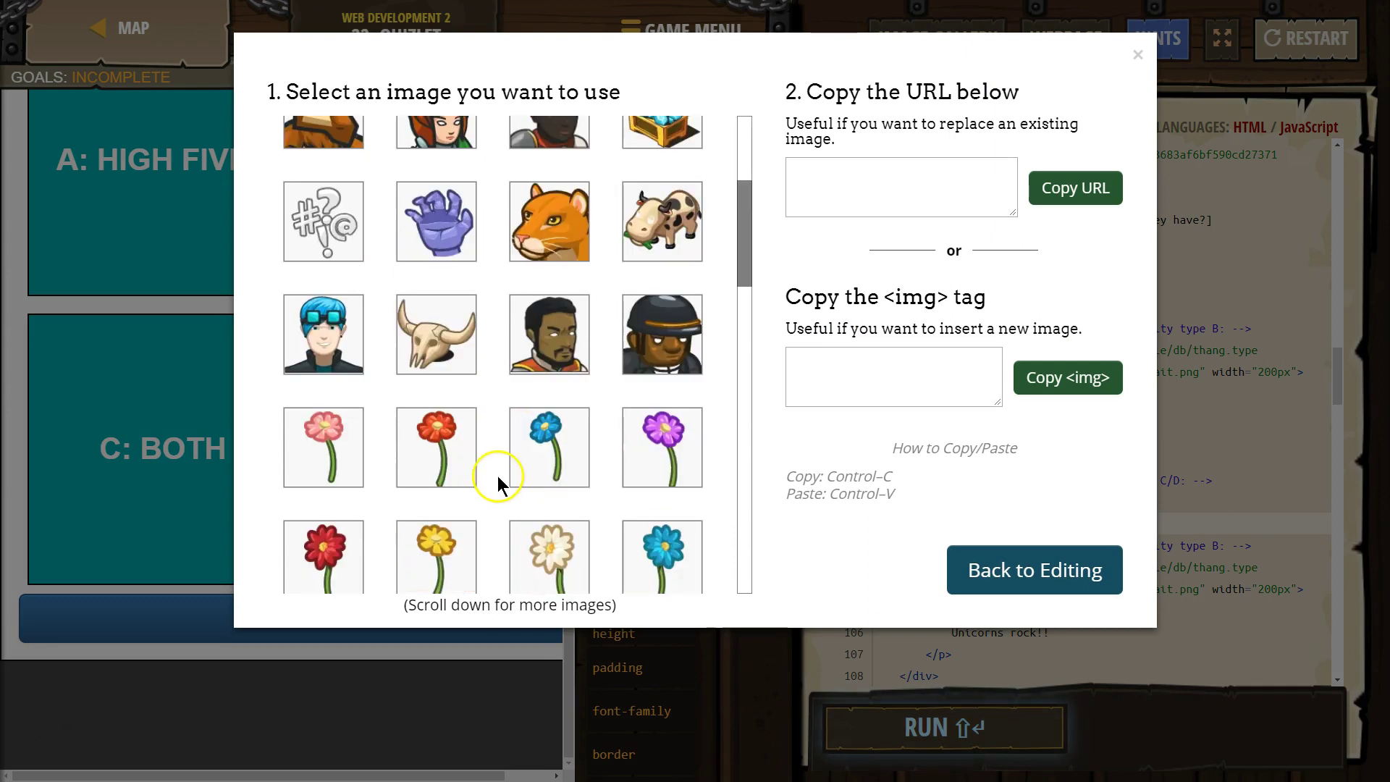
pyautogui.scroll(-3, 498, 476)
pyautogui.scroll(-2, 498, 473)
pyautogui.click(435, 350)
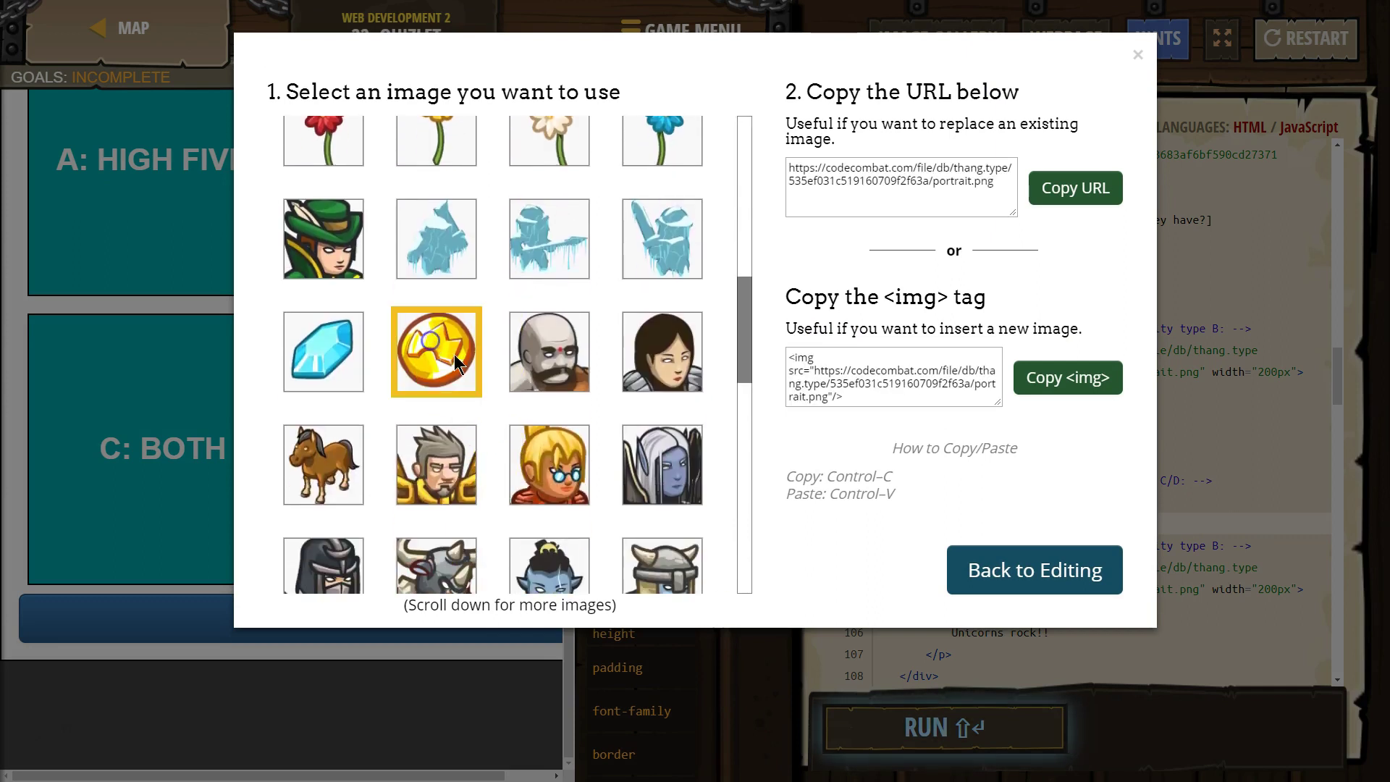
pyautogui.click(542, 458)
pyautogui.click(1069, 380)
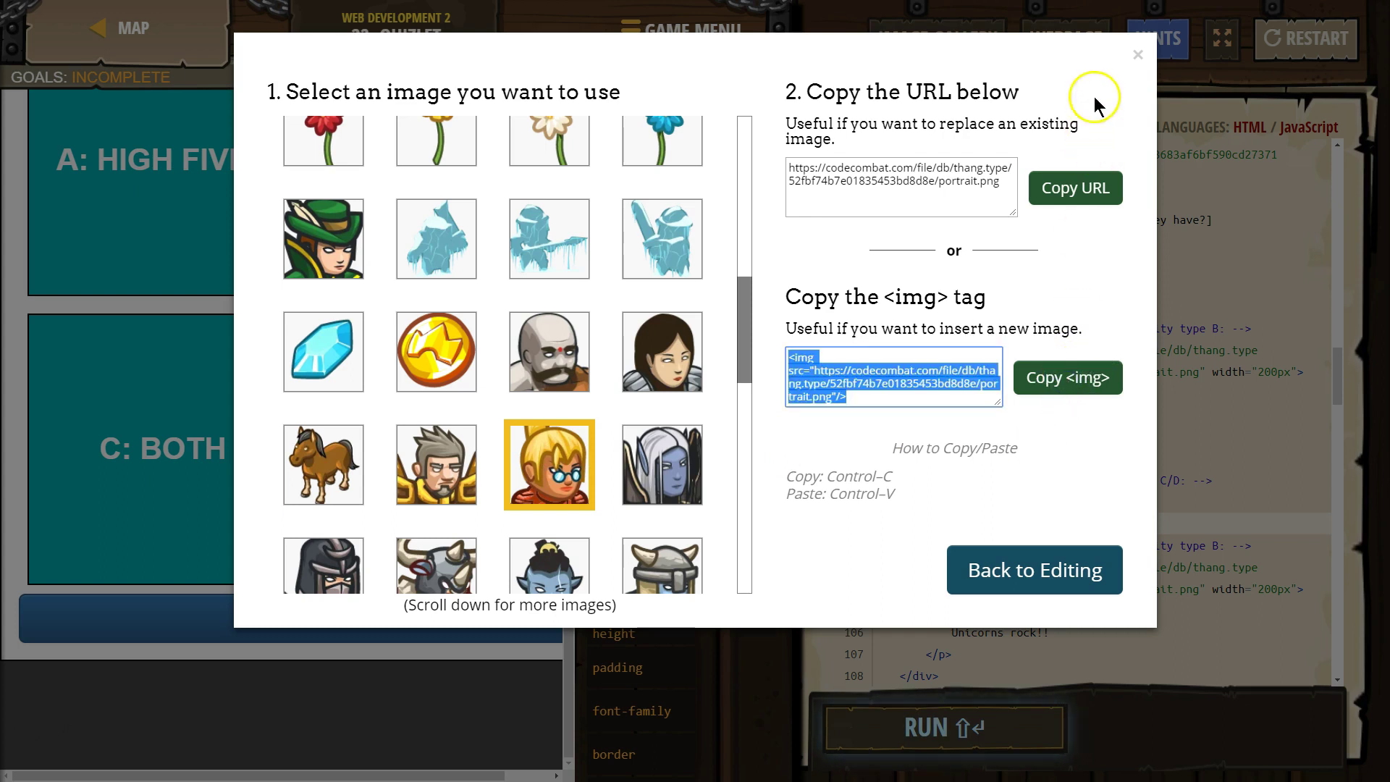
pyautogui.click(1070, 580)
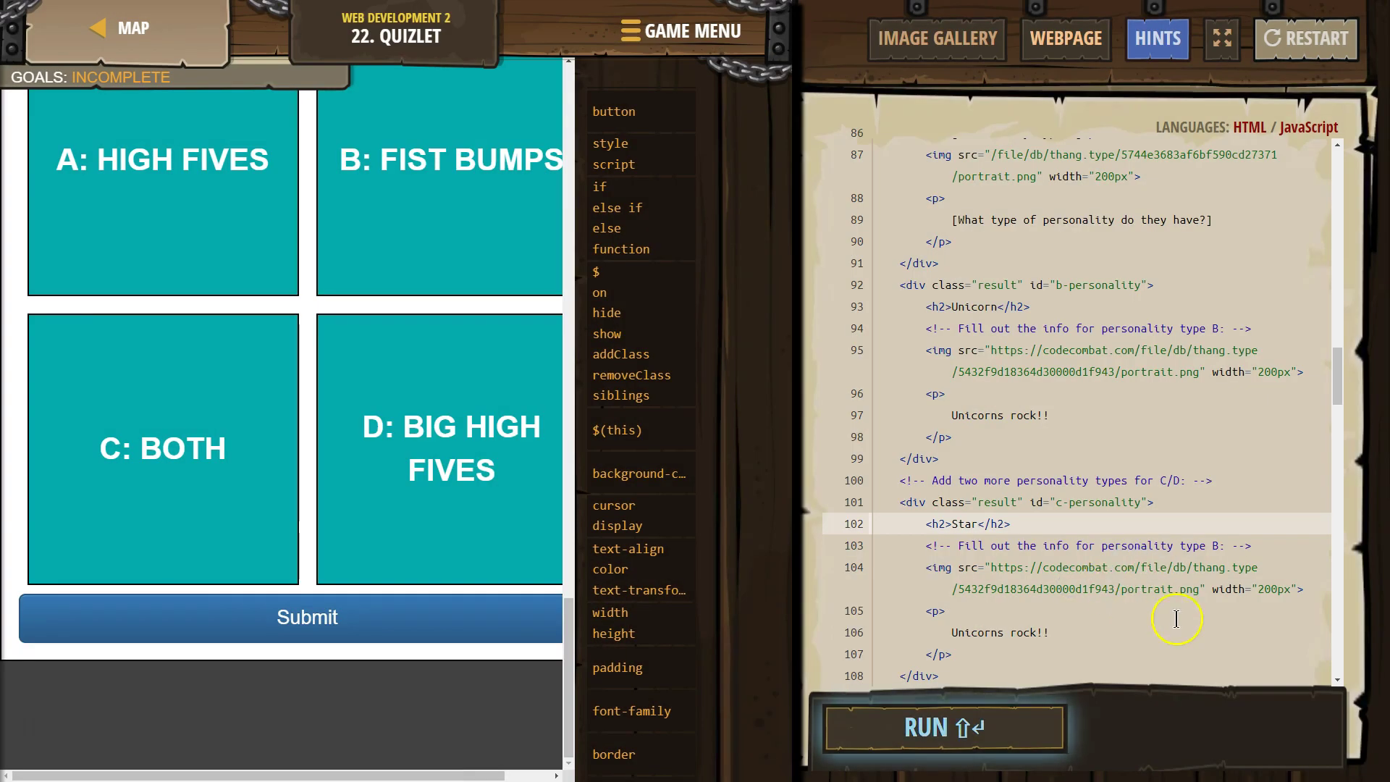
# Step: Replace the Star block's img tag with the blonde hero tag and rewrite the paragraph as 'Shine bright!'
pyautogui.click(1213, 590)
pyautogui.moveTo(1213, 589); pyautogui.dragTo(924, 567)
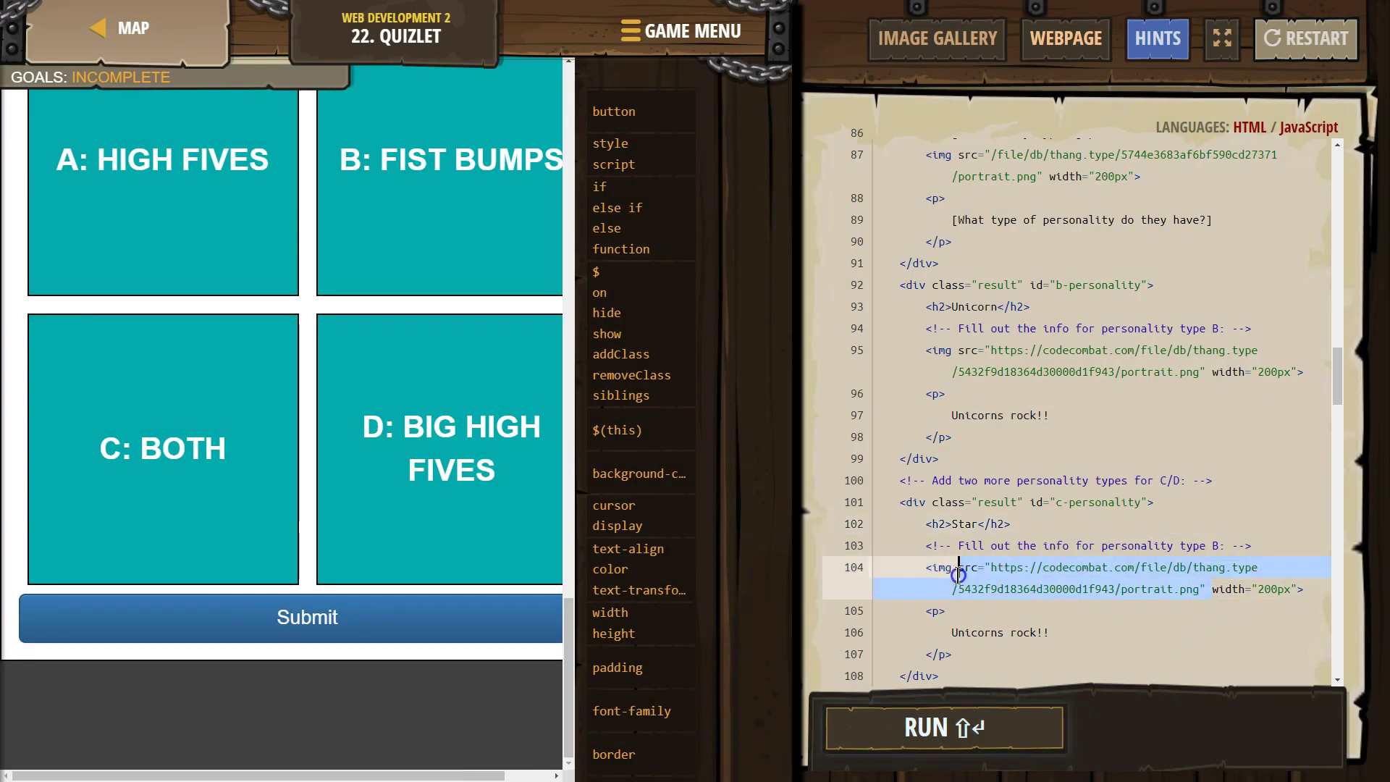
pyautogui.press('BackSpace')
pyautogui.rightClick(922, 567)
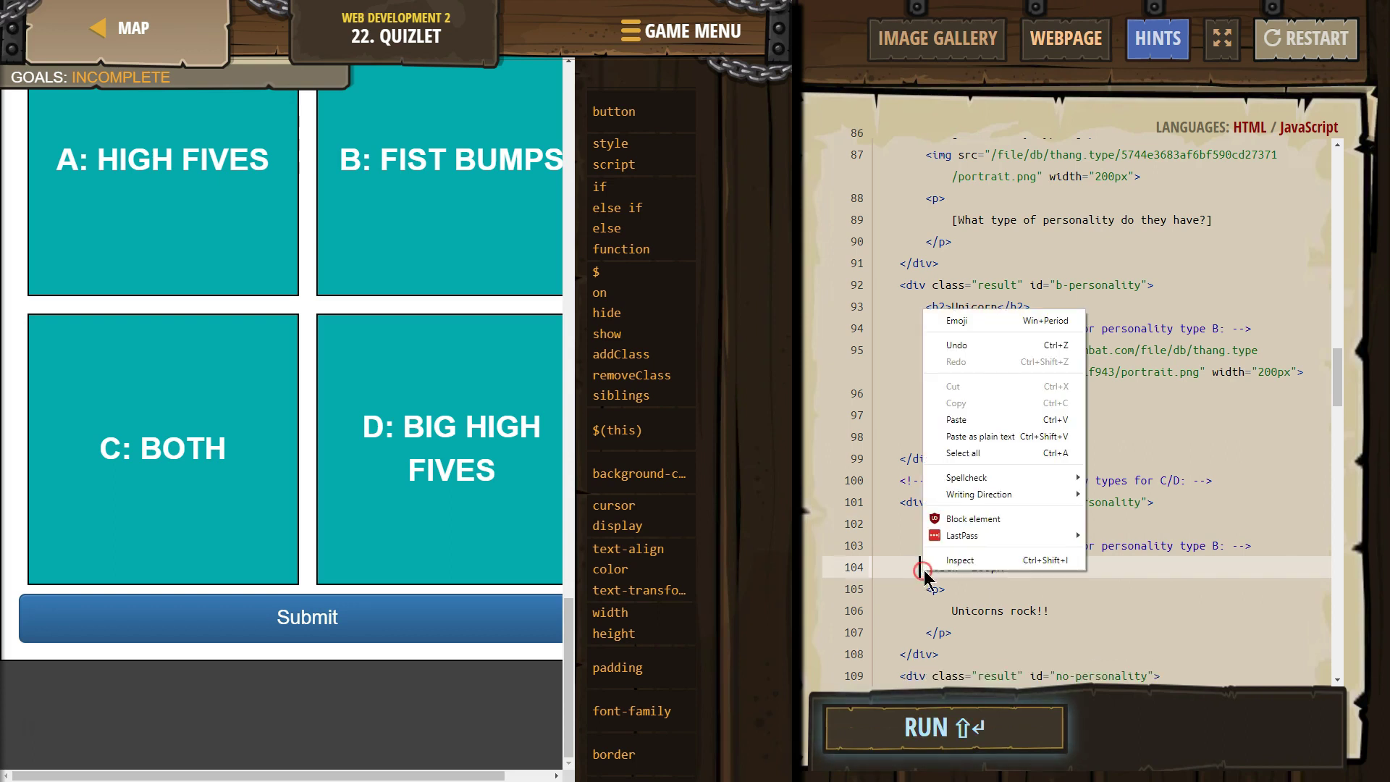
pyautogui.click(962, 417)
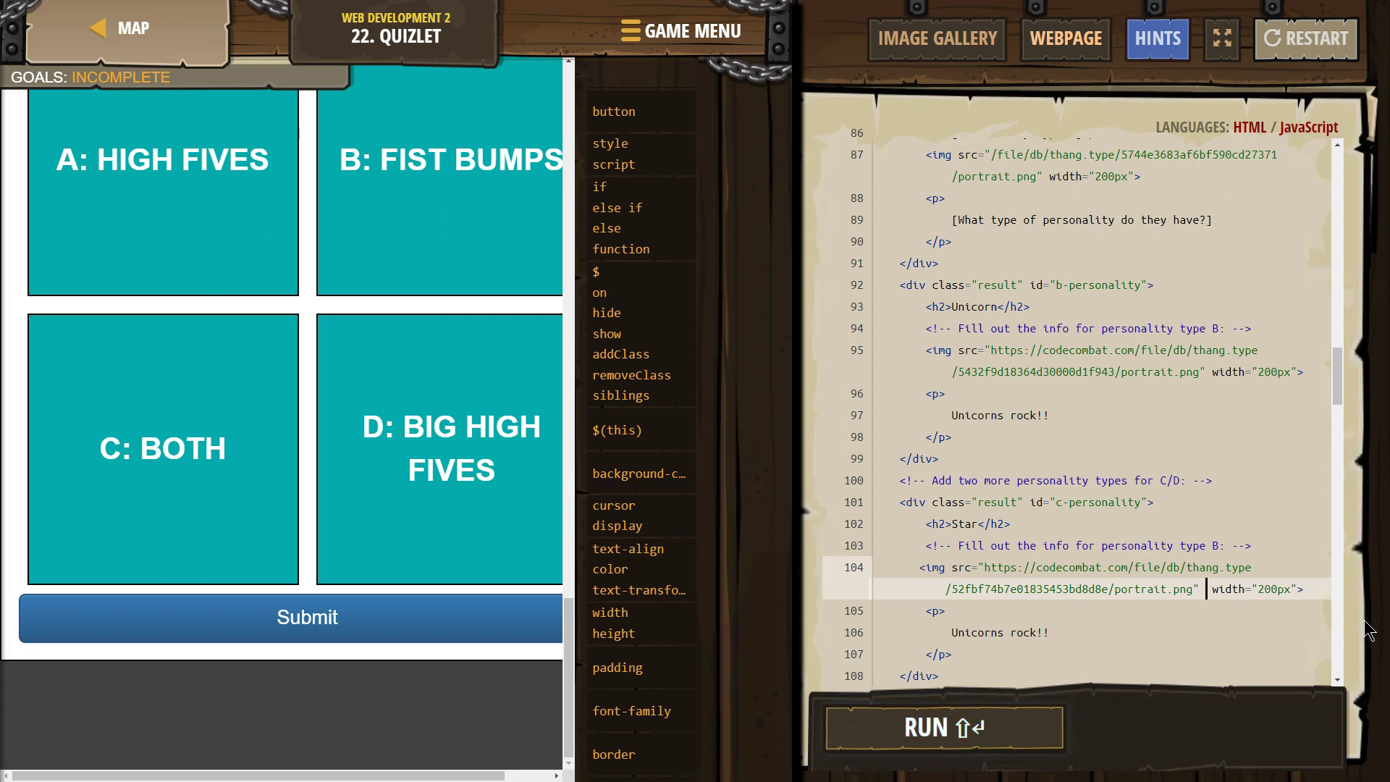
pyautogui.scroll(-1, 997, 561)
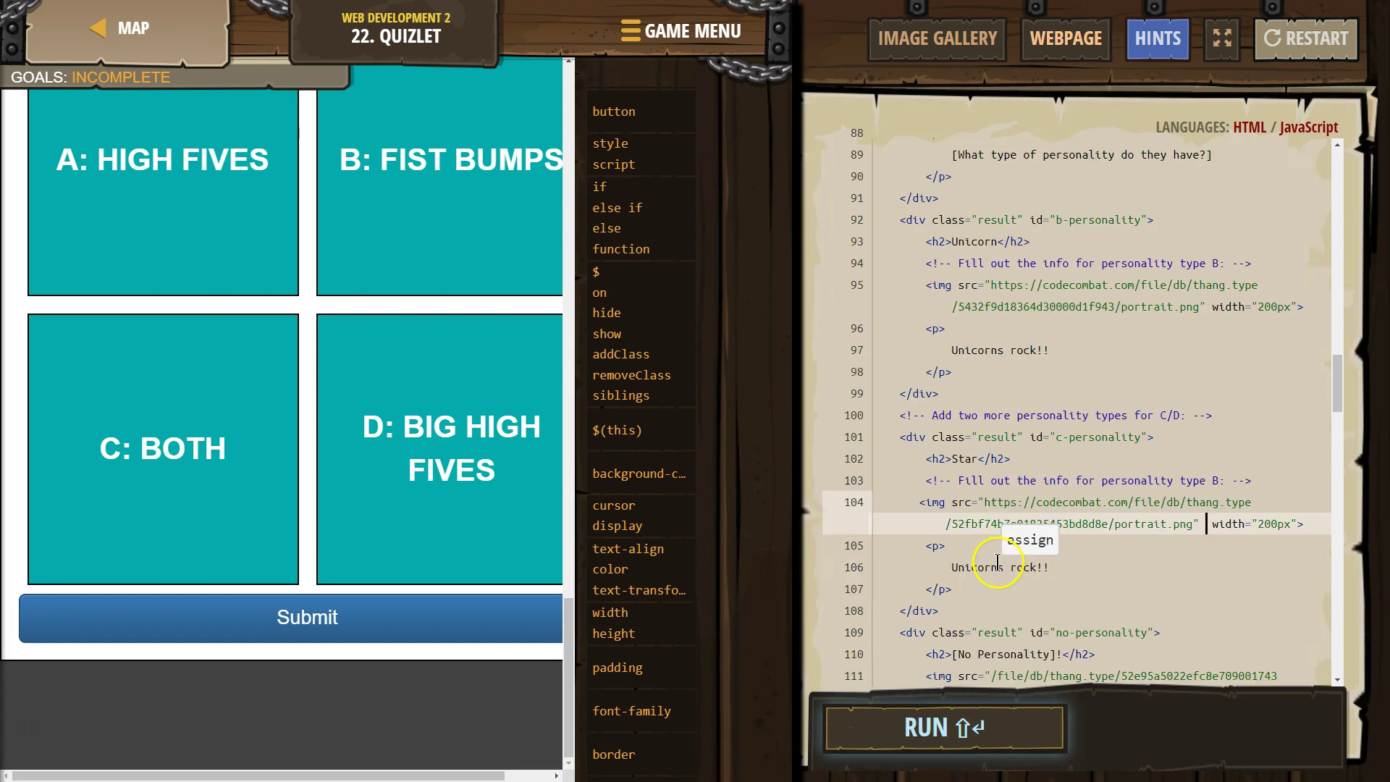
pyautogui.moveTo(1050, 566); pyautogui.dragTo(964, 567)
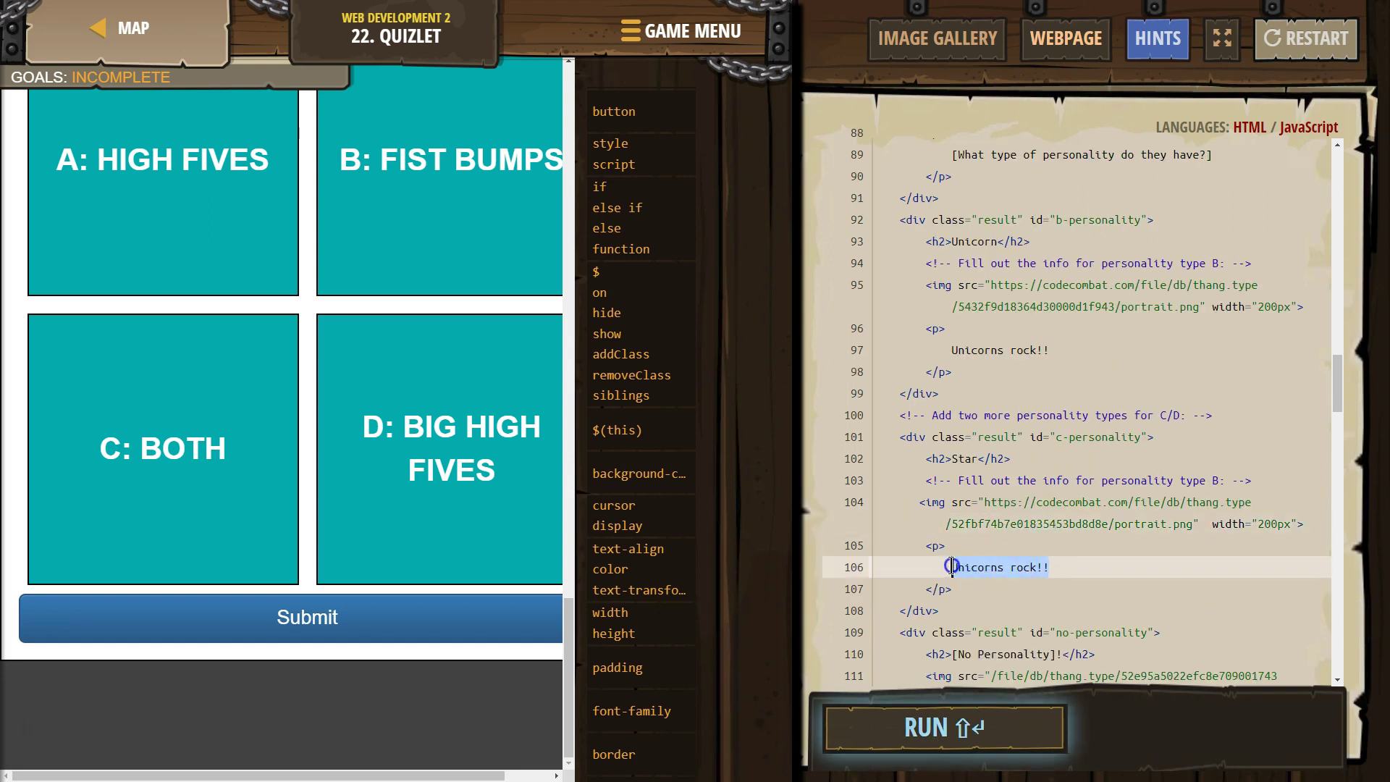
pyautogui.write('Shine bright!')
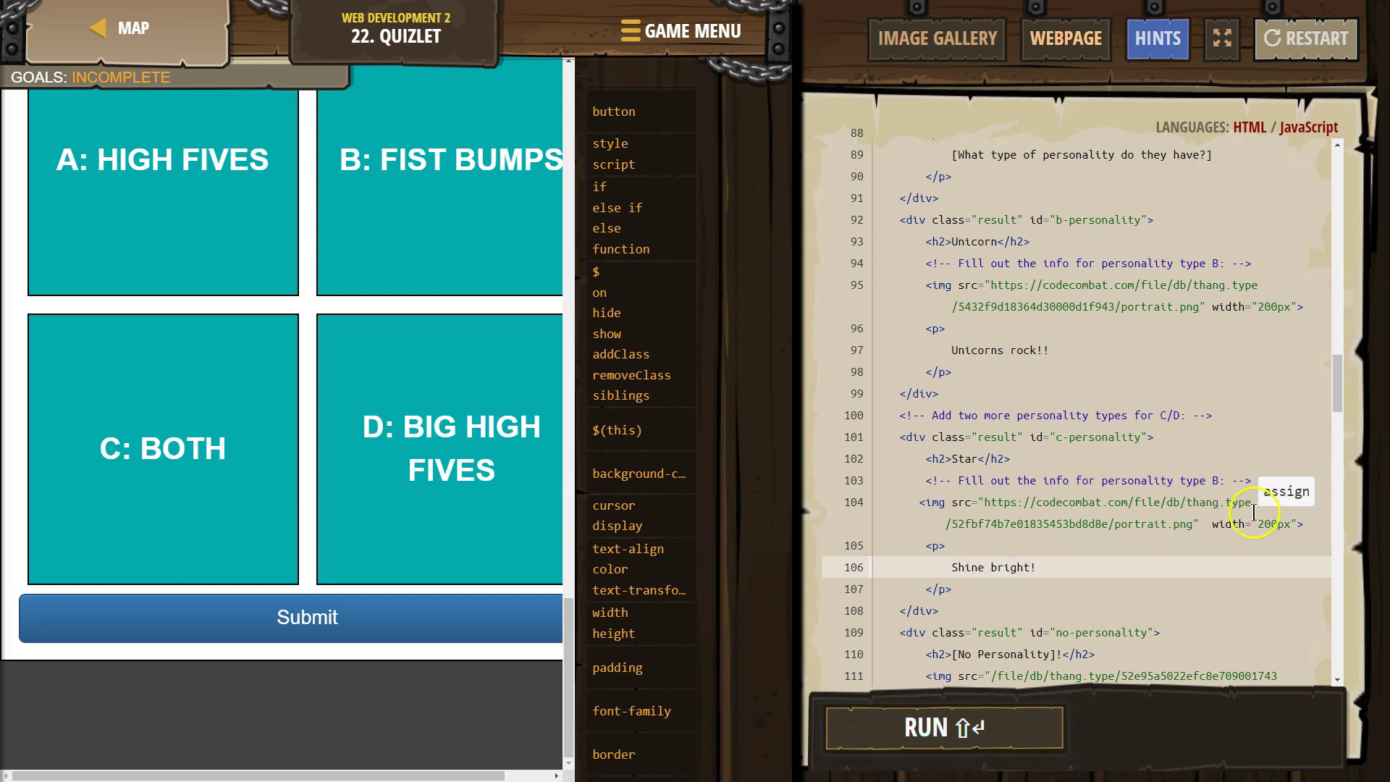
pyautogui.scroll(-1, 966, 560)
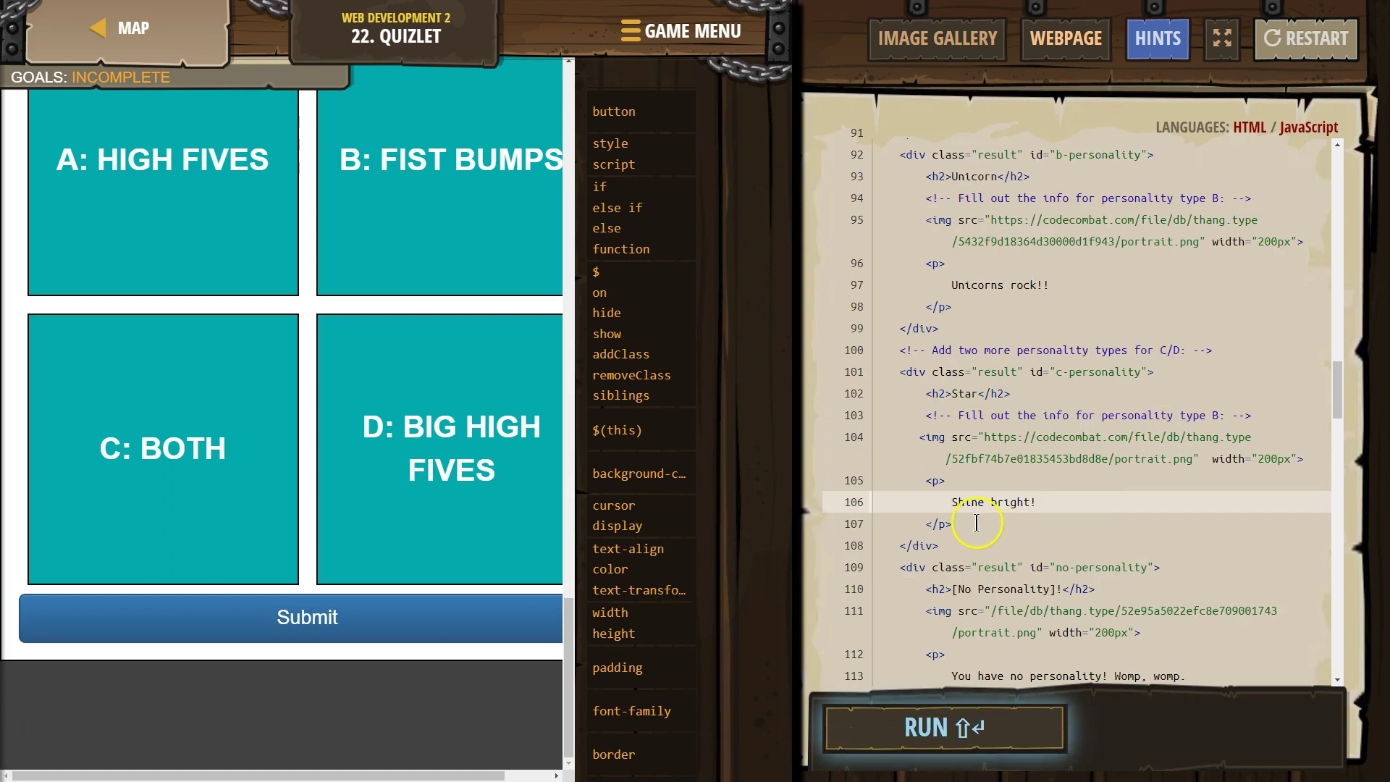
# Step: Undo the image tag accidentally pasted below the Star block
pyautogui.click(973, 549)
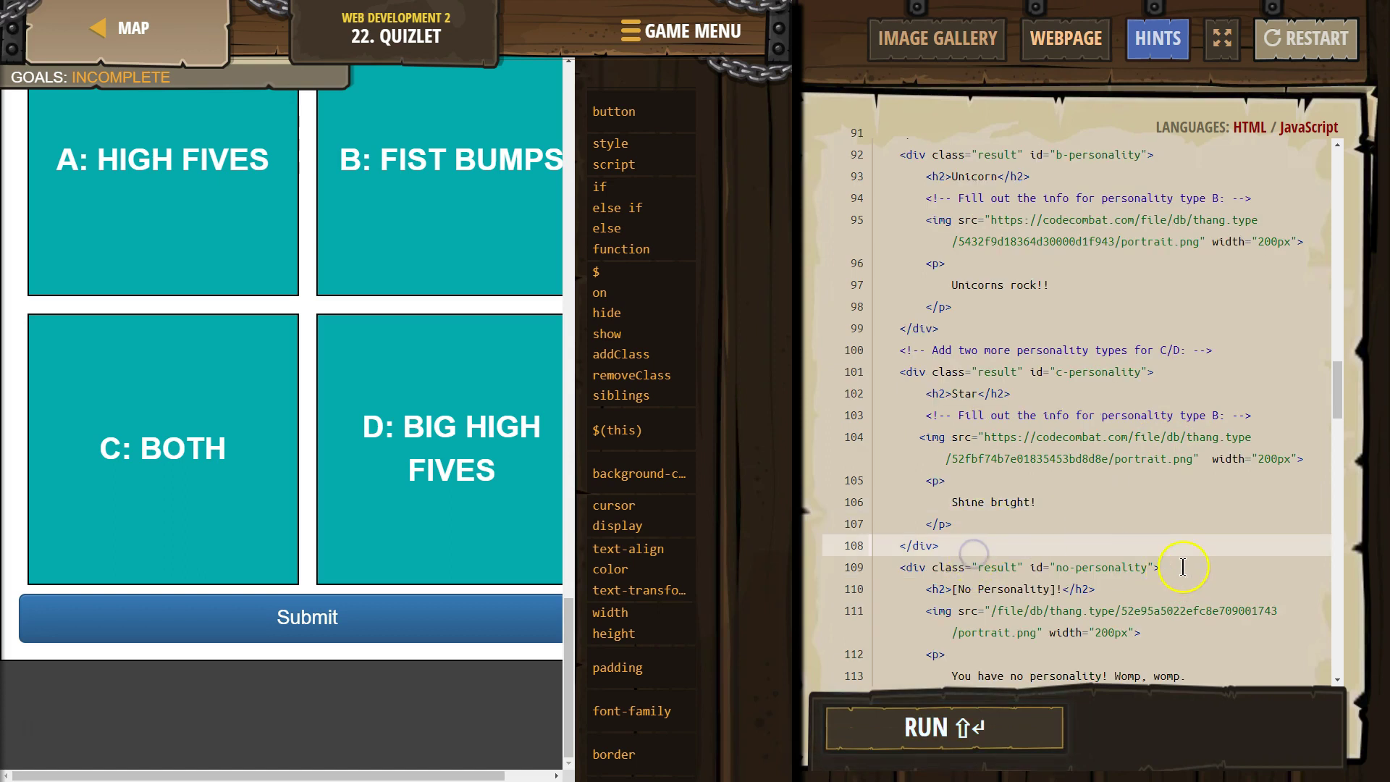
pyautogui.press('Return')
pyautogui.rightClick(1037, 567)
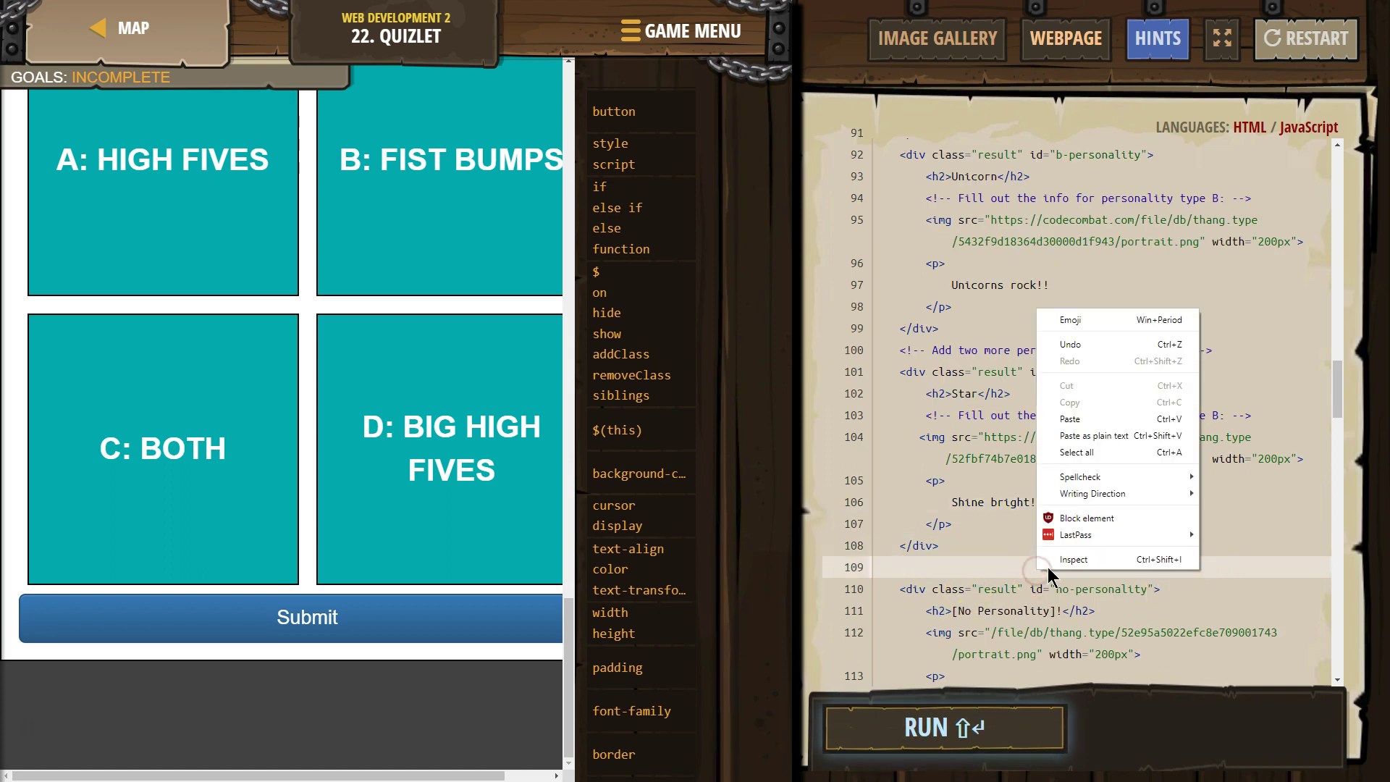
pyautogui.click(1070, 418)
pyautogui.scroll(-2, 1086, 478)
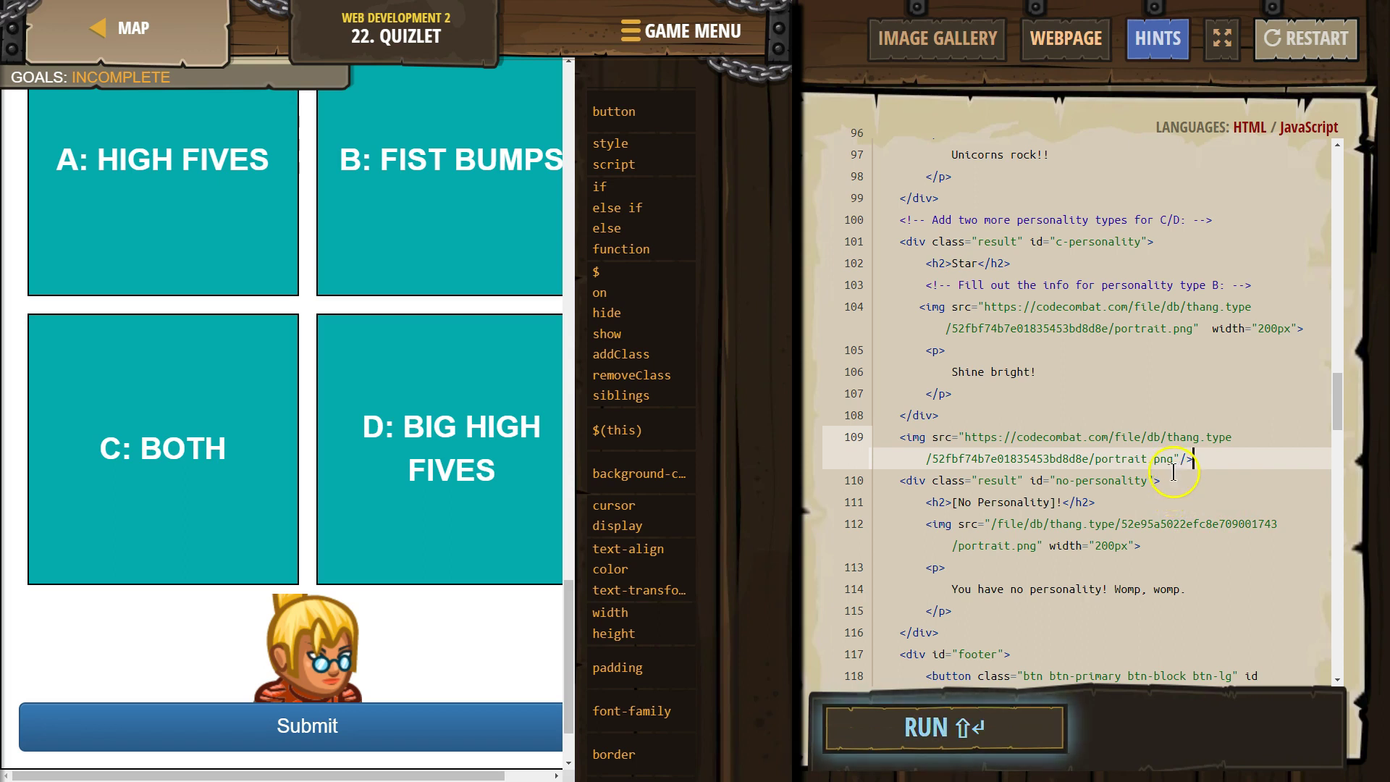
pyautogui.hotkey('ctrl', 'z')
# Step: Copy the Star block and paste the duplicate on empty line 109
pyautogui.moveTo(959, 416); pyautogui.dragTo(897, 241)
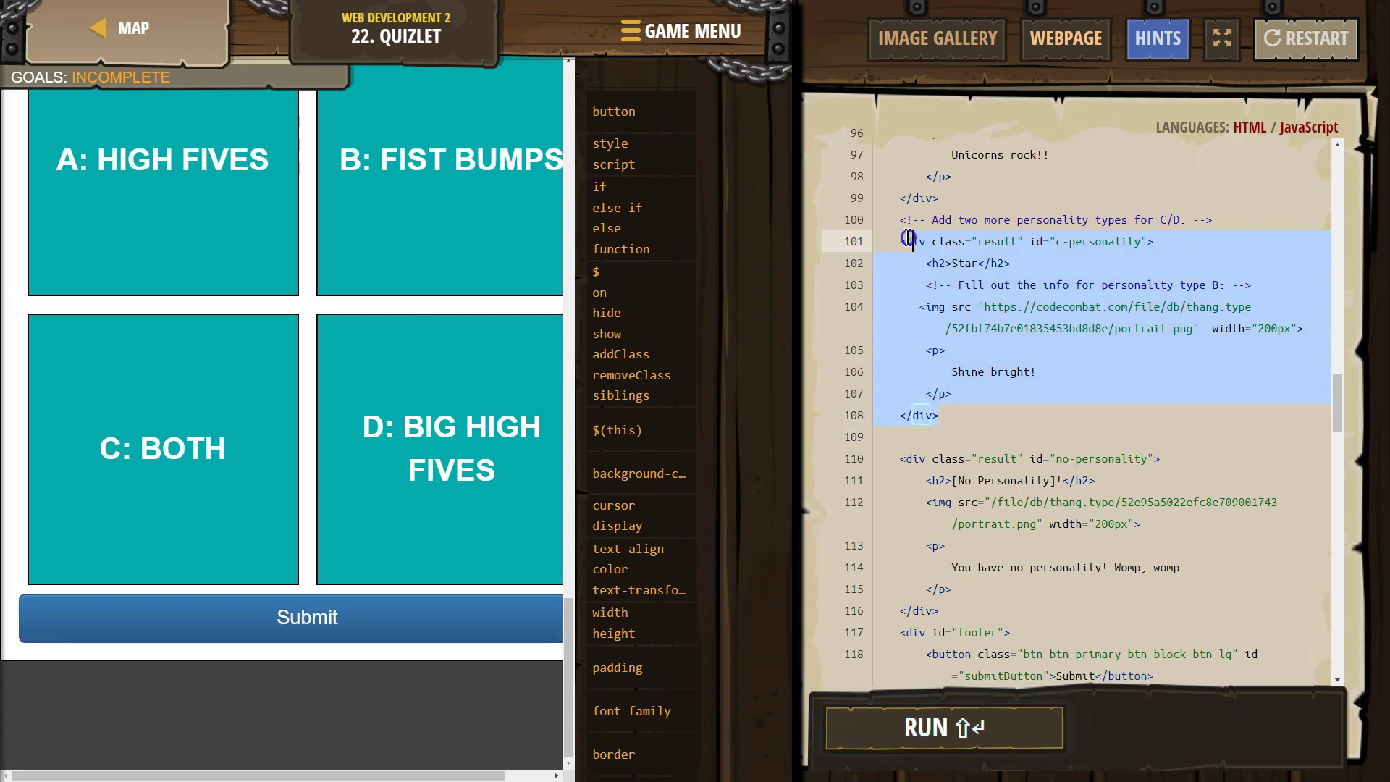
pyautogui.rightClick(909, 249)
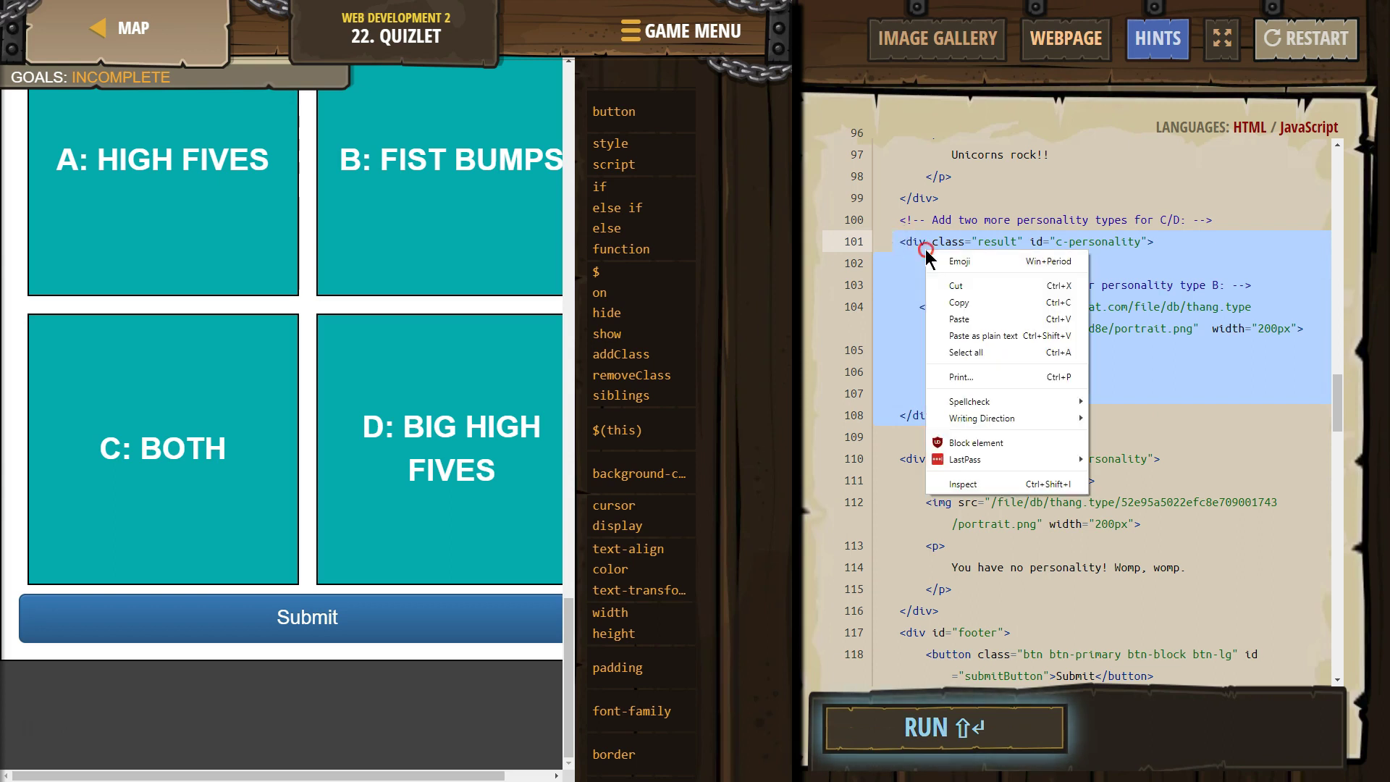
pyautogui.click(948, 319)
pyautogui.click(950, 440)
pyautogui.rightClick(949, 441)
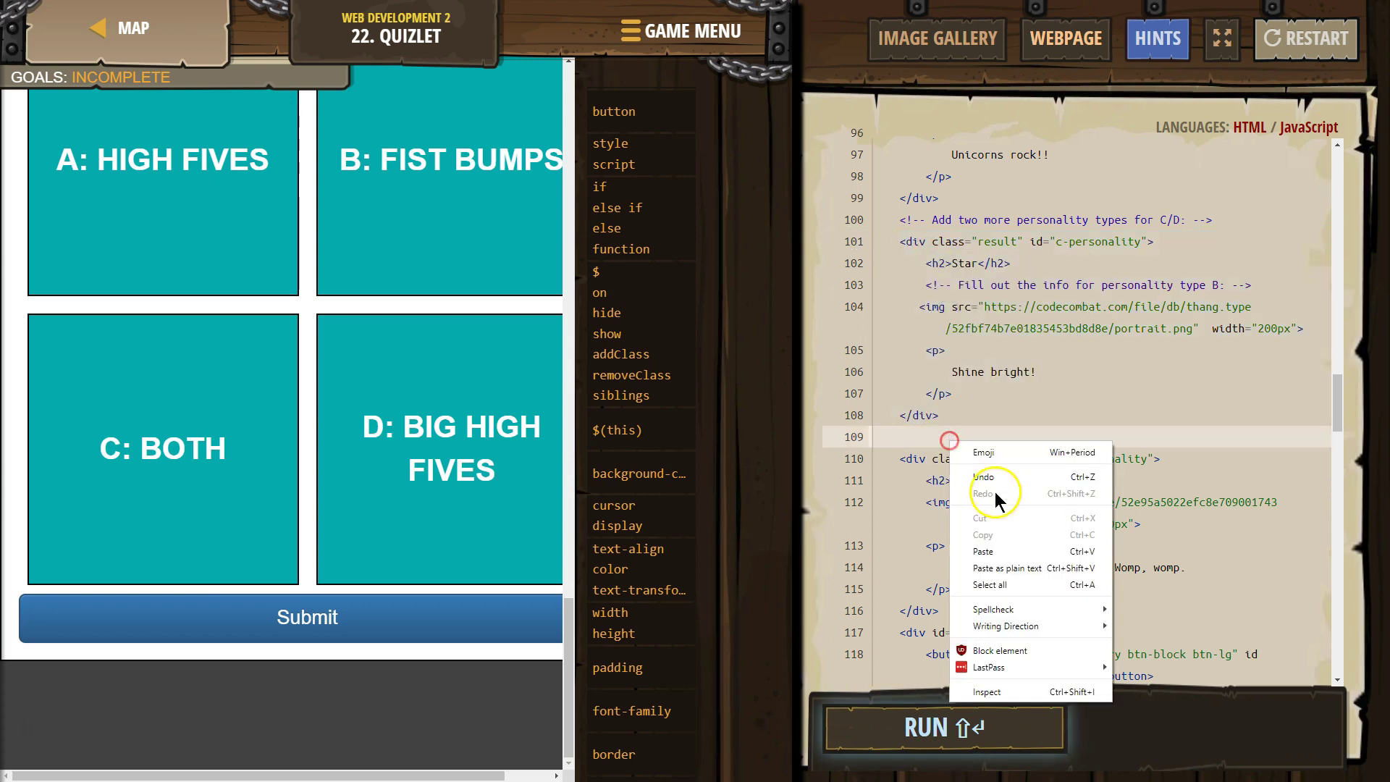
pyautogui.click(990, 554)
pyautogui.click(1065, 438)
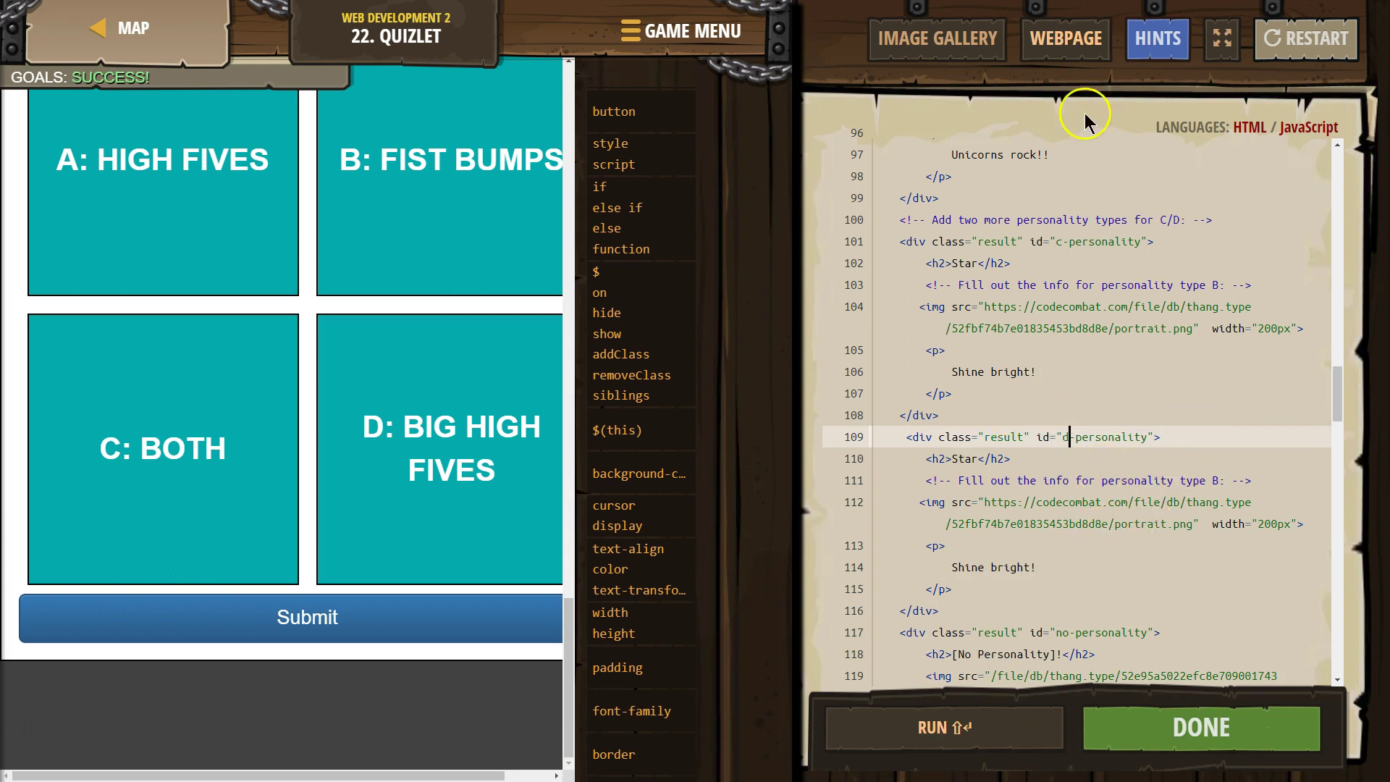
# Step: Replace the img tag on line 112 with the skull emblem image from the gallery
pyautogui.click(961, 38)
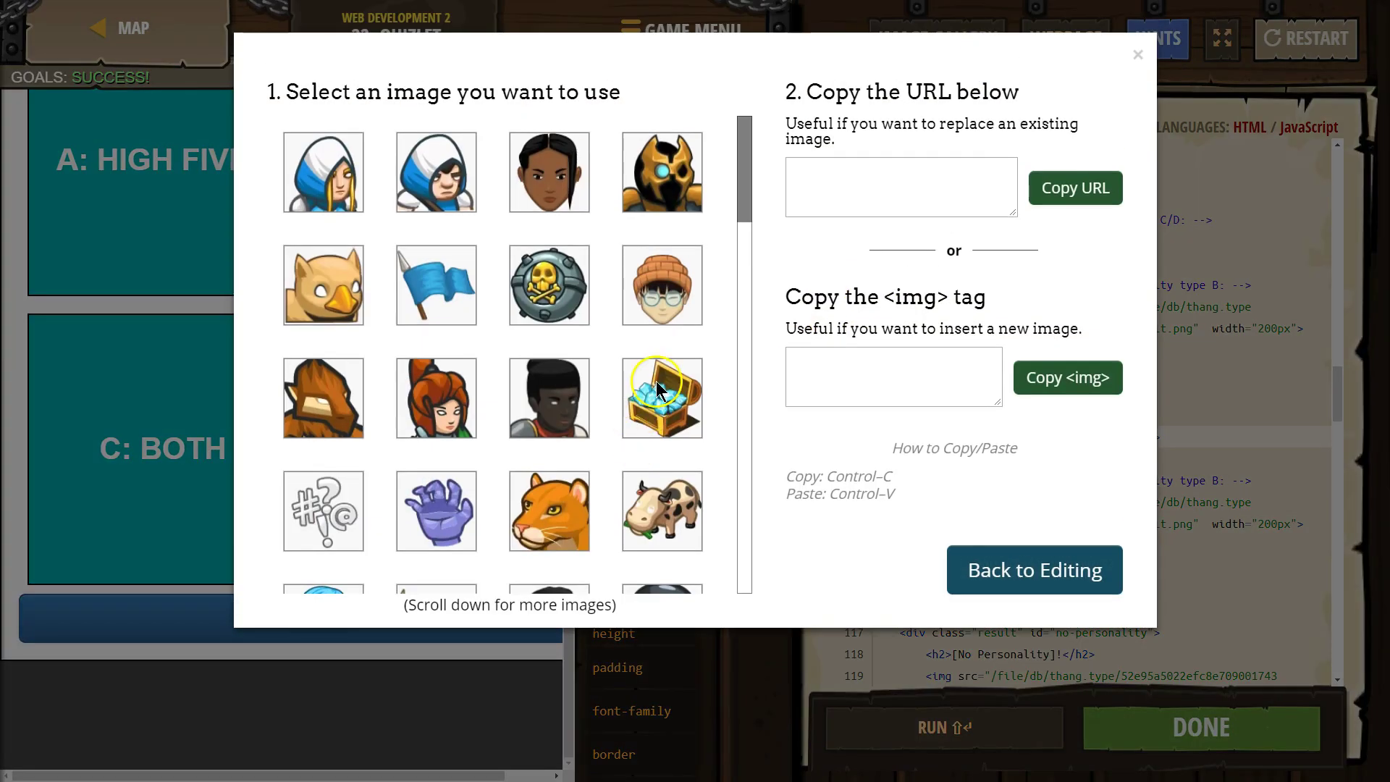
pyautogui.click(550, 287)
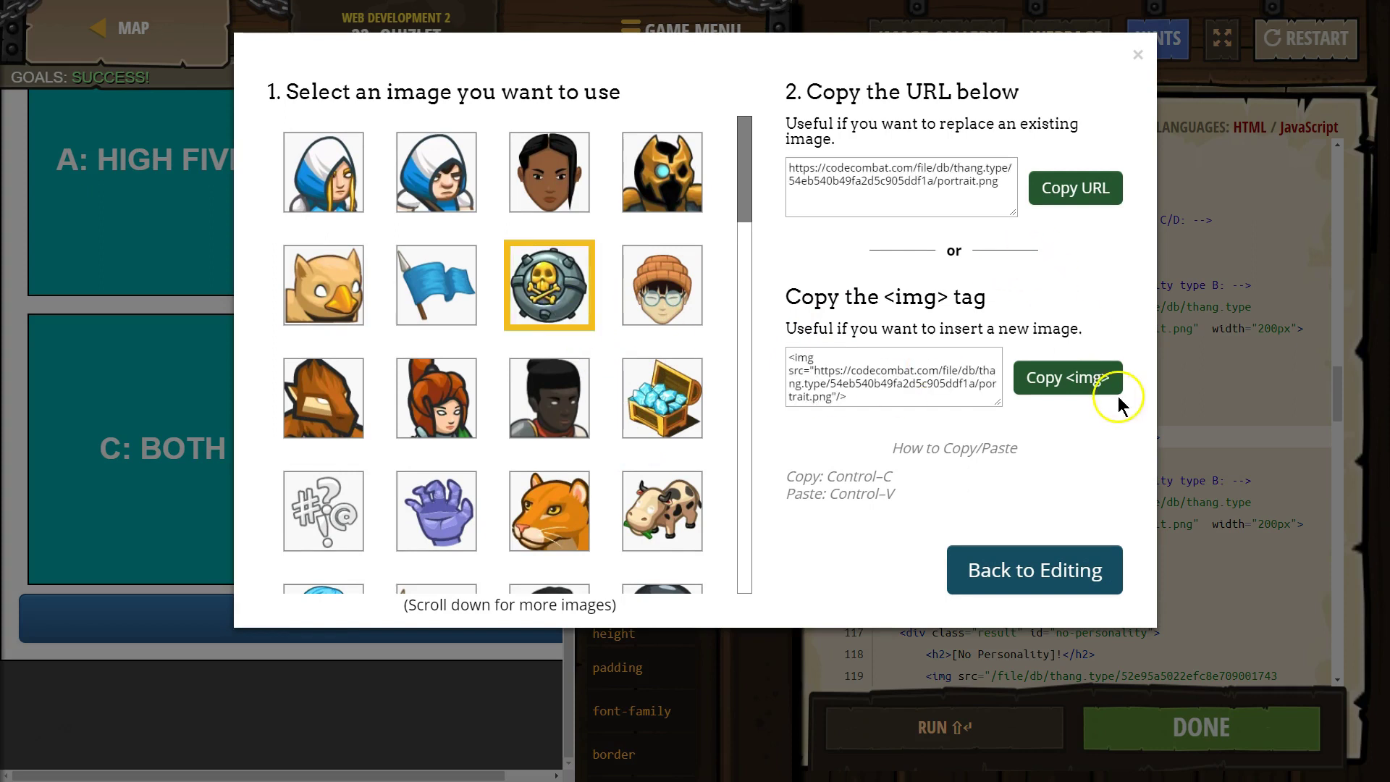
pyautogui.click(1097, 378)
pyautogui.click(1032, 576)
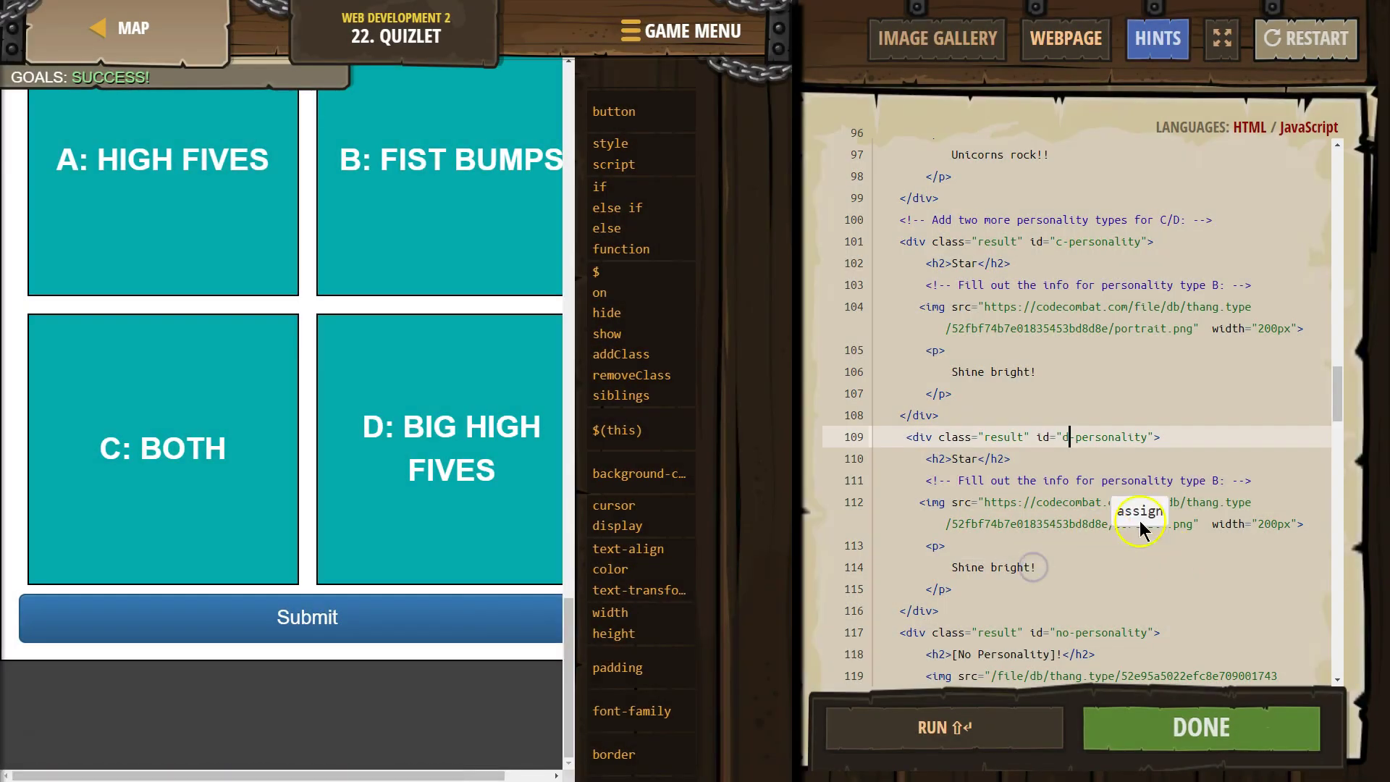
pyautogui.moveTo(1200, 526); pyautogui.dragTo(920, 504)
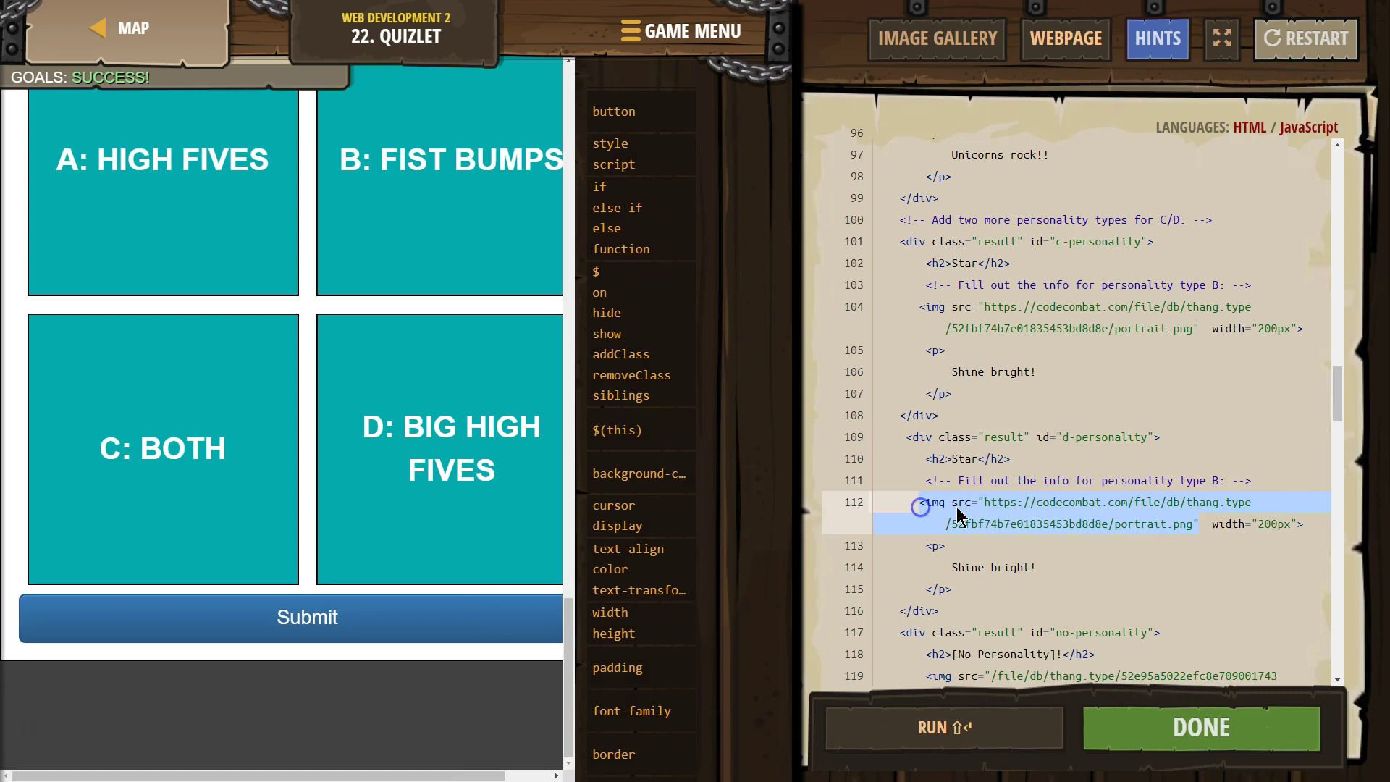
pyautogui.hotkey('ctrl', 'v')
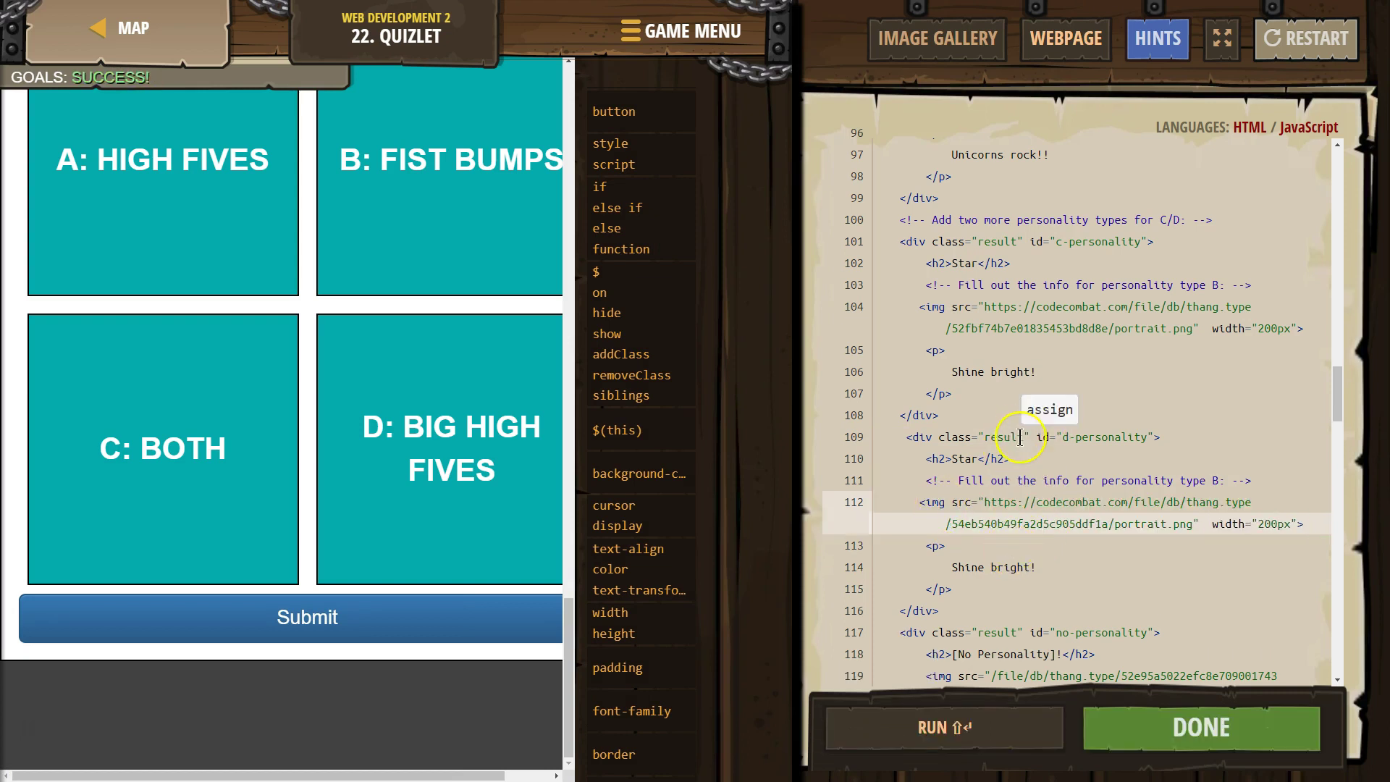
# Step: Retitle the heading 'The Bomb' and change the paragraph text to 'You are awesome!'
pyautogui.doubleClick(962, 460)
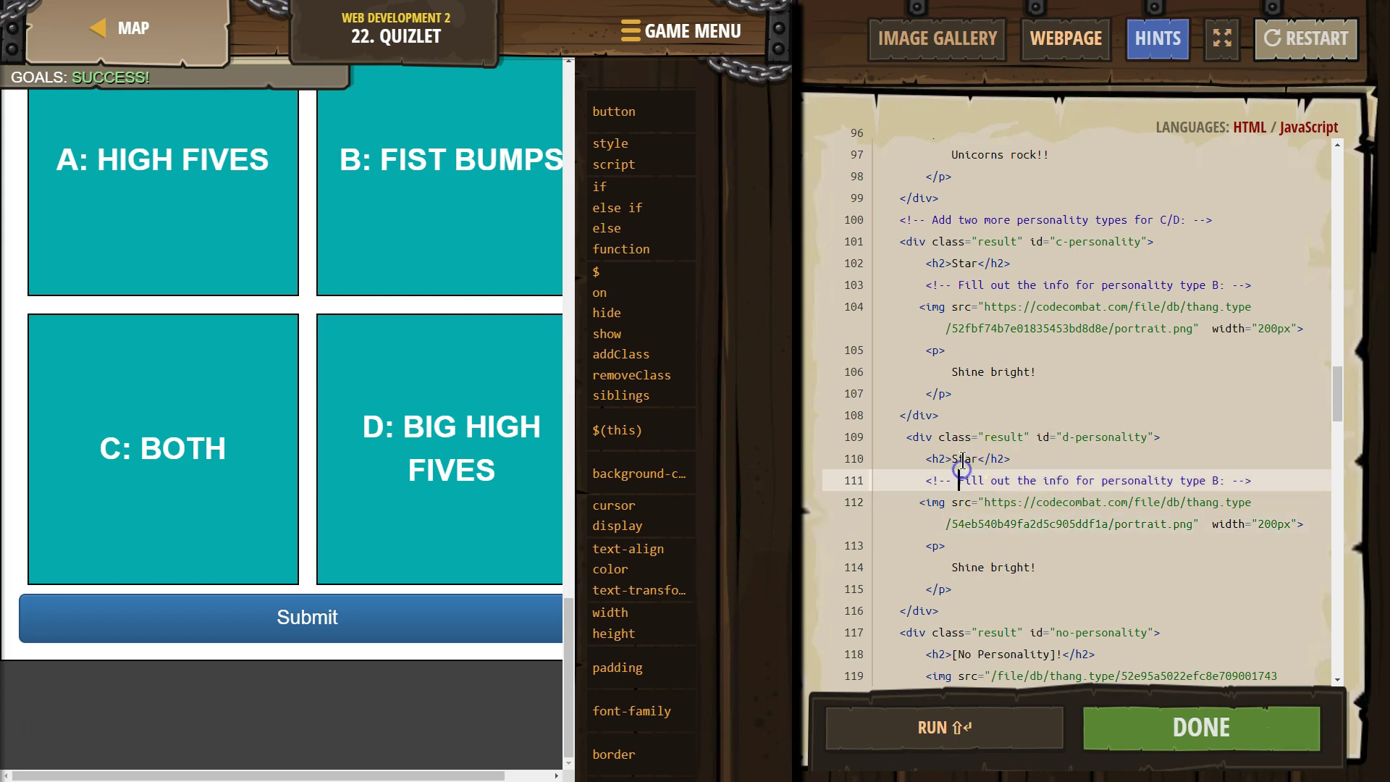
pyautogui.write('The Bomb')
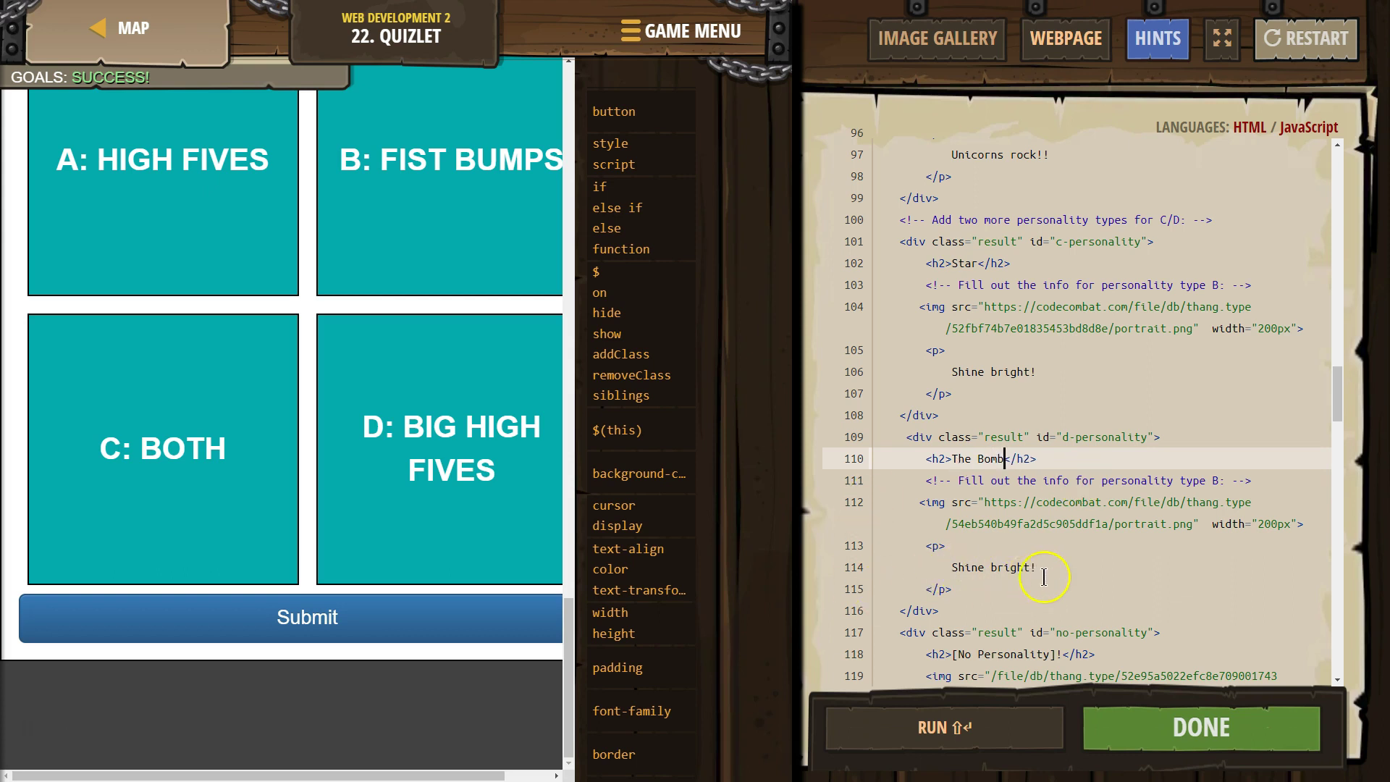
pyautogui.moveTo(1030, 565); pyautogui.dragTo(951, 568)
pyautogui.press('BackSpace')
pyautogui.write('You are awesome!')
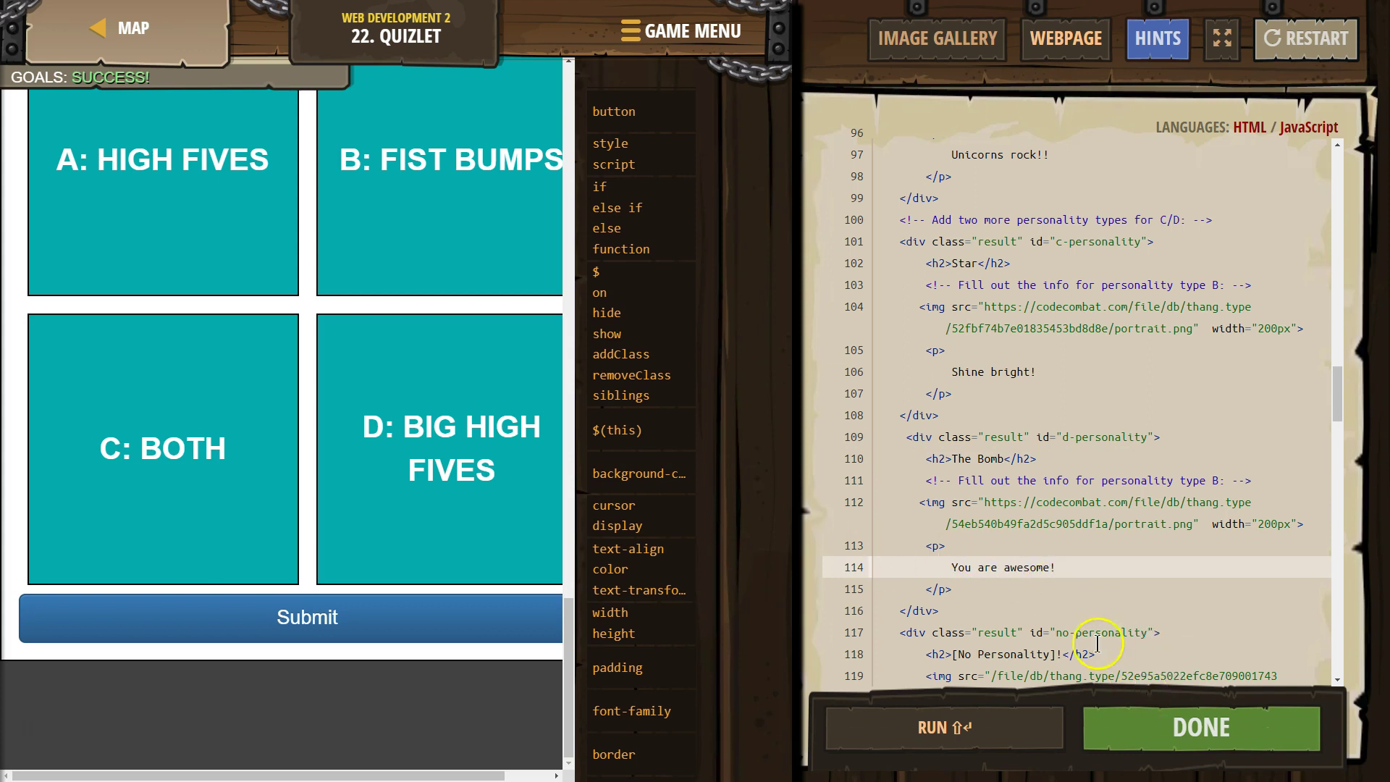
pyautogui.scroll(-3, 1051, 602)
pyautogui.scroll(7, 956, 598)
pyautogui.scroll(-3, 969, 554)
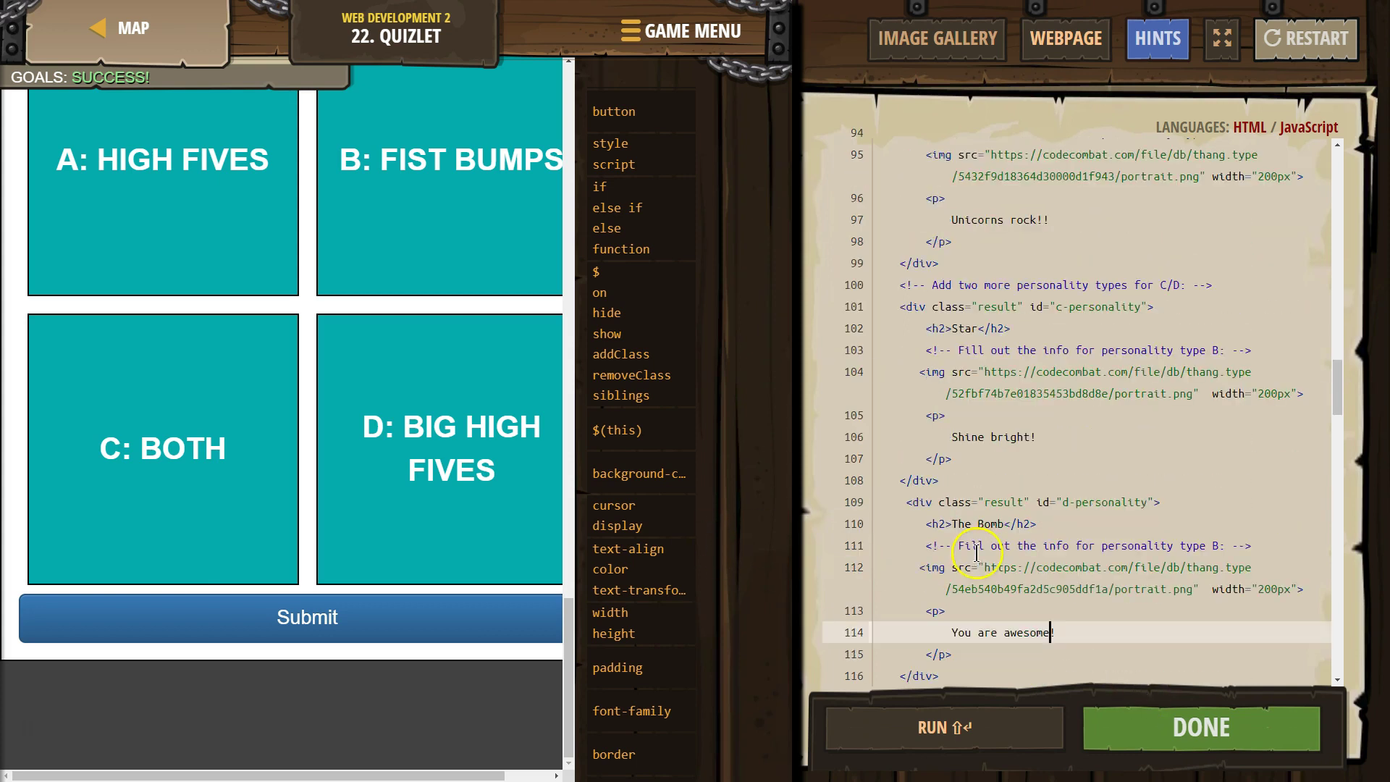
pyautogui.scroll(5, 326, 348)
pyautogui.scroll(4, 281, 379)
pyautogui.scroll(4, 286, 358)
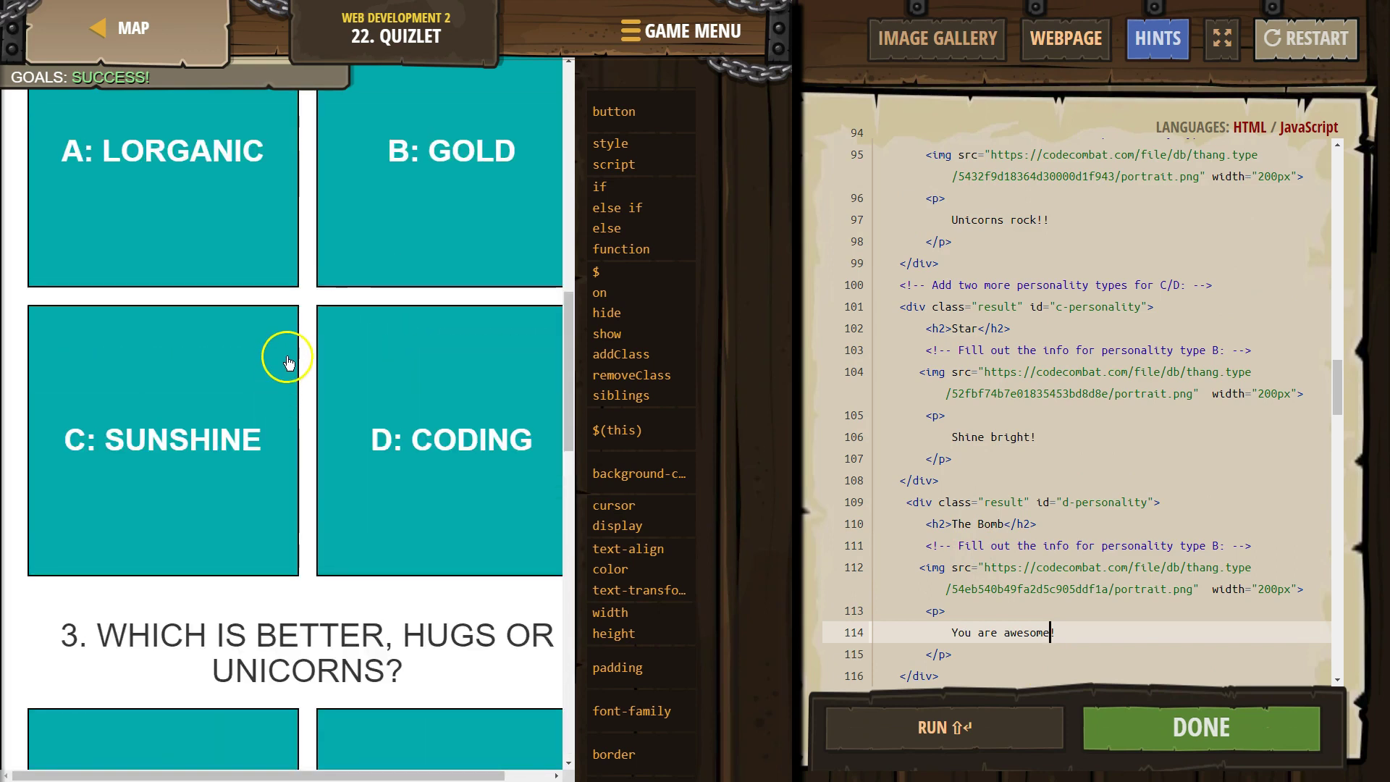
pyautogui.scroll(4, 293, 286)
pyautogui.scroll(5, 310, 375)
pyautogui.scroll(1, 313, 388)
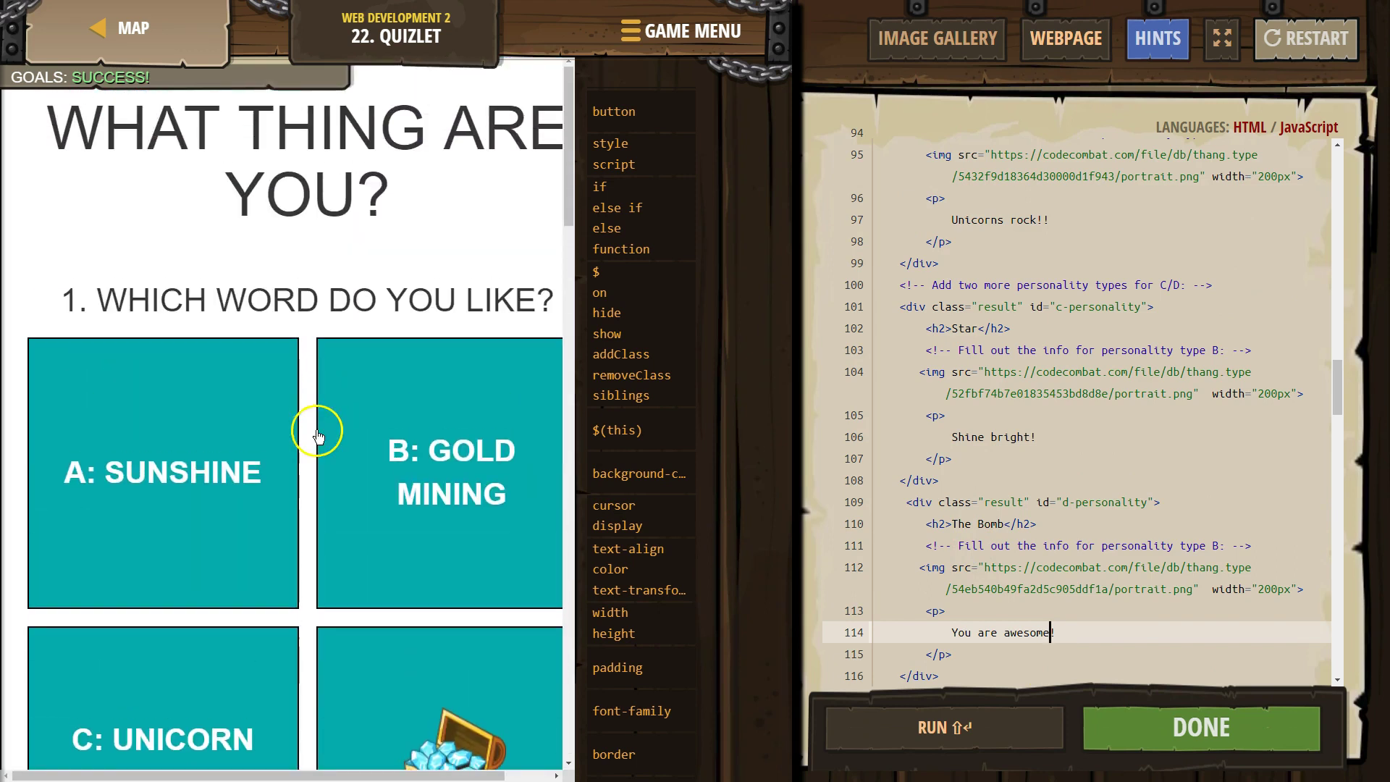
# Step: Choose answer A on question 1 in the preview and submit the quiz
pyautogui.click(230, 496)
pyautogui.scroll(-4, 368, 537)
pyautogui.scroll(-4, 367, 537)
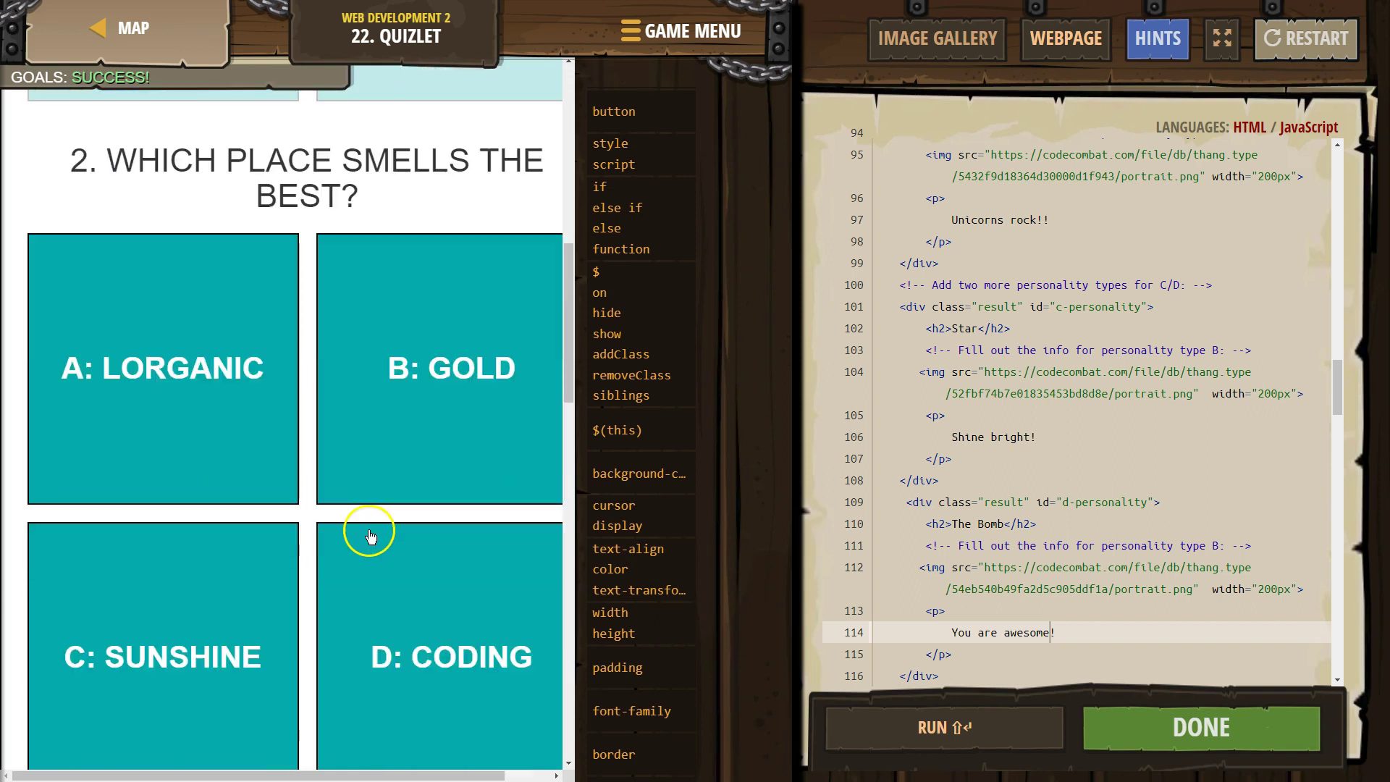
pyautogui.scroll(-1, 440, 651)
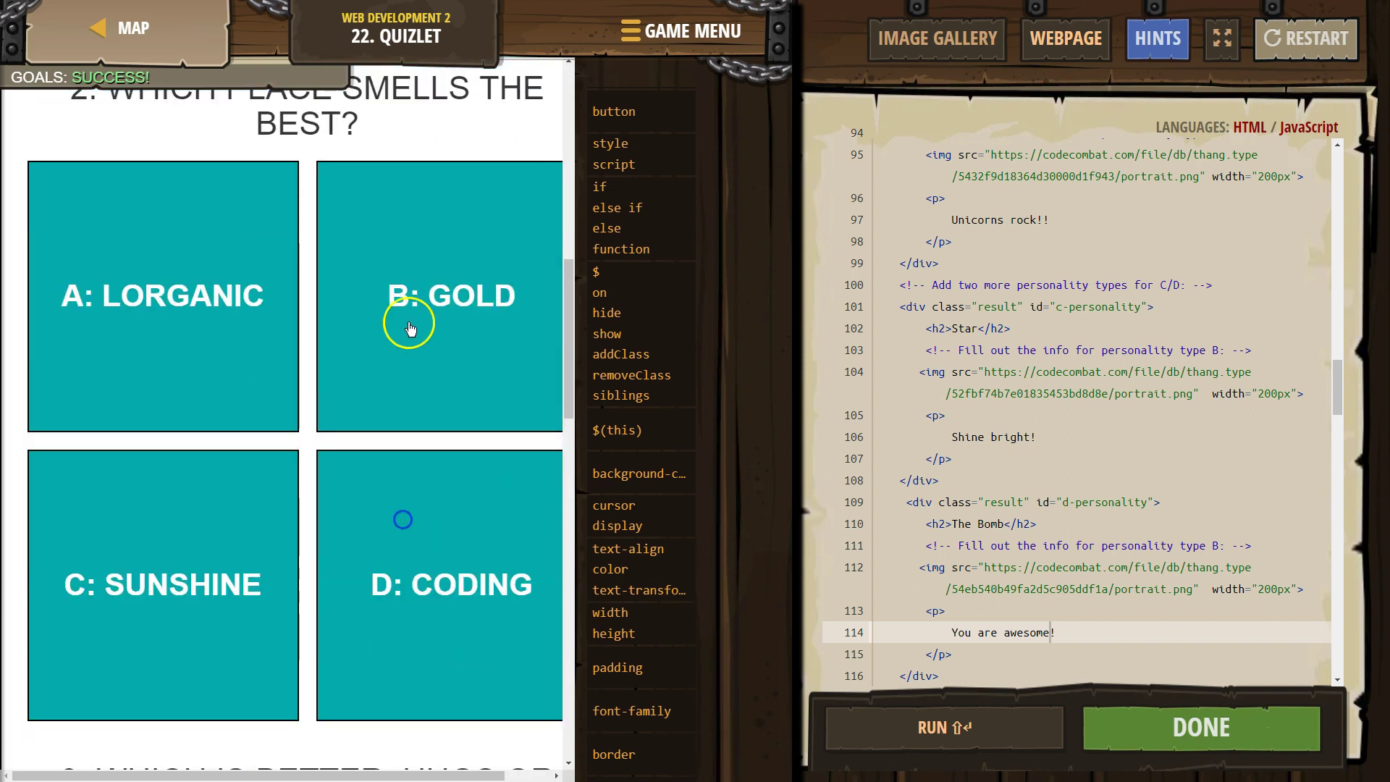
pyautogui.scroll(-4, 413, 354)
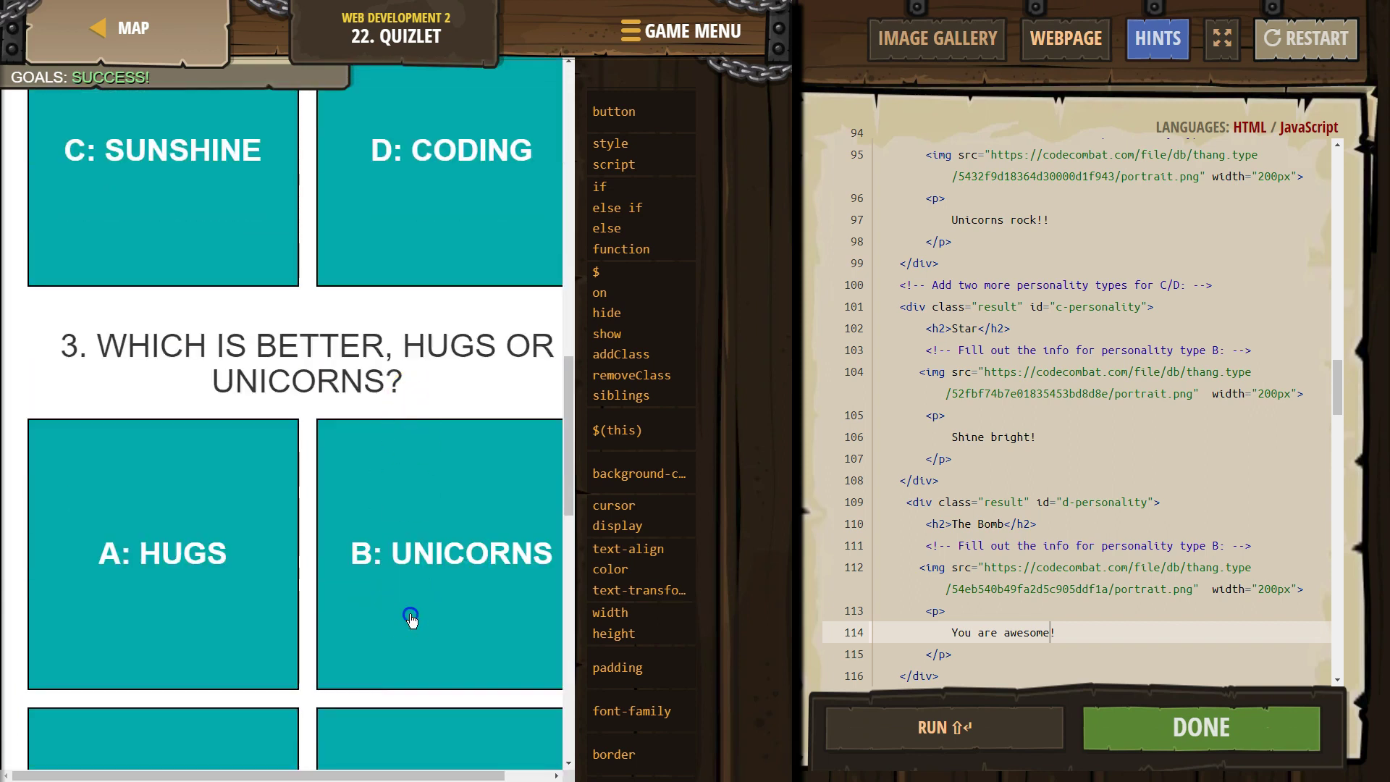
pyautogui.scroll(-1, 406, 618)
pyautogui.scroll(-4, 383, 620)
pyautogui.scroll(-4, 382, 621)
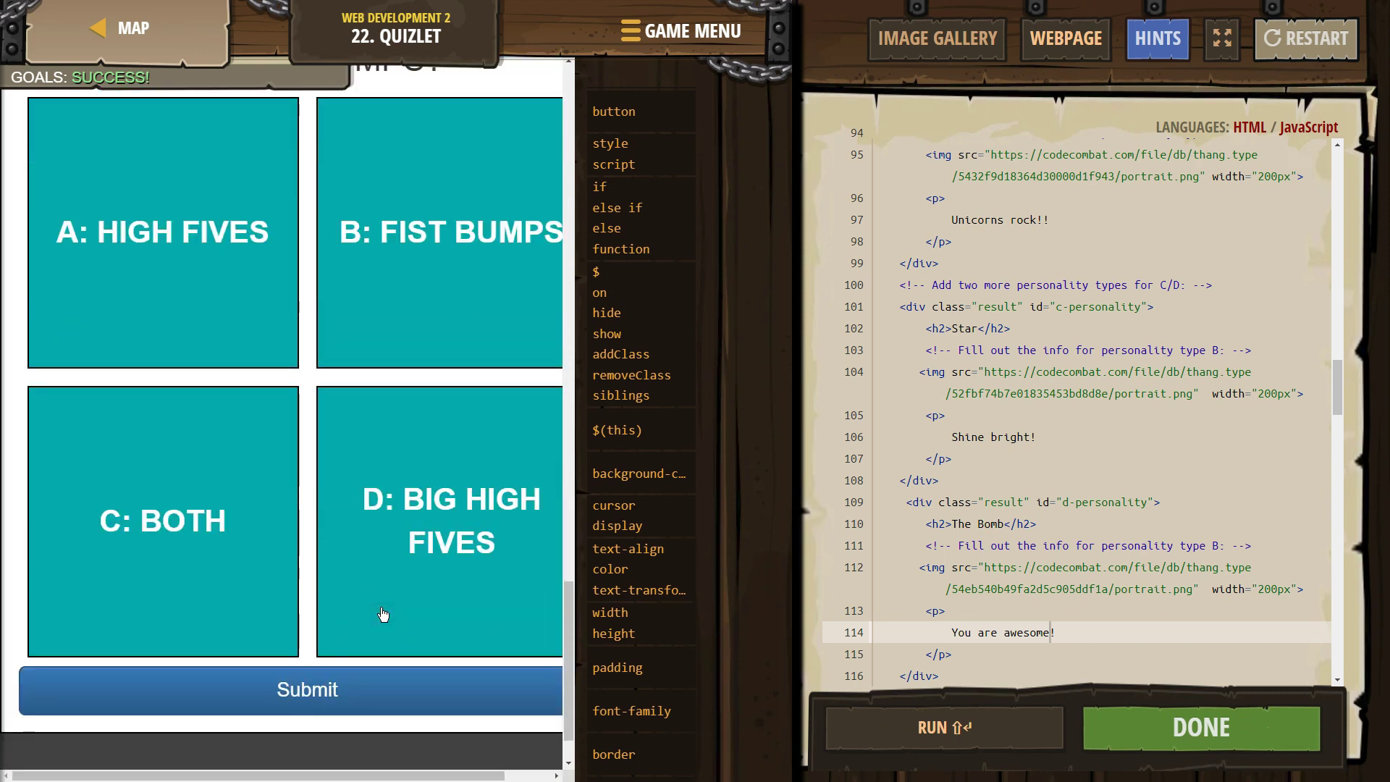
pyautogui.click(364, 692)
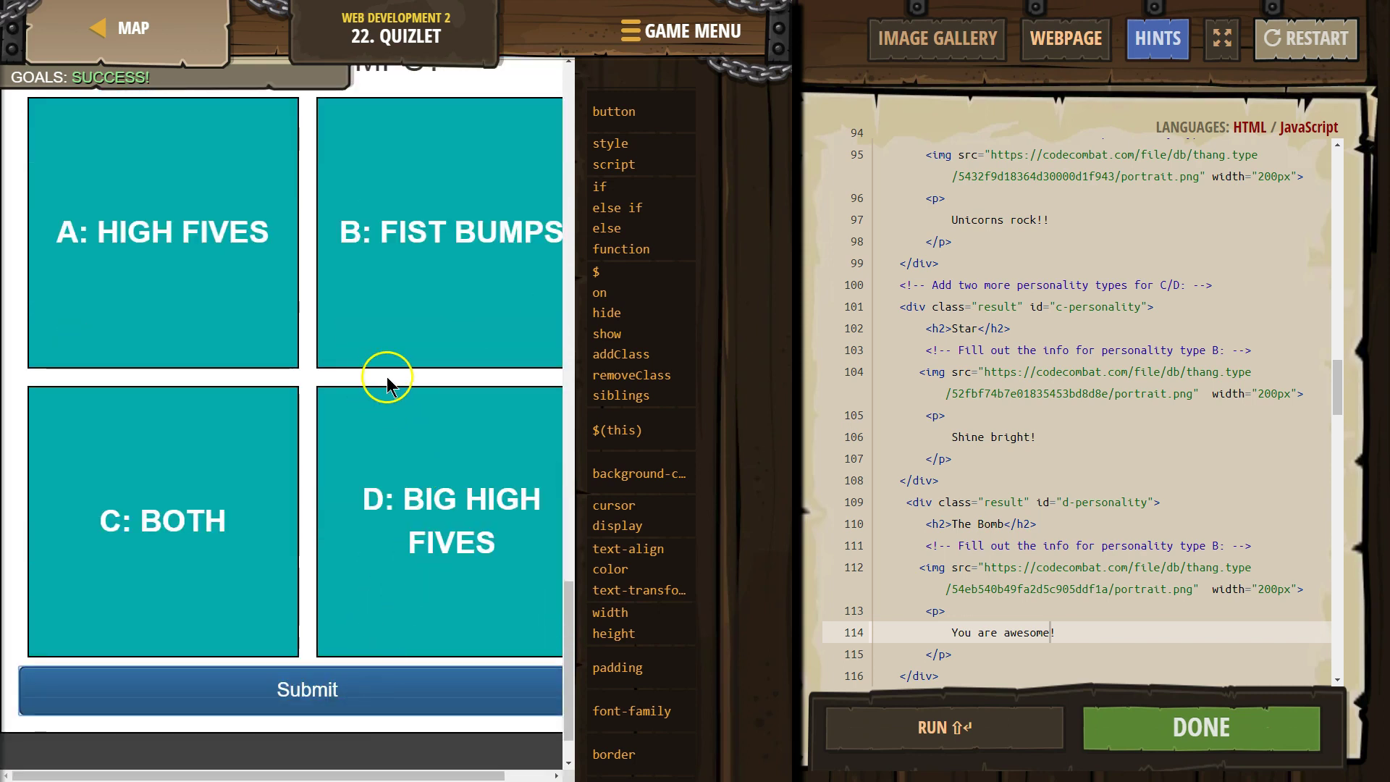
pyautogui.scroll(2, 1076, 442)
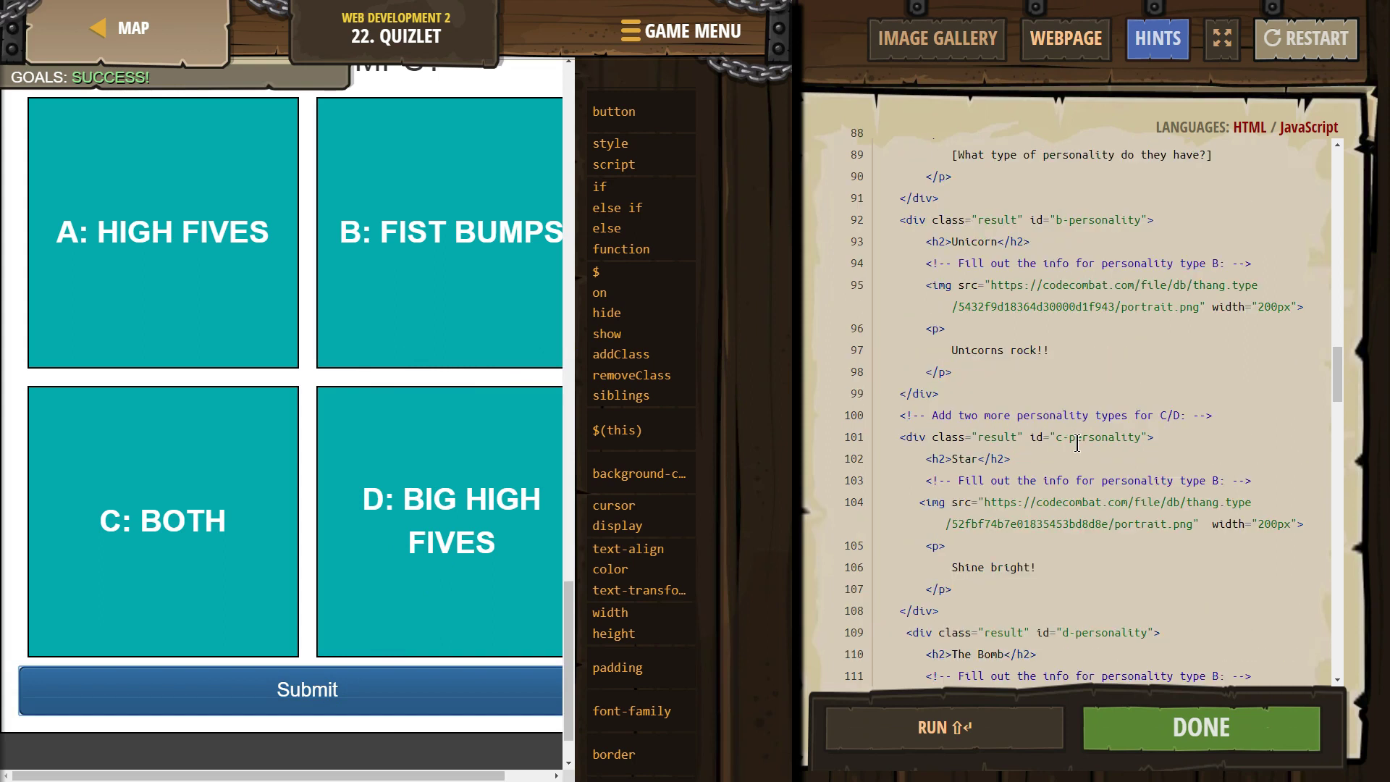
pyautogui.scroll(5, 1076, 442)
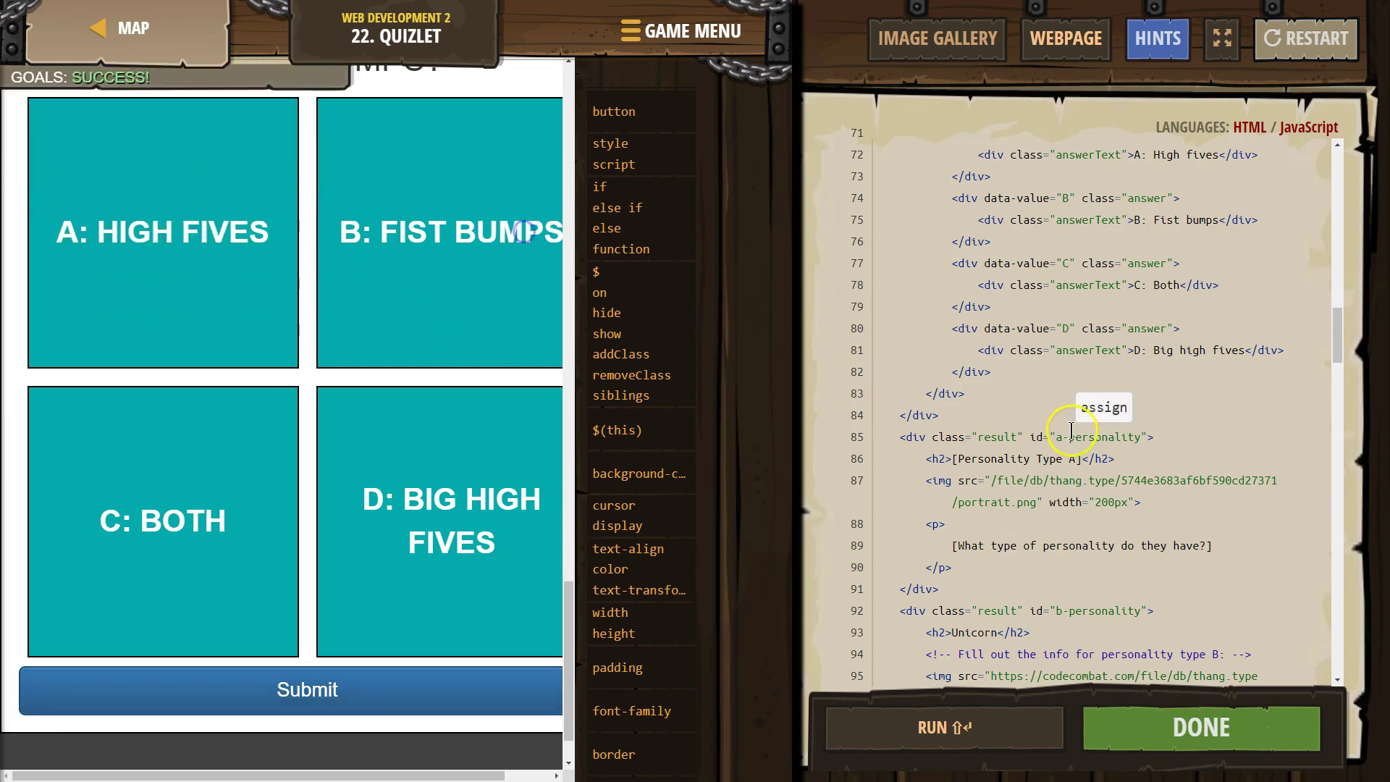
pyautogui.scroll(3, 1071, 447)
pyautogui.scroll(6, 1072, 448)
pyautogui.scroll(5, 1073, 477)
pyautogui.scroll(5, 1070, 484)
pyautogui.scroll(2, 1048, 480)
pyautogui.scroll(2, 1044, 481)
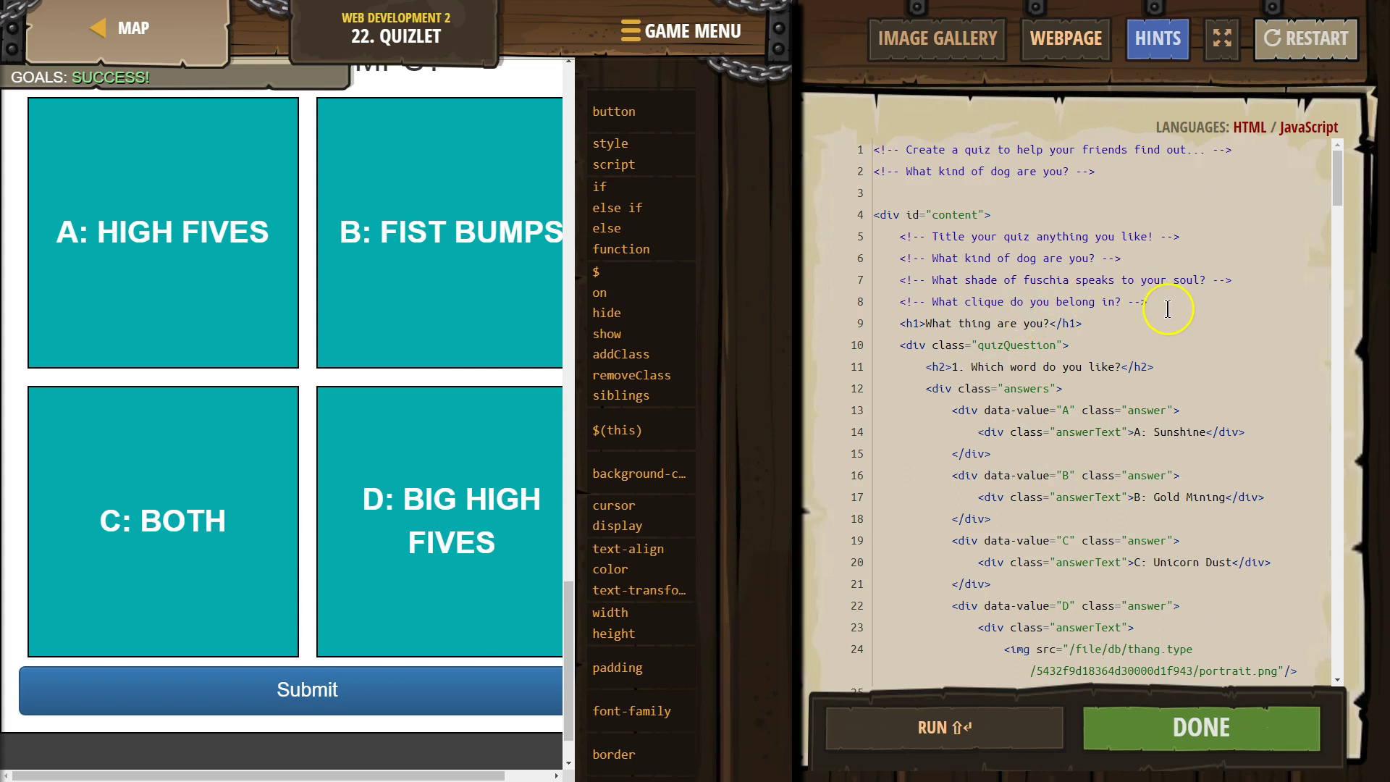
pyautogui.scroll(-8, 1168, 310)
pyautogui.scroll(-5, 1163, 301)
pyautogui.scroll(-5, 1154, 301)
pyautogui.scroll(-10, 1148, 301)
pyautogui.scroll(-8, 1145, 303)
pyautogui.scroll(-3, 1147, 309)
pyautogui.scroll(-2, 1134, 309)
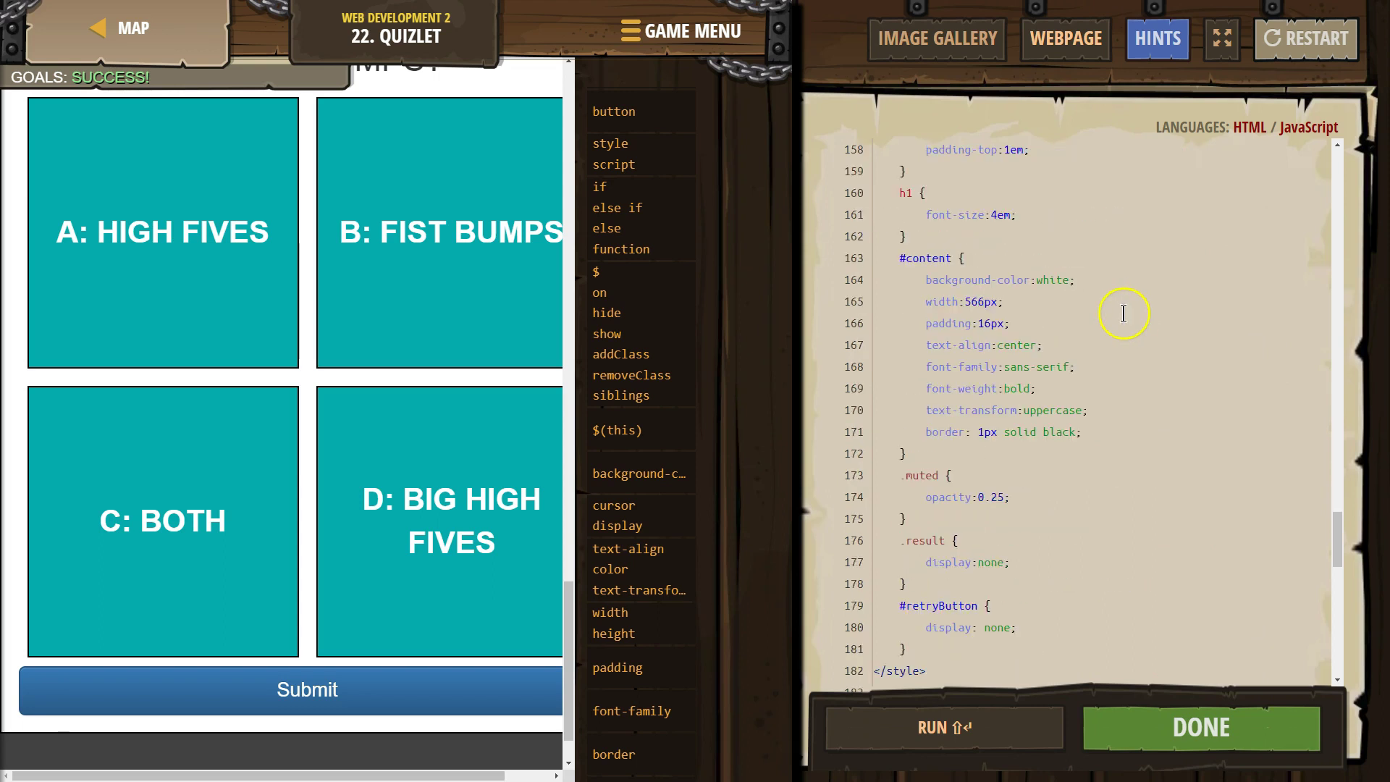
pyautogui.scroll(-5, 1122, 314)
pyautogui.scroll(5, 1113, 317)
pyautogui.scroll(-3, 1110, 320)
pyautogui.scroll(-5, 1102, 294)
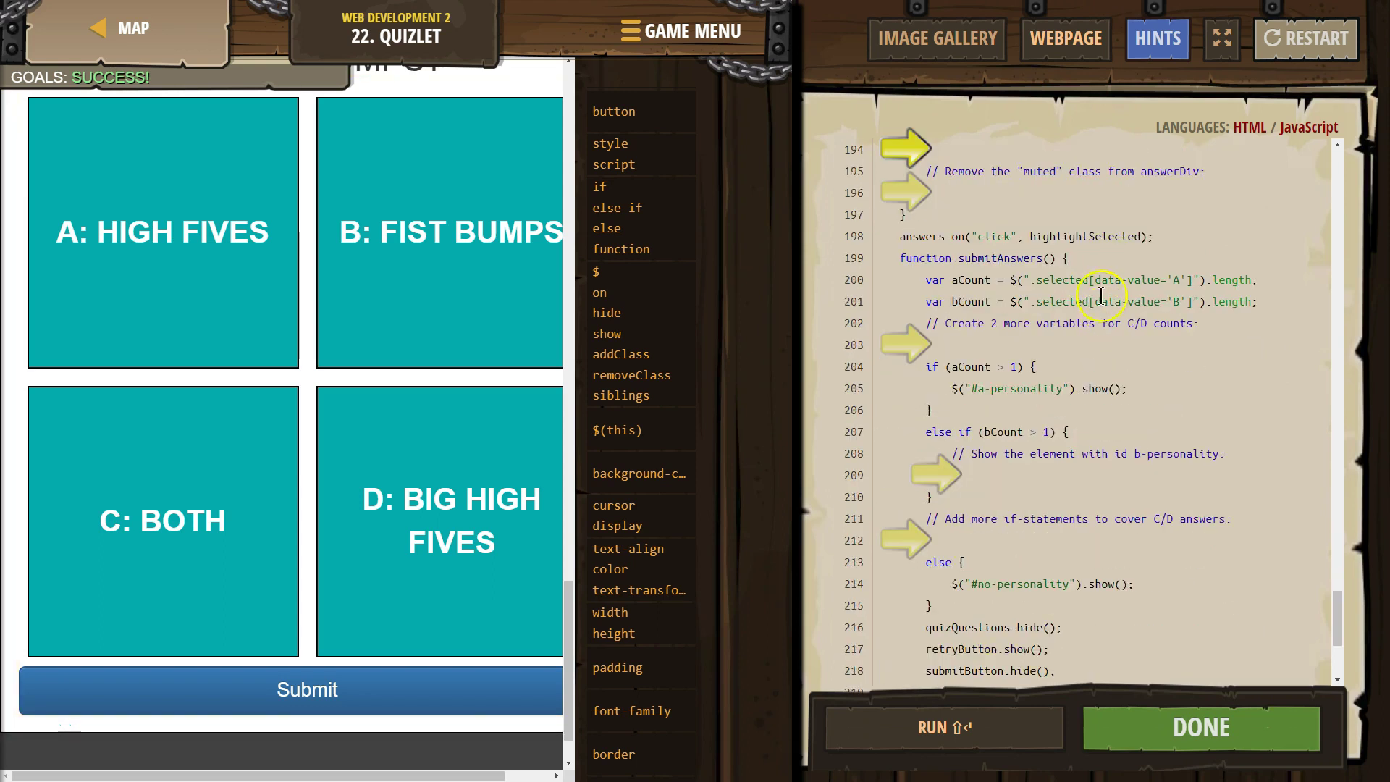
pyautogui.scroll(3, 1110, 470)
pyautogui.scroll(3, 1113, 467)
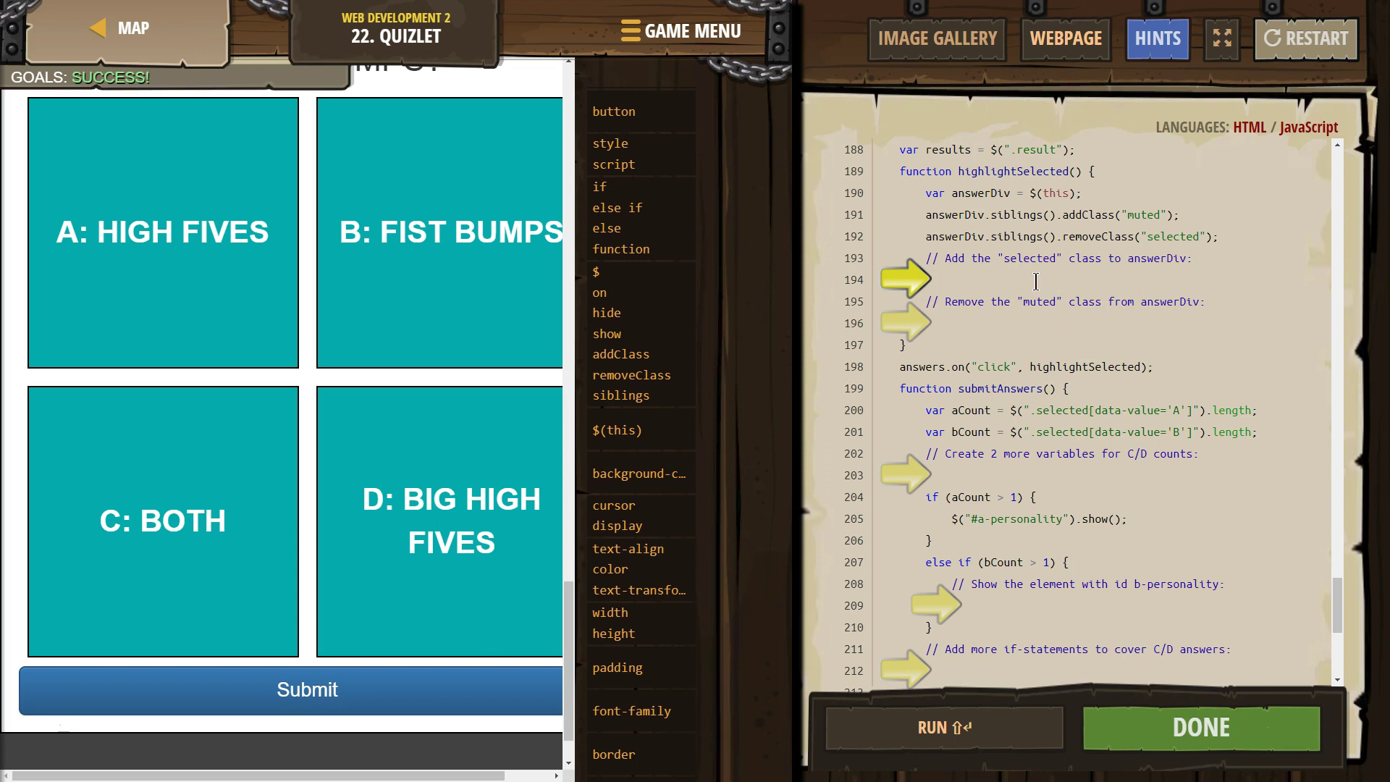
# Step: Remove the trailing s on line 194 and add answerDiv.removeClass("muted"); on line 196
pyautogui.click(1038, 279)
pyautogui.write('answers')
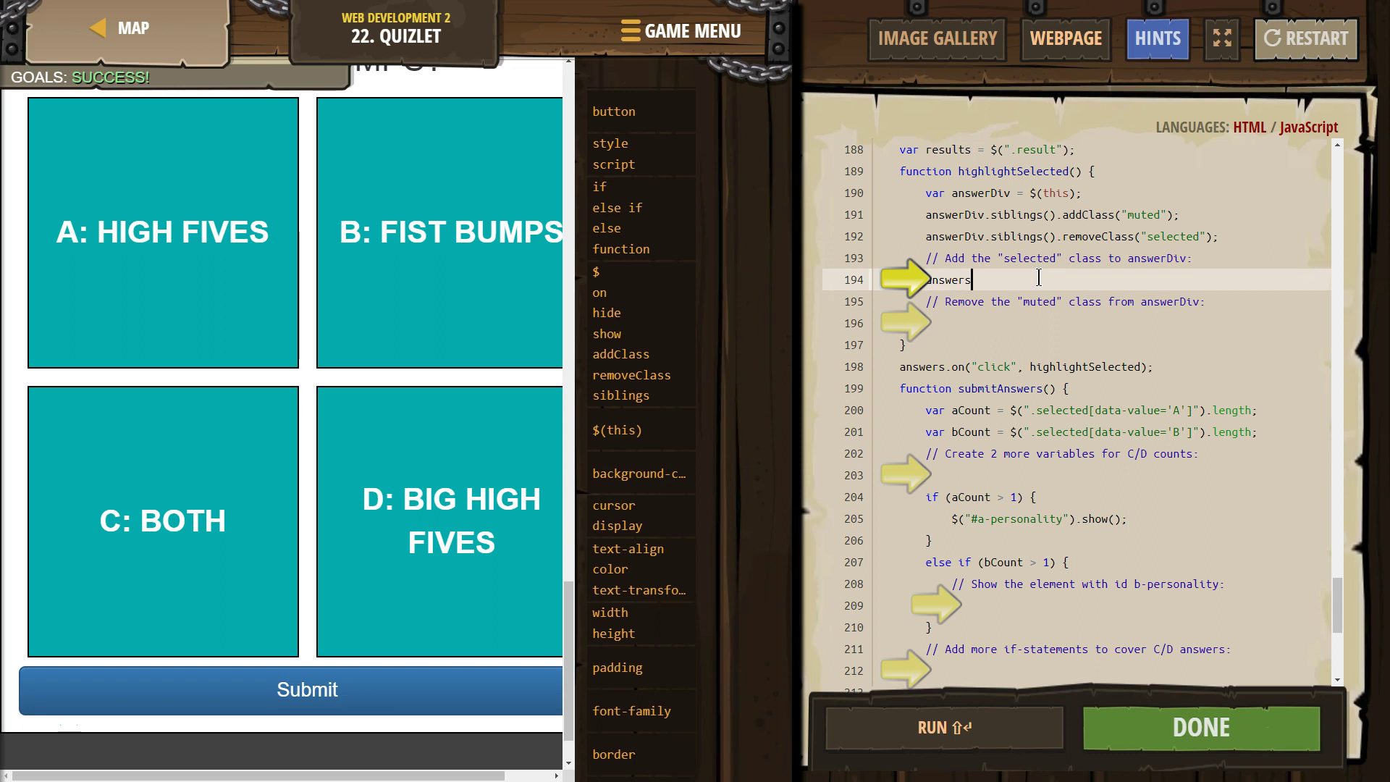
pyautogui.press('BackSpace')
pyautogui.write('Div.addClass("selected");')
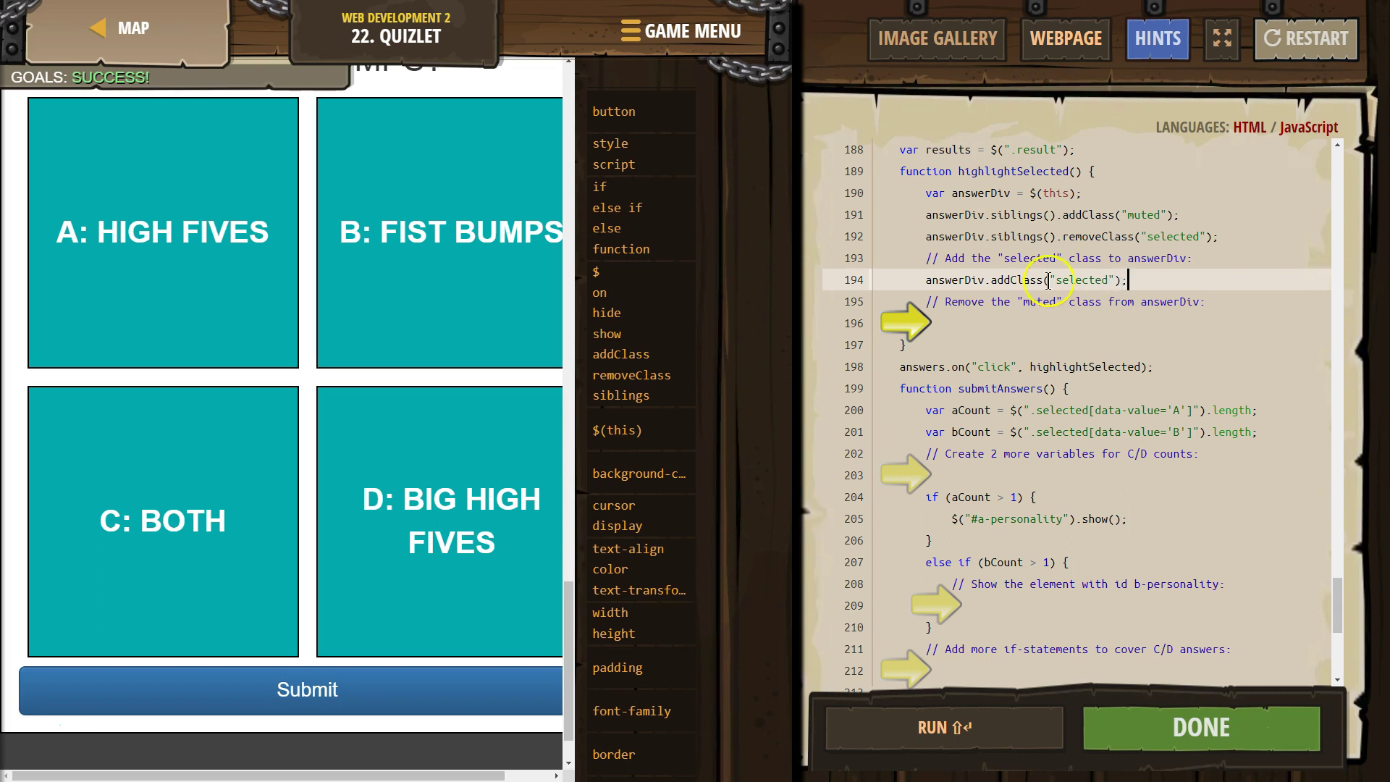
pyautogui.click(1043, 328)
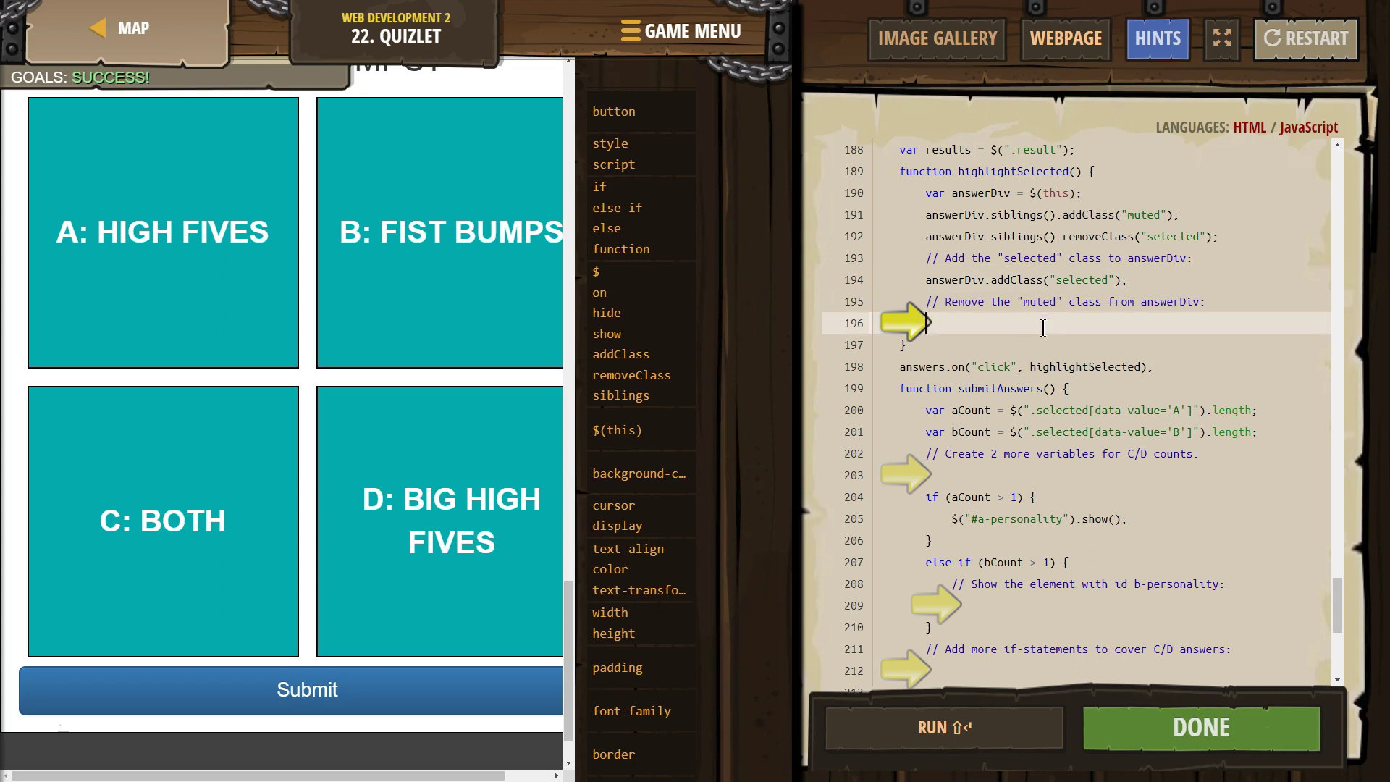
pyautogui.click(1028, 165)
pyautogui.write('Div.removeClass("muted");')
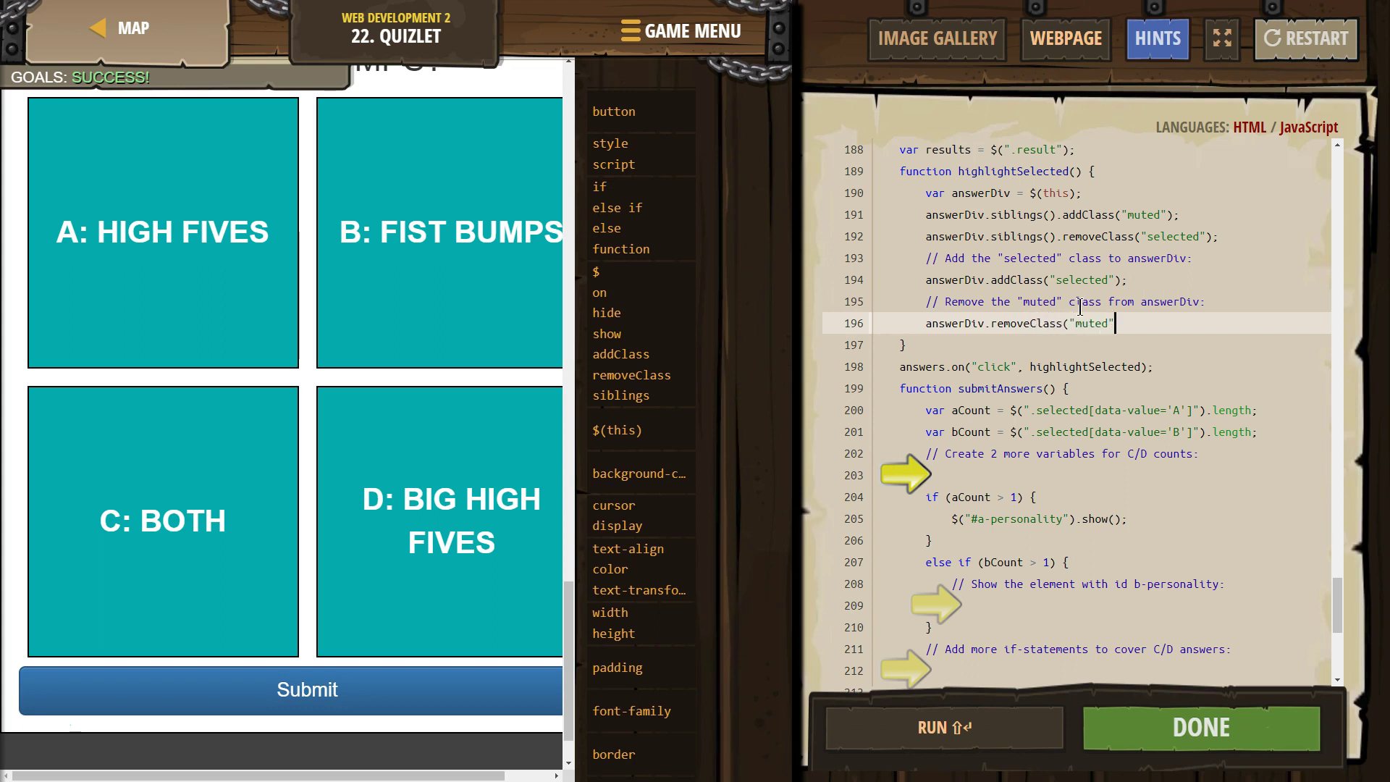
# Step: Duplicate the aCount and bCount lines as count variables for C and D
pyautogui.click(1027, 474)
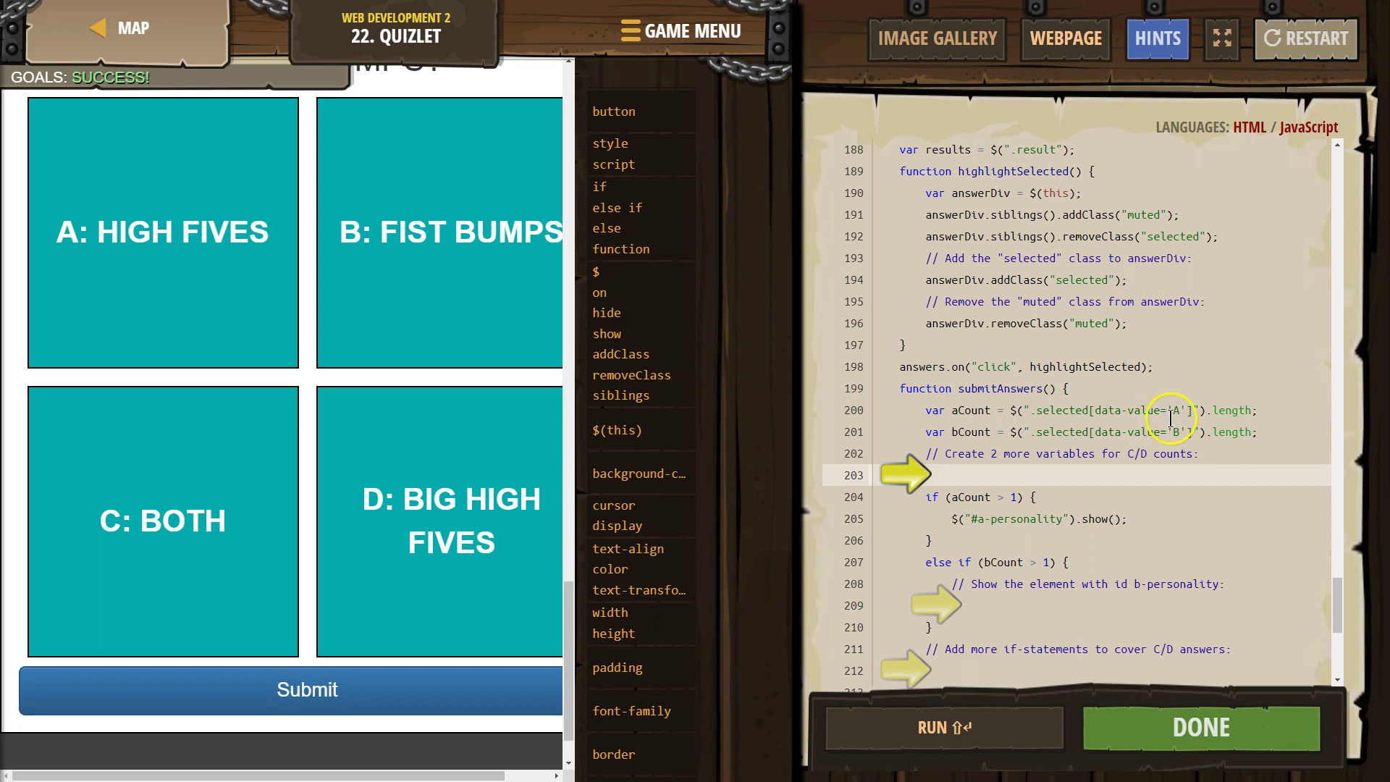
pyautogui.moveTo(1260, 434); pyautogui.dragTo(935, 415)
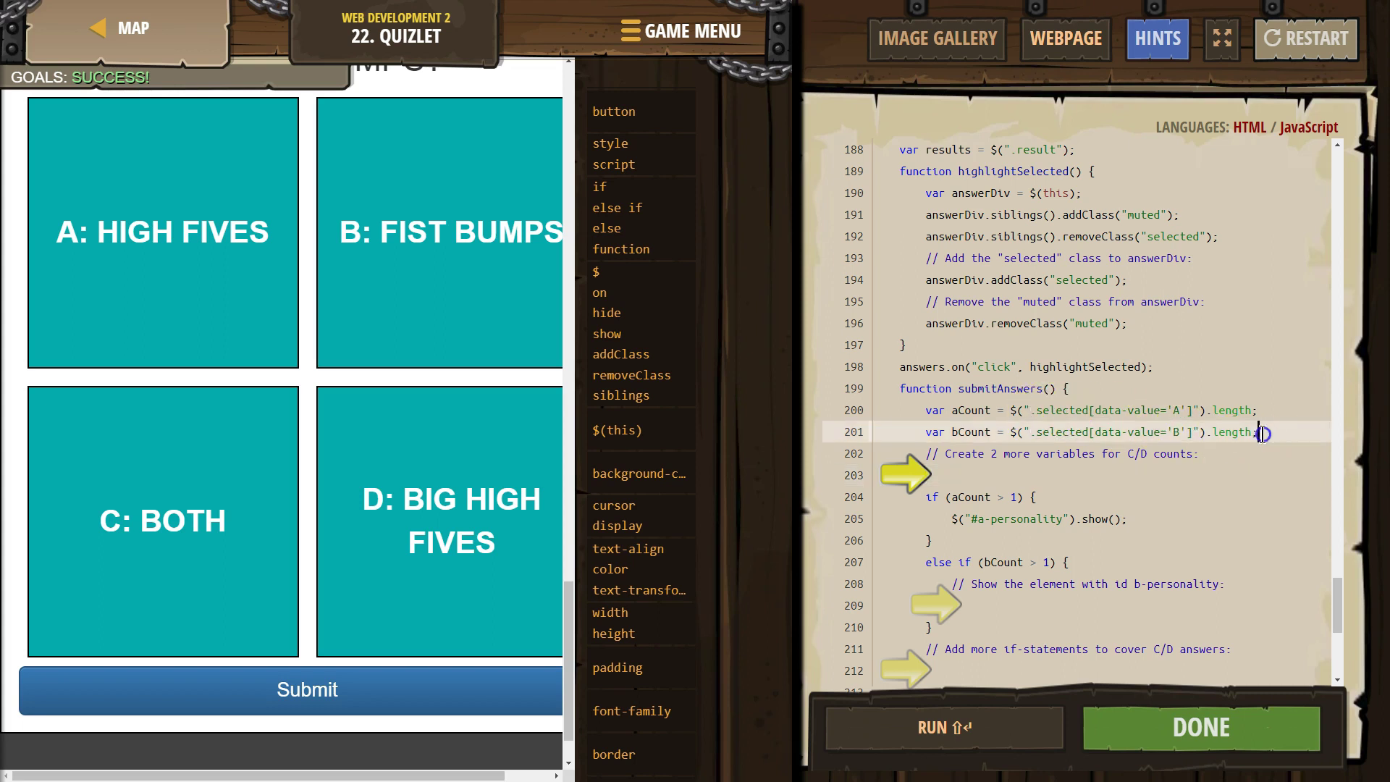
pyautogui.rightClick(935, 413)
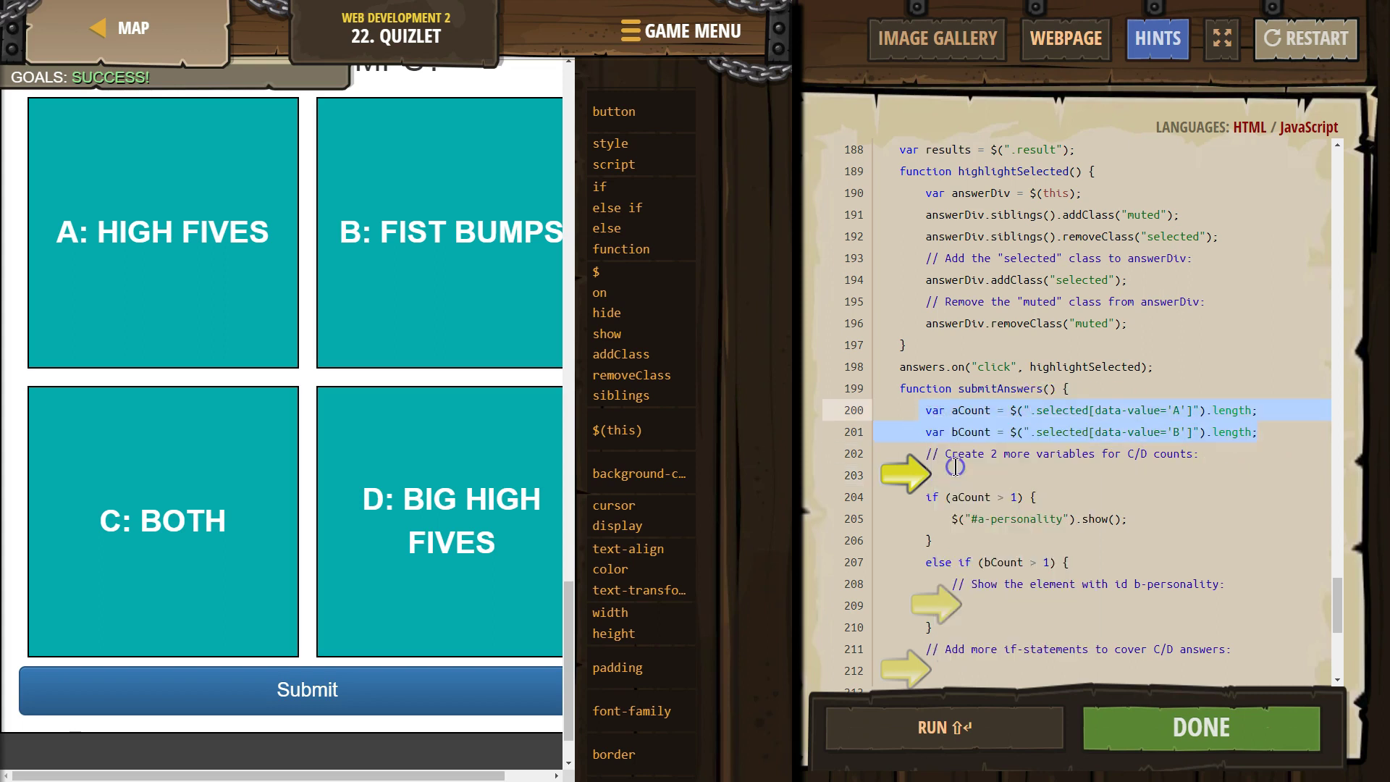
pyautogui.click(956, 469)
pyautogui.rightClick(956, 469)
pyautogui.click(991, 579)
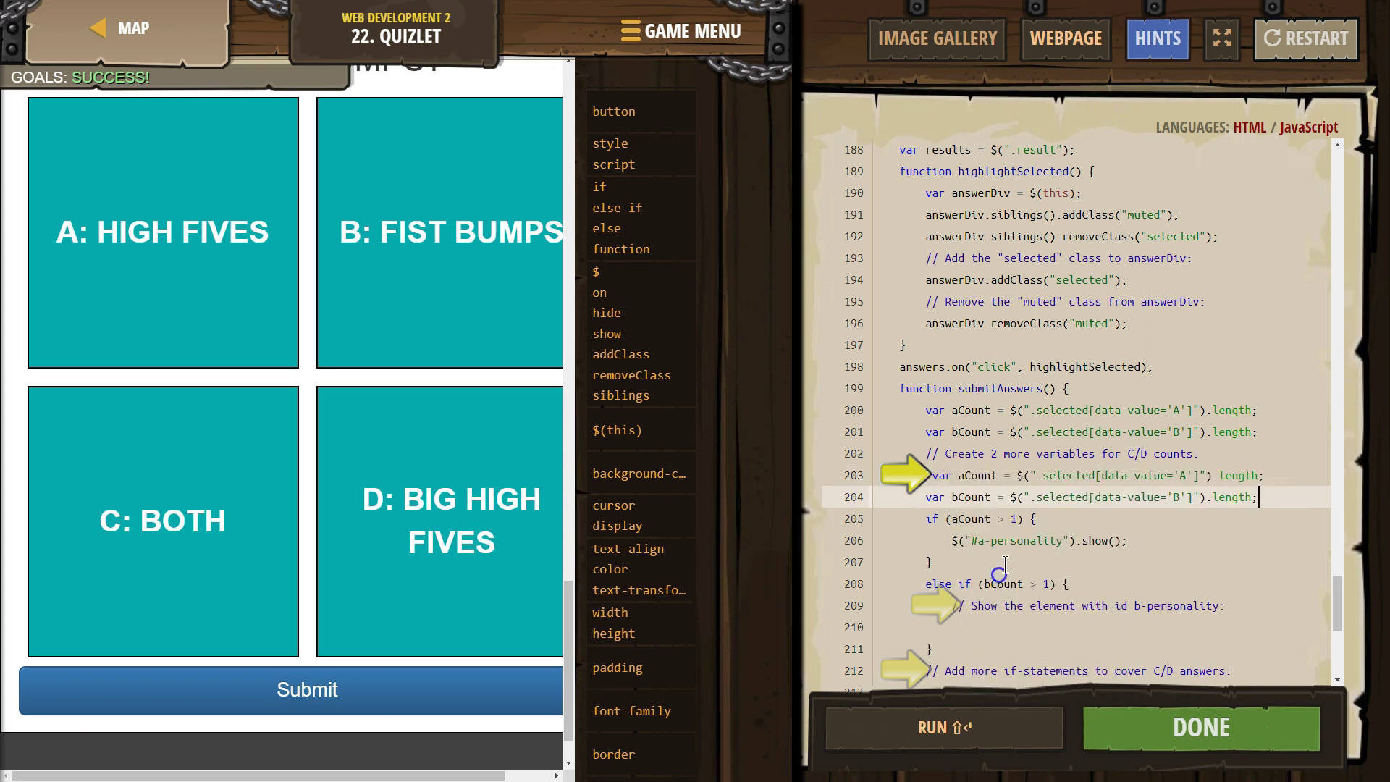
pyautogui.write('D')
pyautogui.press('Up')
pyautogui.press('Delete')
pyautogui.write('C')
pyautogui.scroll(-2, 991, 592)
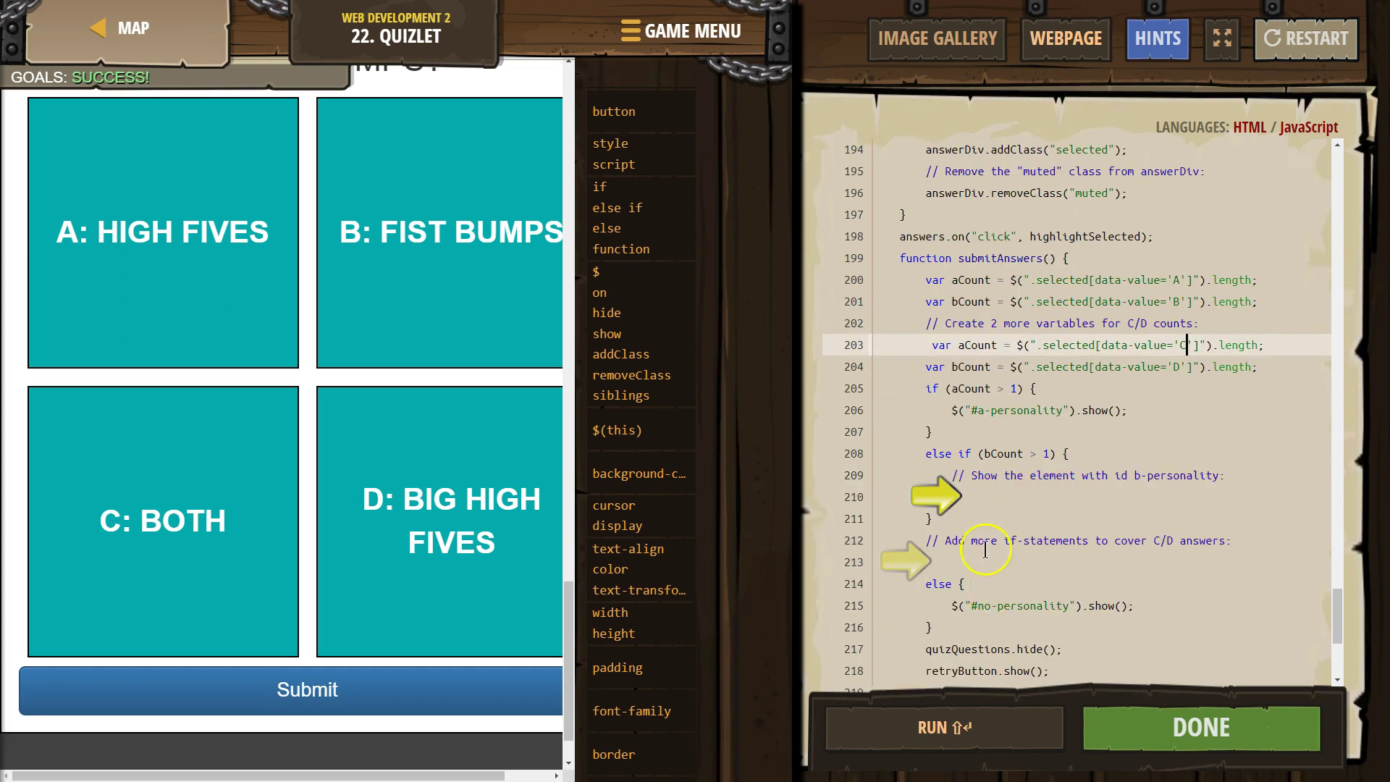
# Step: Copy $("#a-personality").show(); into the bCount branch and change it to #b-personality
pyautogui.click(999, 494)
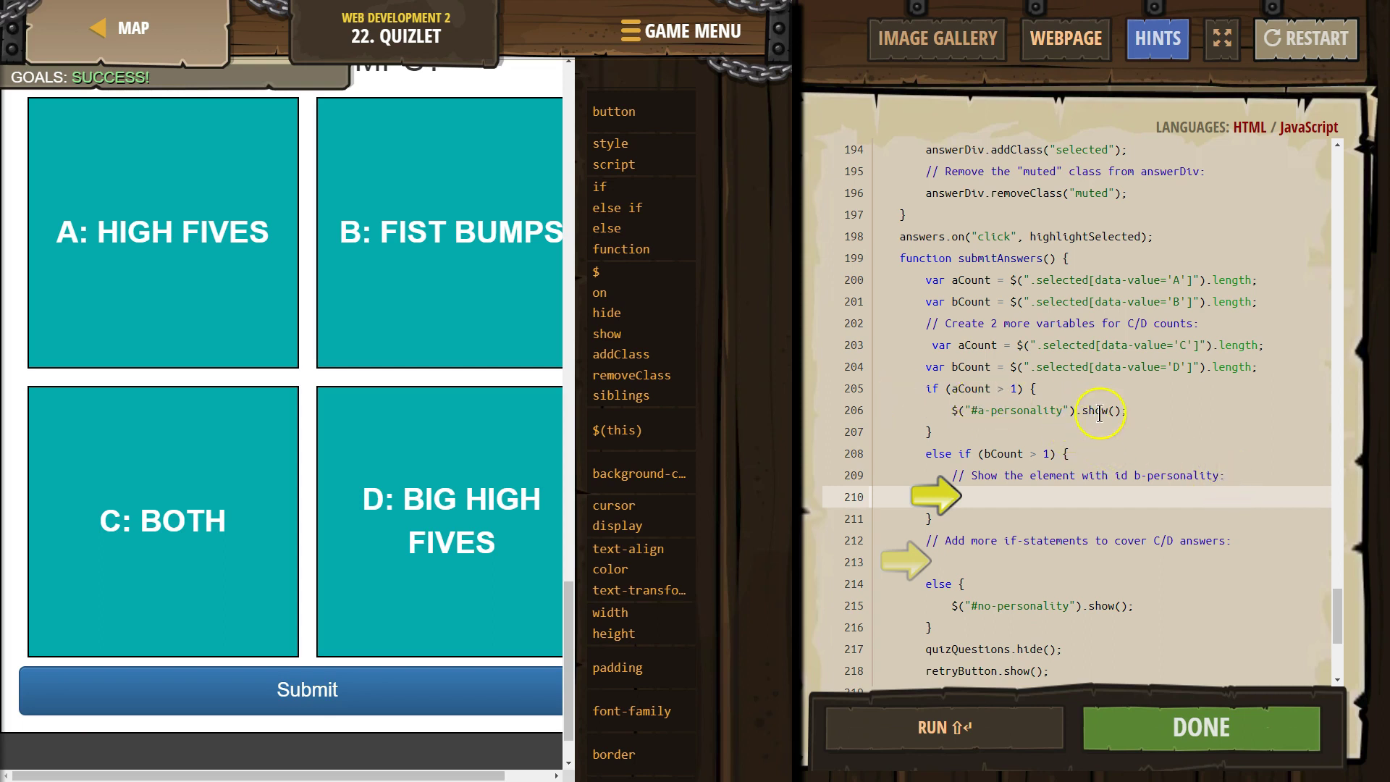
pyautogui.moveTo(1127, 411); pyautogui.dragTo(946, 407)
pyautogui.rightClick(945, 409)
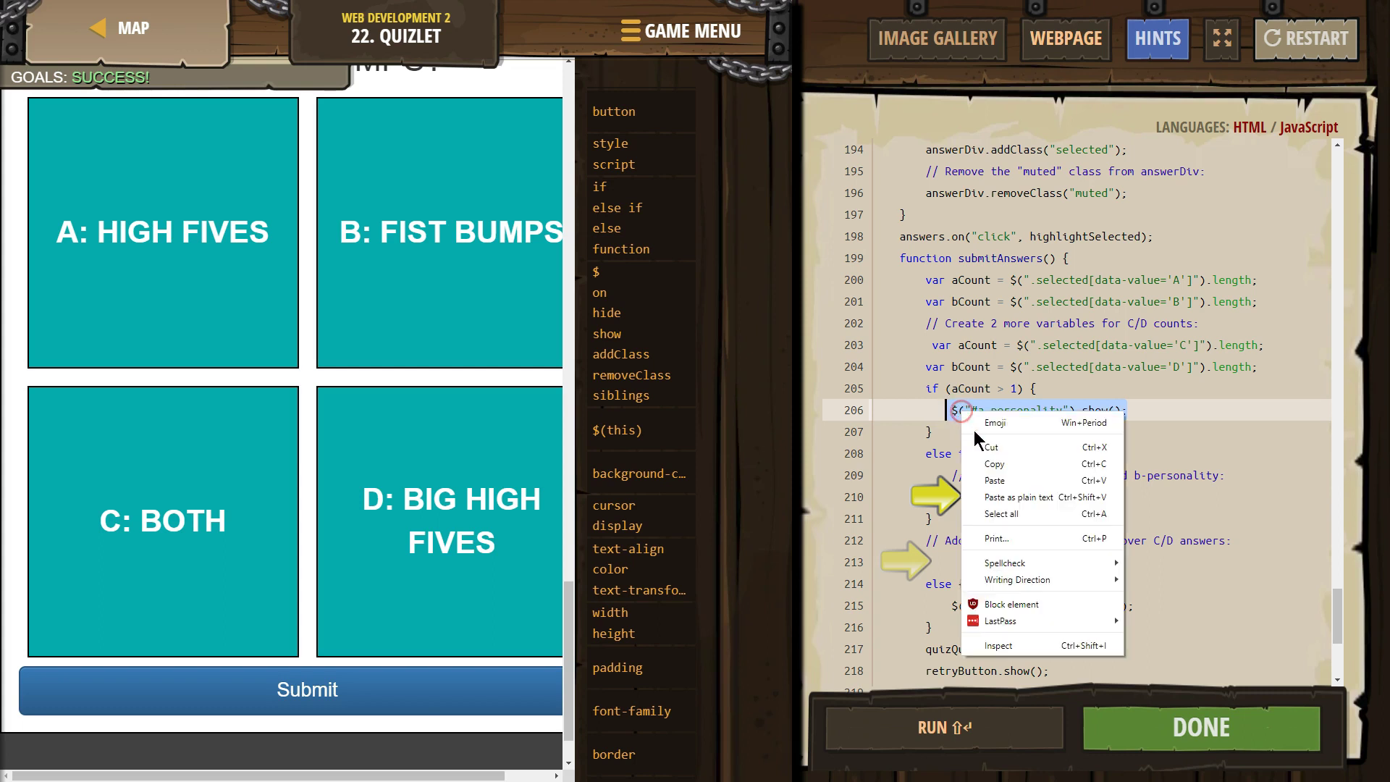
pyautogui.click(984, 456)
pyautogui.click(977, 496)
pyautogui.rightClick(978, 497)
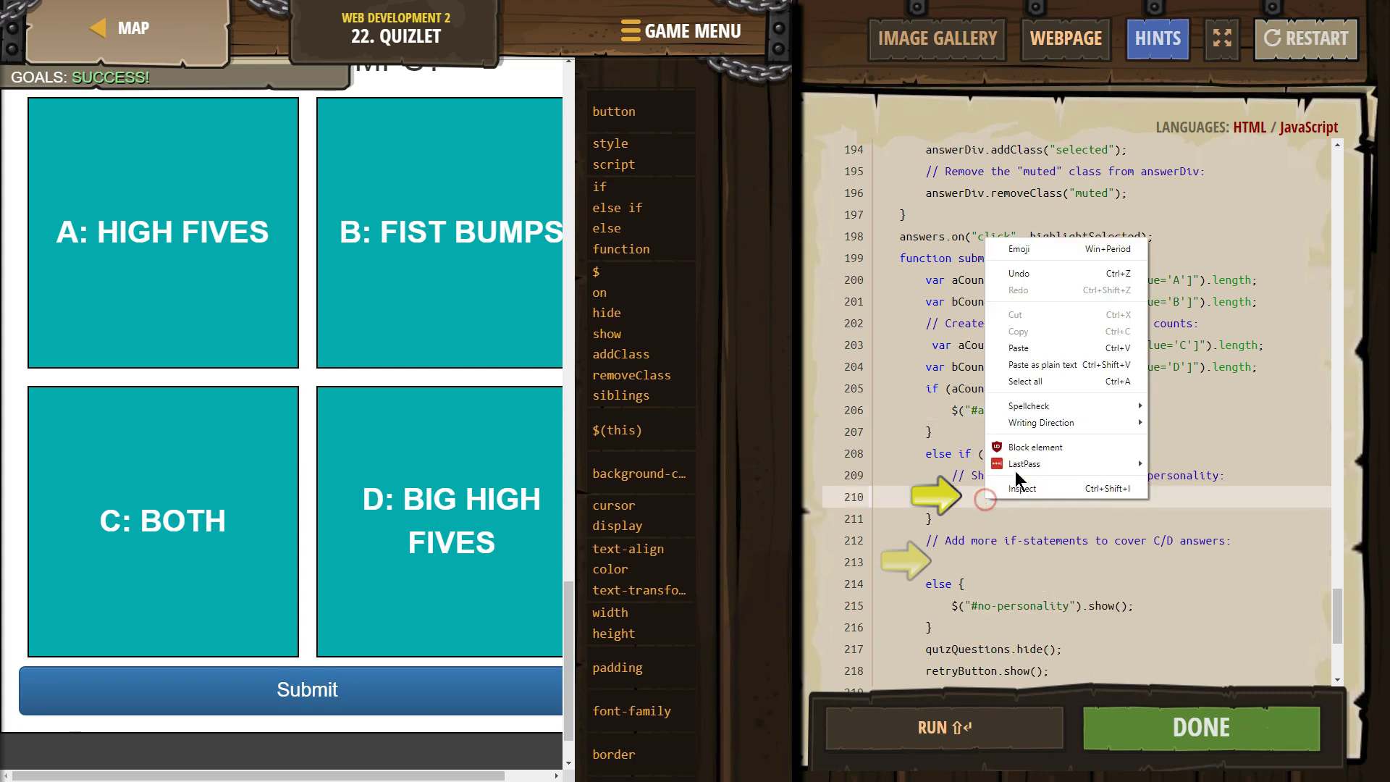
pyautogui.click(1037, 348)
pyautogui.click(980, 496)
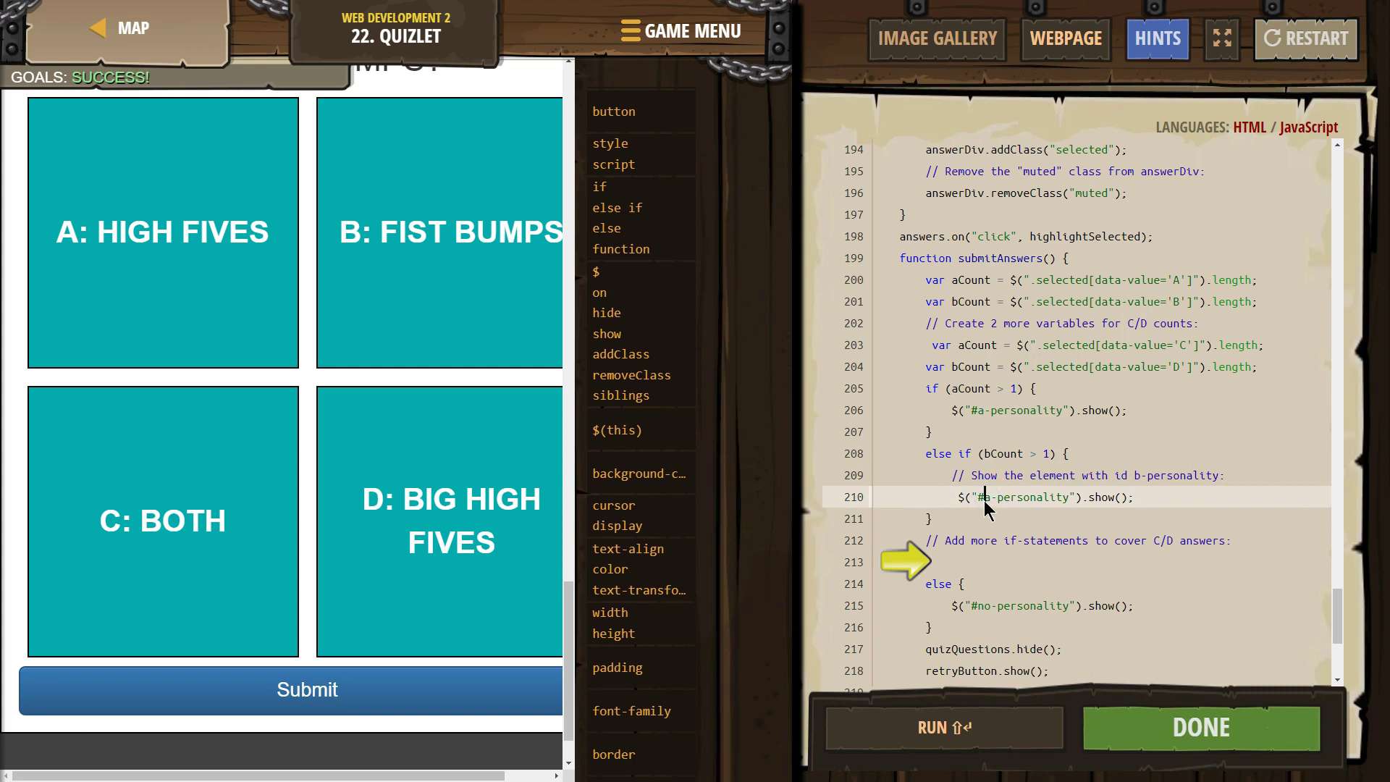
pyautogui.press('Delete')
pyautogui.write('b')
pyautogui.click(1026, 556)
pyautogui.scroll(-1, 1026, 558)
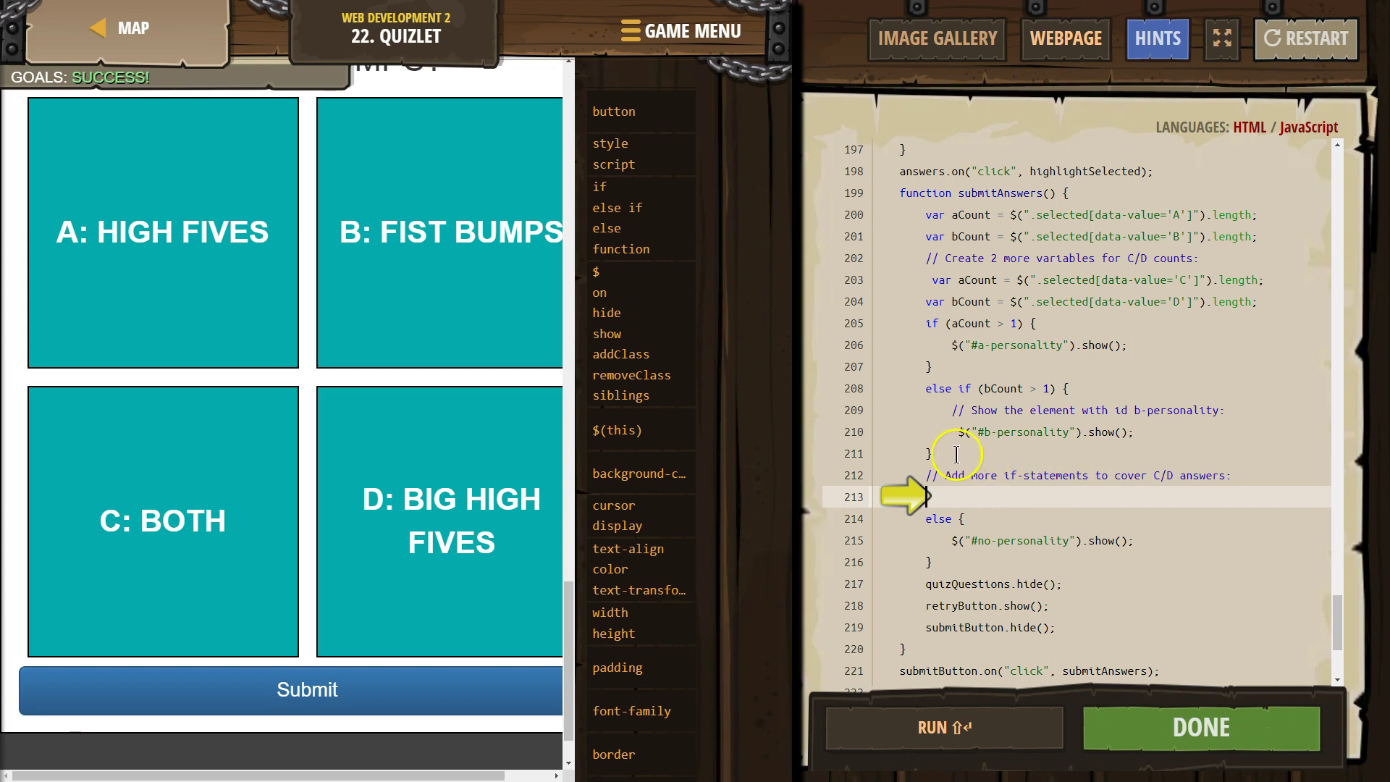
# Step: Paste the bCount else-if under the C/D comment, changed to cCount and #c-personality
pyautogui.moveTo(956, 456); pyautogui.dragTo(930, 400)
pyautogui.rightClick(931, 401)
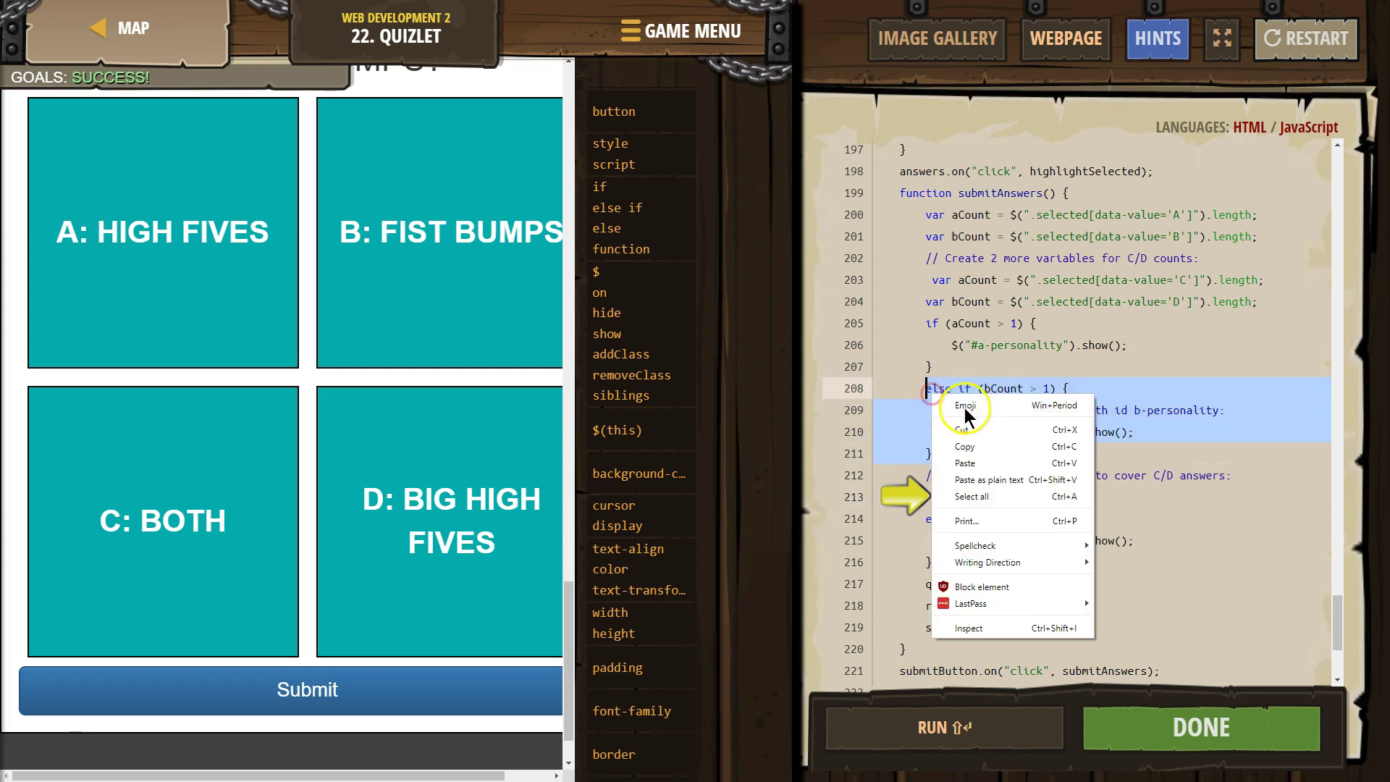
pyautogui.click(962, 446)
pyautogui.click(962, 497)
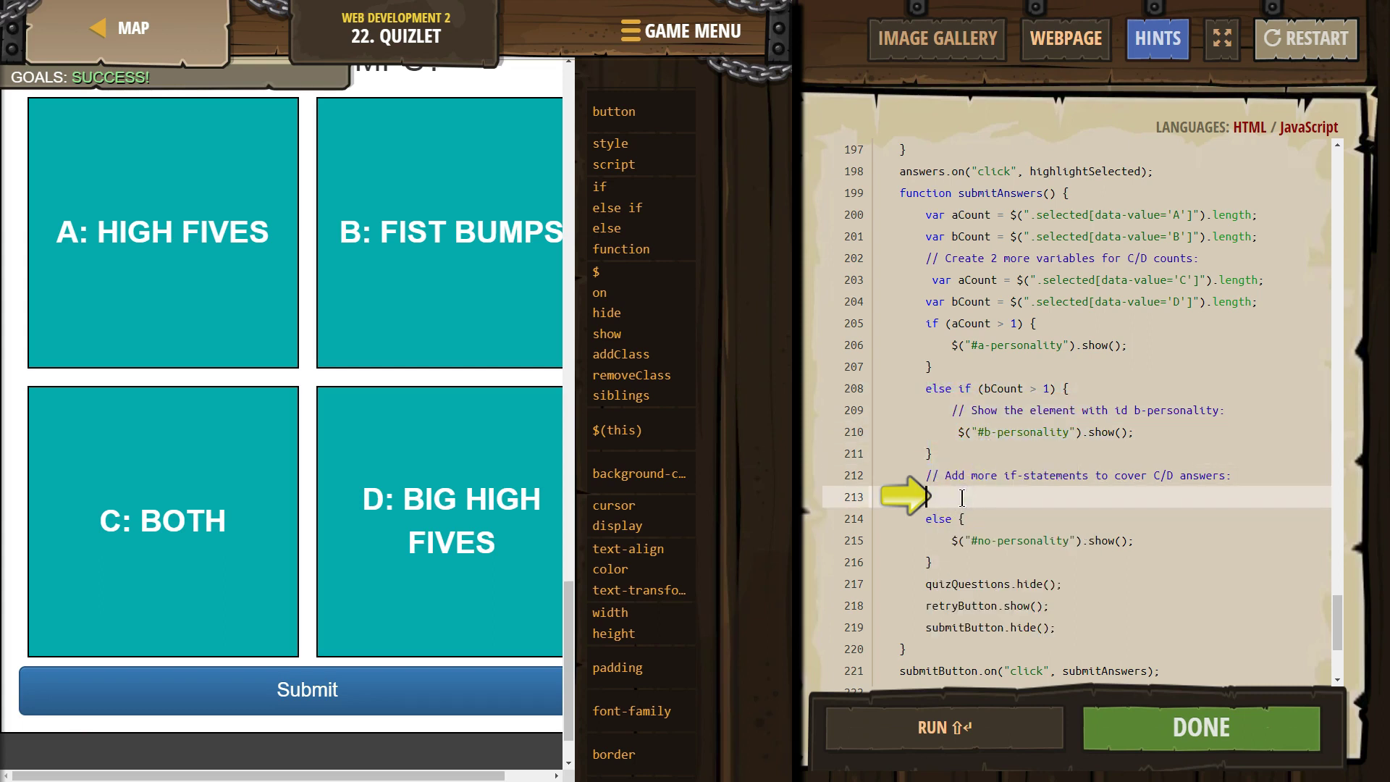
pyautogui.rightClick(962, 497)
pyautogui.click(1025, 611)
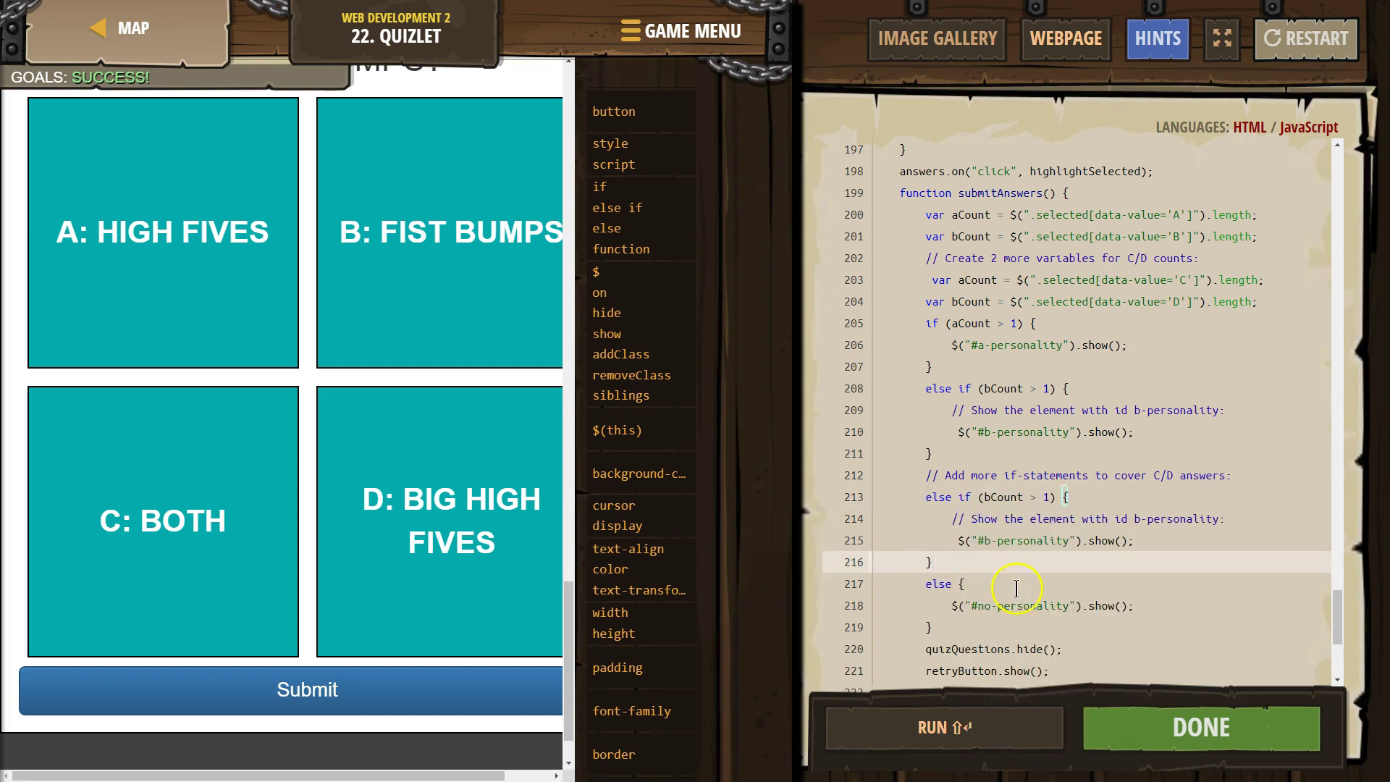
pyautogui.click(986, 498)
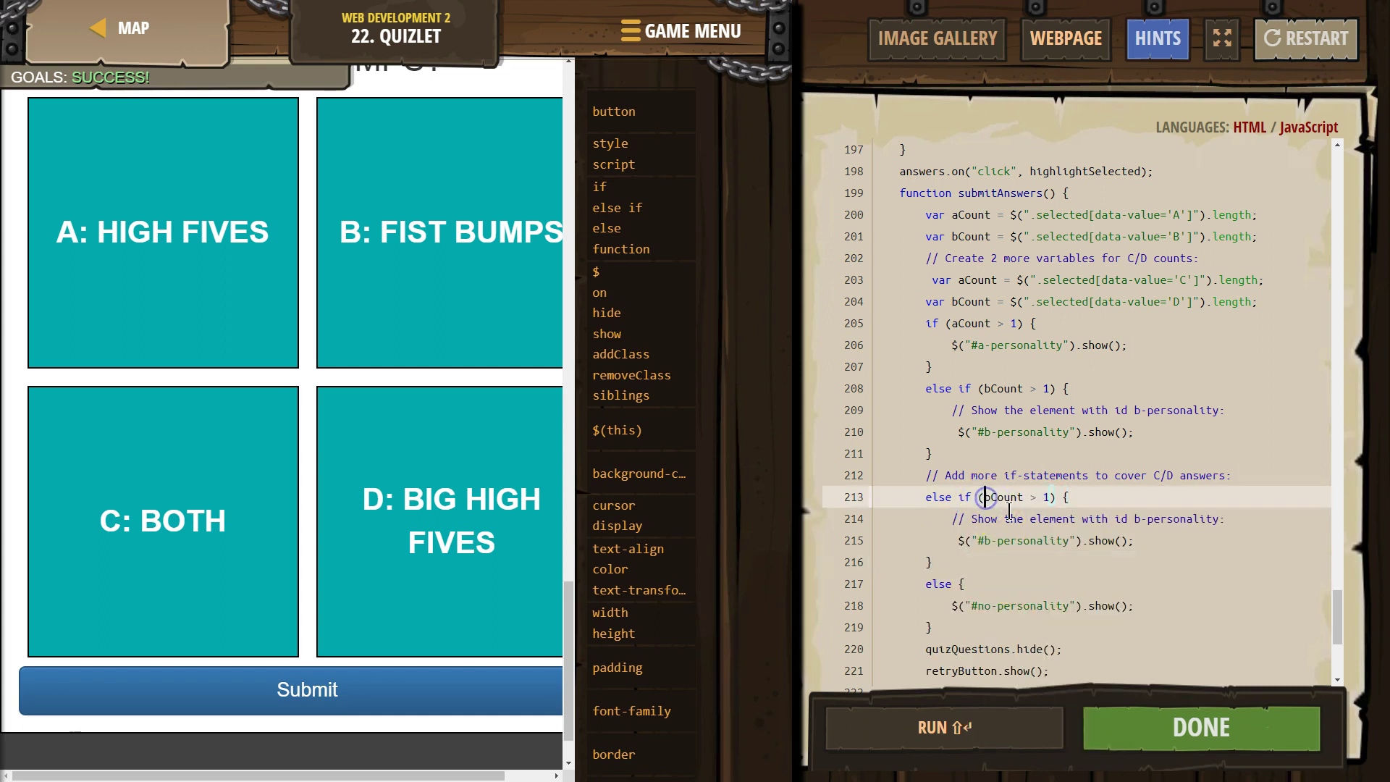
pyautogui.press('Delete')
pyautogui.write('c')
pyautogui.click(985, 539)
pyautogui.press('Delete')
pyautogui.write('c')
# Step: Add a second else-if copy below it, changed to dCount and #d-personality
pyautogui.click(1012, 564)
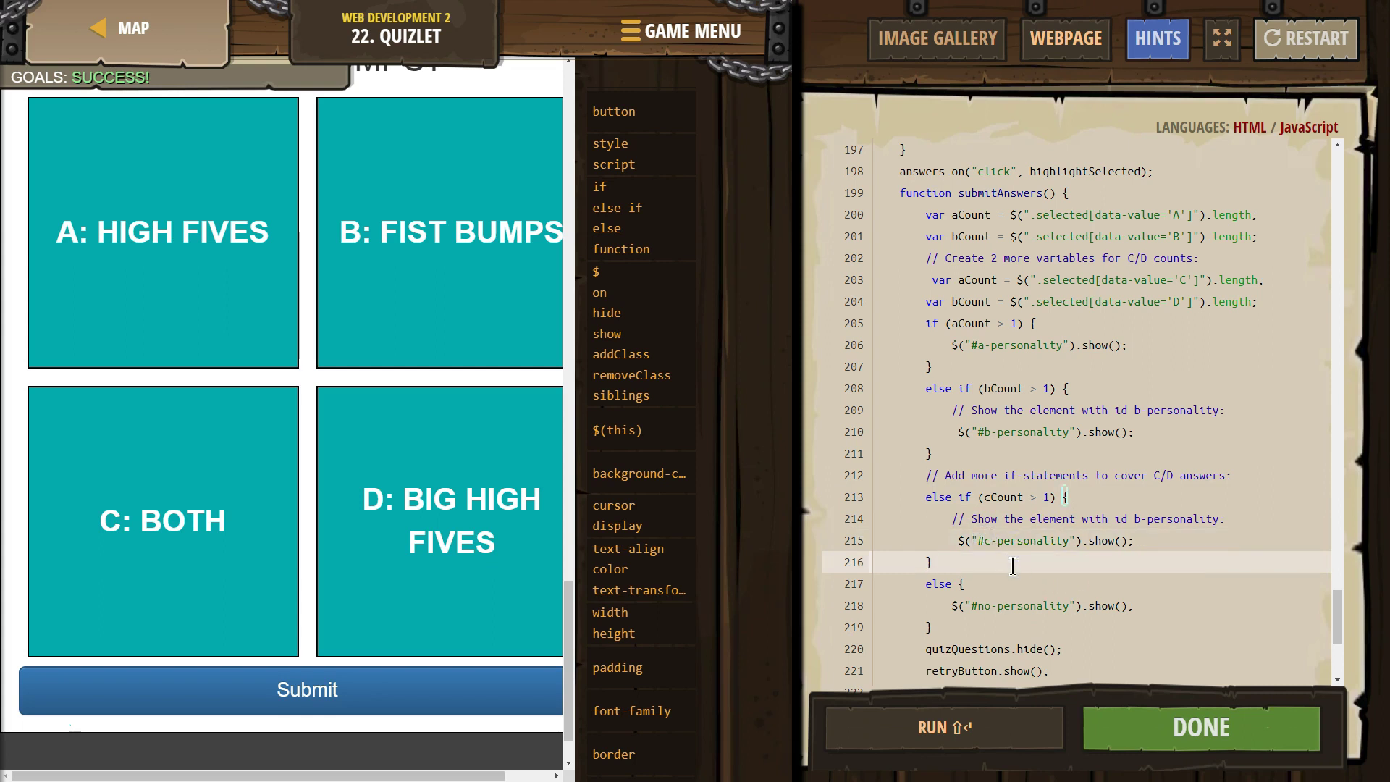
pyautogui.press('Return')
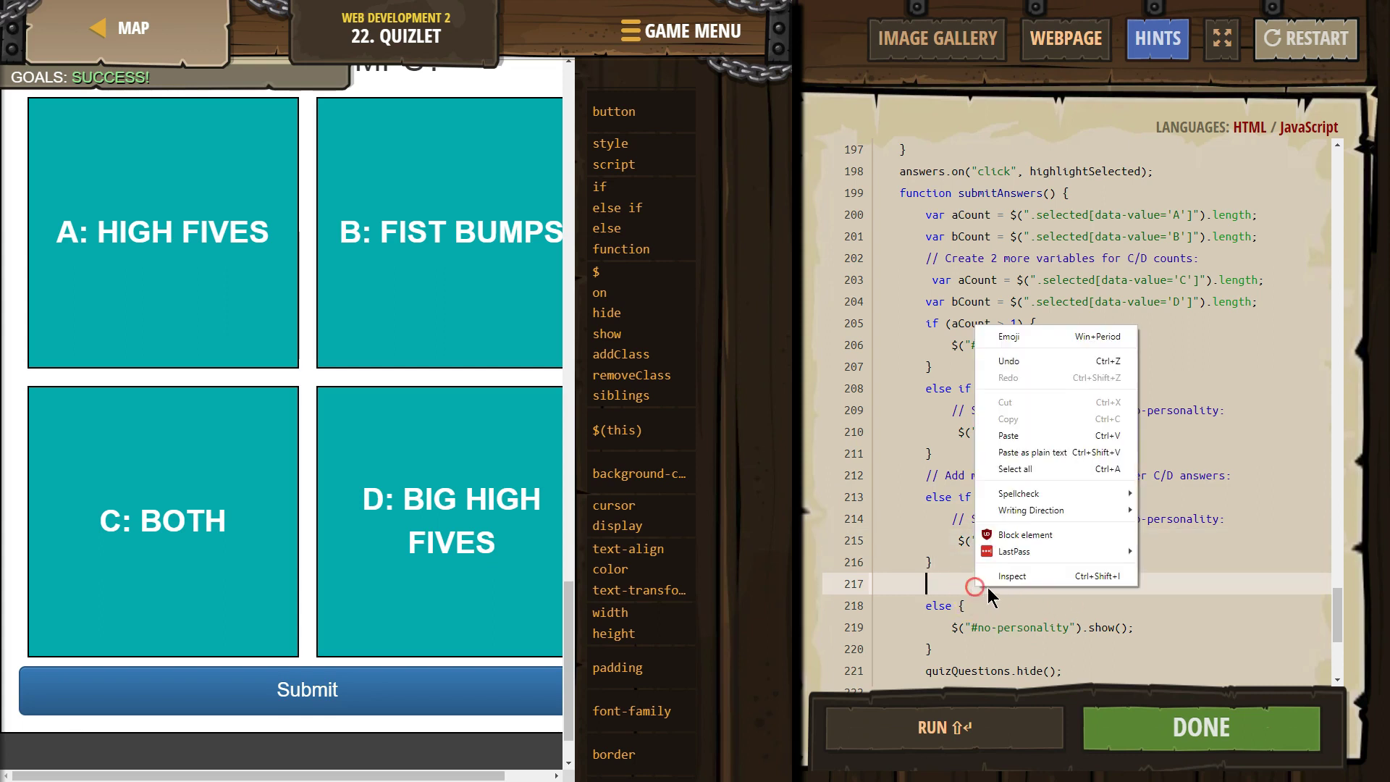
pyautogui.rightClick(974, 586)
pyautogui.click(996, 438)
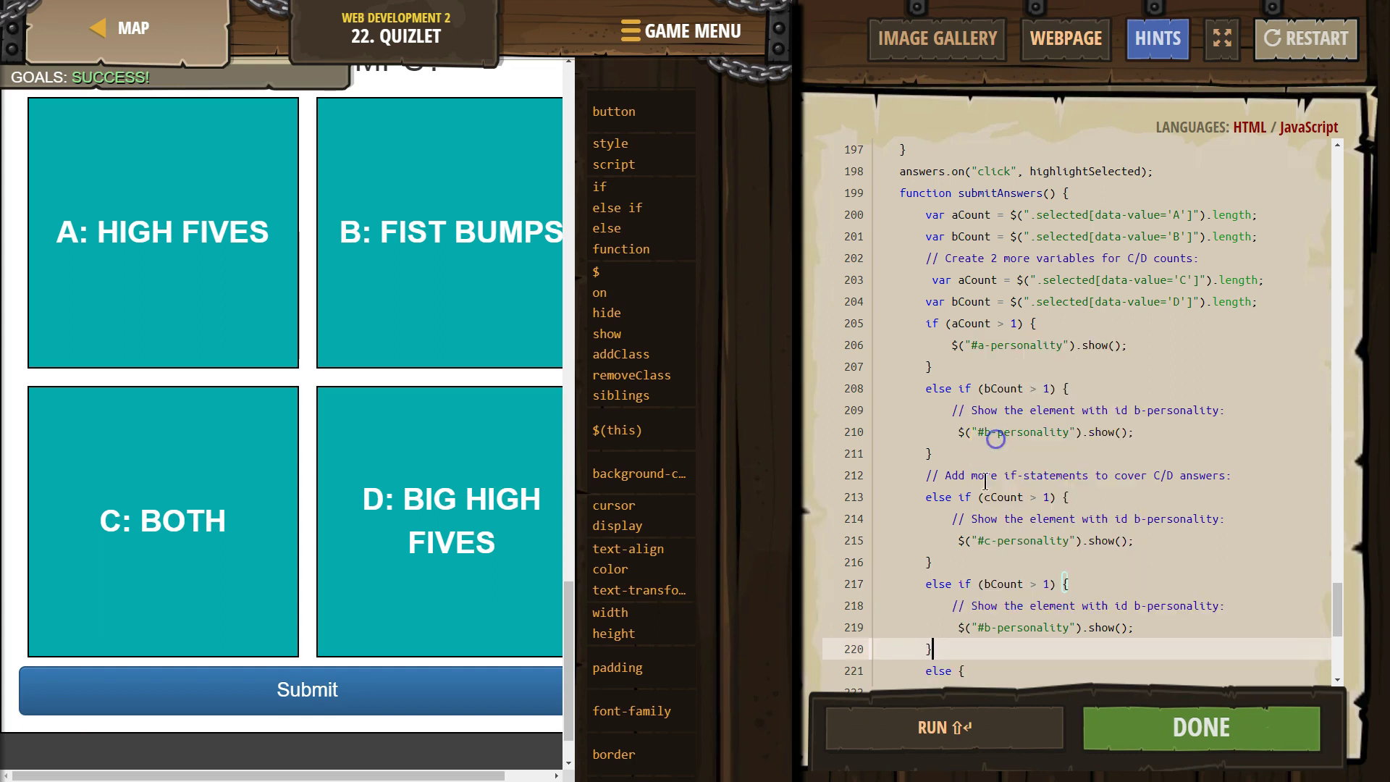
pyautogui.click(991, 585)
pyautogui.press('BackSpace')
pyautogui.write('d')
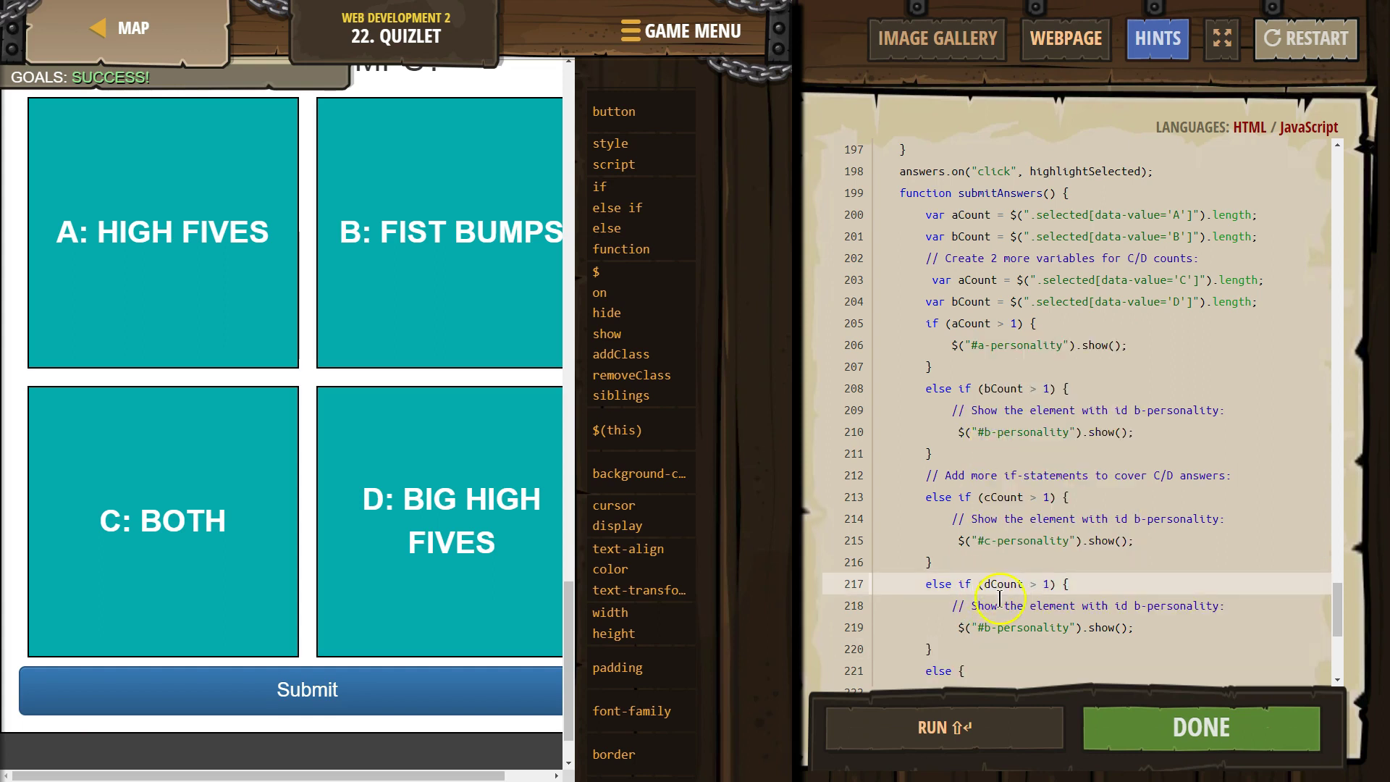
pyautogui.click(991, 628)
pyautogui.press('BackSpace')
pyautogui.write('d')
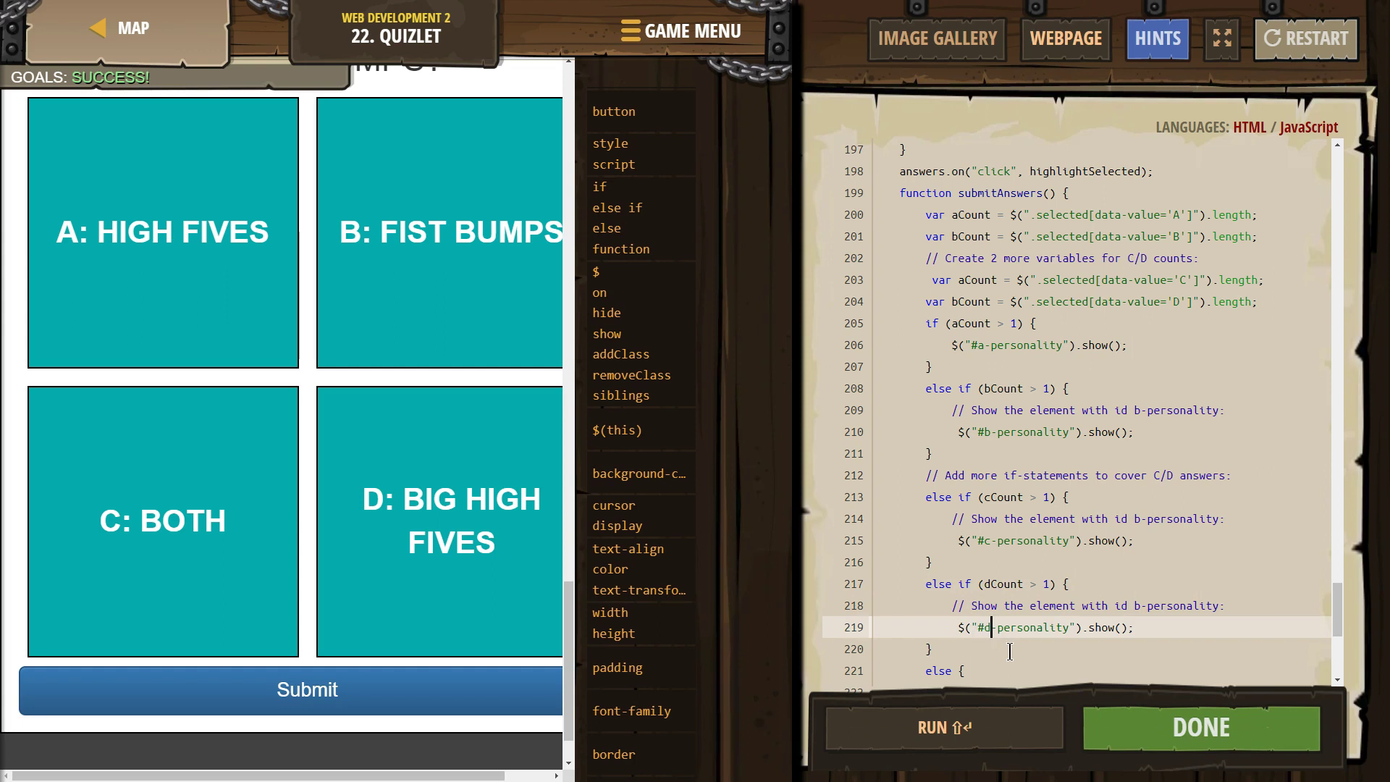
pyautogui.scroll(-2, 1141, 565)
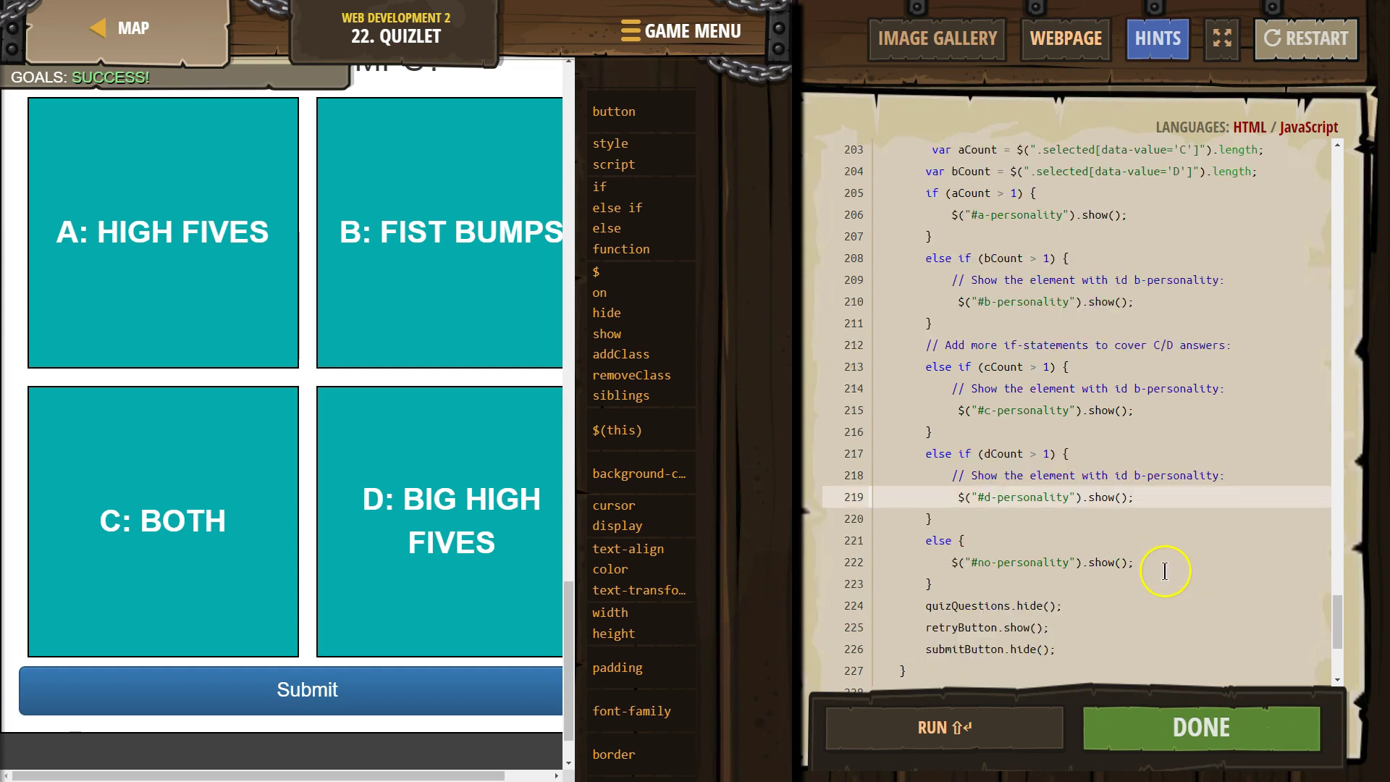
pyautogui.scroll(-4, 1168, 561)
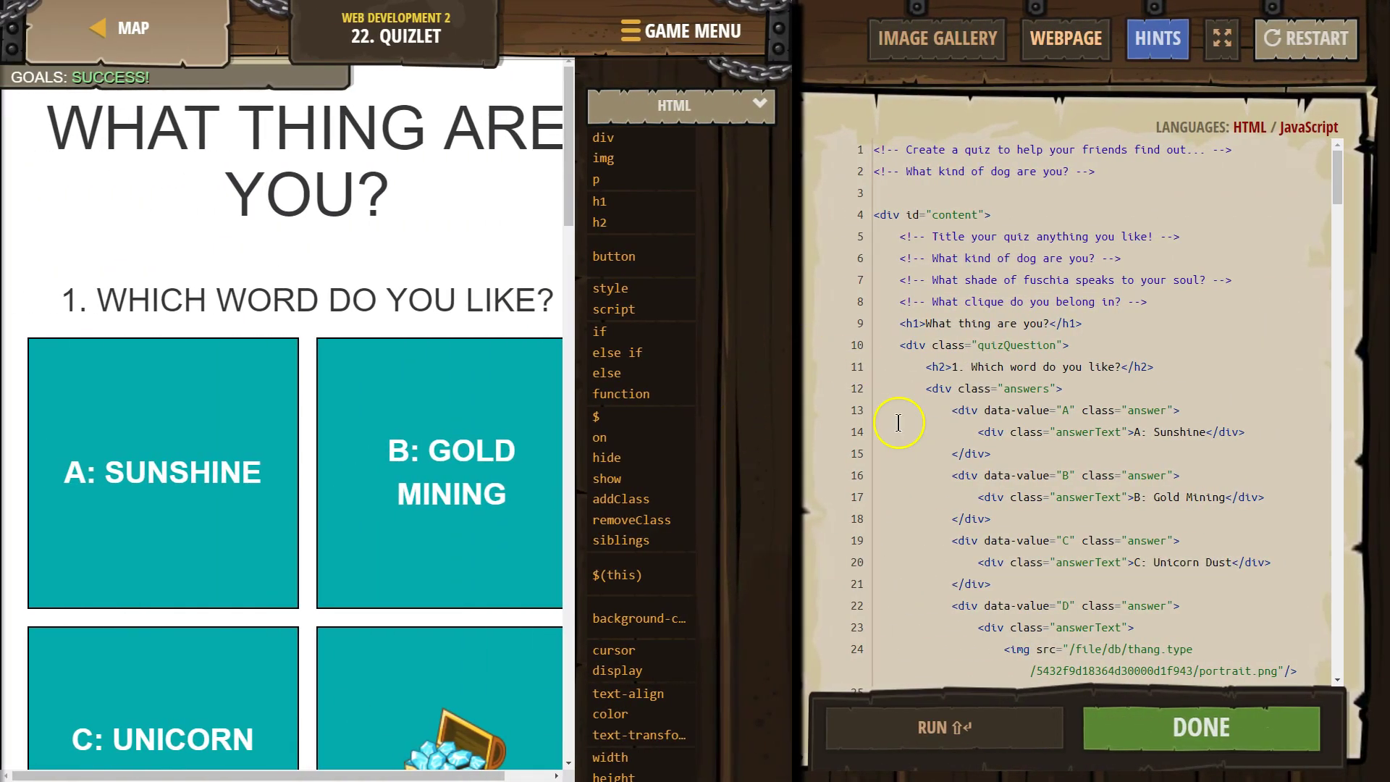
# Step: Trace the quizQuestion divs, delete the closing div on line 64, and retype it after line 63
pyautogui.click(906, 346)
pyautogui.scroll(-1, 905, 345)
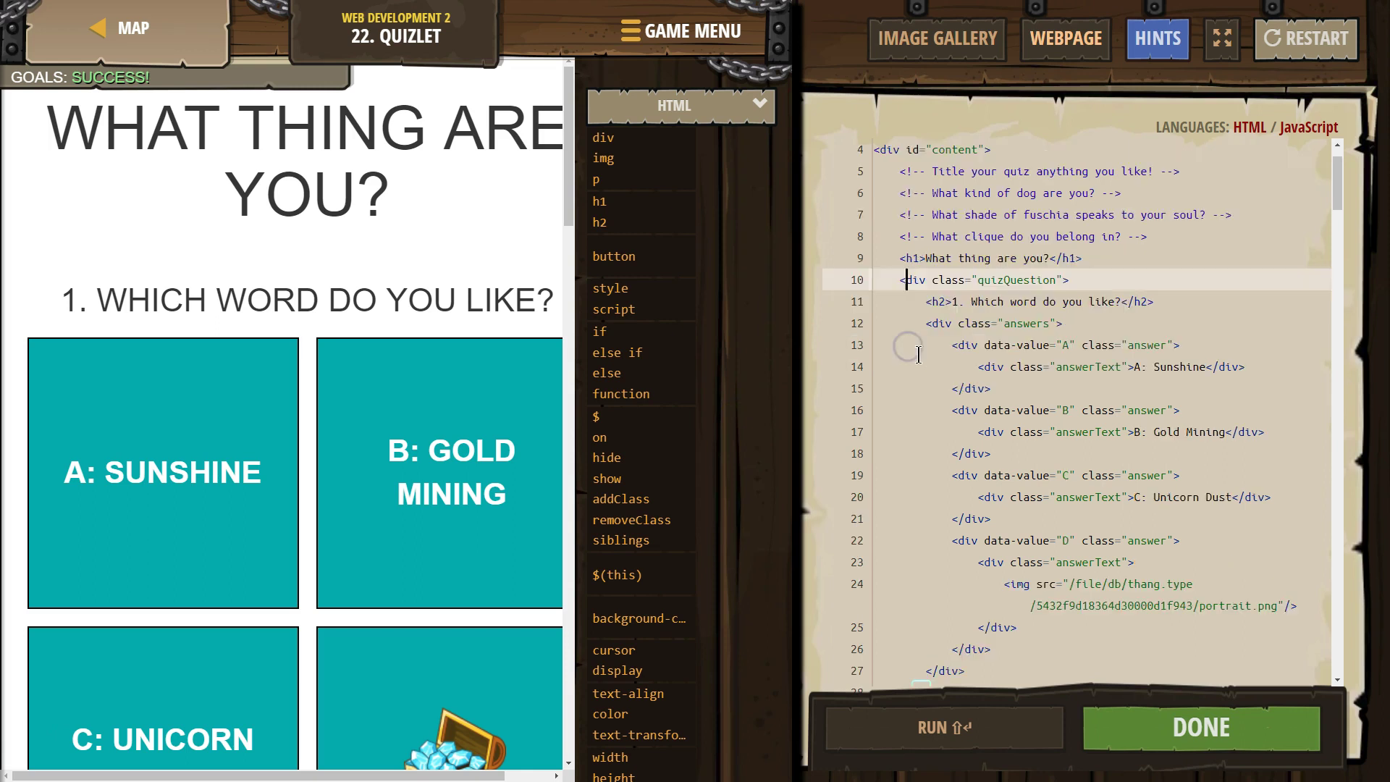
pyautogui.scroll(-1, 908, 346)
pyautogui.scroll(-1, 912, 331)
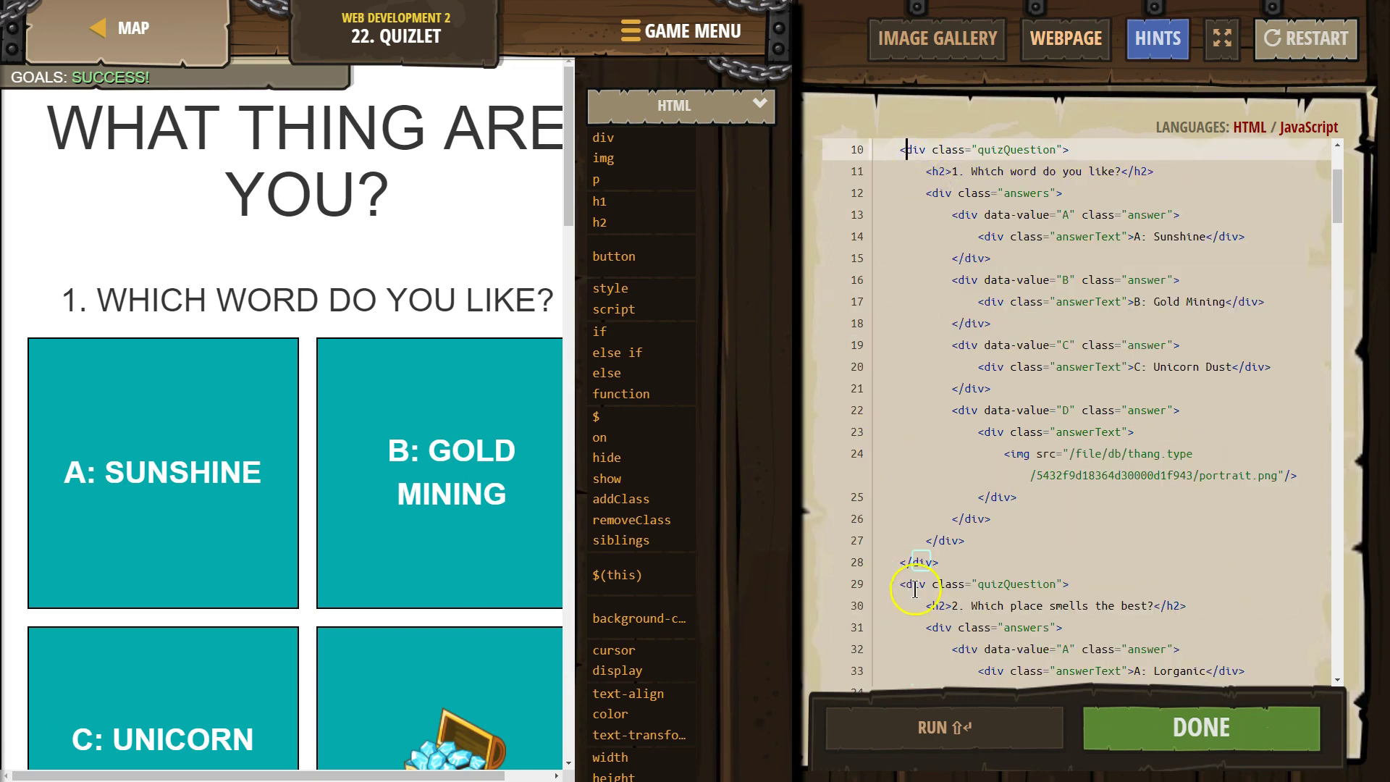
pyautogui.scroll(-2, 925, 554)
pyautogui.click(906, 447)
pyautogui.scroll(-1, 906, 448)
pyautogui.scroll(-1, 956, 450)
pyautogui.scroll(-1, 956, 450)
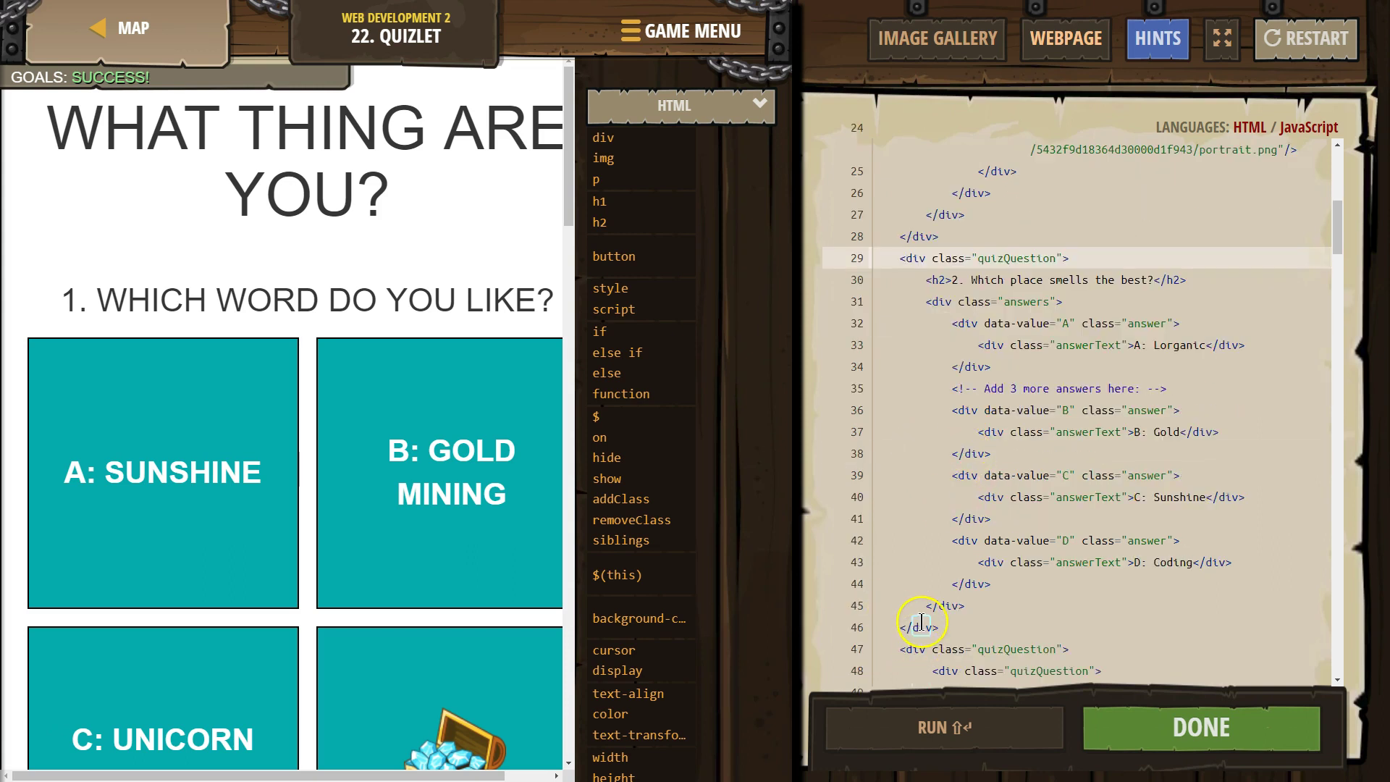
pyautogui.scroll(-2, 920, 624)
pyautogui.click(913, 518)
pyautogui.scroll(-1, 918, 521)
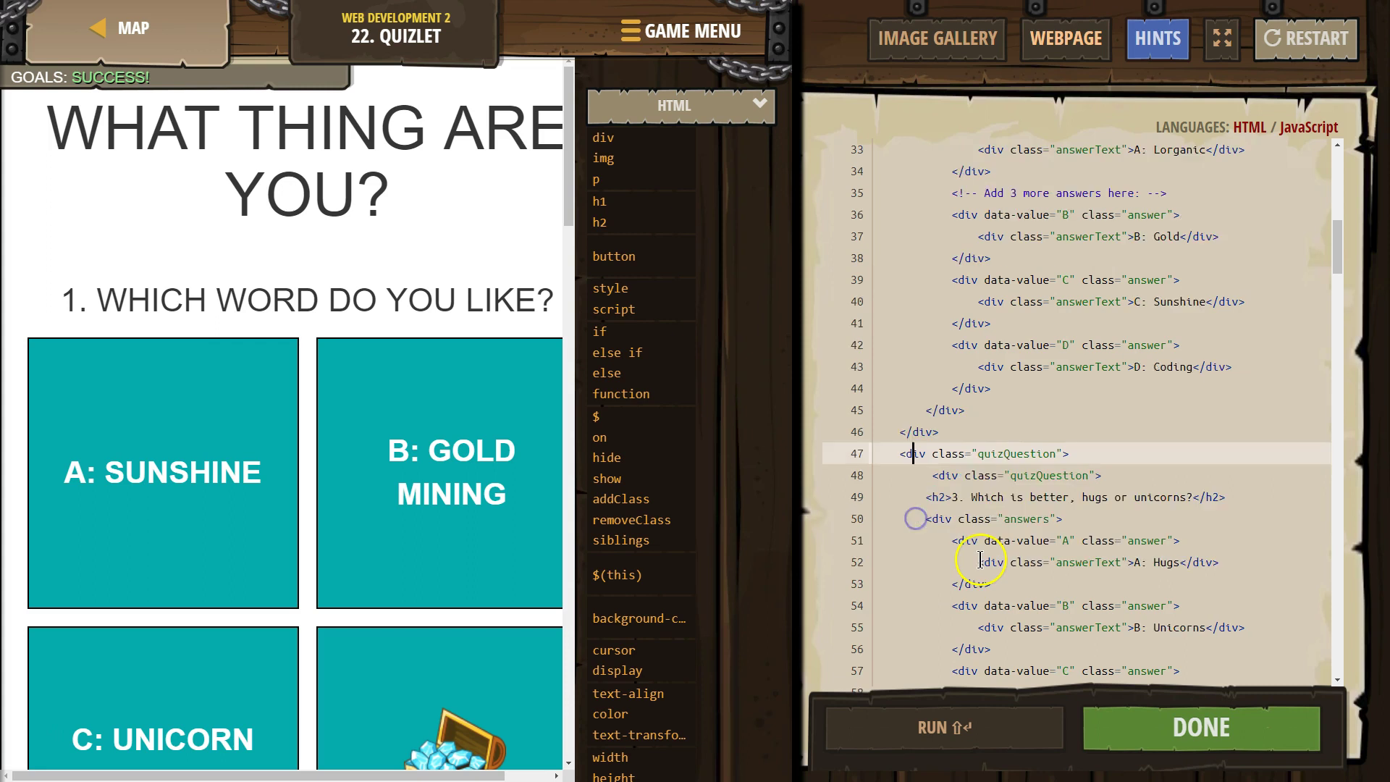
pyautogui.scroll(-3, 980, 560)
pyautogui.scroll(-1, 977, 558)
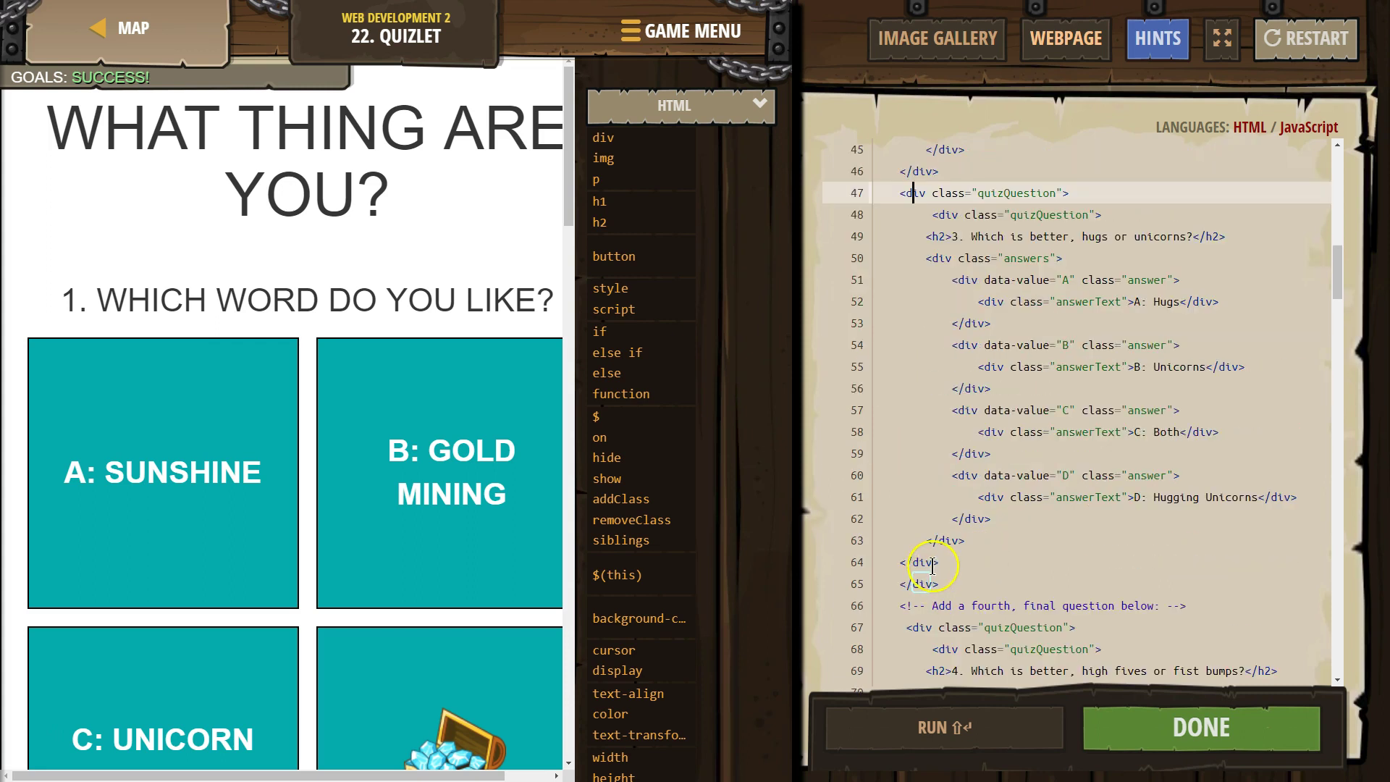
pyautogui.moveTo(936, 564); pyautogui.dragTo(875, 566)
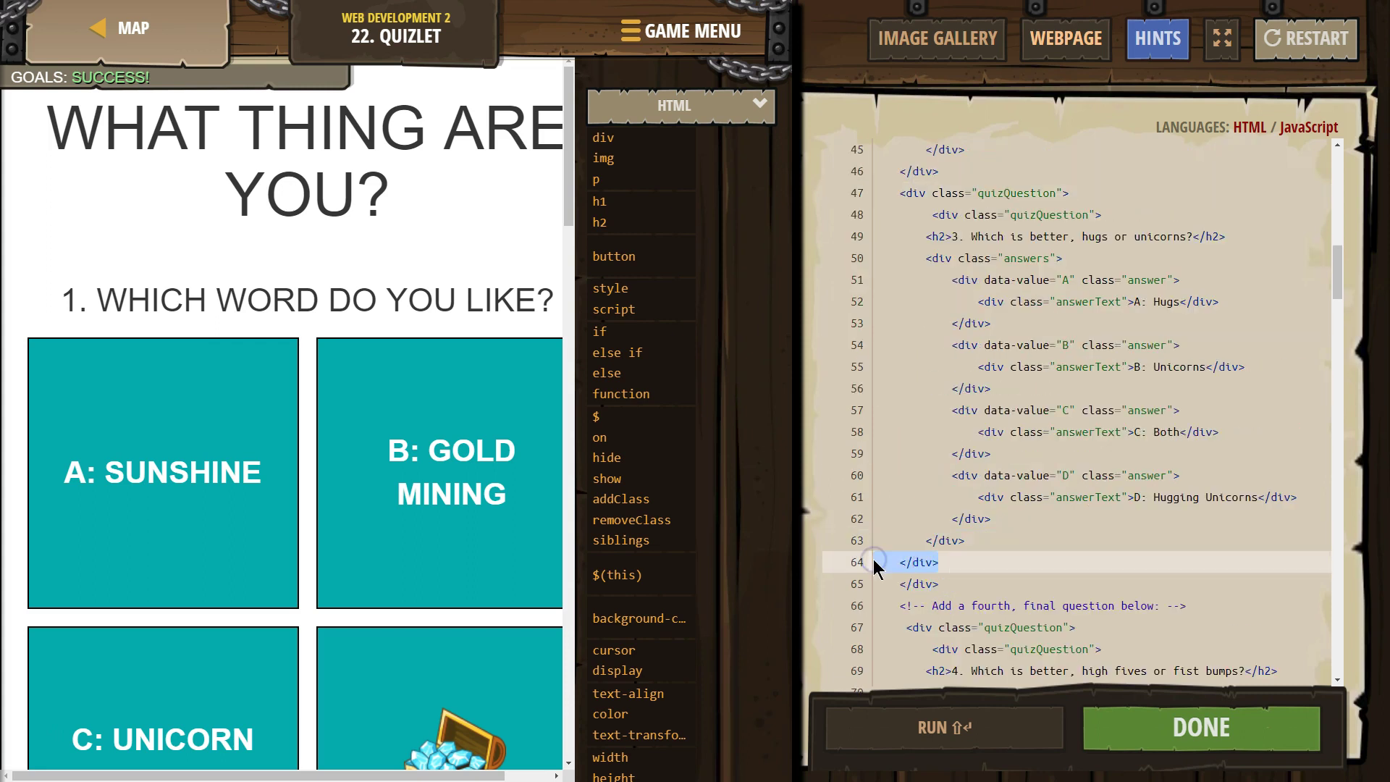
pyautogui.press('BackSpace')
pyautogui.press('BackSpace')
pyautogui.press('BackSpace')
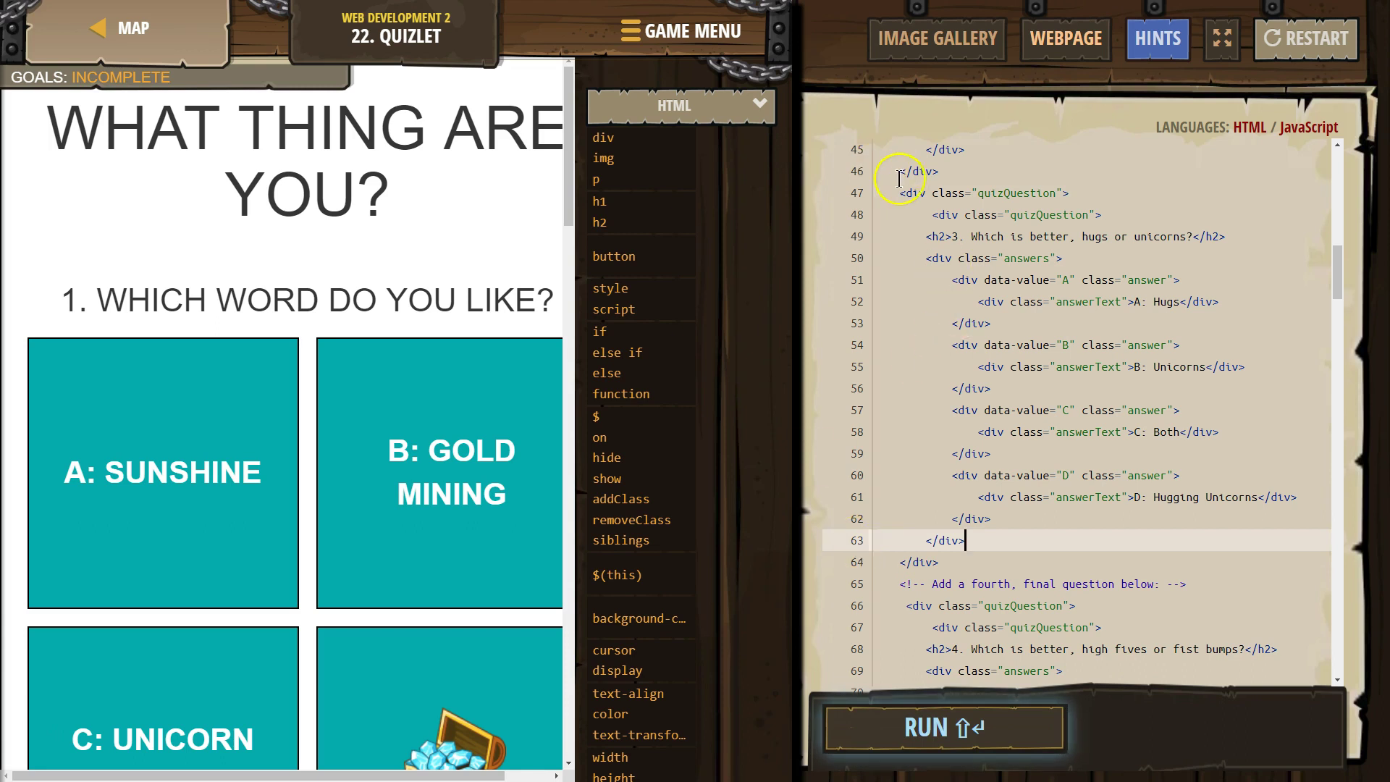
pyautogui.click(916, 194)
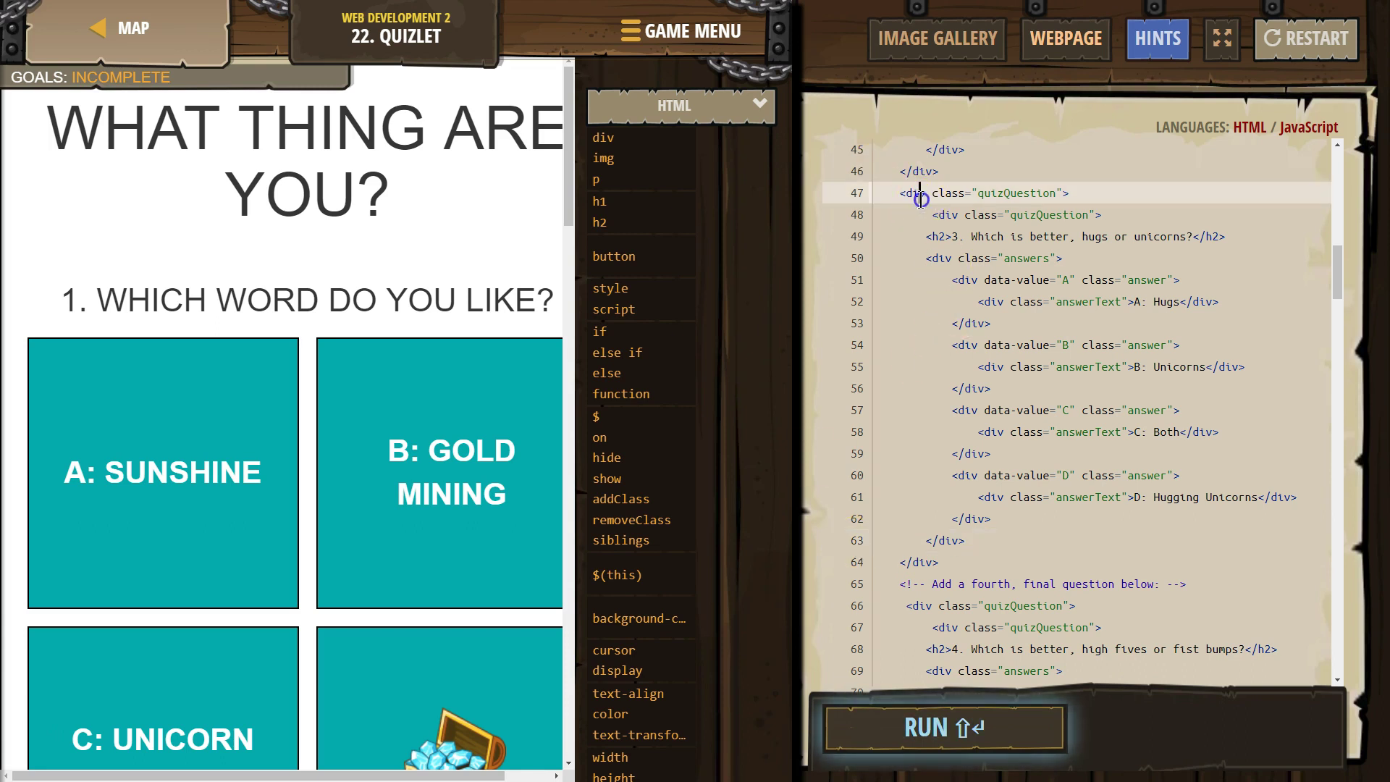
pyautogui.click(932, 562)
pyautogui.click(905, 193)
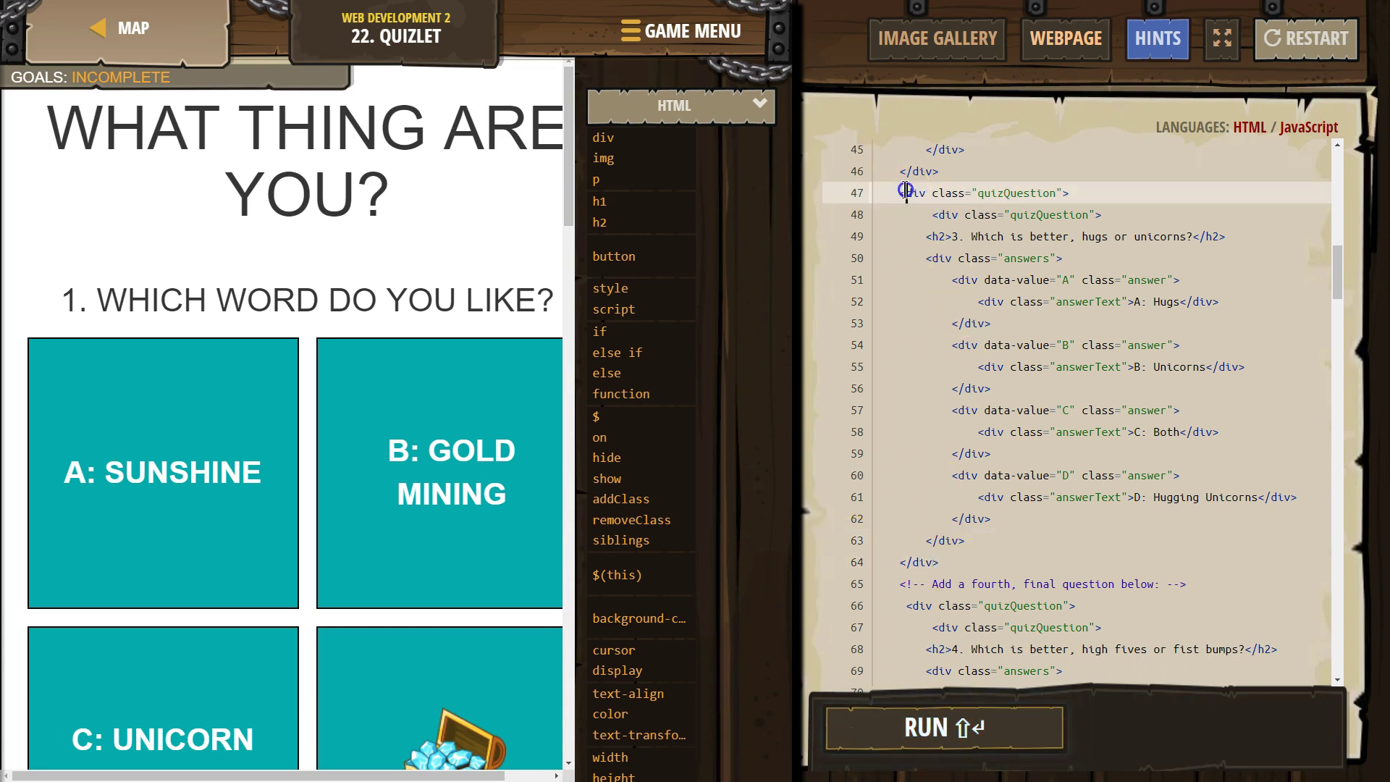
pyautogui.click(967, 542)
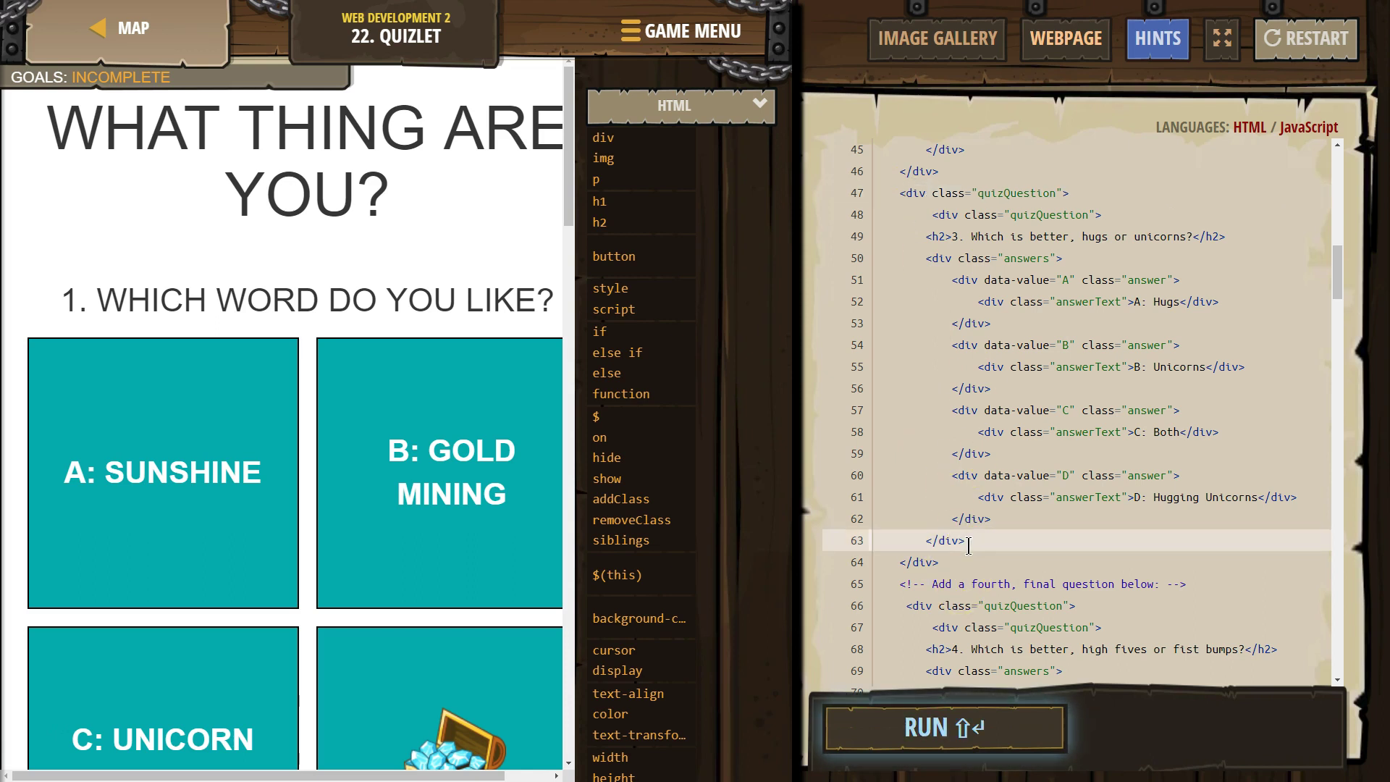
pyautogui.press('Return')
pyautogui.write('</div>')
pyautogui.scroll(-1, 956, 582)
pyautogui.scroll(-1, 932, 506)
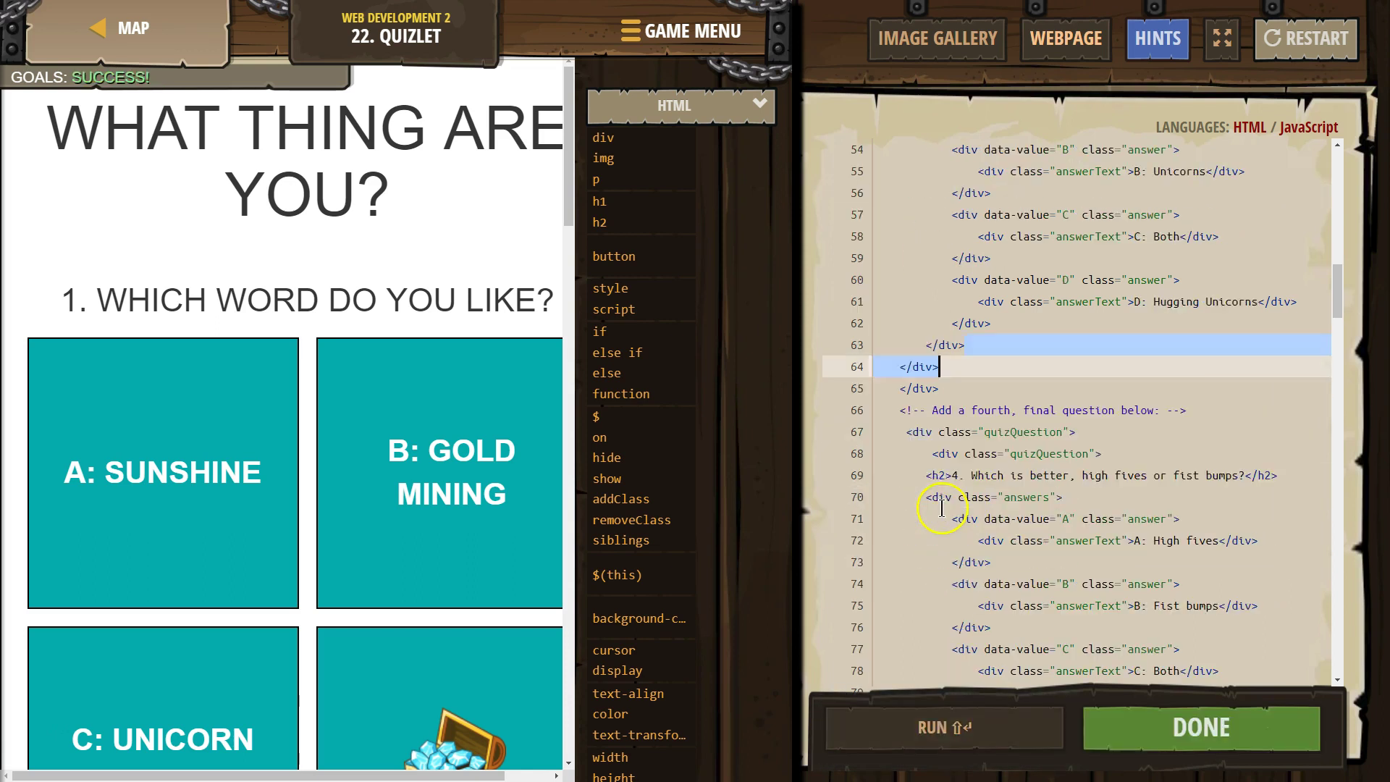
pyautogui.scroll(-2, 942, 508)
# Step: Add a new closing div line after line 84 for the fourth question
pyautogui.click(919, 366)
pyautogui.scroll(-3, 1146, 483)
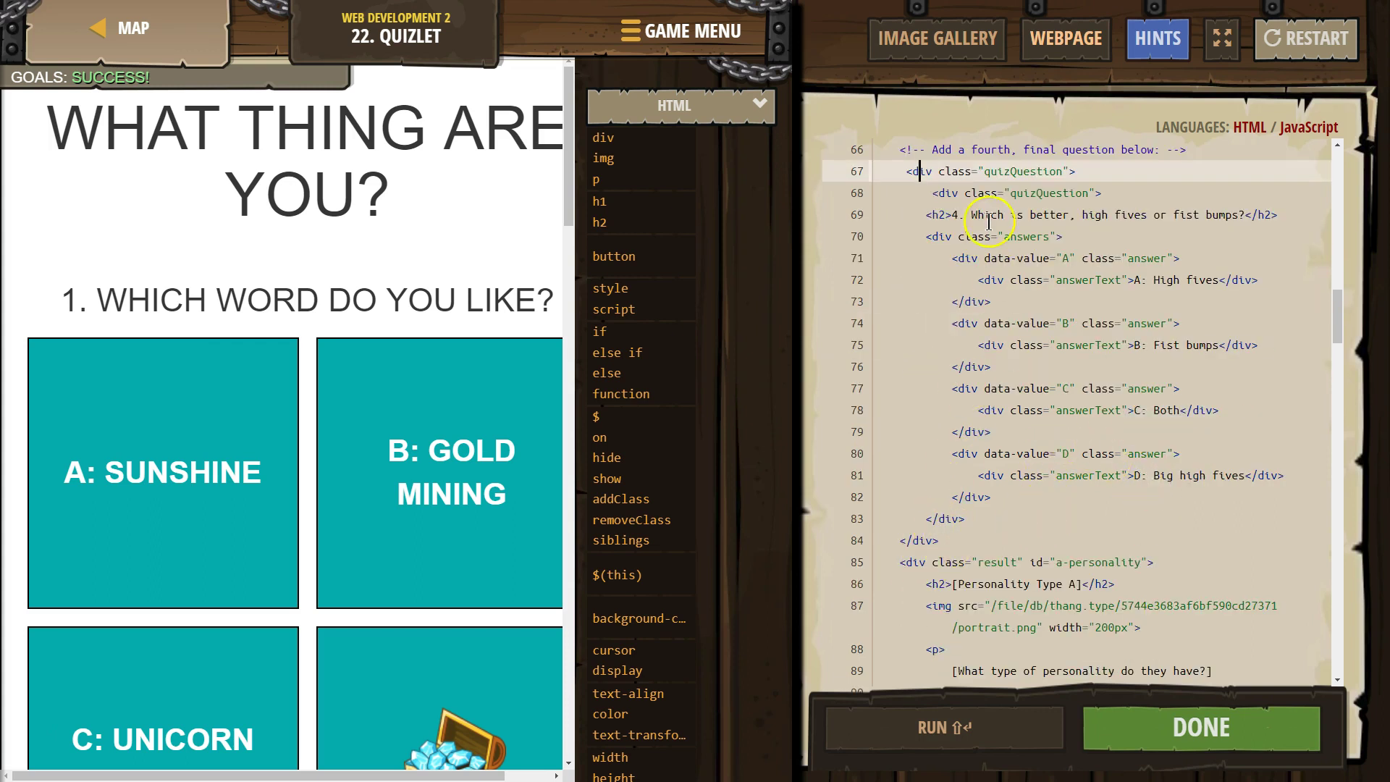
pyautogui.click(938, 193)
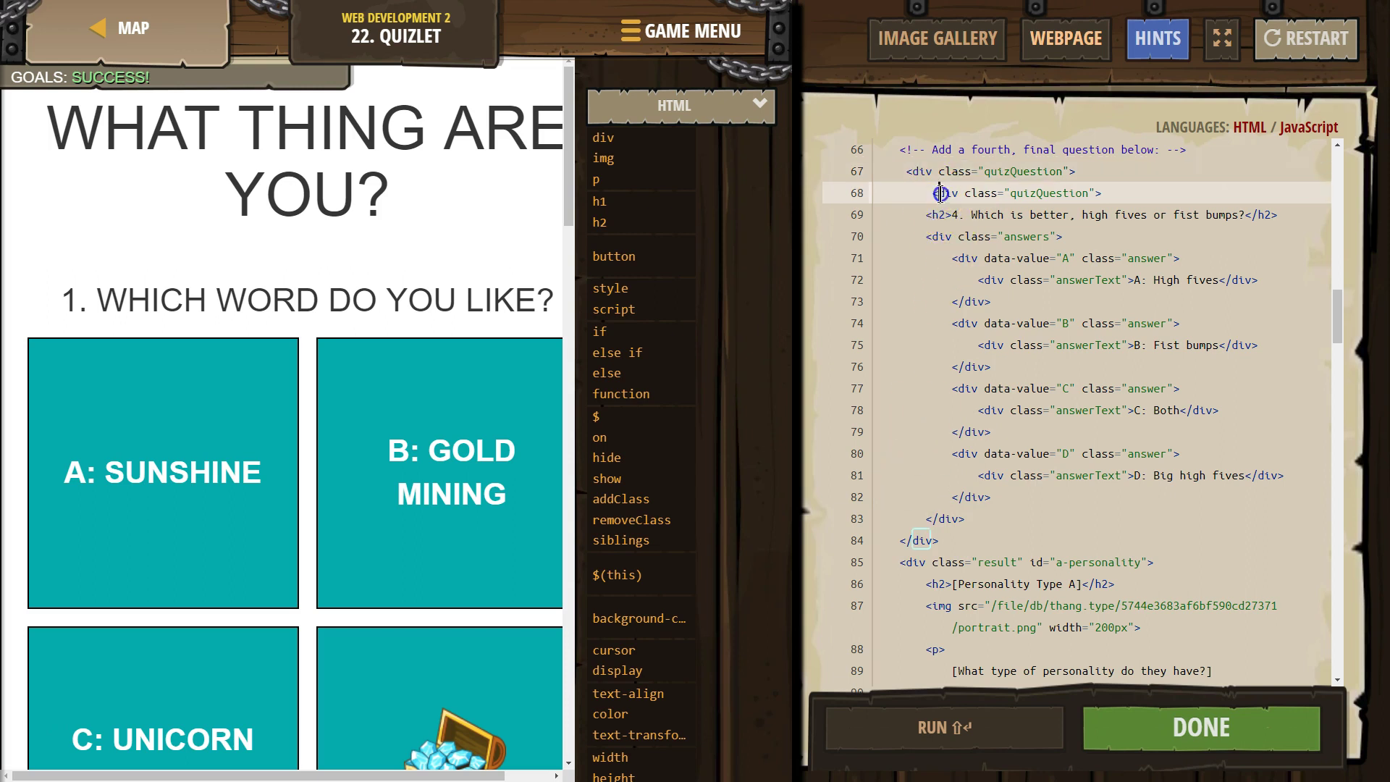
pyautogui.click(946, 547)
pyautogui.press('Return')
pyautogui.write('</')
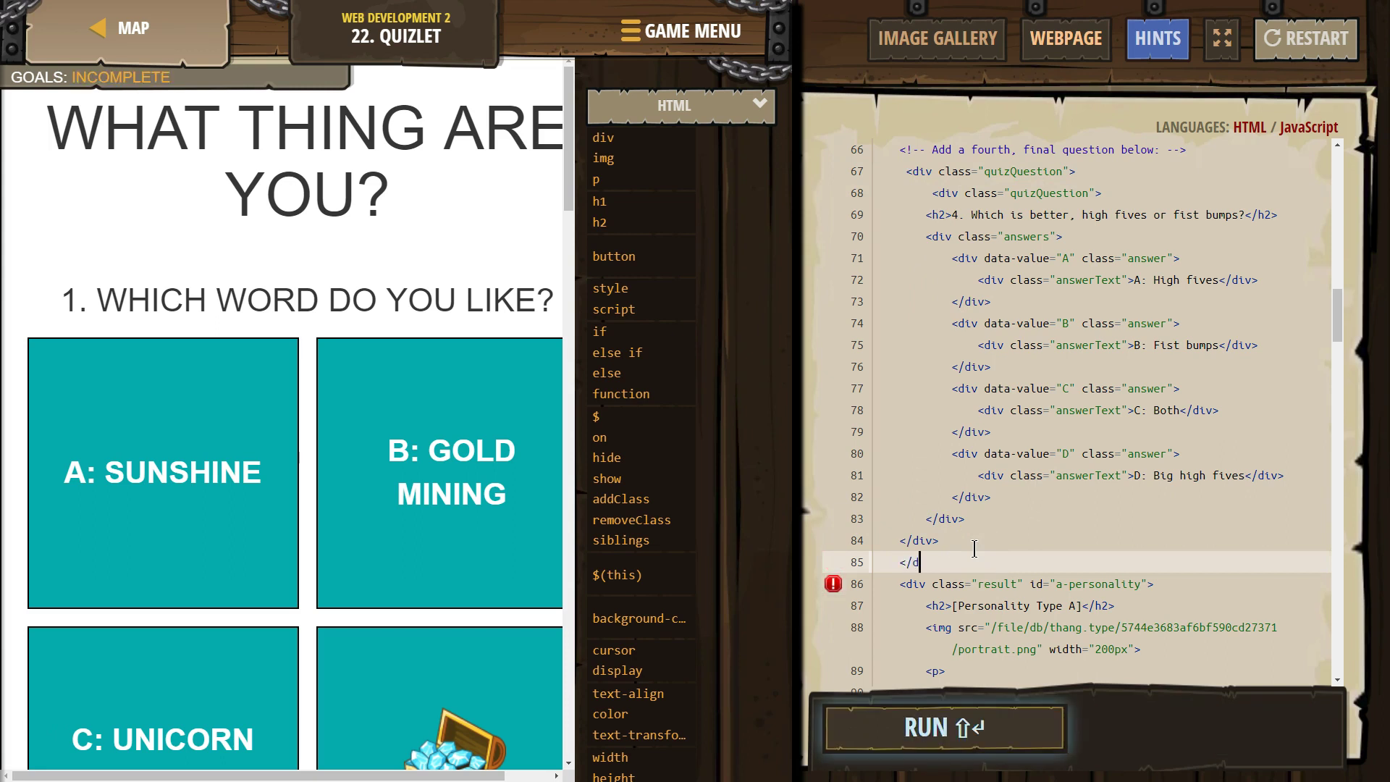
pyautogui.write('div>')
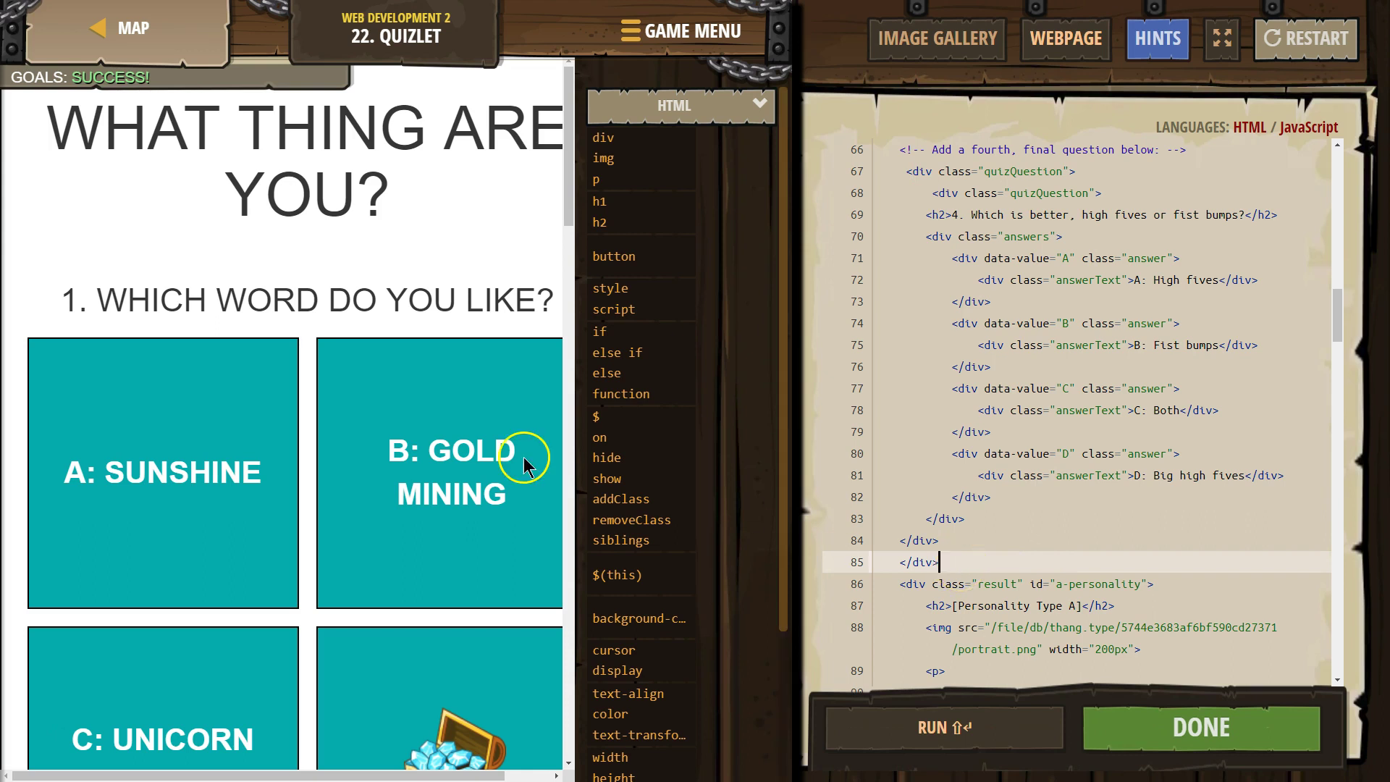
# Step: Run the quiz and submit answers A, B, A, A to get Personality Type A
pyautogui.click(830, 735)
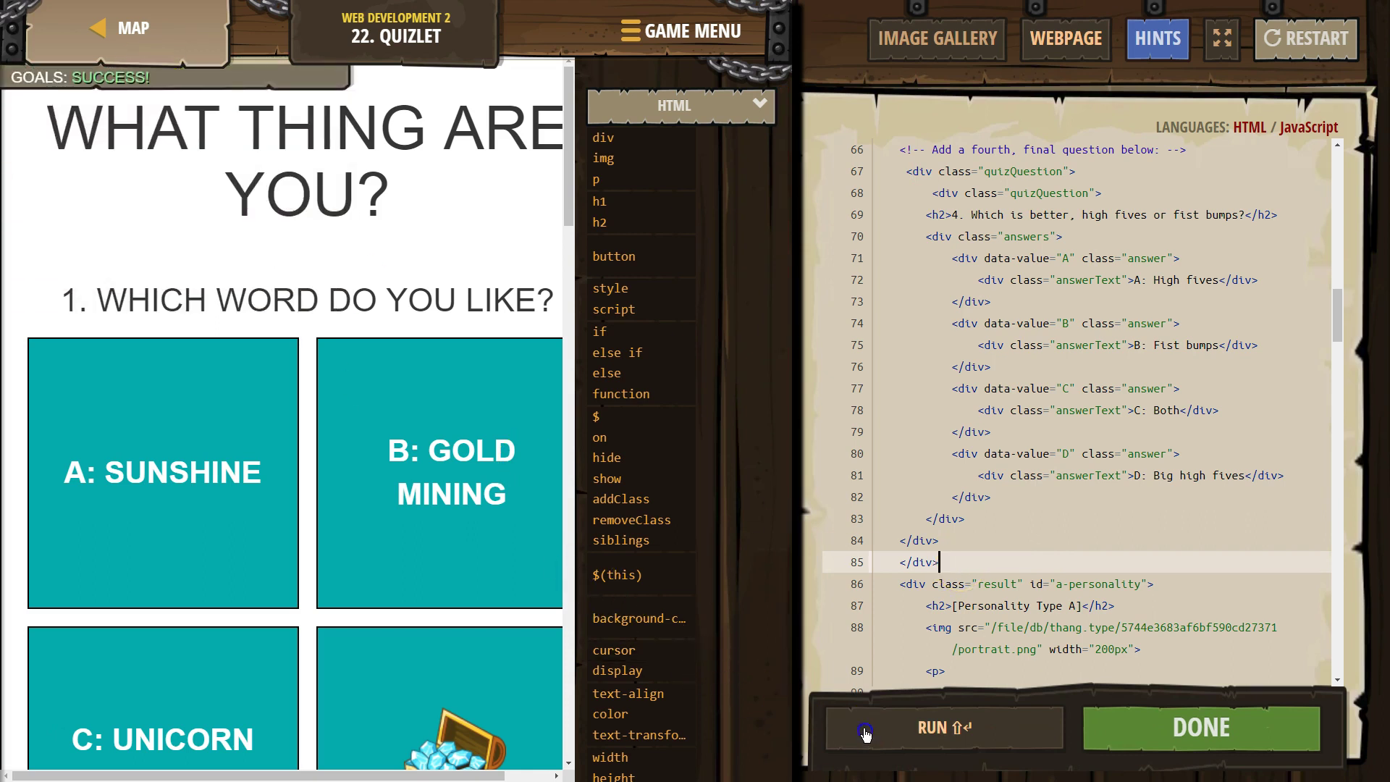
pyautogui.click(207, 416)
pyautogui.scroll(-1, 254, 445)
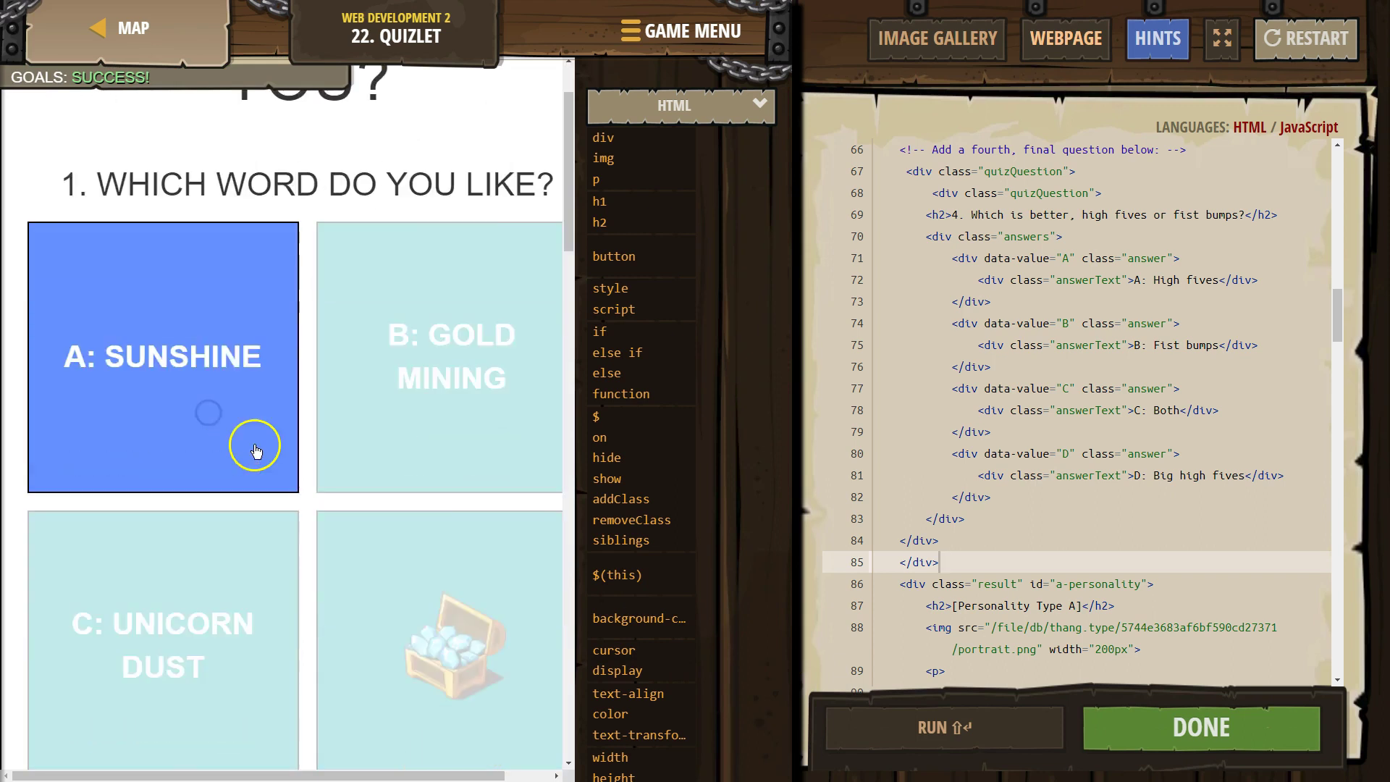
pyautogui.scroll(-3, 324, 454)
pyautogui.click(430, 511)
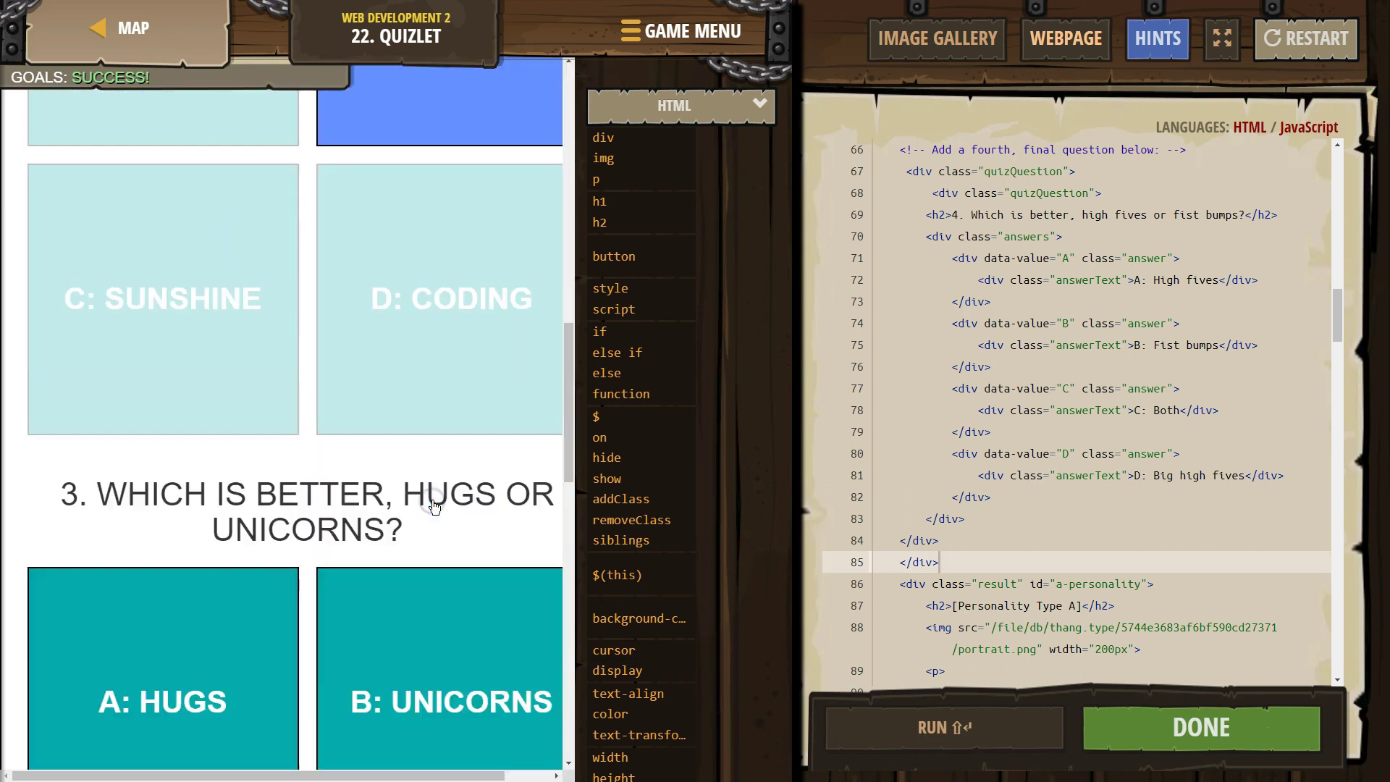
pyautogui.click(114, 381)
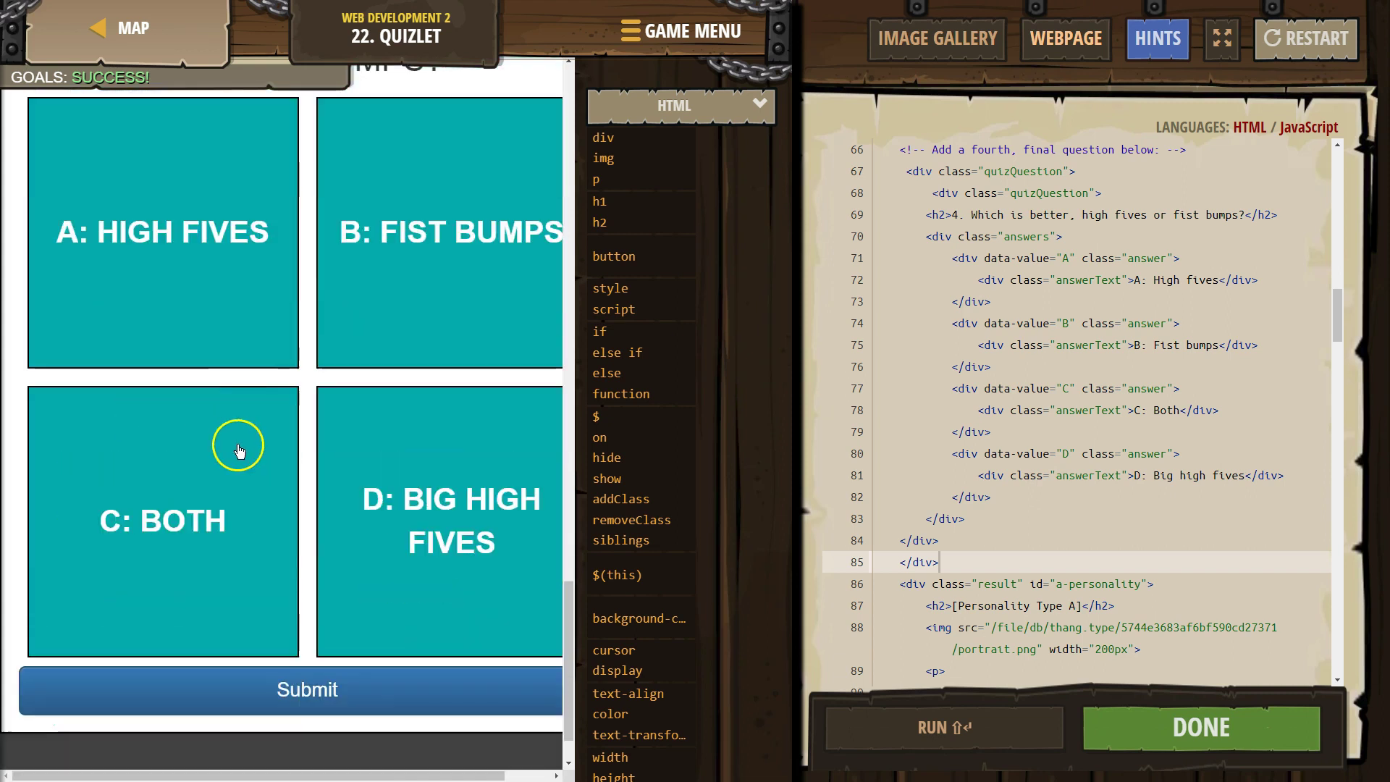
pyautogui.click(190, 309)
pyautogui.click(399, 632)
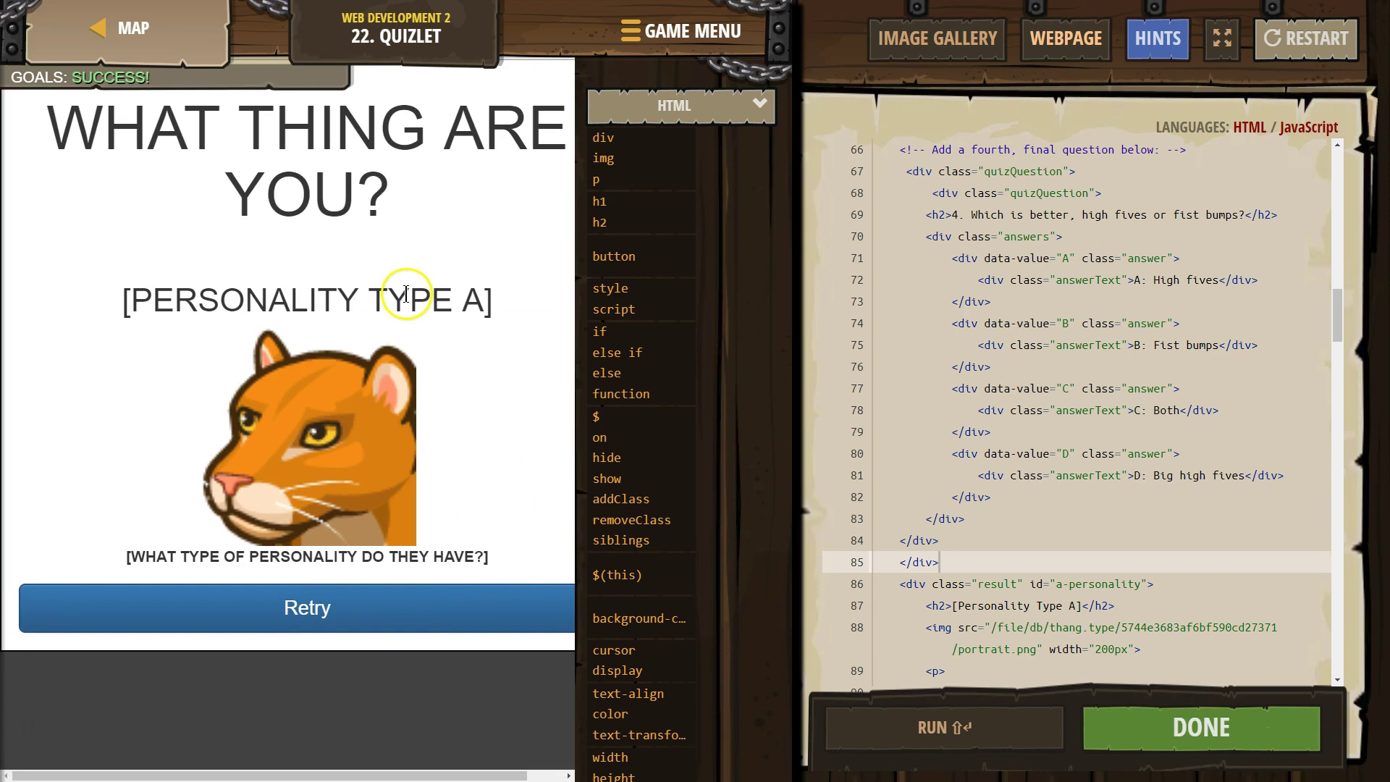
# Step: Retry the quiz and submit answers D, C, D, B to get The Bomb result
pyautogui.click(388, 601)
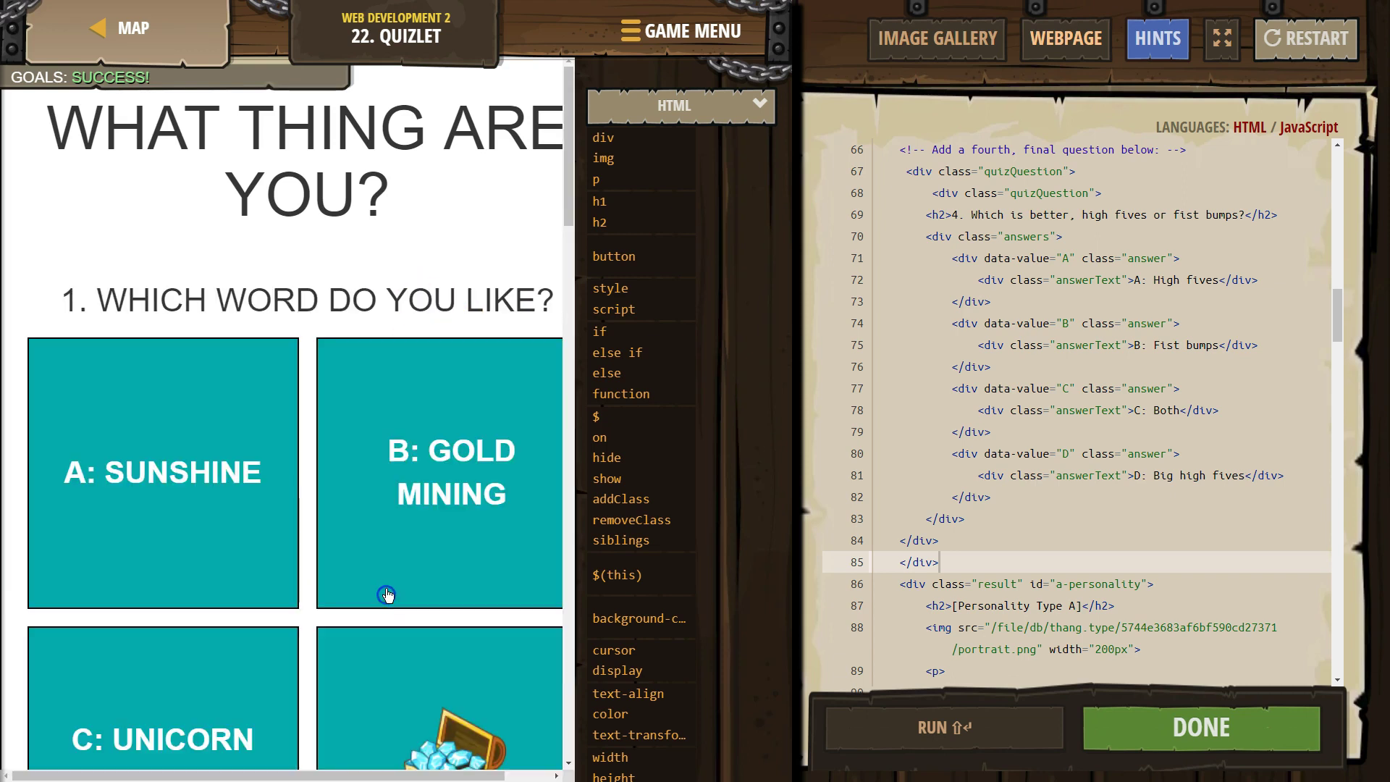
pyautogui.scroll(-2, 496, 543)
pyautogui.scroll(-1, 500, 545)
pyautogui.click(500, 546)
pyautogui.scroll(-4, 496, 543)
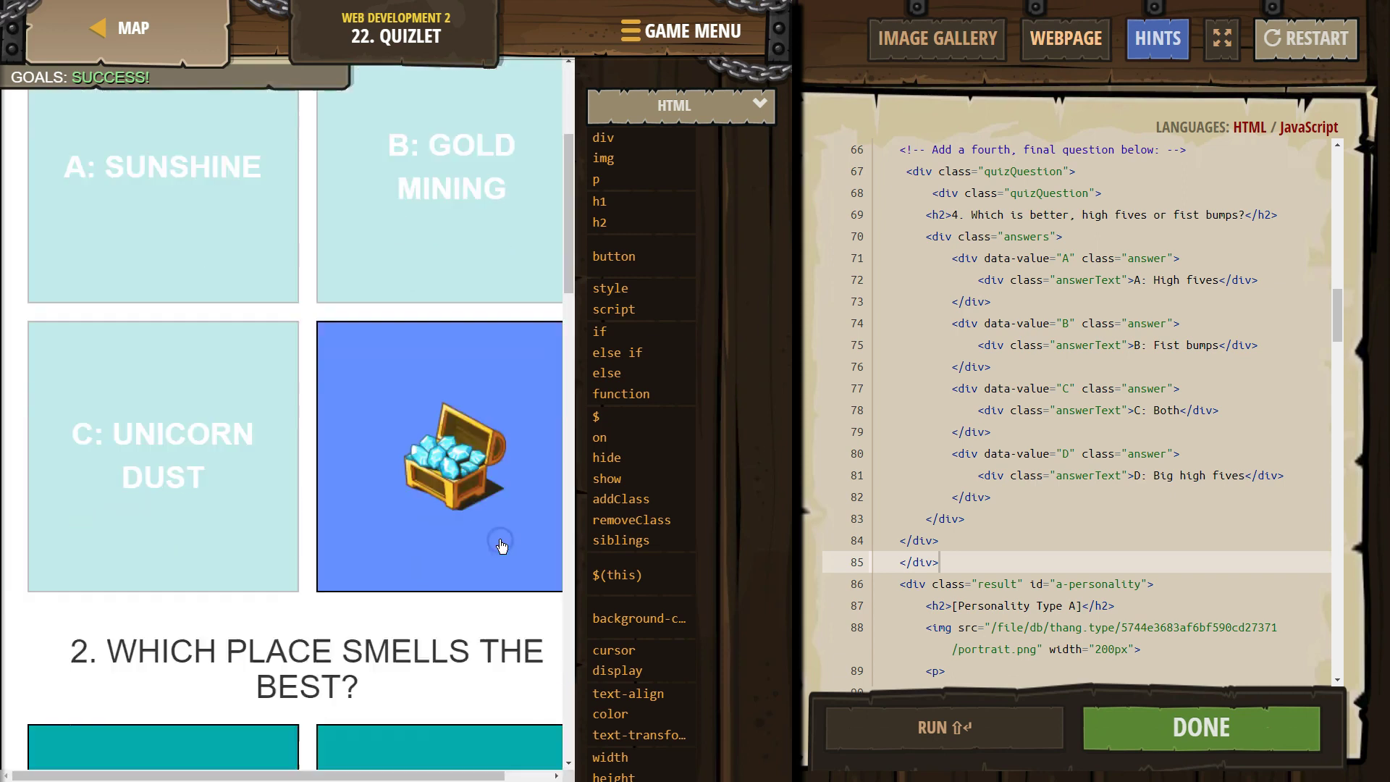
pyautogui.scroll(-3, 468, 581)
pyautogui.click(219, 484)
pyautogui.scroll(-4, 363, 515)
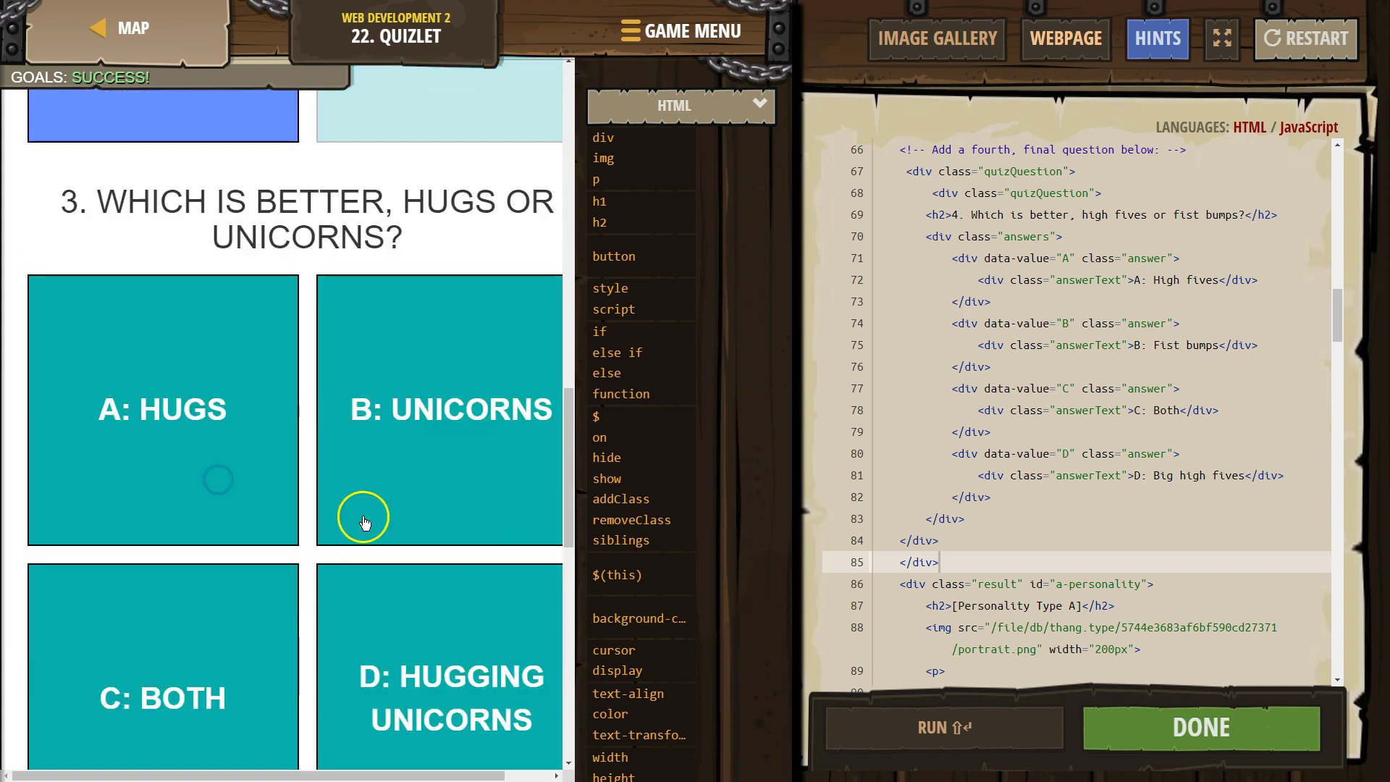
pyautogui.scroll(-3, 398, 453)
pyautogui.click(398, 453)
pyautogui.scroll(-4, 406, 442)
pyautogui.click(407, 442)
pyautogui.scroll(-3, 403, 436)
pyautogui.click(381, 608)
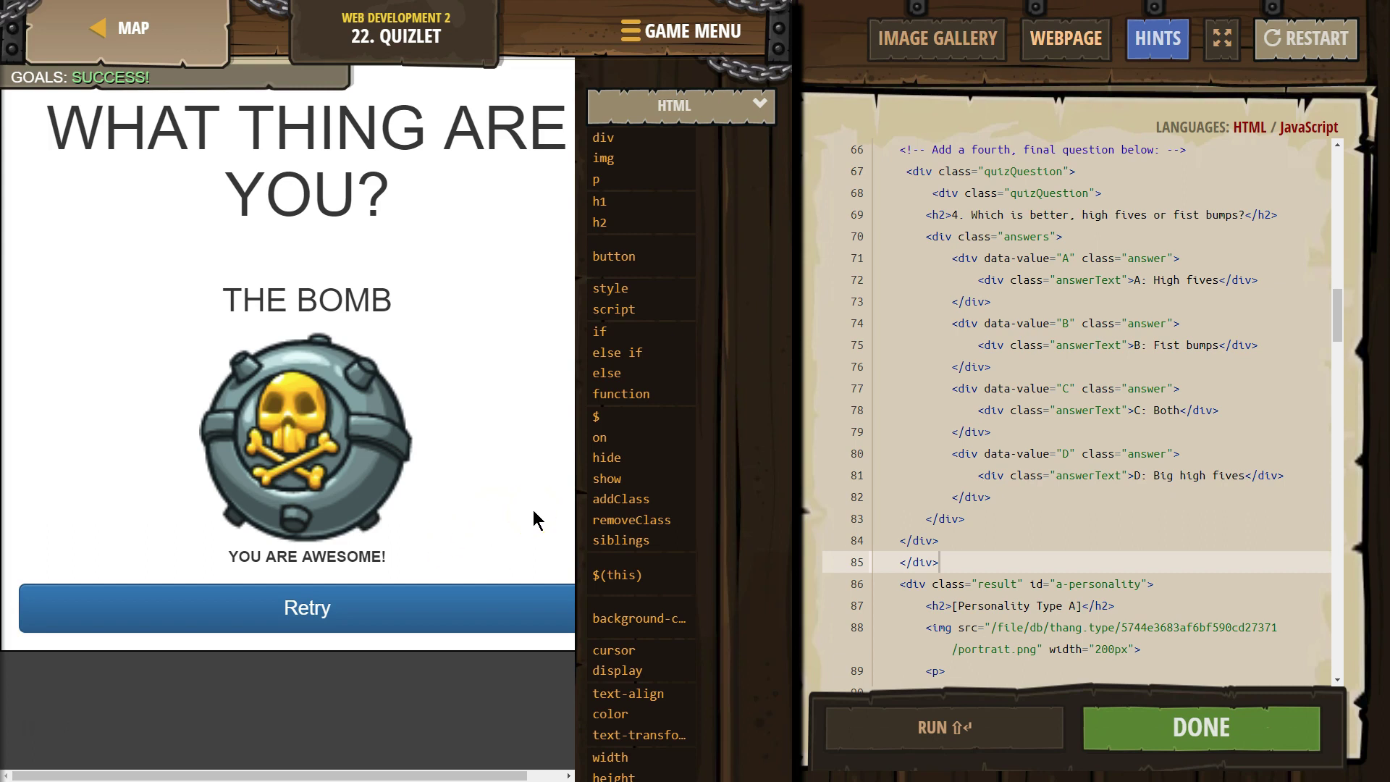
# Step: Mark the Quizlet done to bring up the Project Complete sharing panel
pyautogui.click(1295, 748)
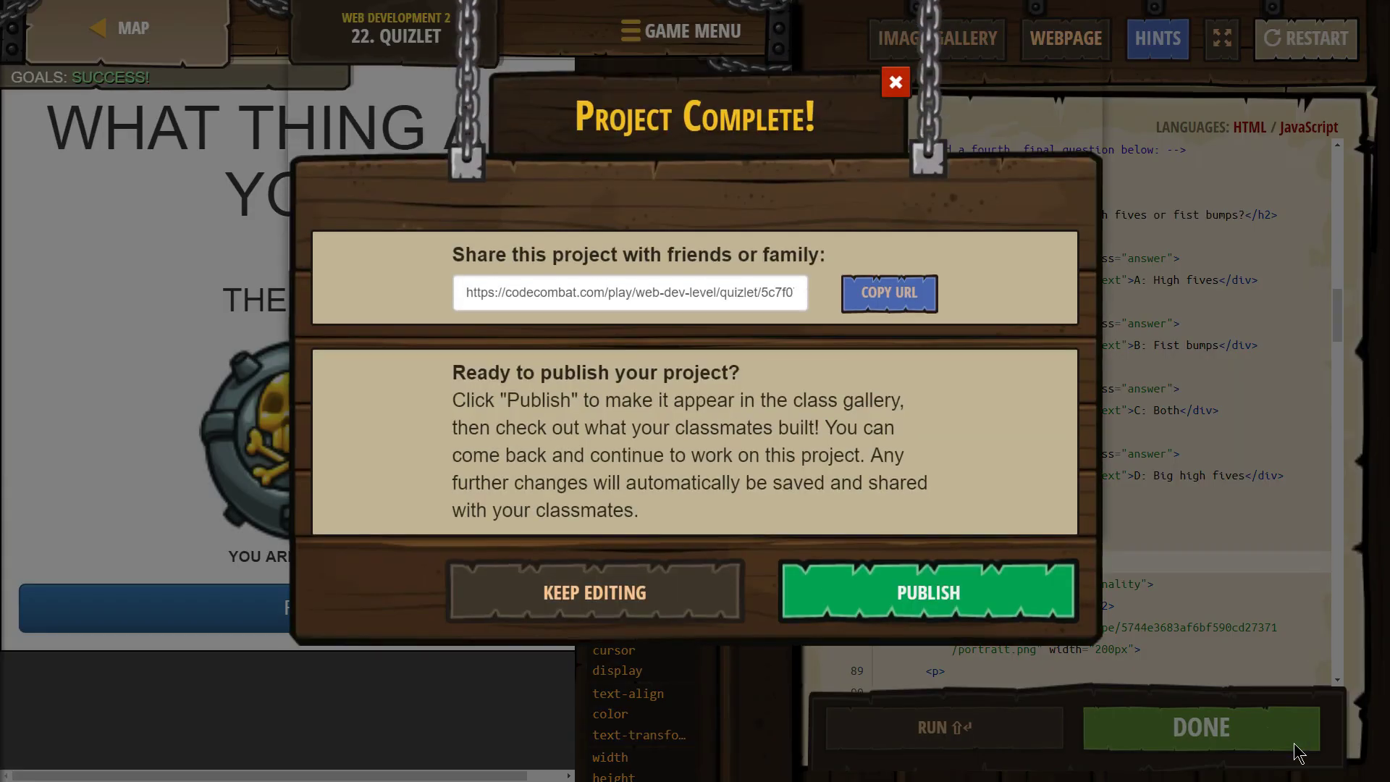